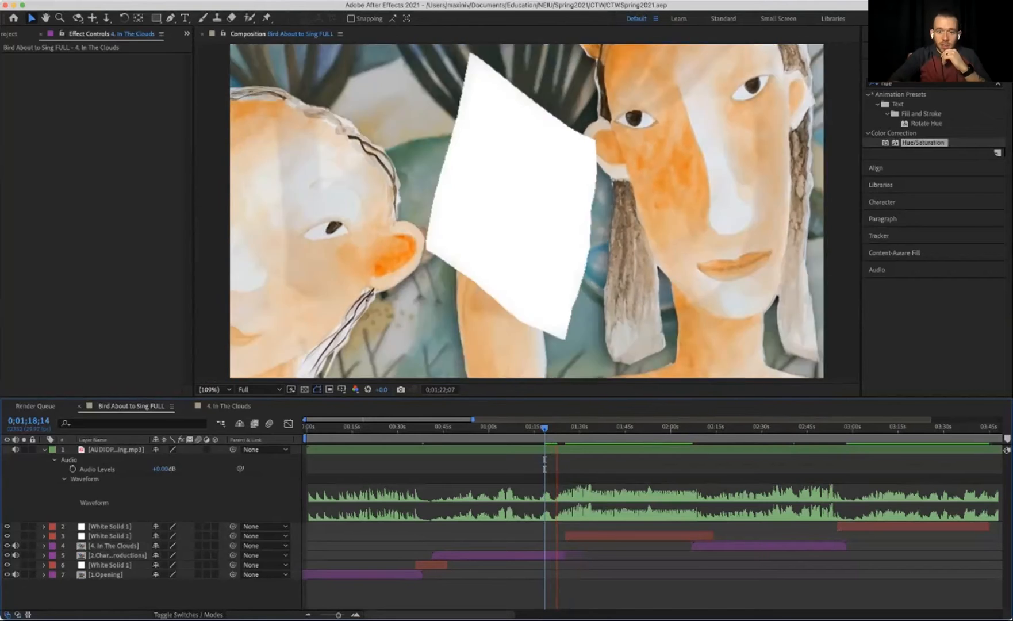
Stop the preview, open the 2.Character Introductions composition and move its playhead to 0;01;09;15.
key("space")
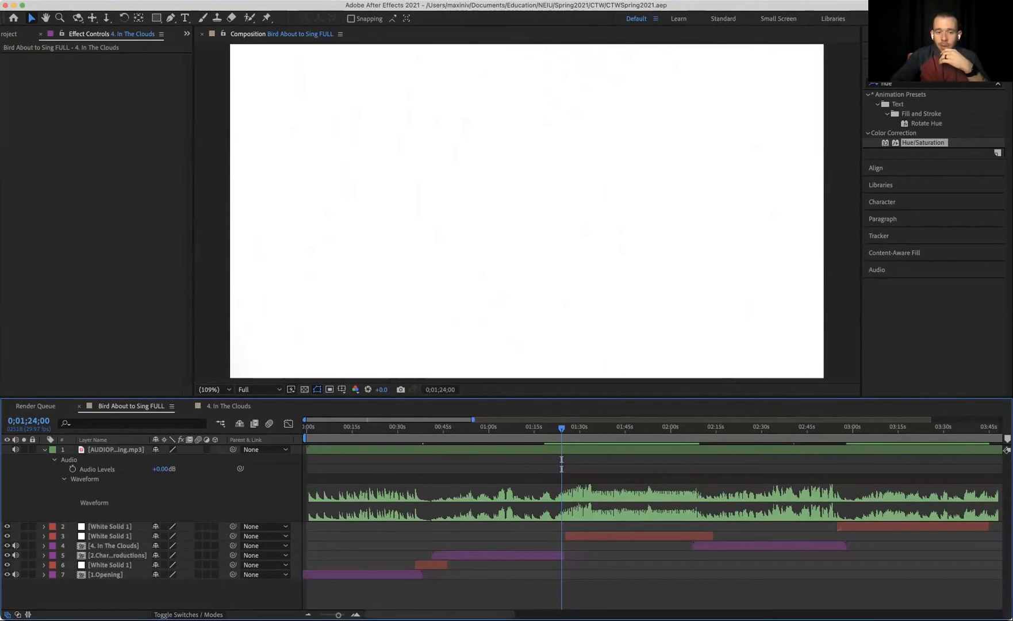
left_click(627, 536)
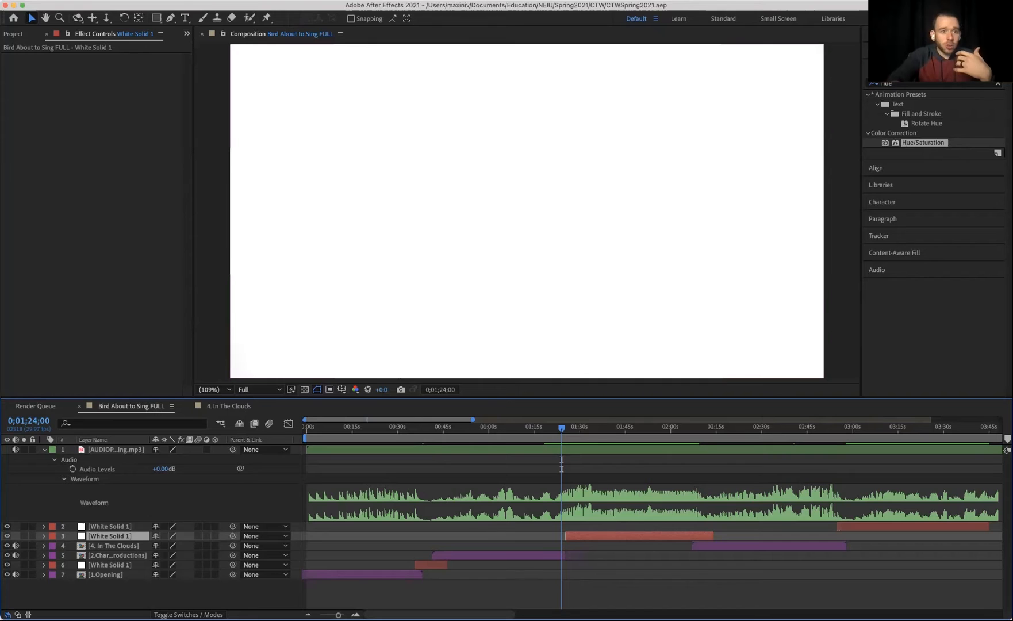
key("F3")
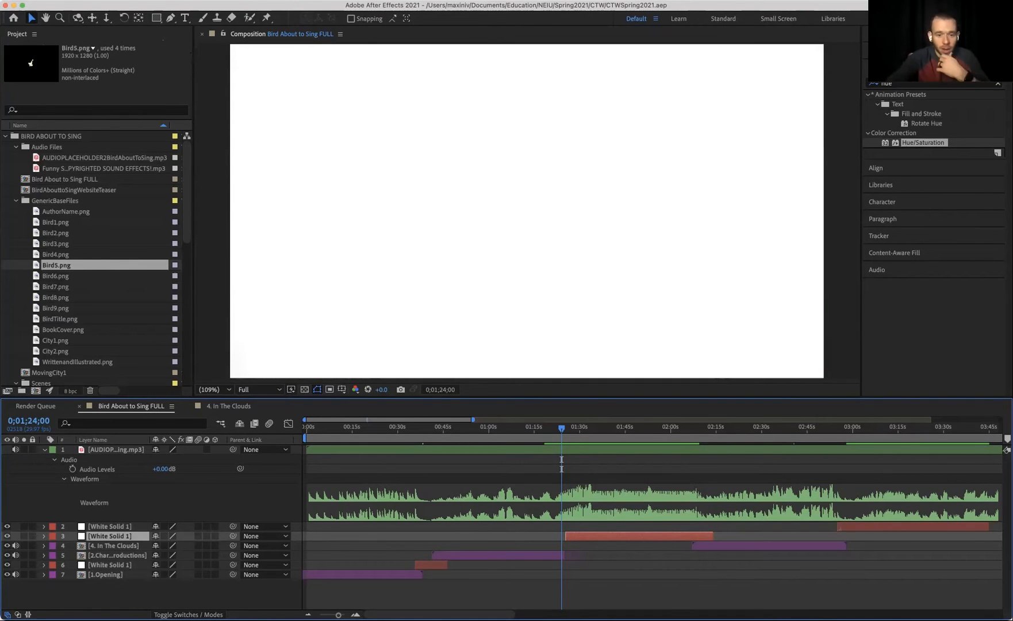
double_click(117, 556)
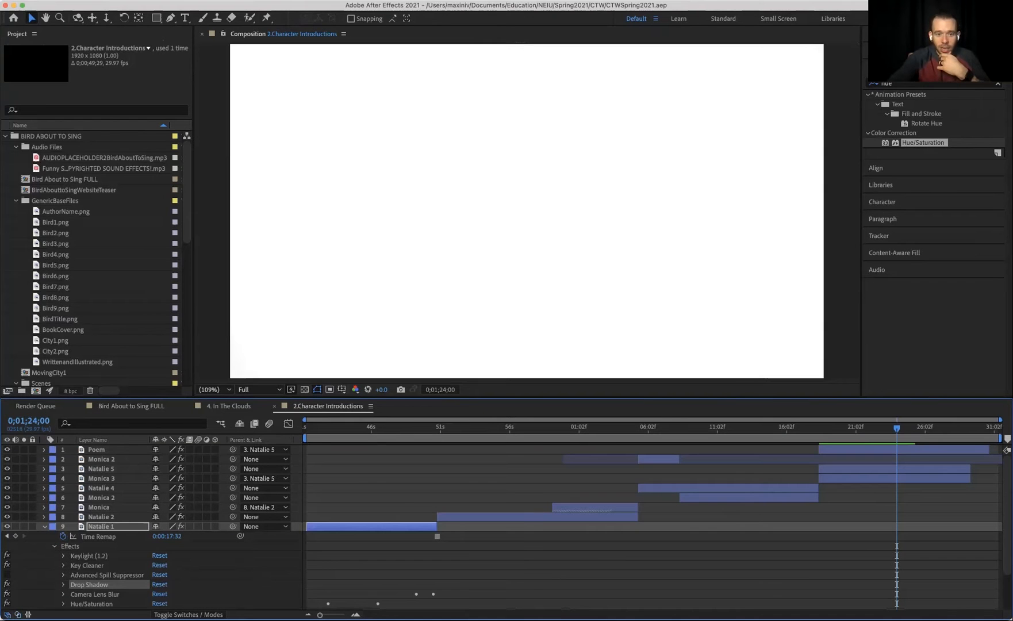
left_click_drag(558, 428, 696, 427)
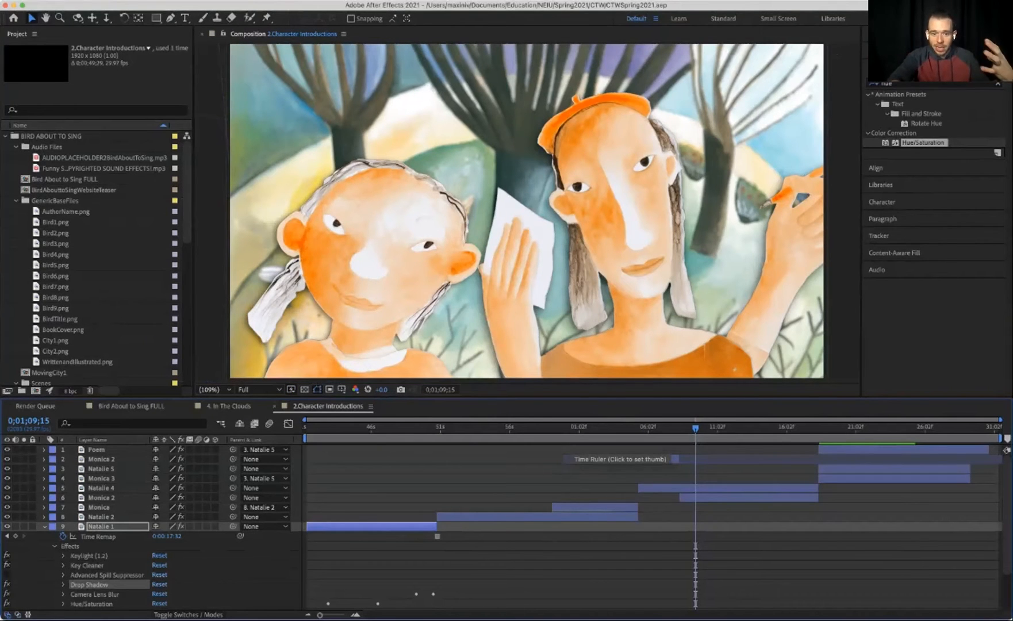
Collapse the expanded character layer's properties and preview the opening of the character introductions from 0;00;41;10.
scroll(506, 527, "down", 3)
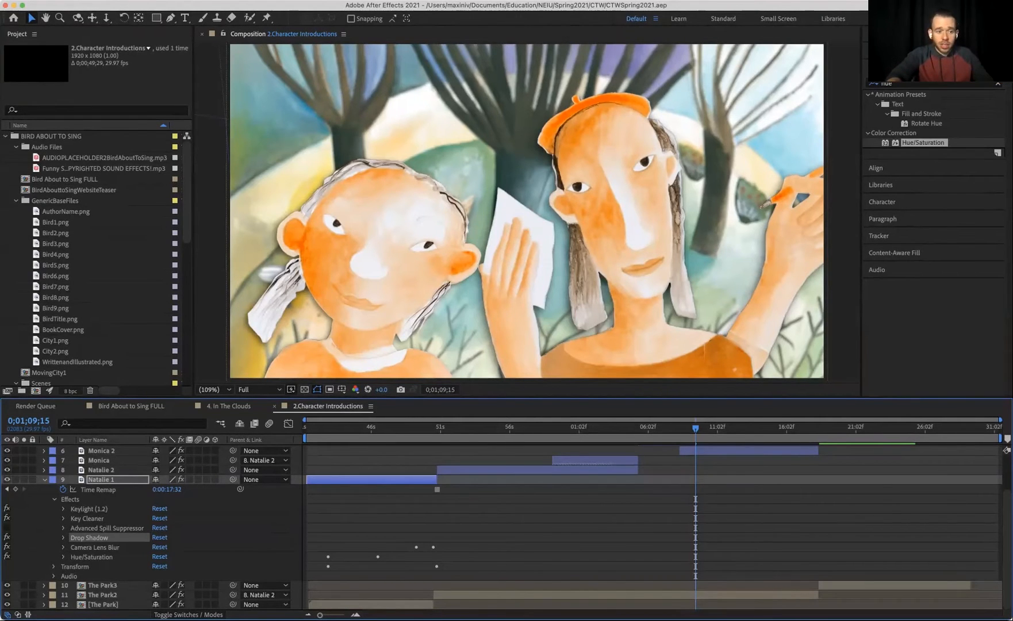
key("u")
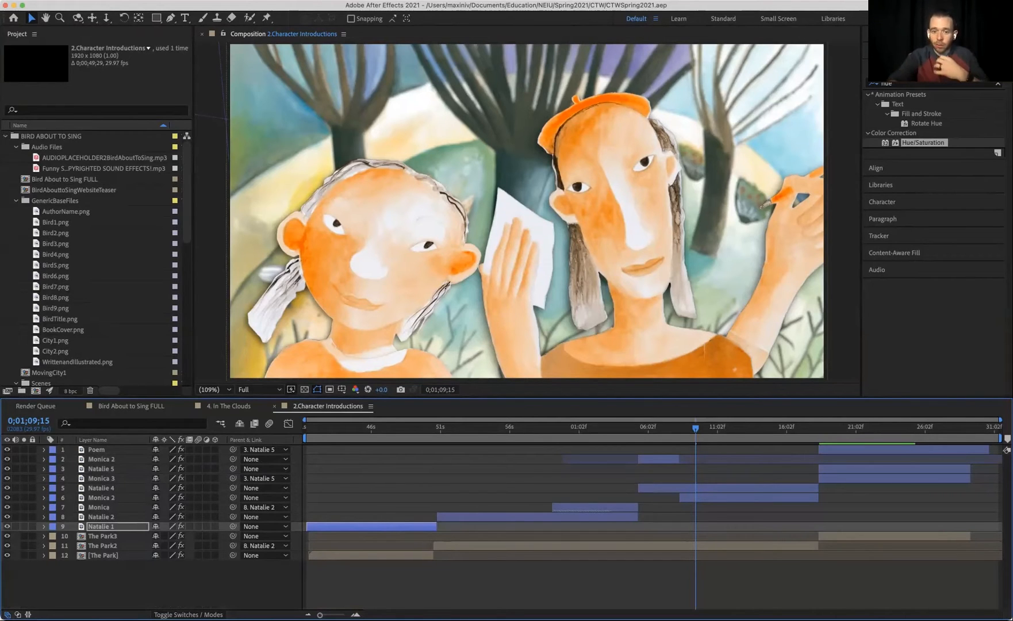
left_click_drag(342, 428, 306, 428)
key("space")
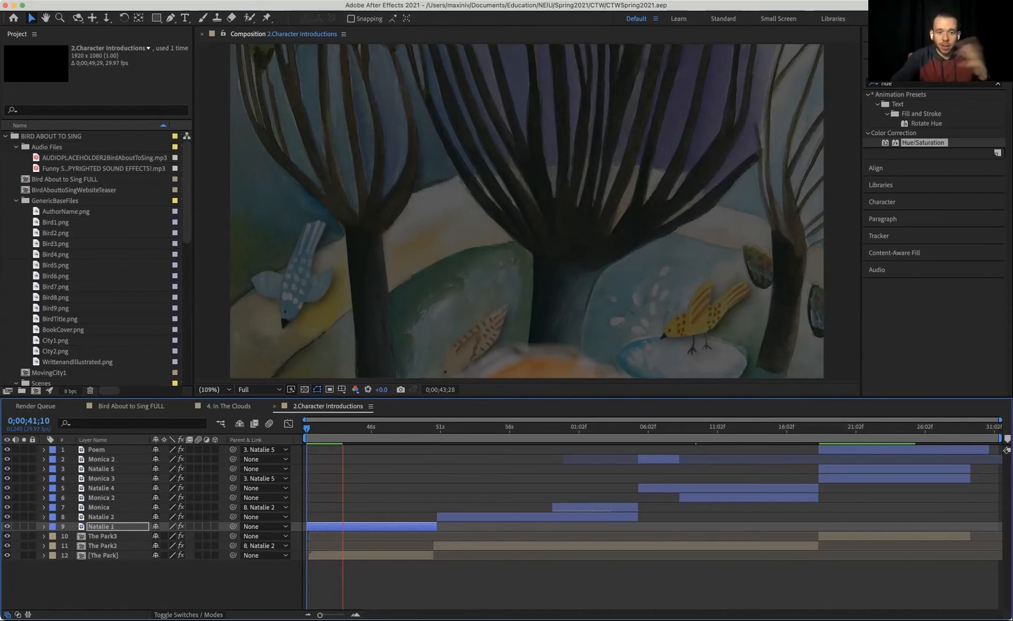
key("space")
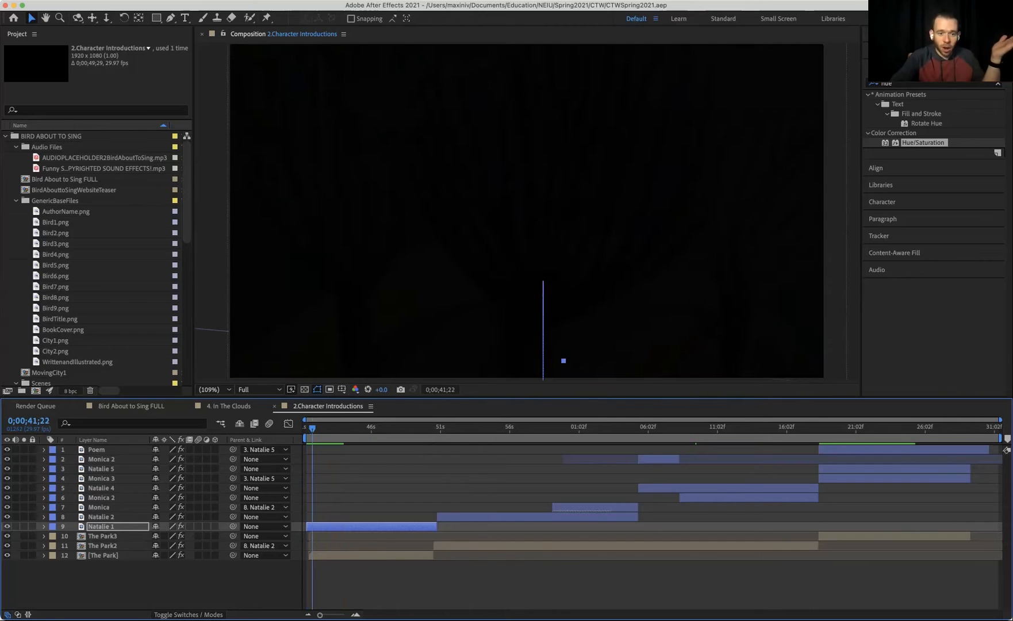
key("space")
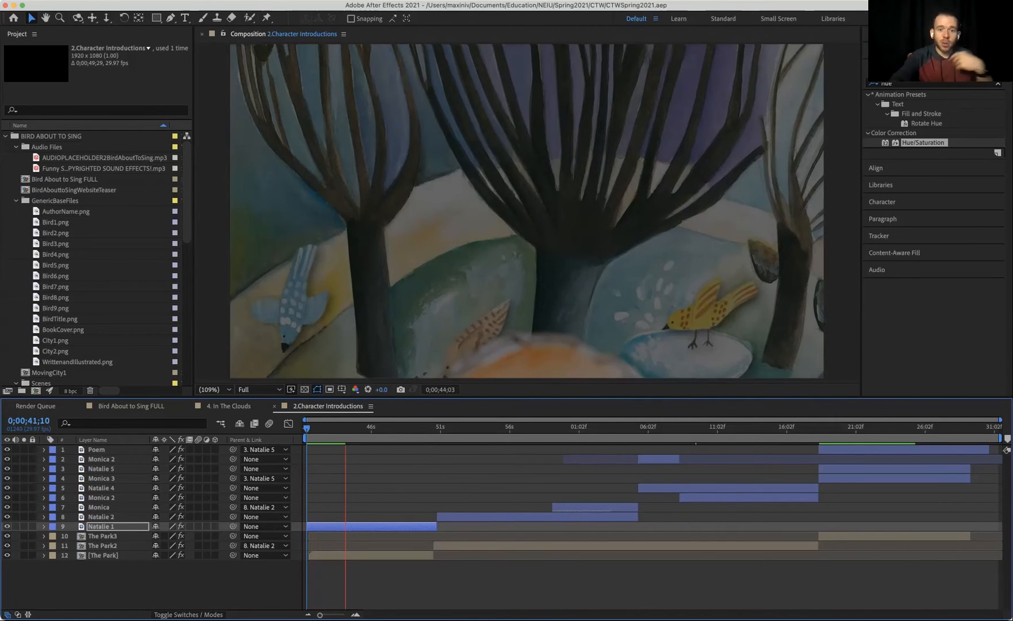
key("space")
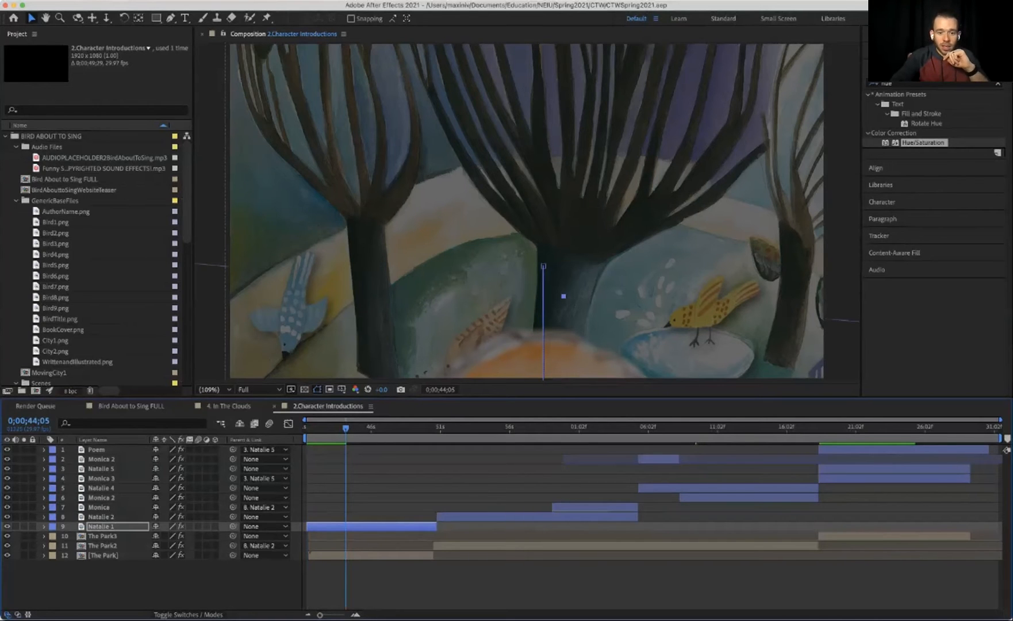
Open The Park composition at its first frame and collapse the Yellow and Eating Purple layers.
left_click(103, 555)
double_click(103, 555)
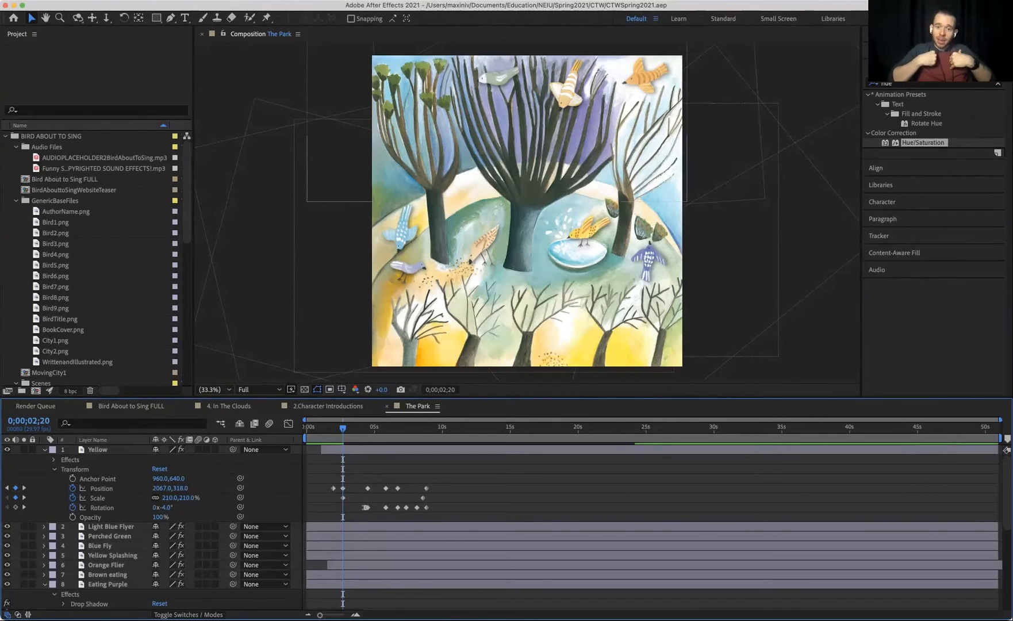
left_click_drag(342, 428, 306, 428)
left_click(45, 450)
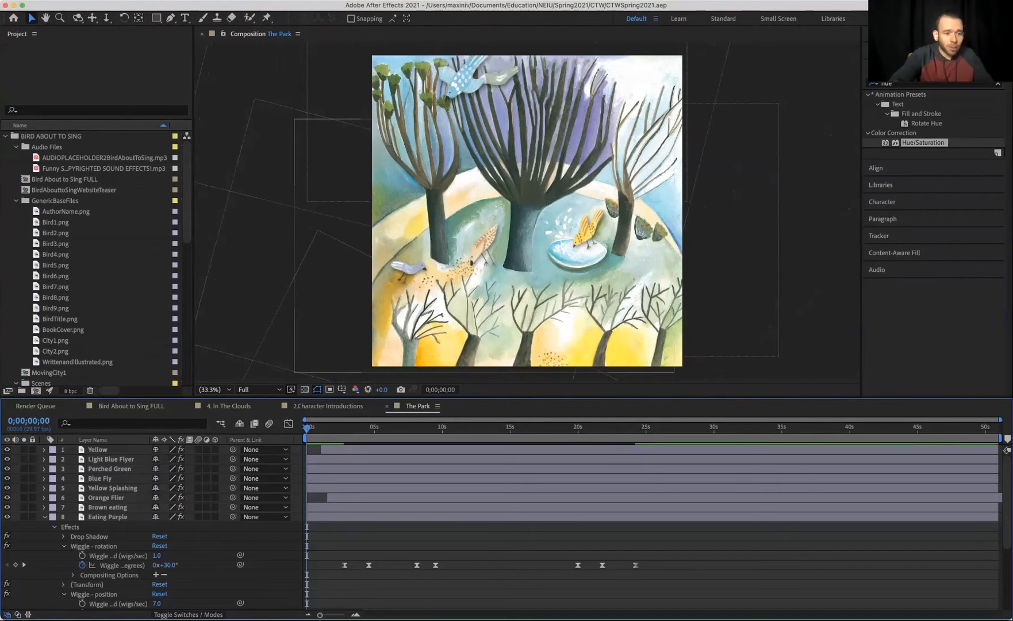
left_click(45, 517)
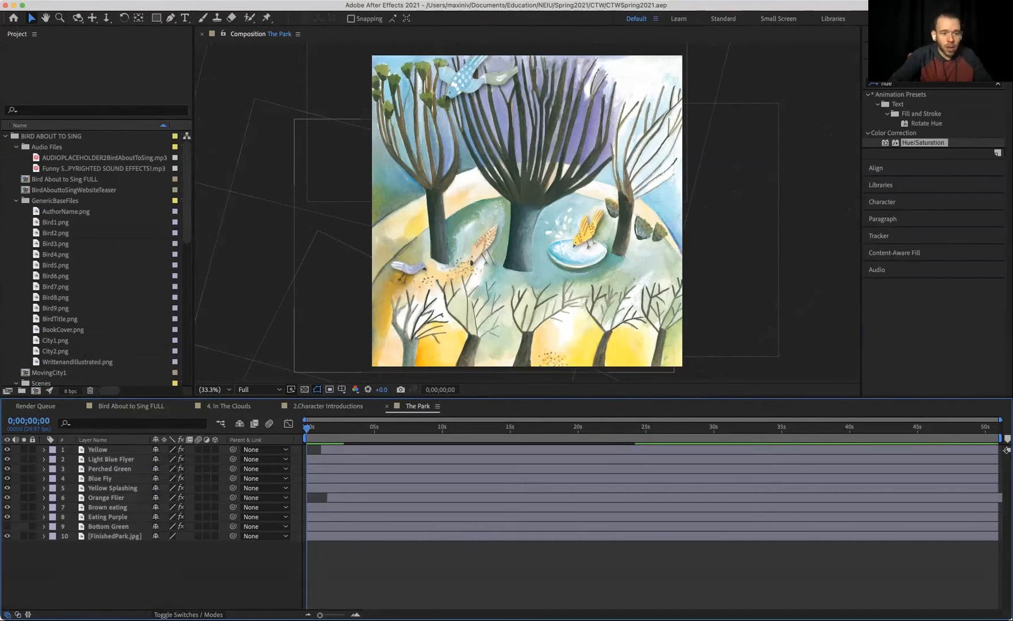
Preview the park's bird animation from the first frame and again from 0;00;04;17.
key("space")
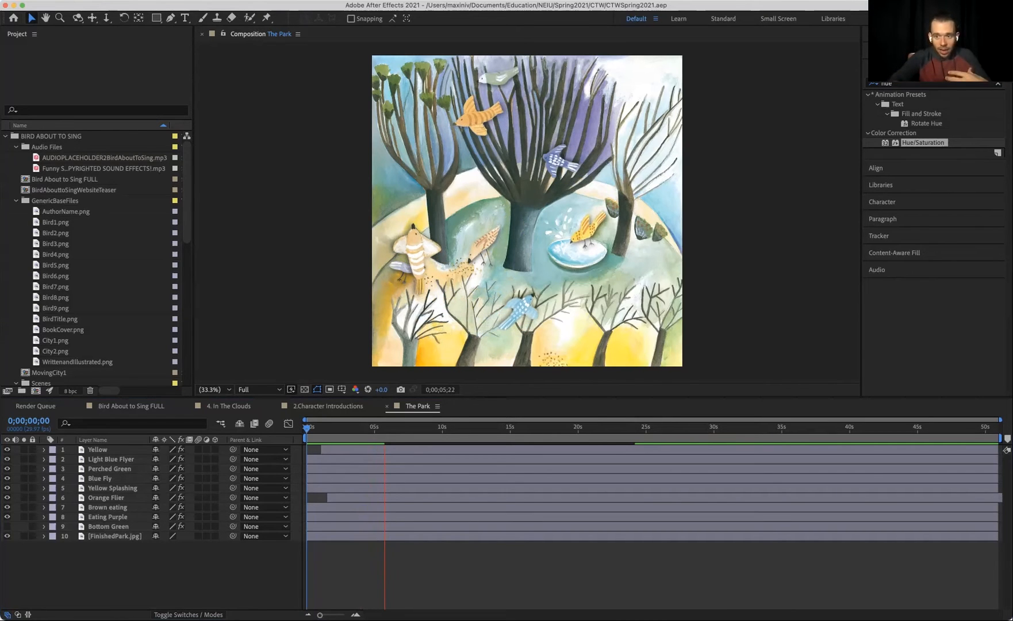
left_click(368, 427)
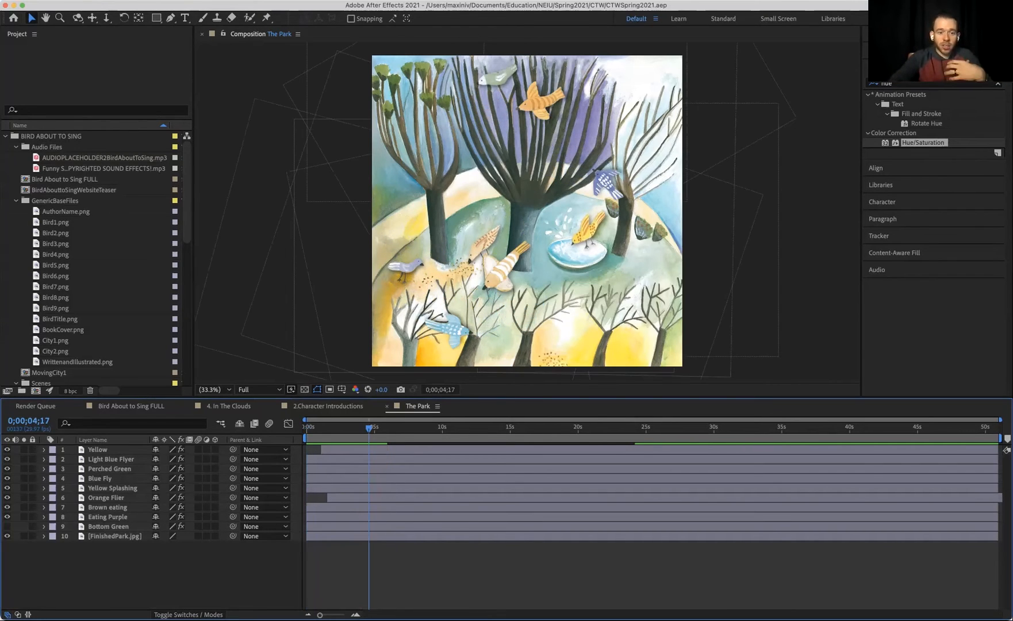
key("space")
key("space")
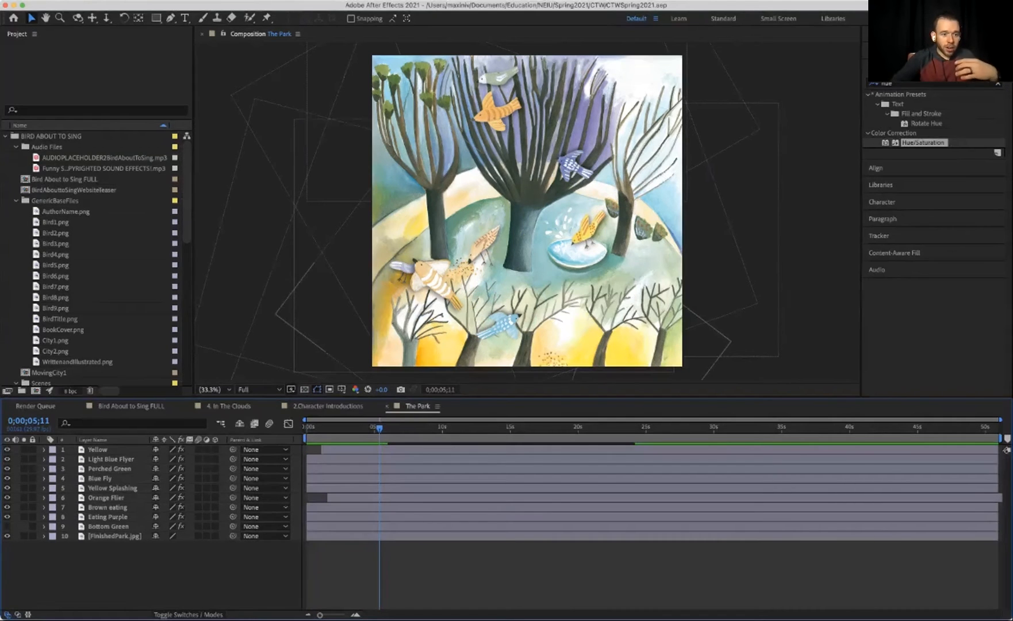
Solo the Light Blue Flyer layer, preview its flight from the start and expand its transform keyframes.
left_click(24, 459)
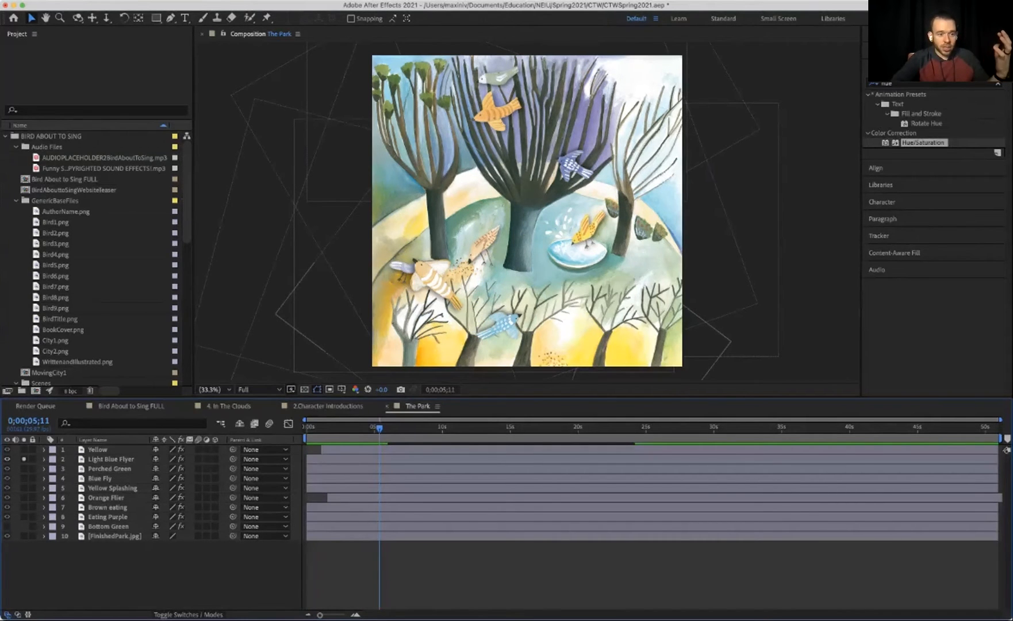
key("Home")
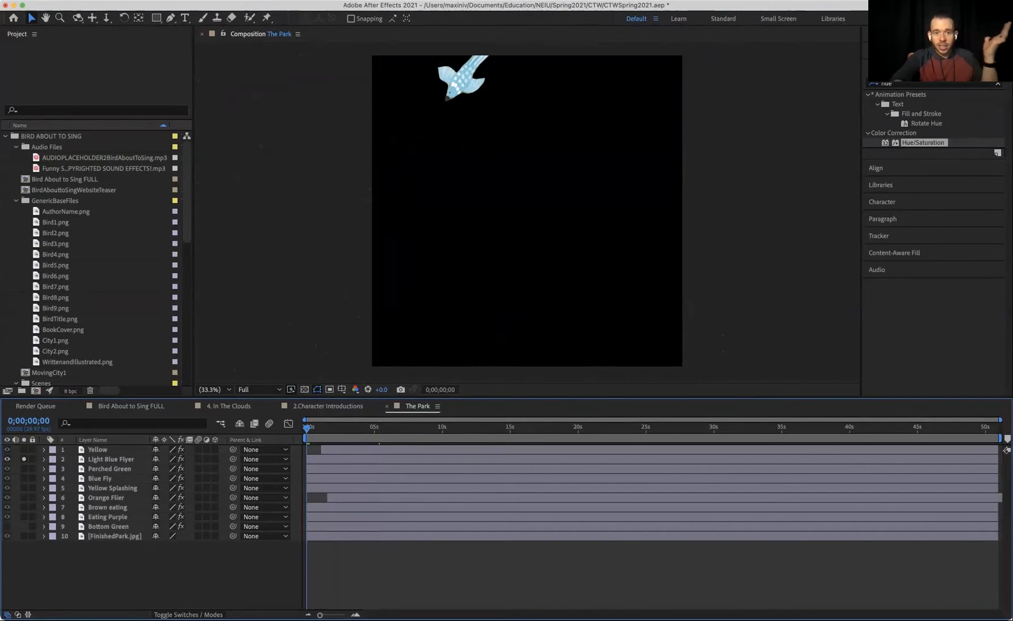
key("space")
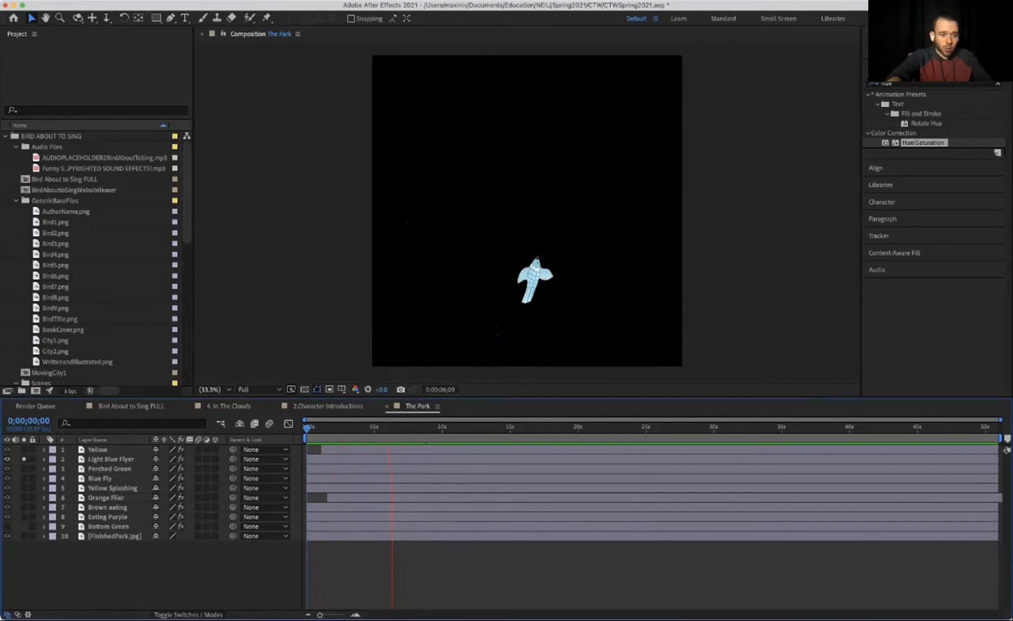
left_click(44, 459)
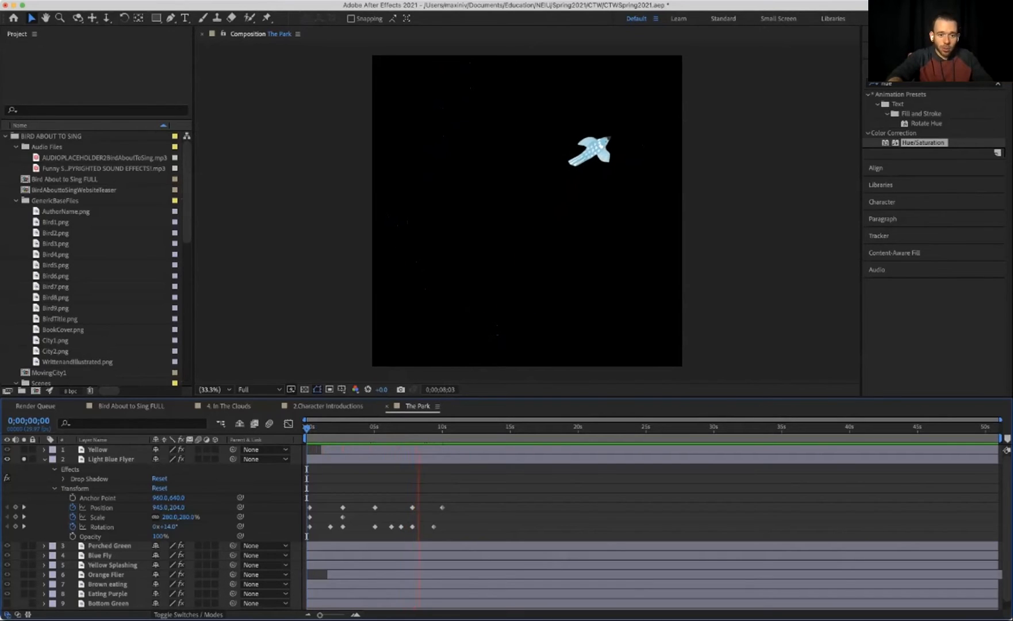
left_click(24, 507)
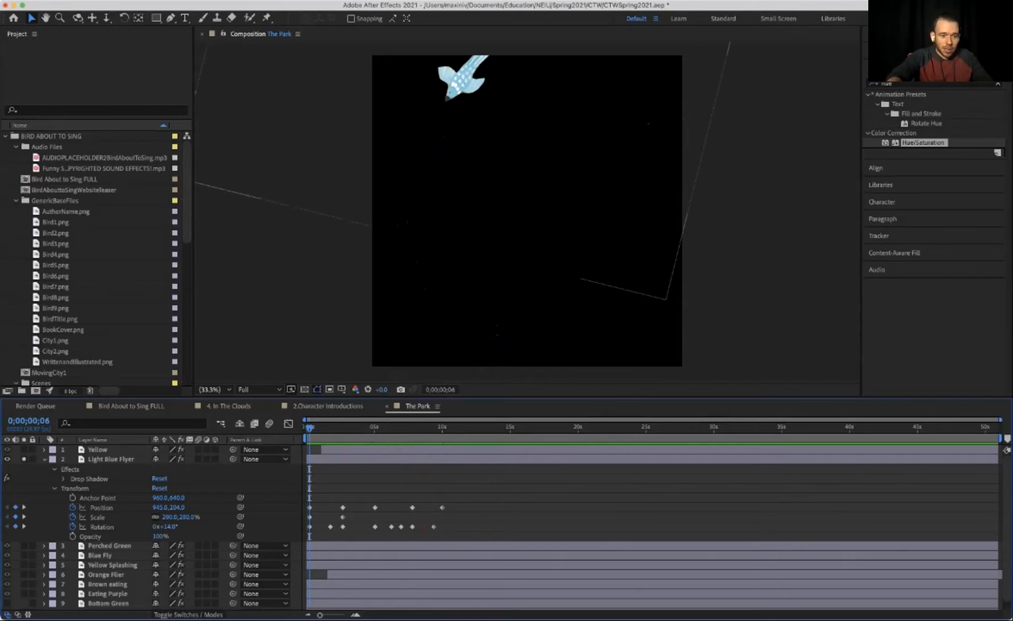
key("space")
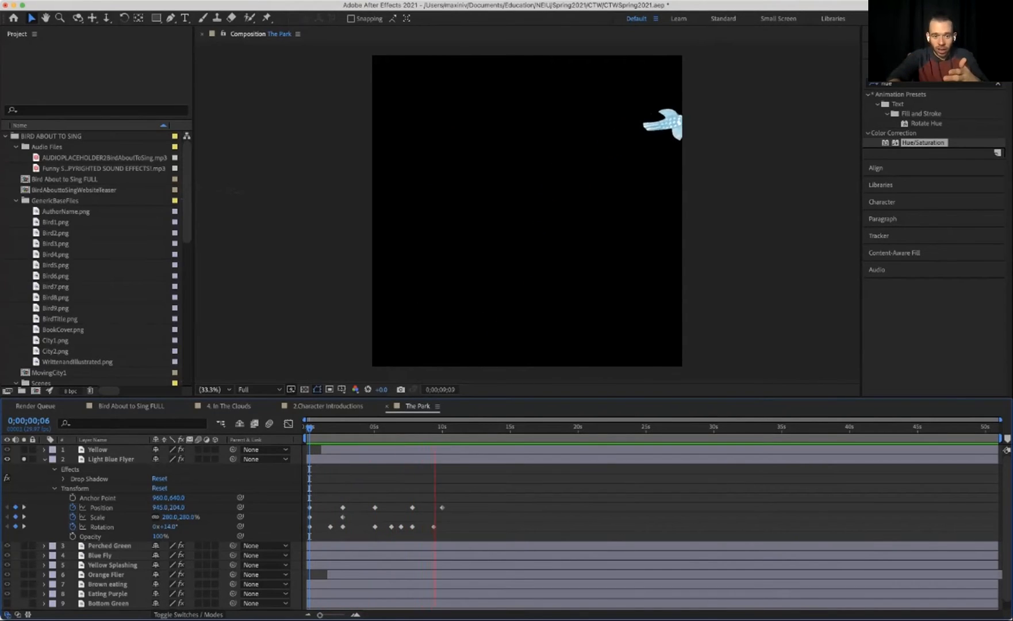
Show the Light Blue Flyer's motion path and preview its flight along it from 0;00;01;02.
left_click(111, 459)
left_click(322, 427)
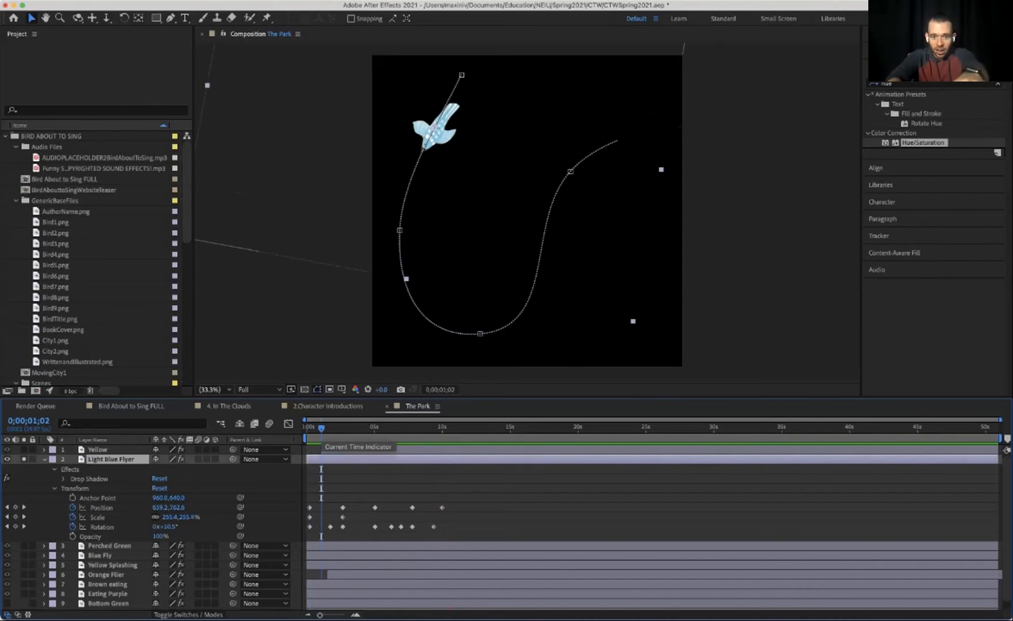
key("space")
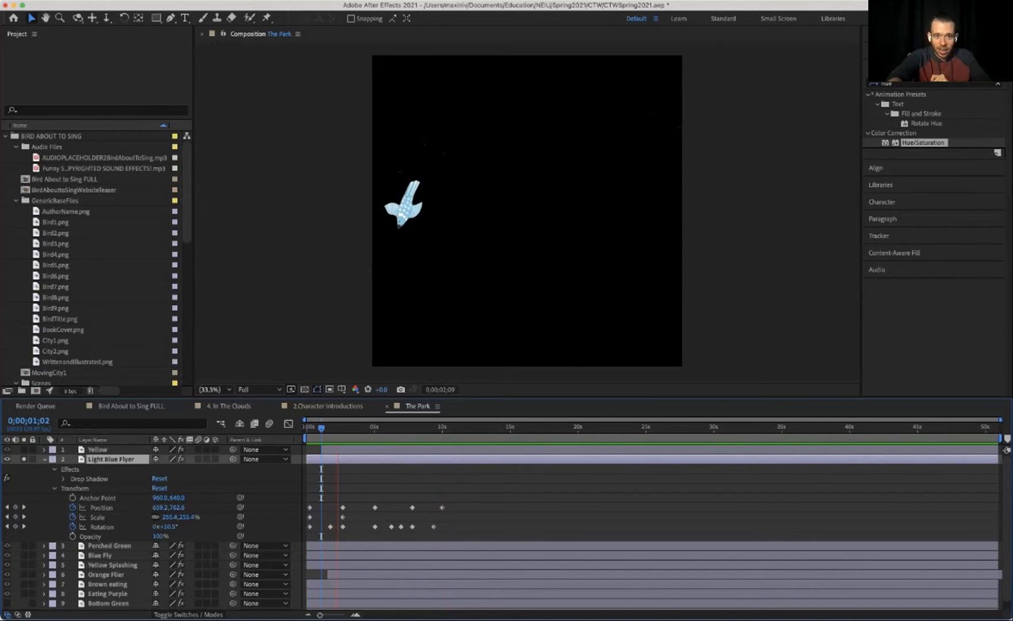
key("space")
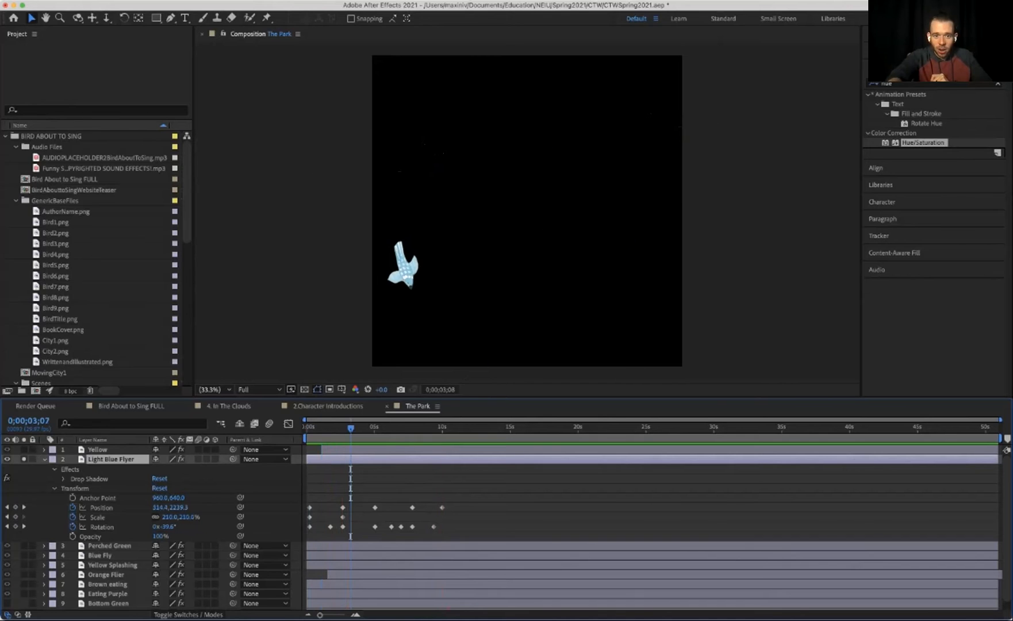
key("space")
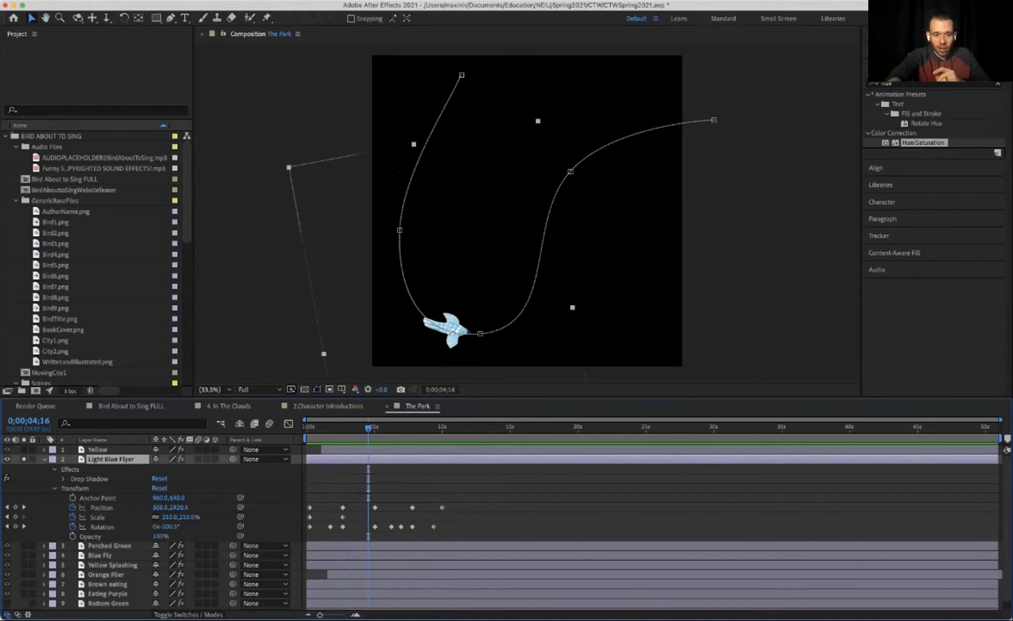
Unsolo the Light Blue Flyer and preview the complete park scene from the first frame to about 0;00;07;23.
left_click(23, 459)
left_click_drag(368, 428, 291, 427)
key("space")
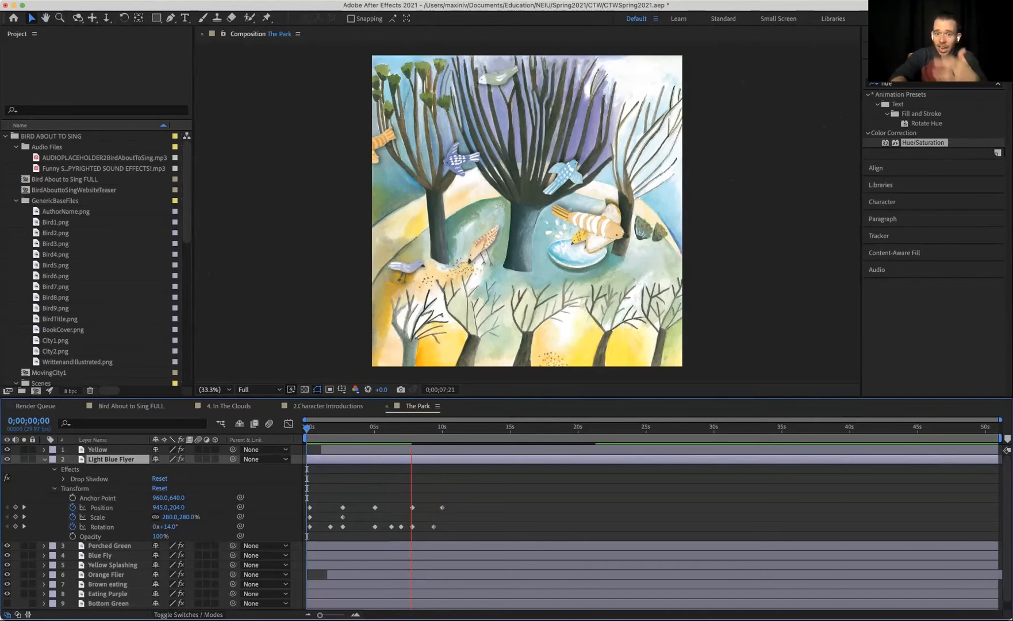
key("space")
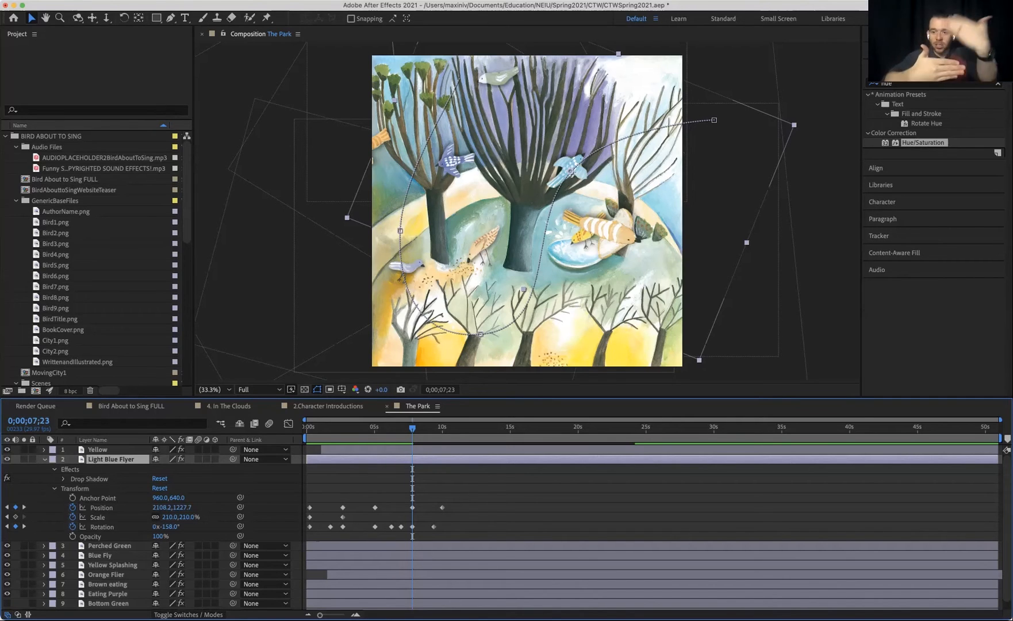
Solo the FinishedPark.jpg background layer to examine the artwork without birds, and turn its solo off again.
scroll(506, 527, "down", 1)
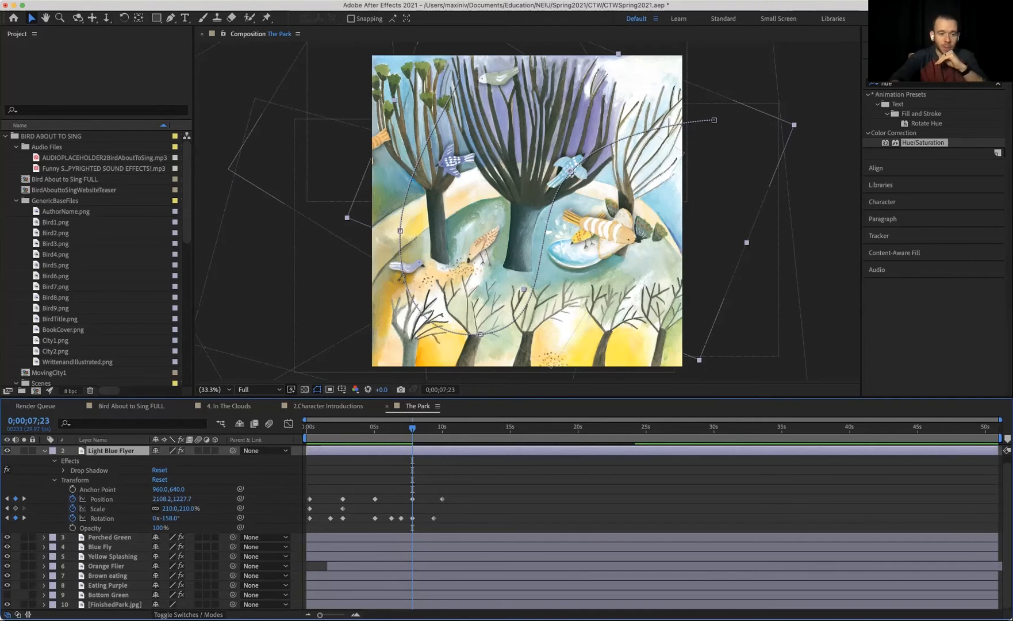
left_click(115, 604)
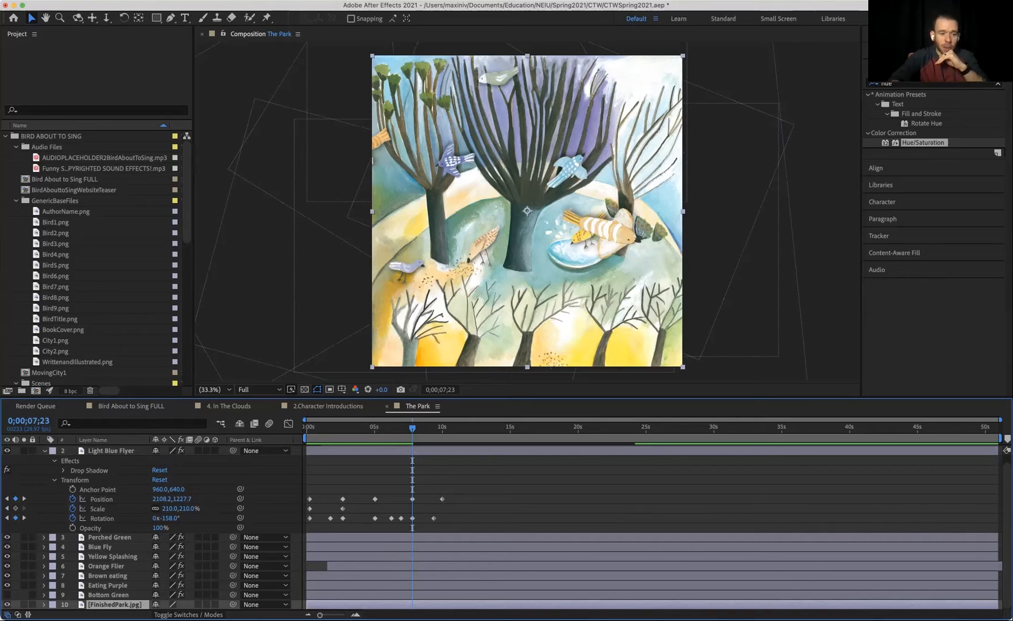
left_click(24, 604)
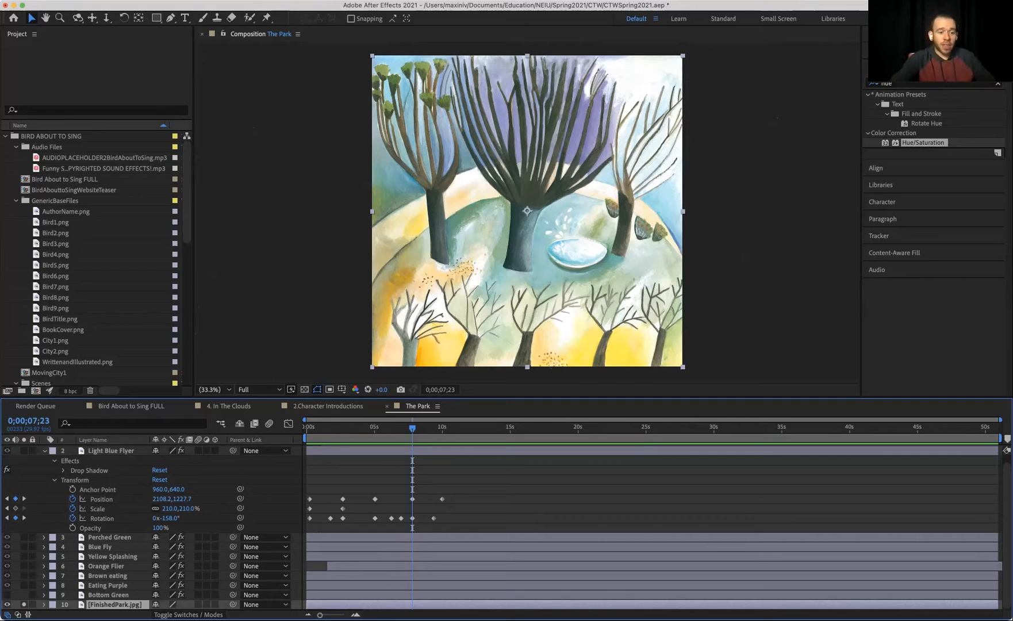
left_click(24, 604)
Move The Park's playhead to about 0;00;02;17 and switch to BirdAboutToSingBOOK.pdf to view the original park illustration on page 2.
left_click(341, 427)
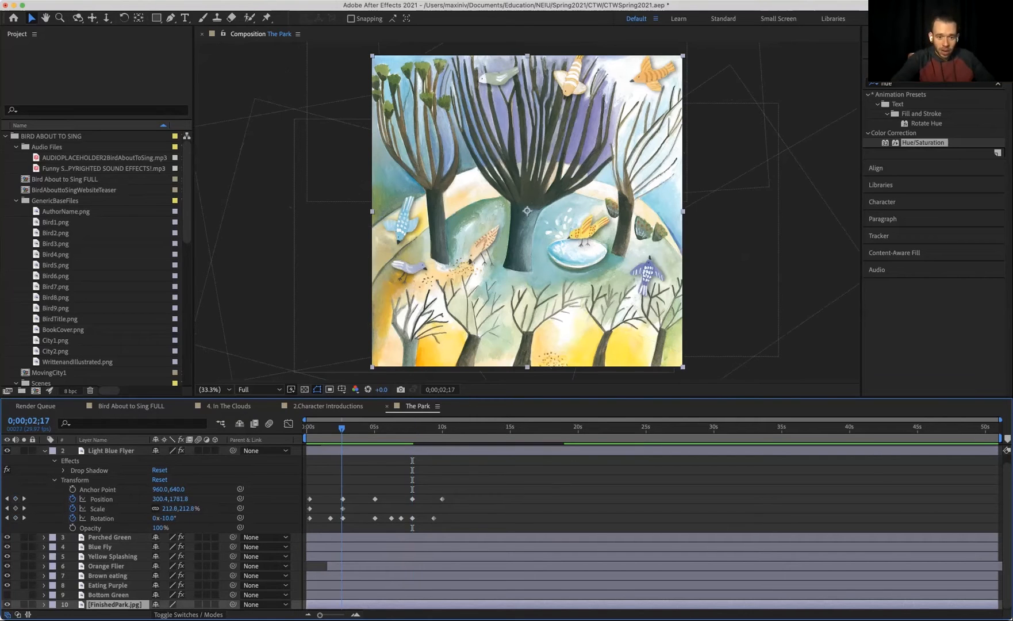
left_click_drag(341, 427, 343, 428)
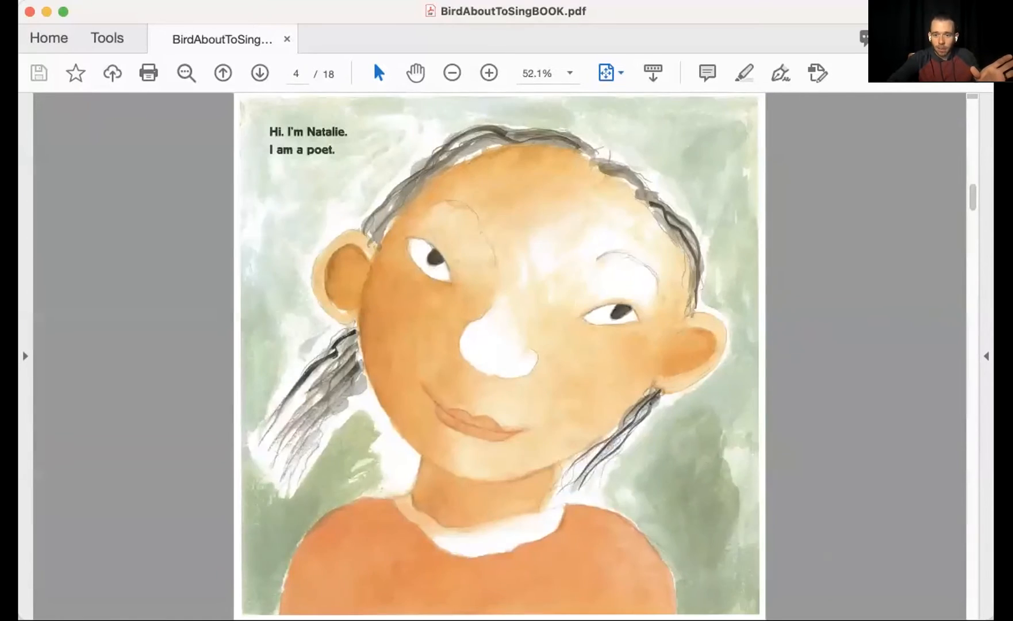
key("Left")
key("Left")
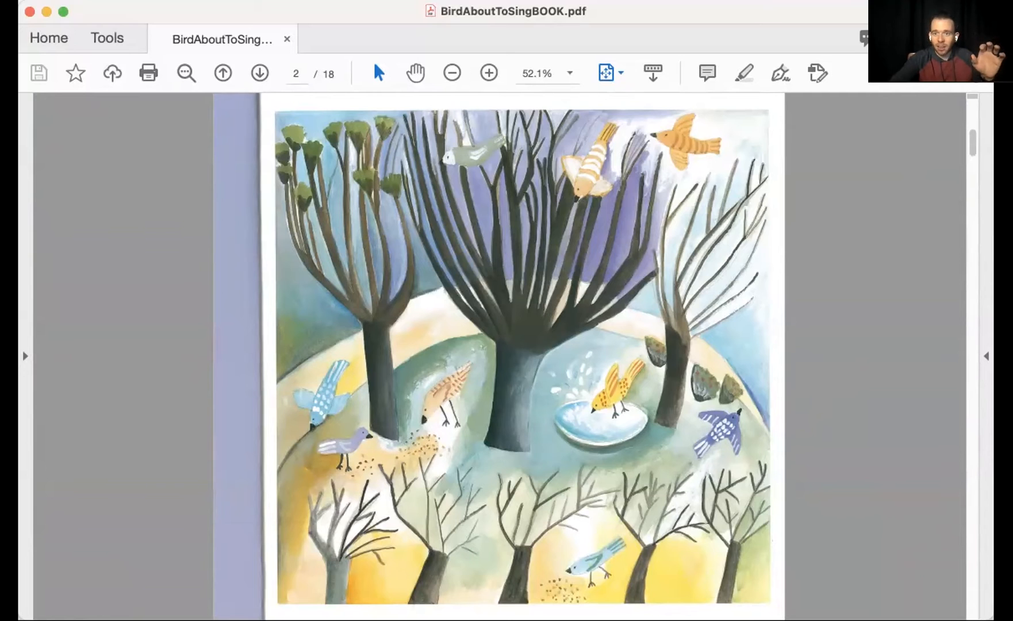
Switch back to After Effects and preview The Park from its first frame to about 0;00;08;17.
key("super+Tab")
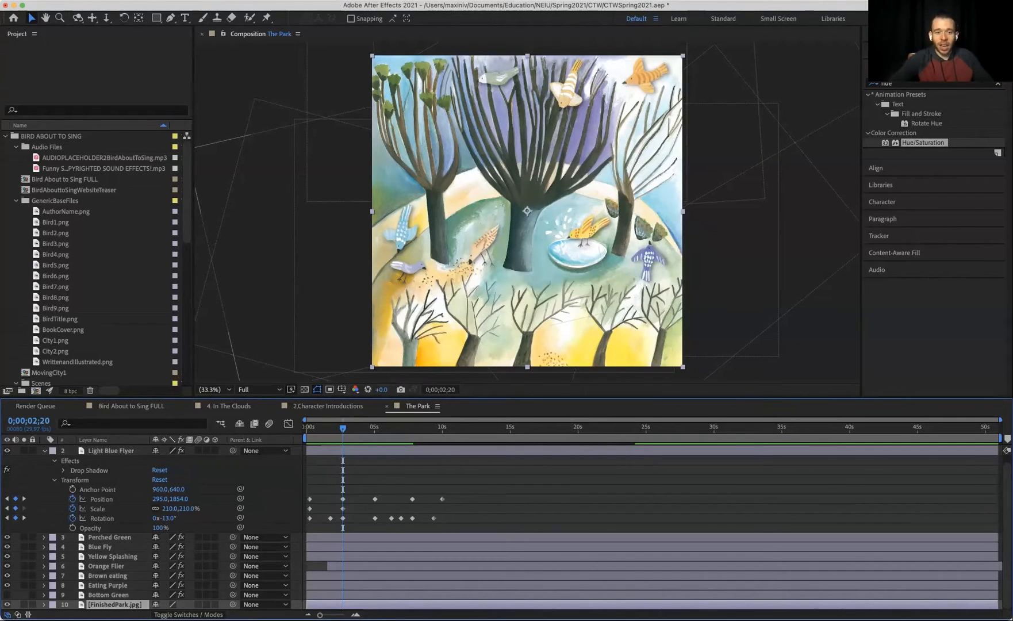
key("Home")
key("space")
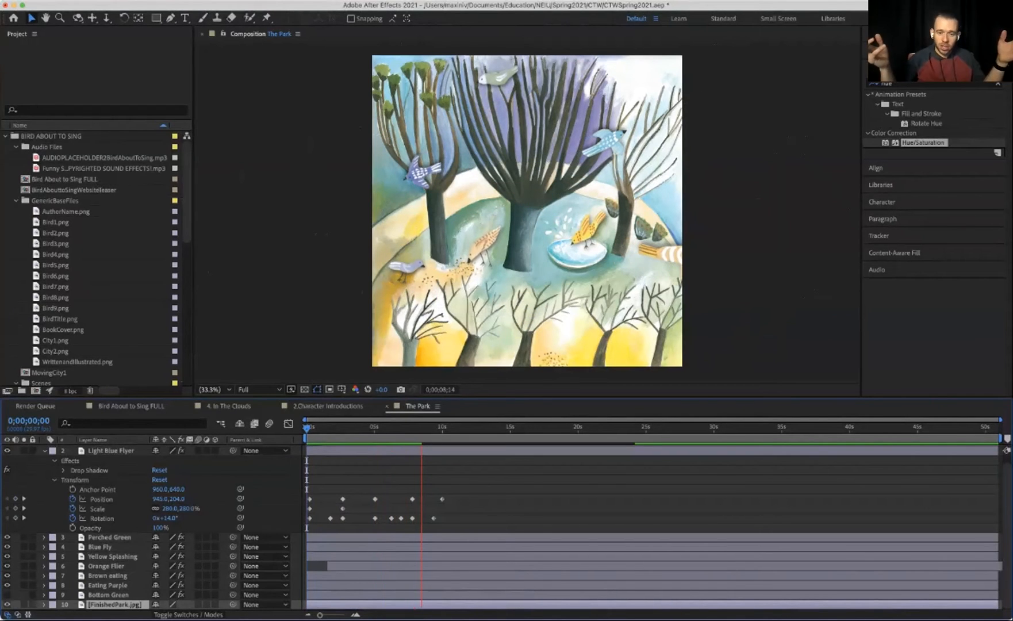
key("space")
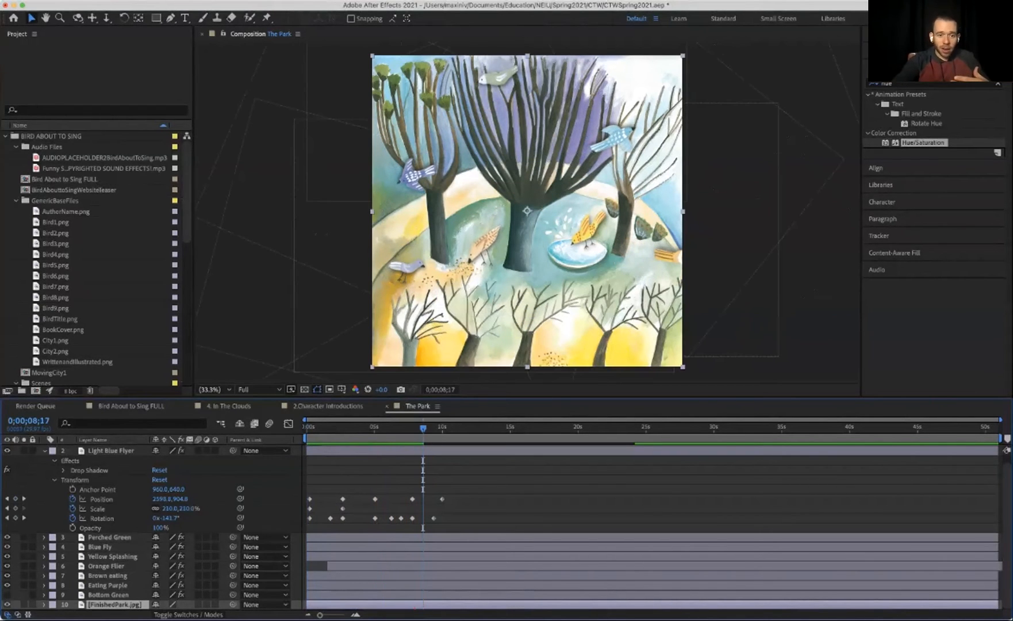
Go to the first frame of 2.Character Introductions and expand the Transform properties of The Park layer.
left_click(327, 406)
left_click_drag(427, 428, 306, 428)
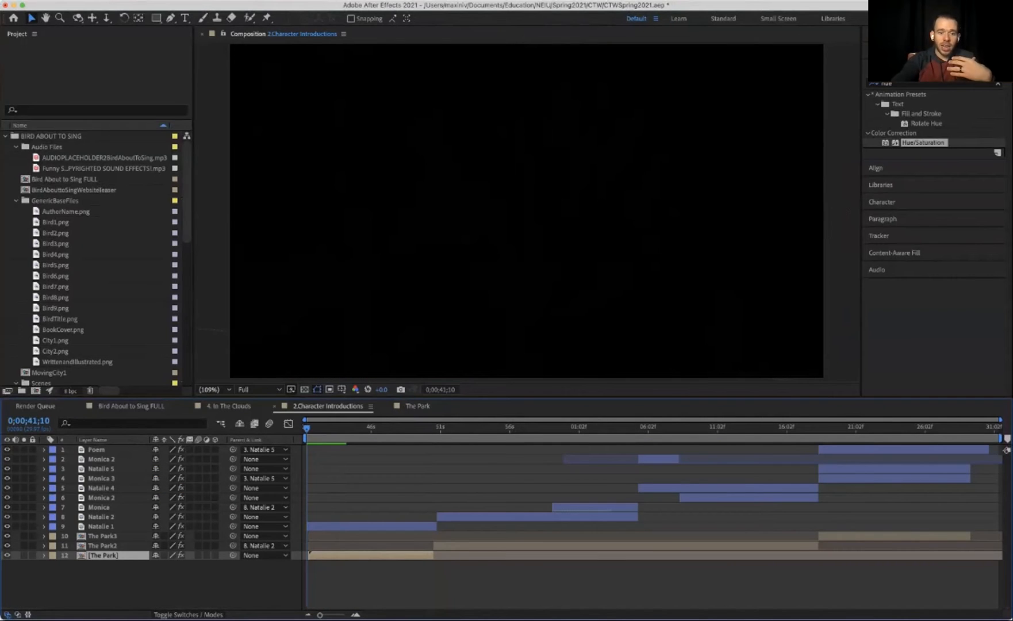
left_click(45, 556)
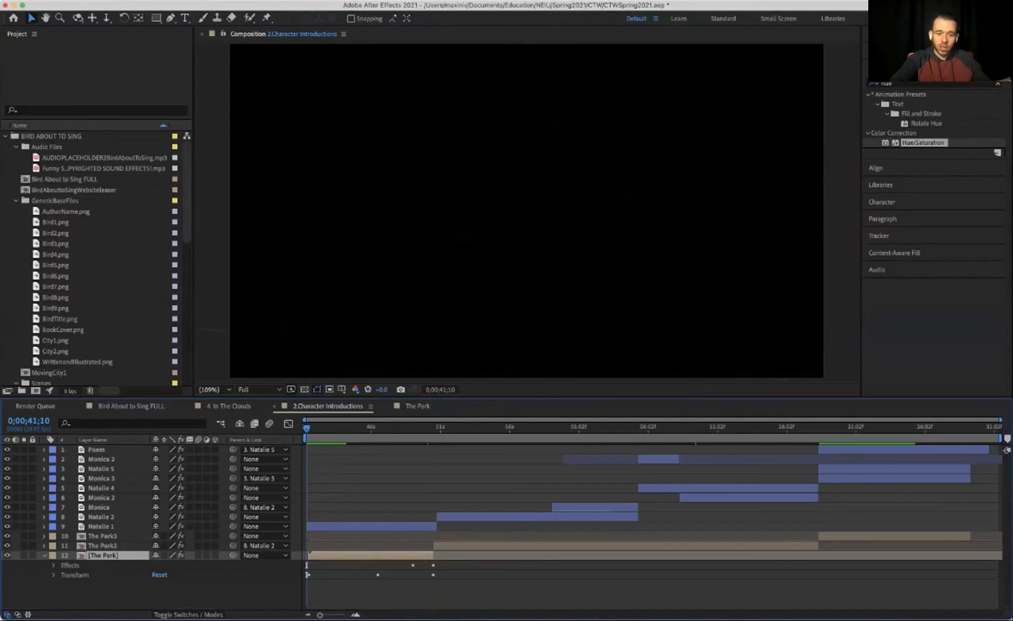
left_click(53, 575)
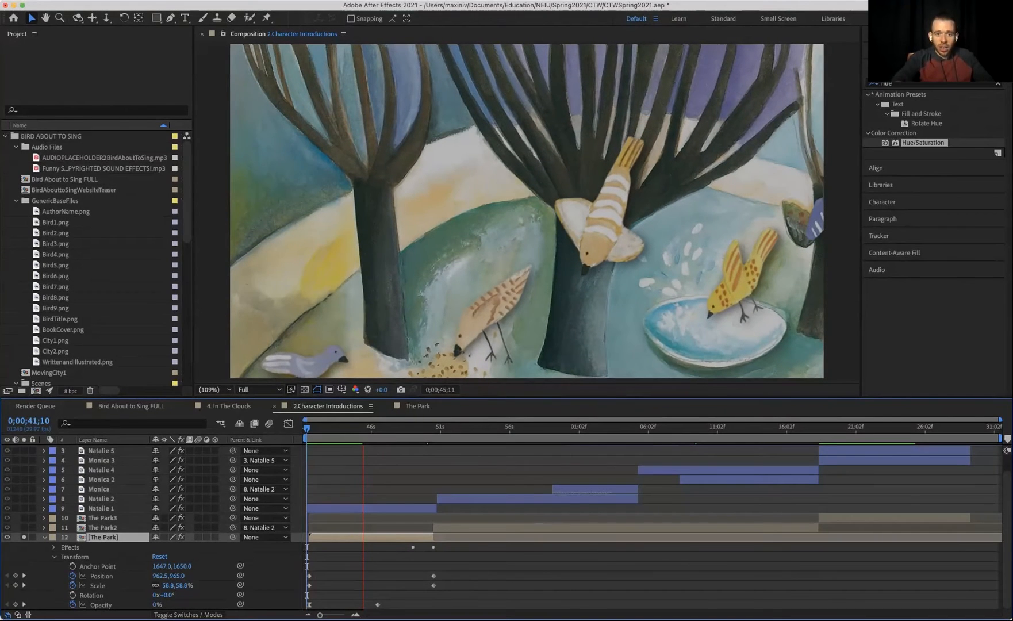
Zoom the soloed park layer's view out to 25% at 0;00;45;12 and compare the framing with The Park composition.
key("space")
key("comma")
key("comma")
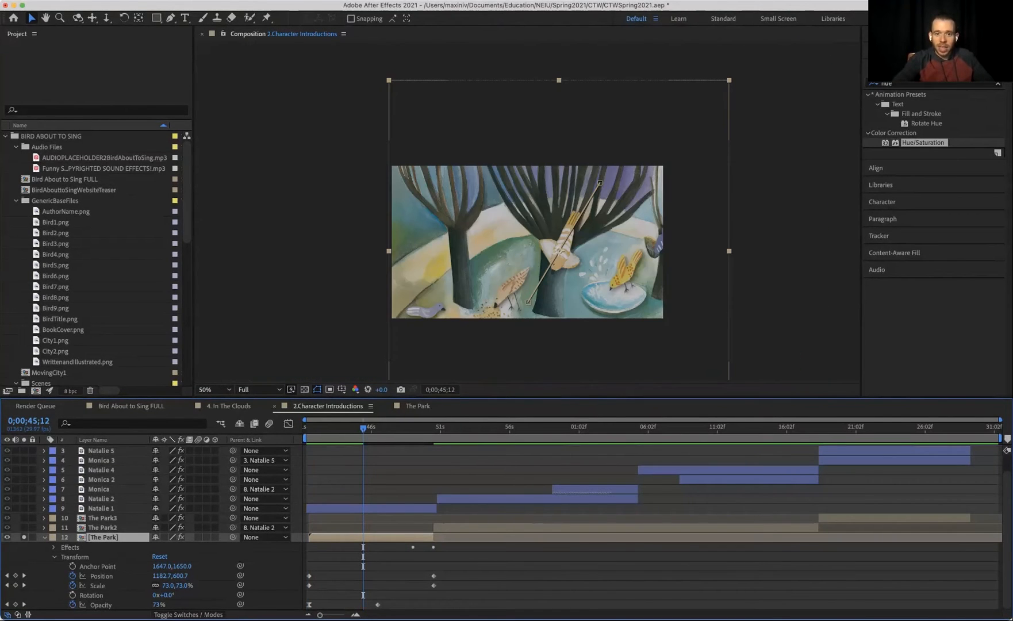
key("comma")
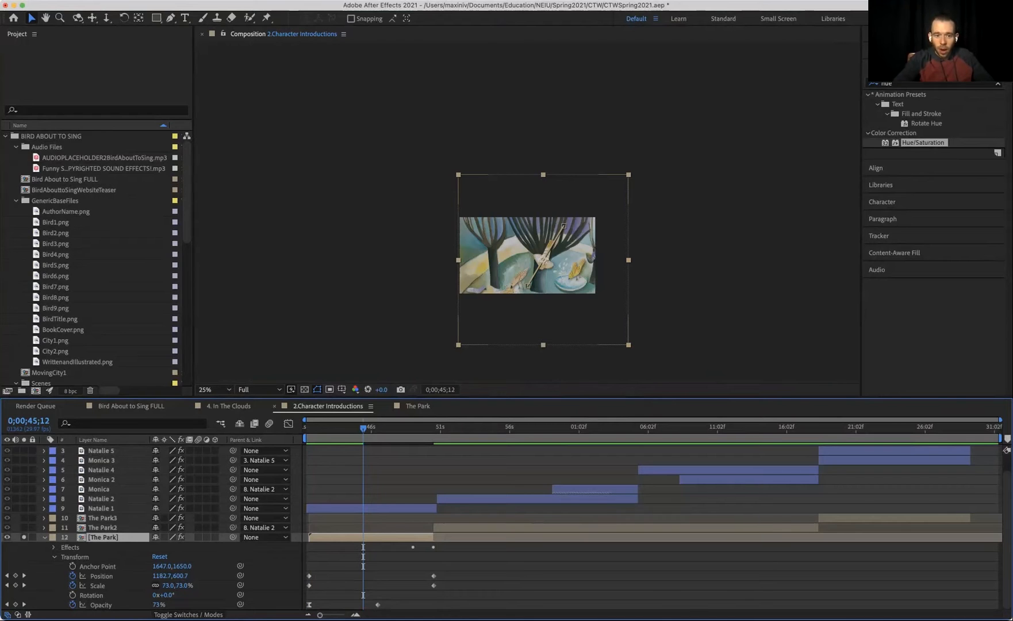
left_click(418, 406)
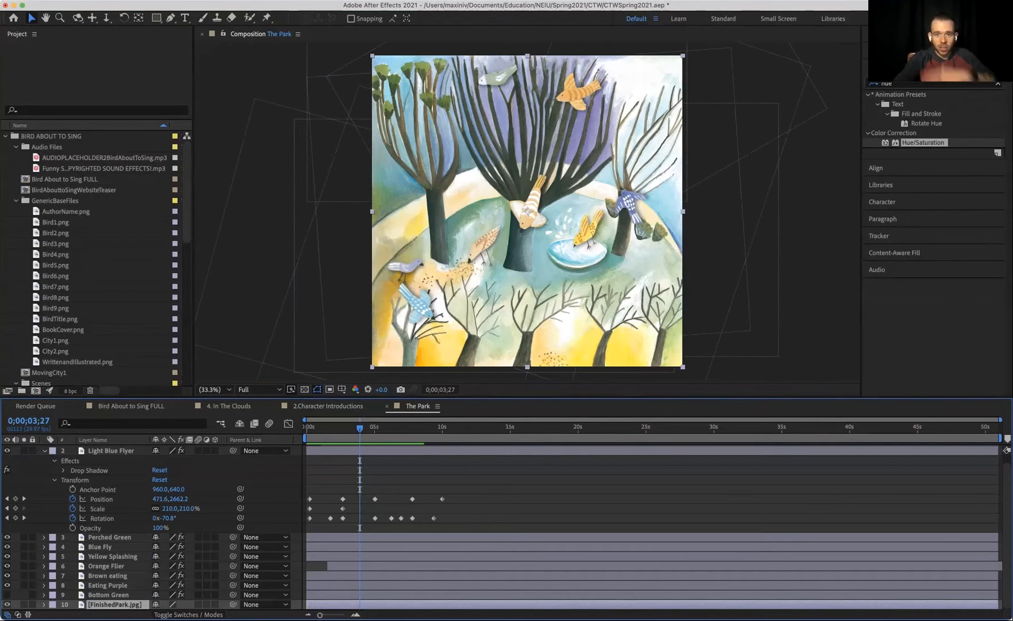
left_click(328, 406)
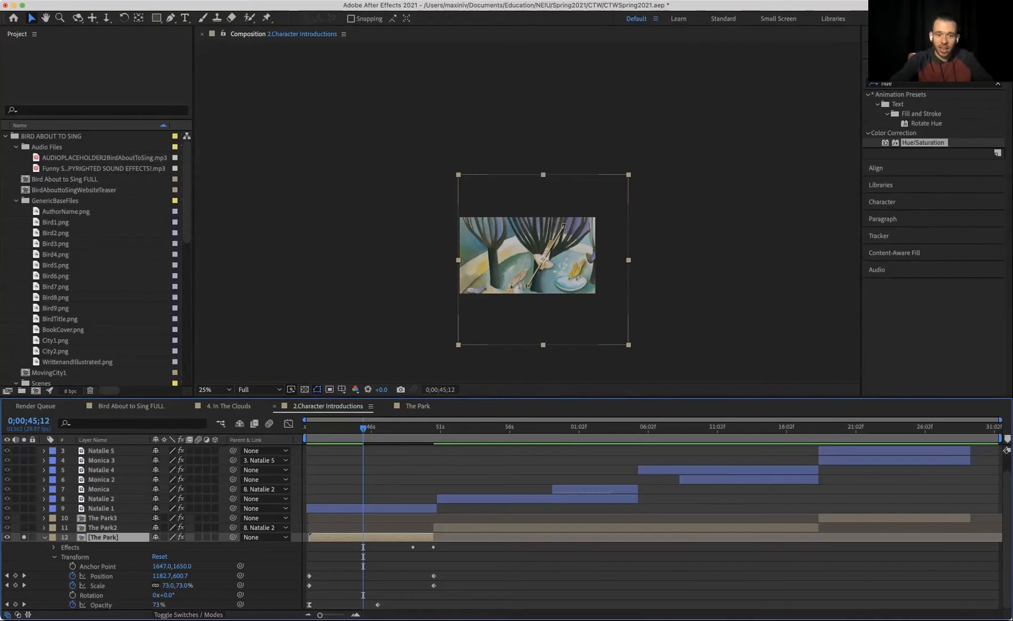
Preview the park layer's move from the first frame to about 0;00;49;20 and scrub through its opacity fade-in up to 0;00;45;00.
key("Home")
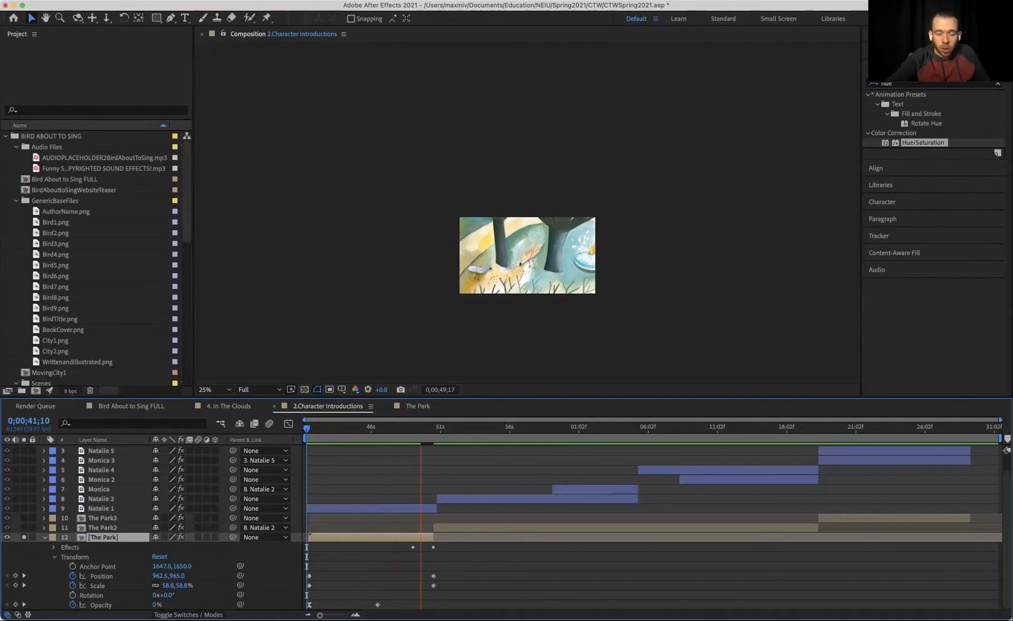
key("space")
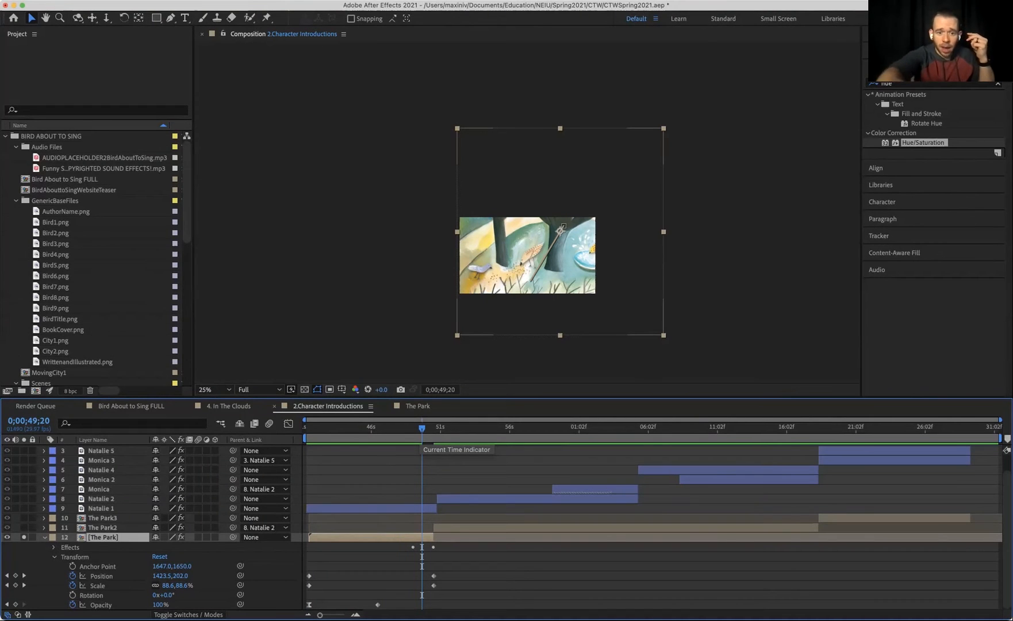
left_click_drag(422, 428, 320, 428)
mouse_move(378, 605)
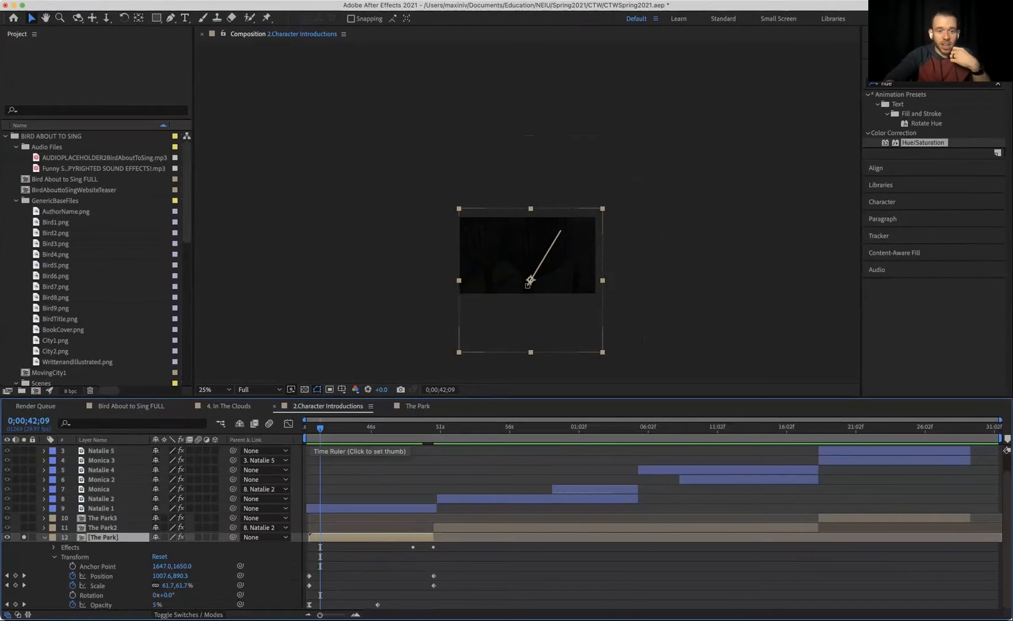
mouse_move(309, 604)
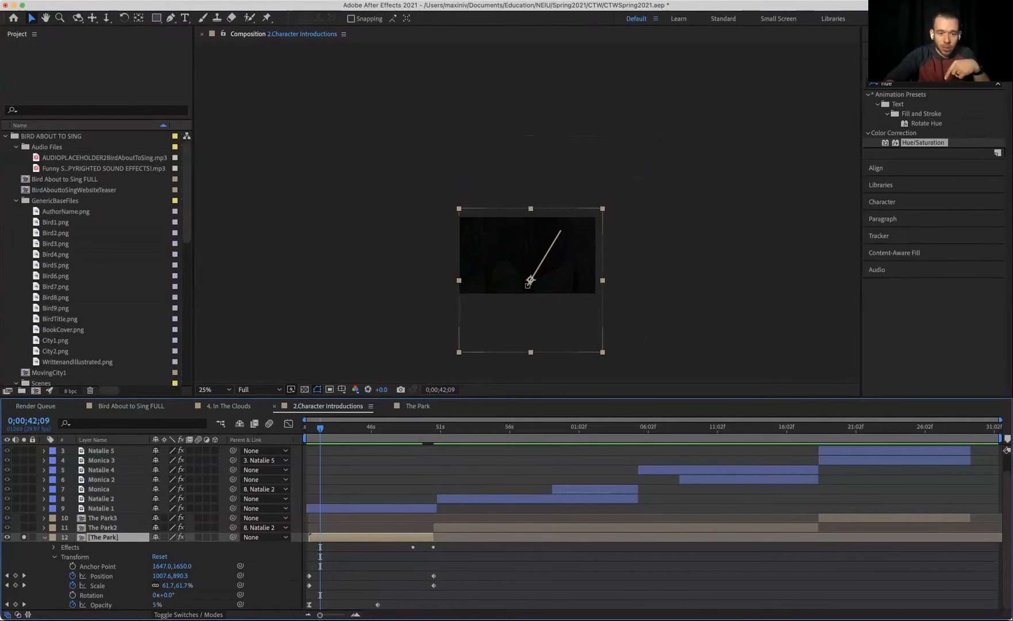
left_click_drag(320, 428, 358, 428)
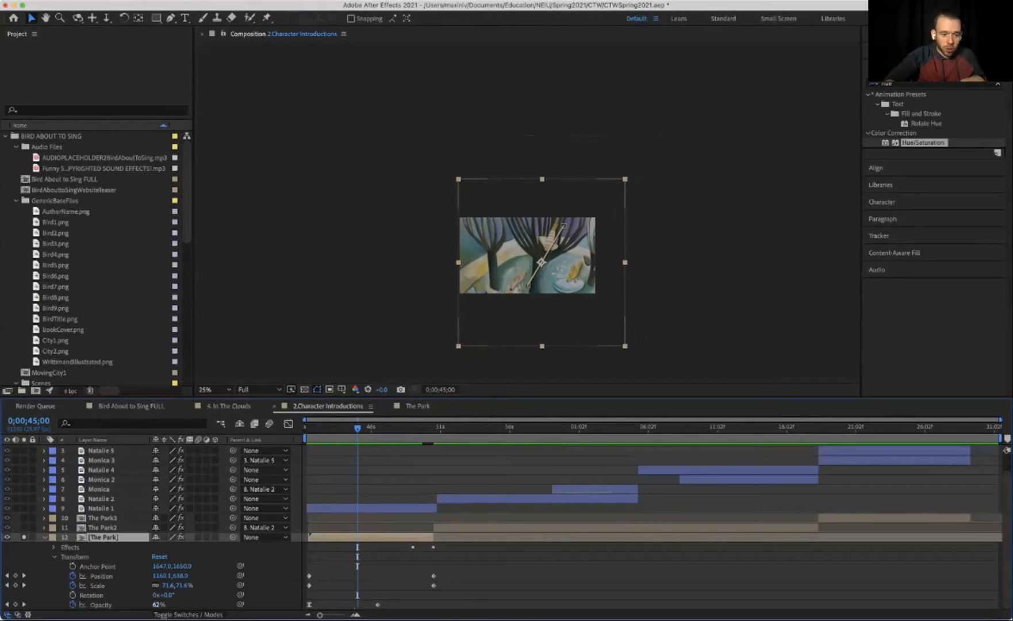
left_click_drag(357, 428, 290, 430)
key("space")
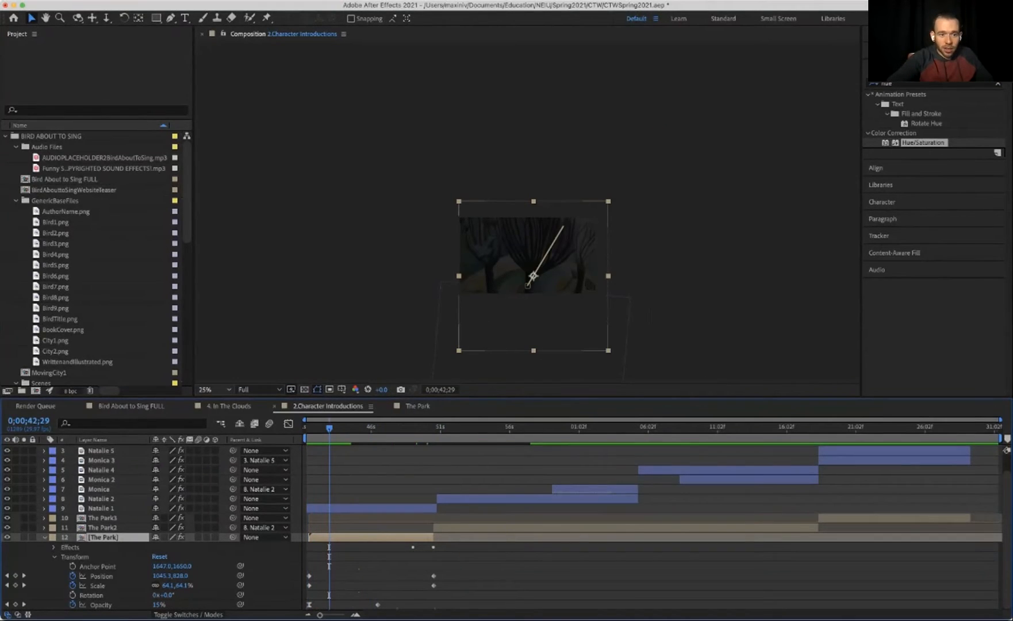
Fit the composition in the viewer and preview the character introduction from the first frame to about 0;00;46;01.
left_click(214, 389)
left_click(212, 401)
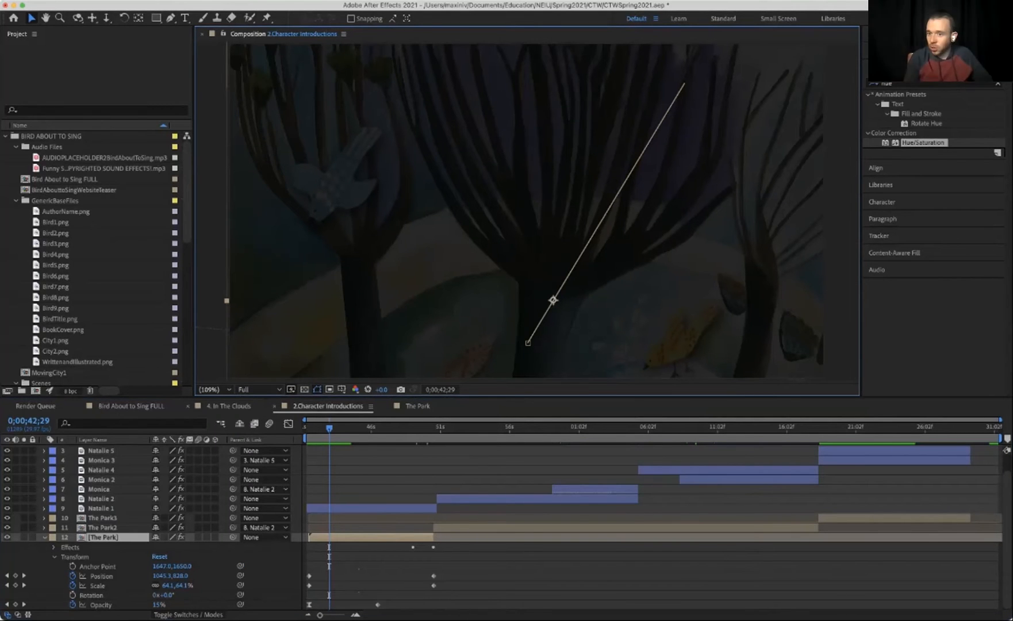
left_click_drag(329, 428, 273, 427)
key("space")
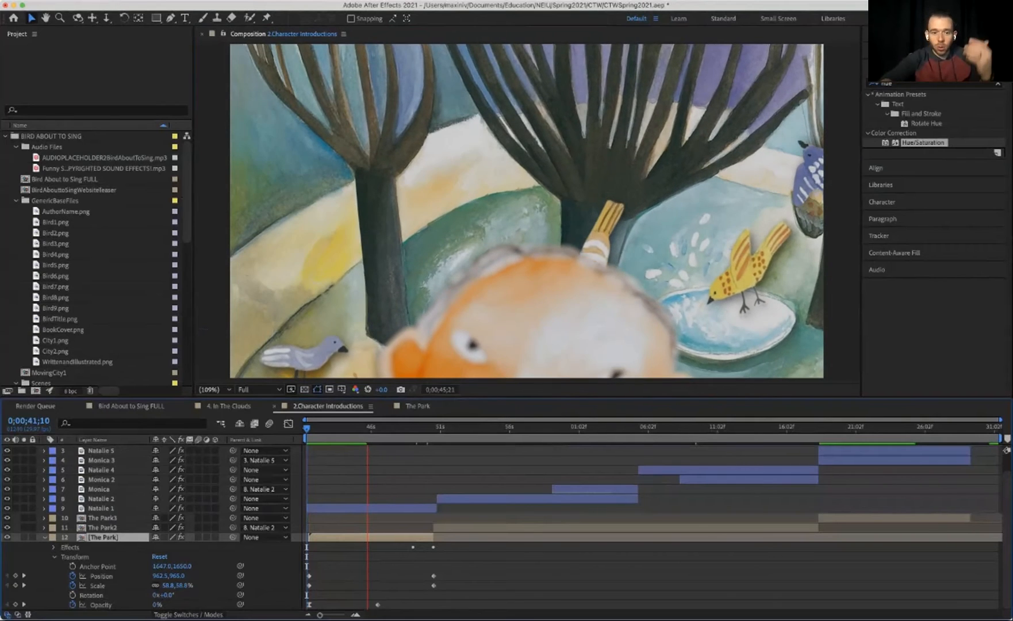
key("space")
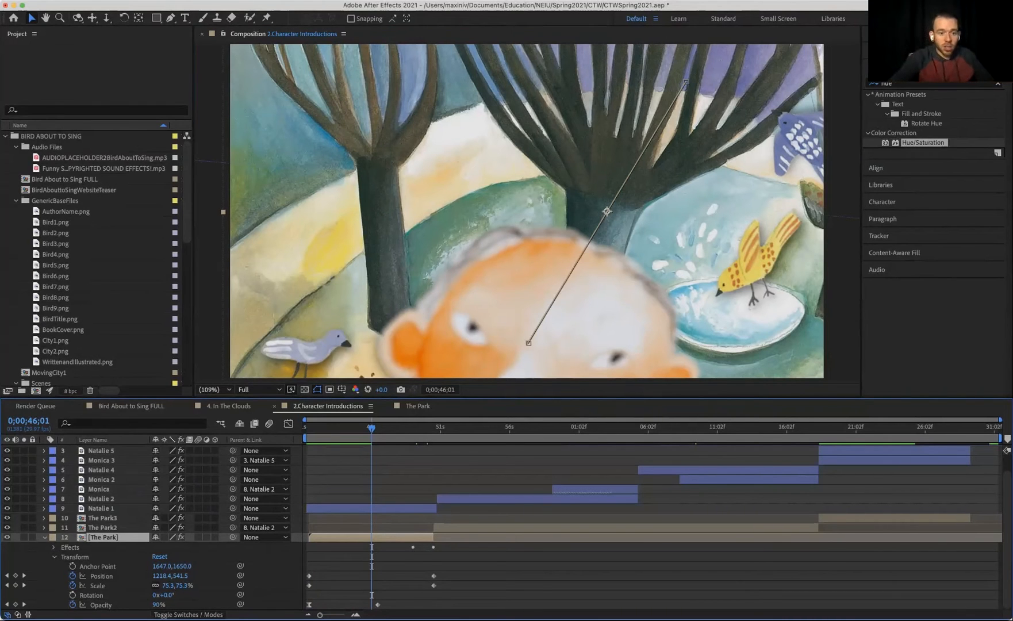
Close The Park and 2.Character Introductions compositions and return to Bird About to Sing FULL.
left_click(403, 406)
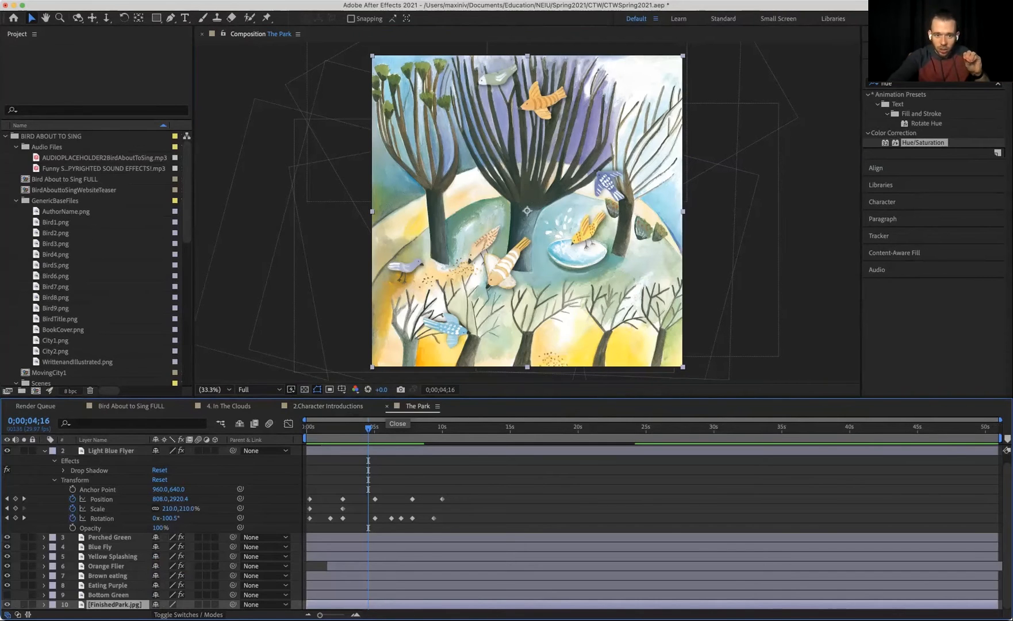
left_click(389, 405)
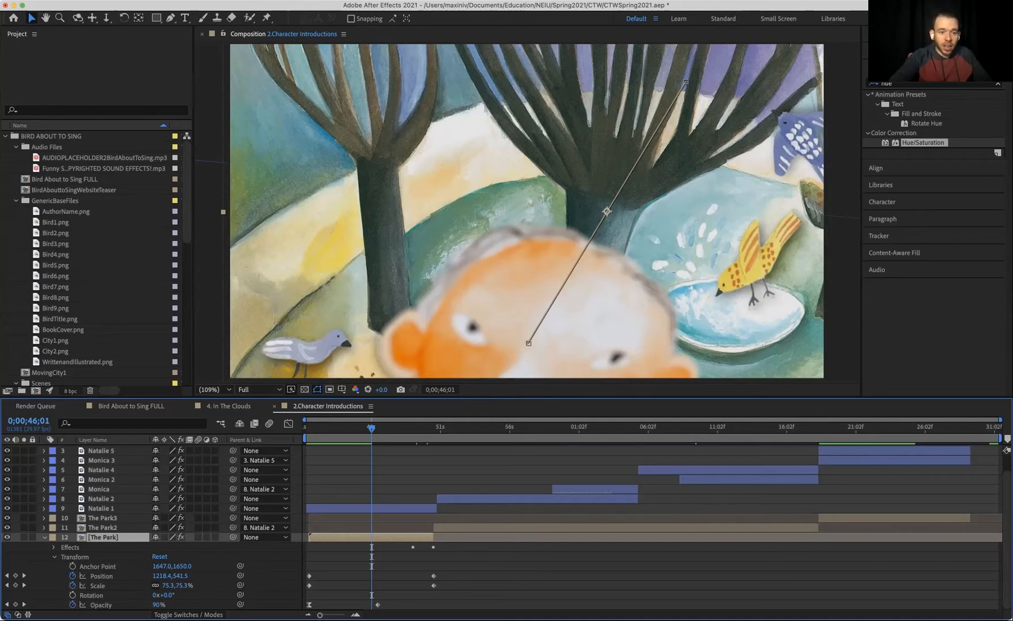
key("super+w")
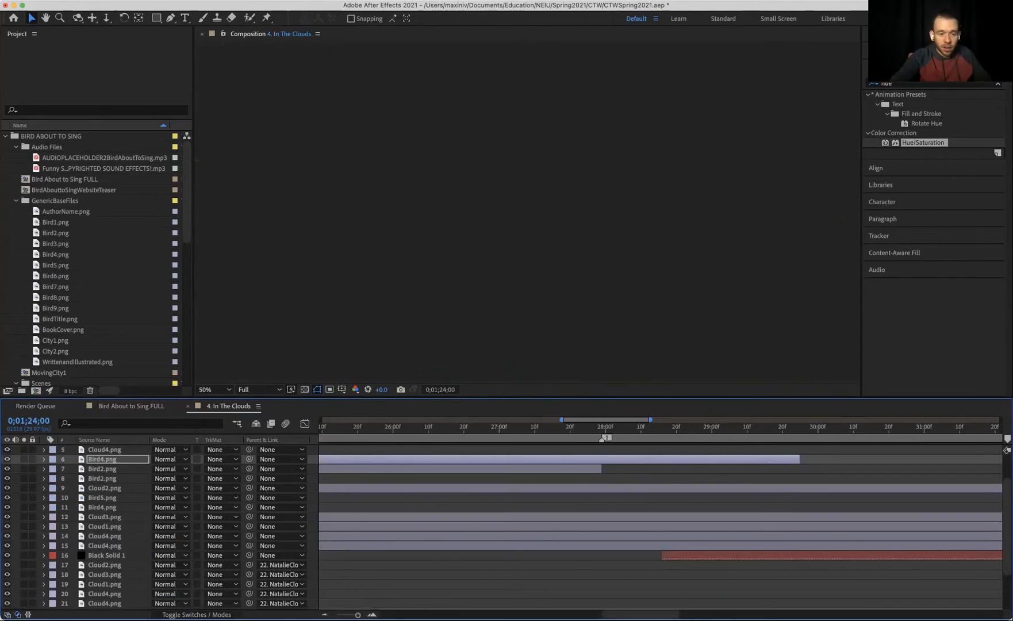
left_click(132, 405)
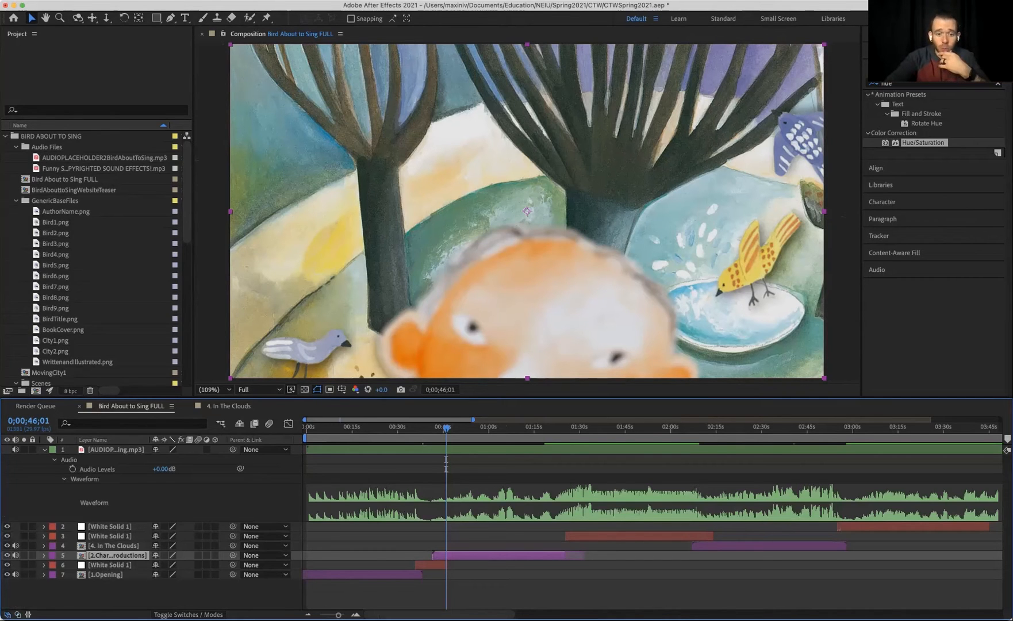
Preview the full animation from 0;01;11;17 to about 0;01;21;15, and continue through the clouds scene to about 0;02;32;22.
left_click_drag(446, 459, 523, 459)
key("space")
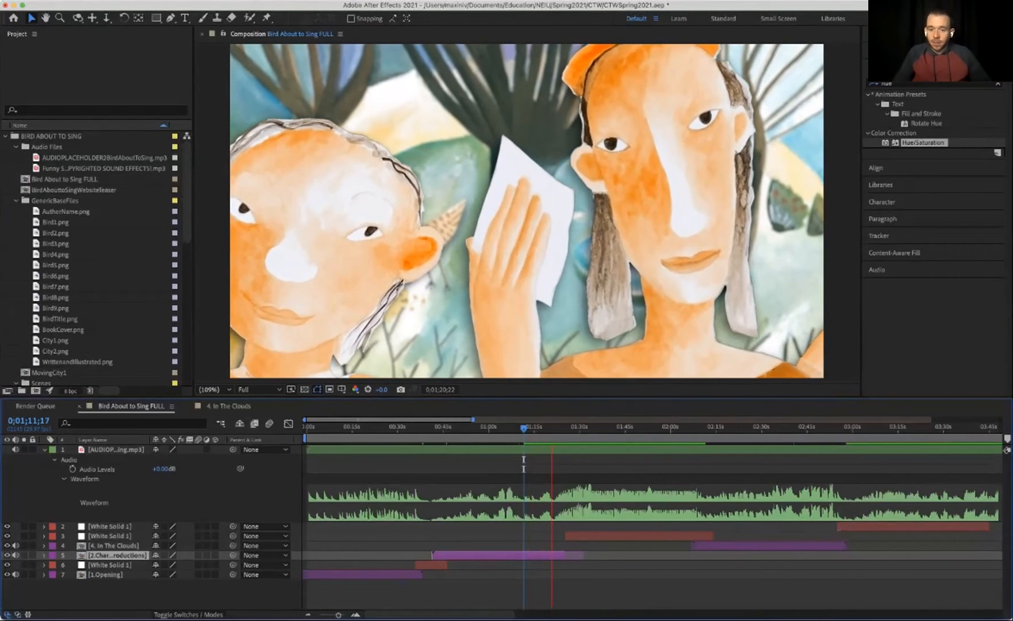
key("space")
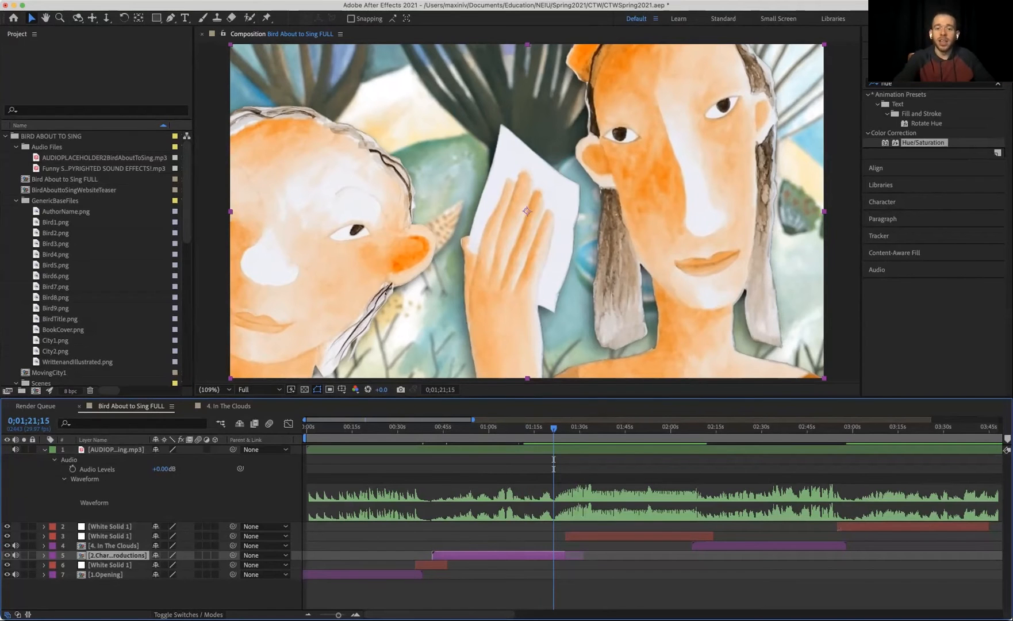
key("space")
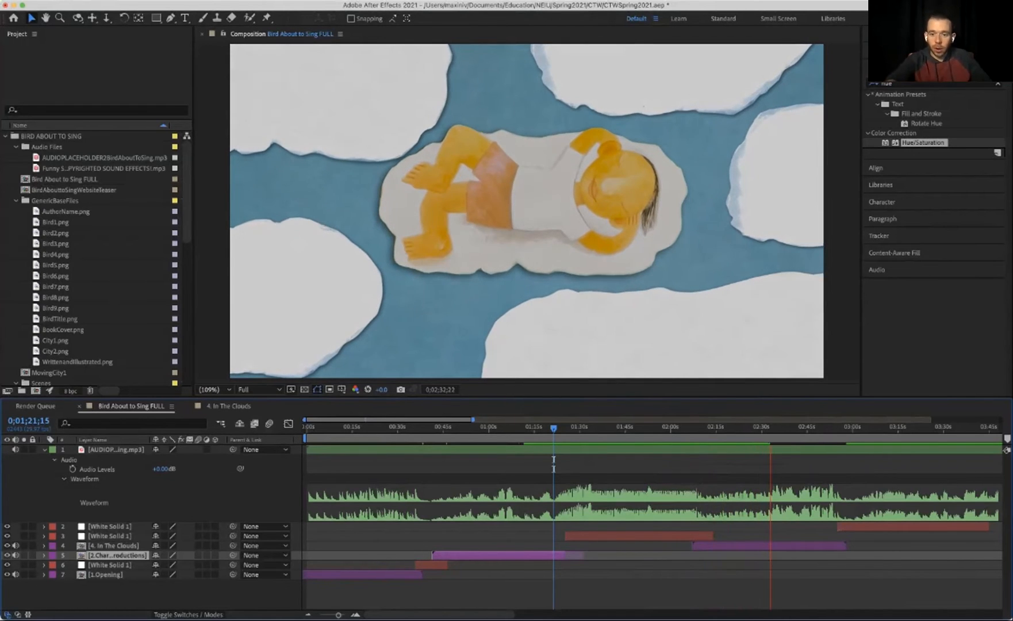
key("space")
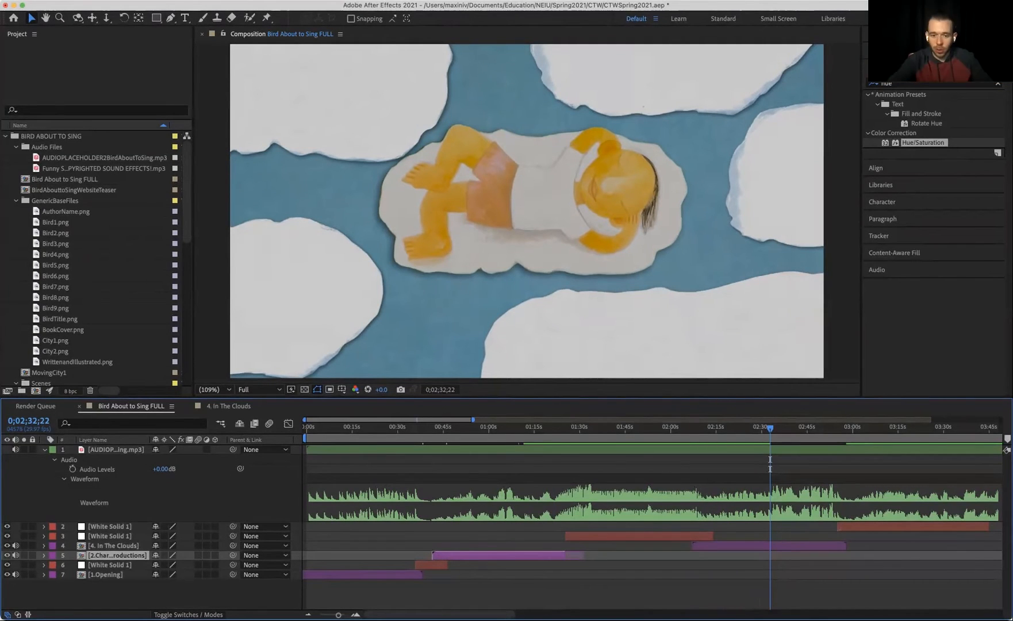
Move the playhead to the start of the middle white solid at 0;01;25;16 and expand the 3. First Poem Base Files folder.
left_click(573, 427)
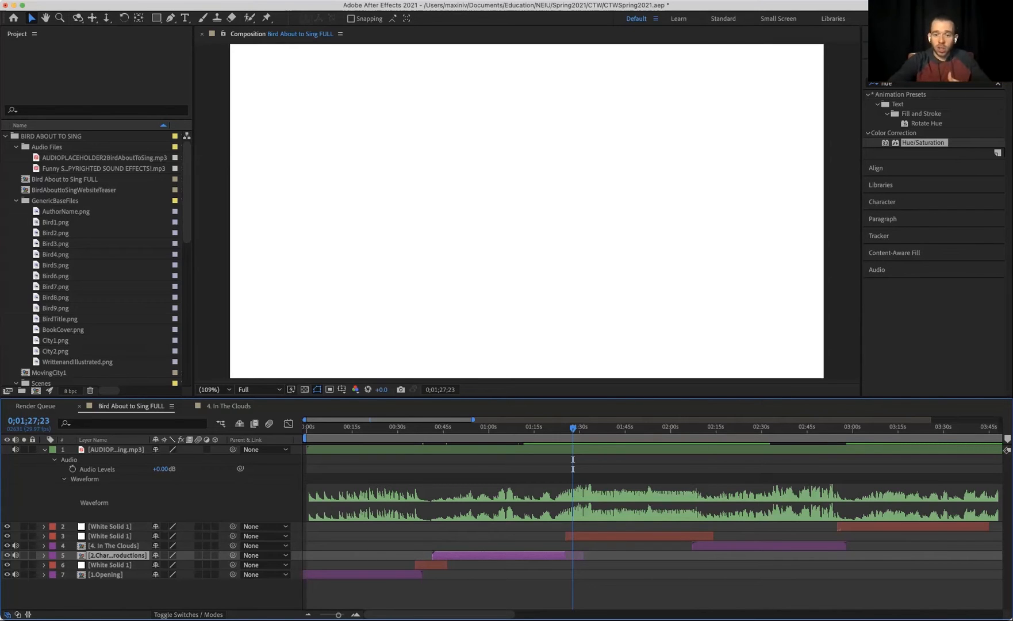
left_click_drag(572, 459, 565, 459)
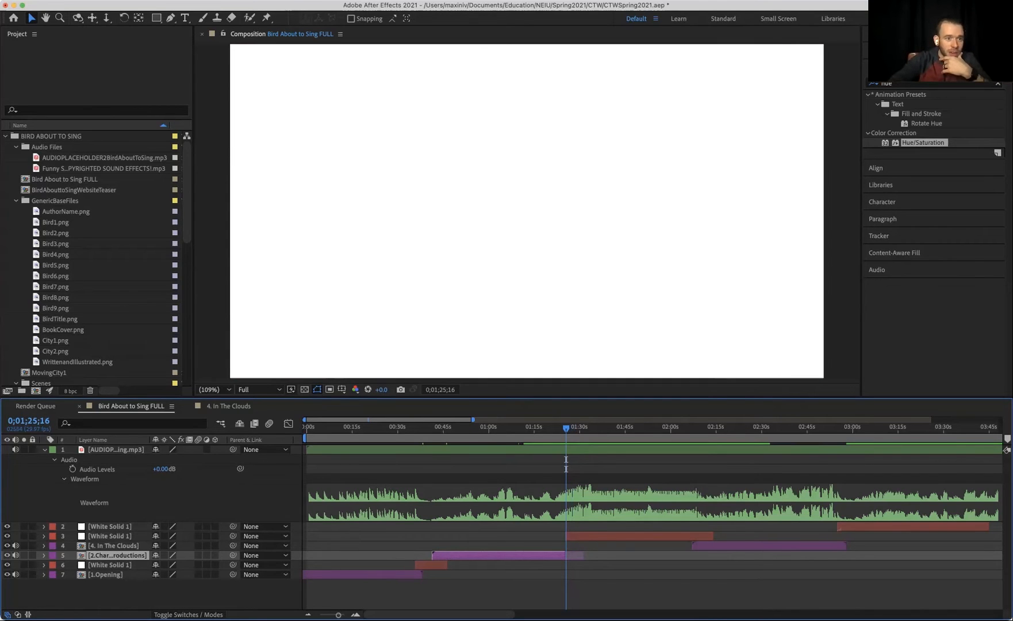
scroll(98, 259, "down", 8)
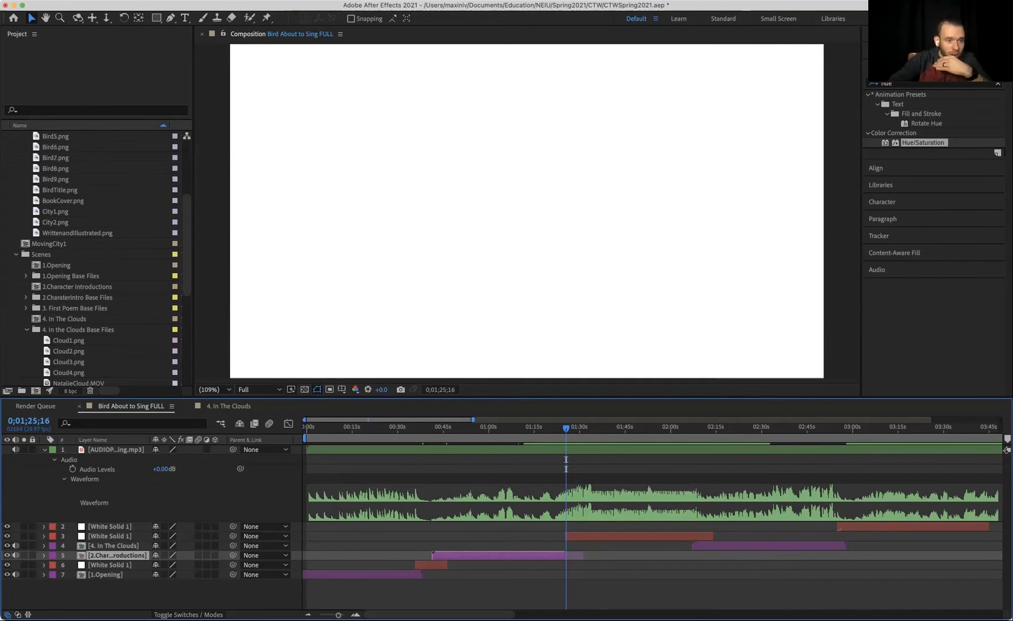
scroll(98, 258, "down", 6)
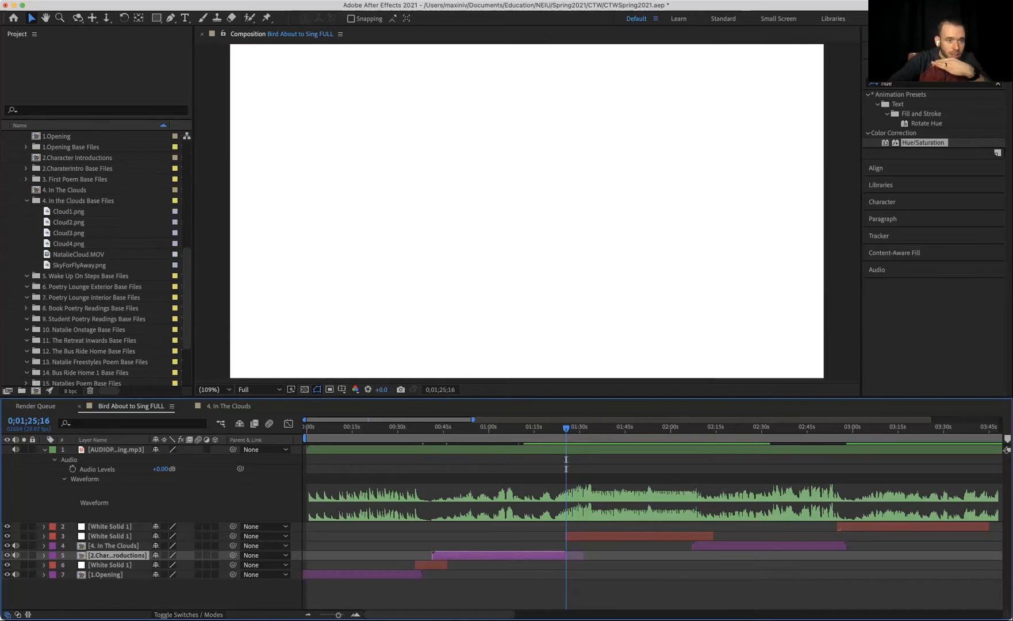
left_click(26, 180)
scroll(98, 258, "down", 3)
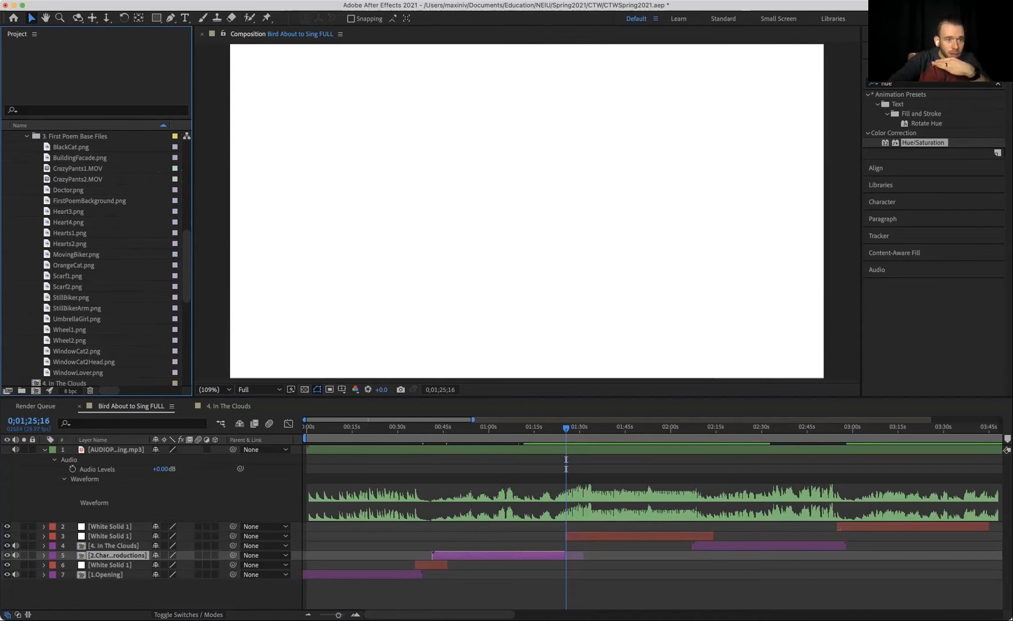
scroll(98, 258, "down", 1)
Add FirstPoemBackground.png to the timeline at 0;01;25;16 and place its layer directly above the white solid starting there.
mouse_move(90, 190)
left_mouse_down()
mouse_move(115, 199)
mouse_move(491, 521)
mouse_move(573, 550)
mouse_move(568, 560)
left_mouse_up()
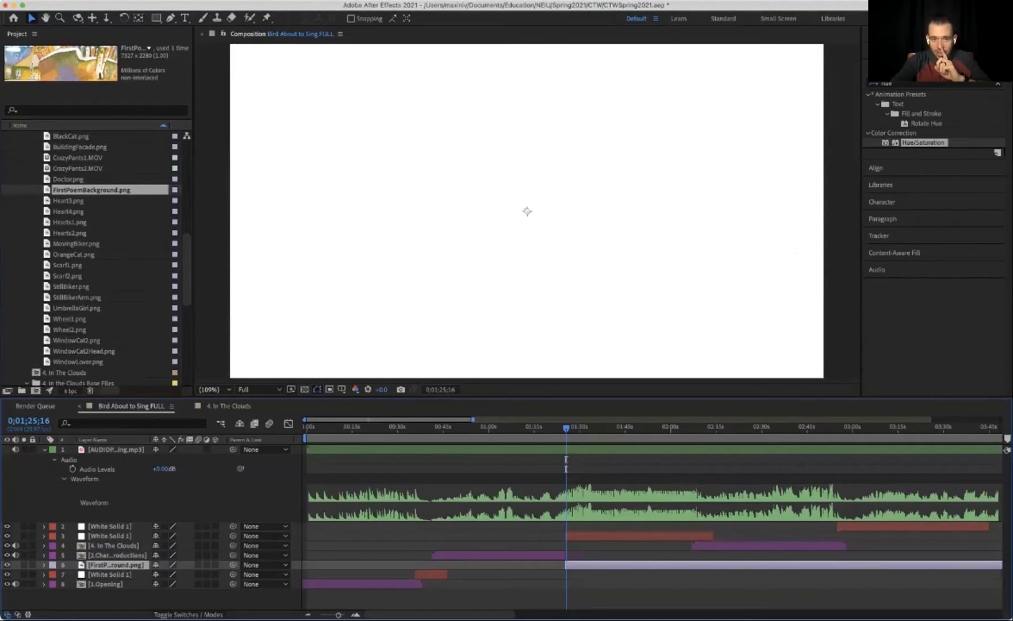
left_click_drag(115, 565, 115, 522)
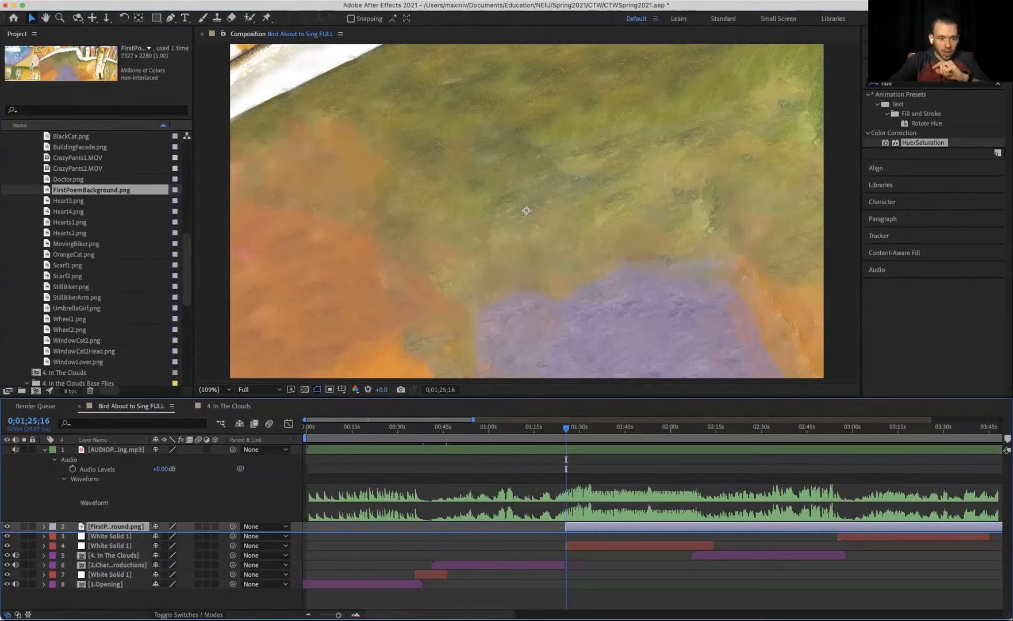
key("super+bracketleft")
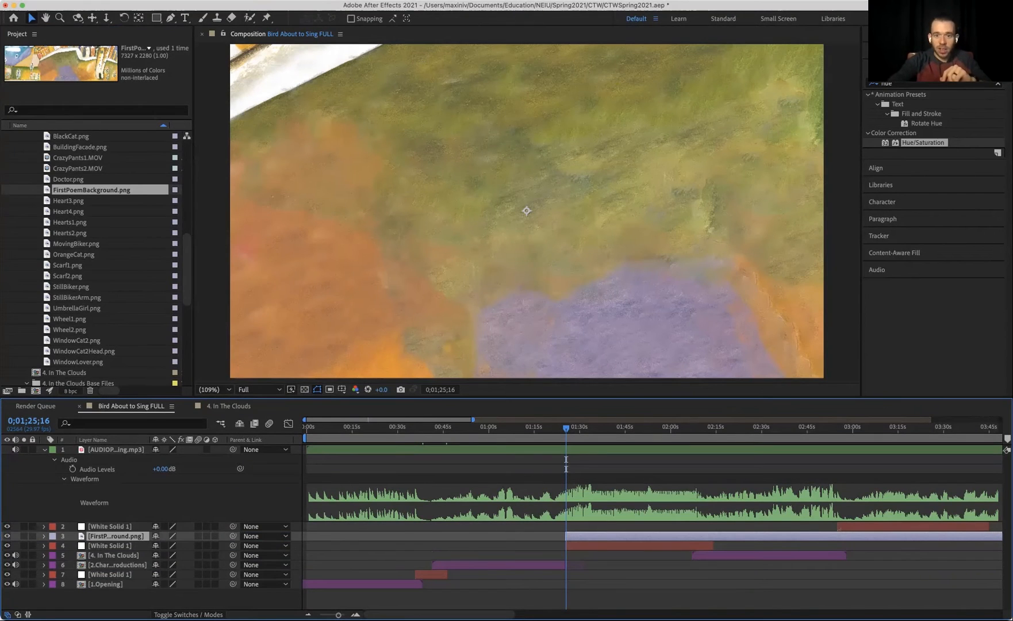
Scale the FirstPoemBackground.png layer down to 50%.
key("slash")
key("comma")
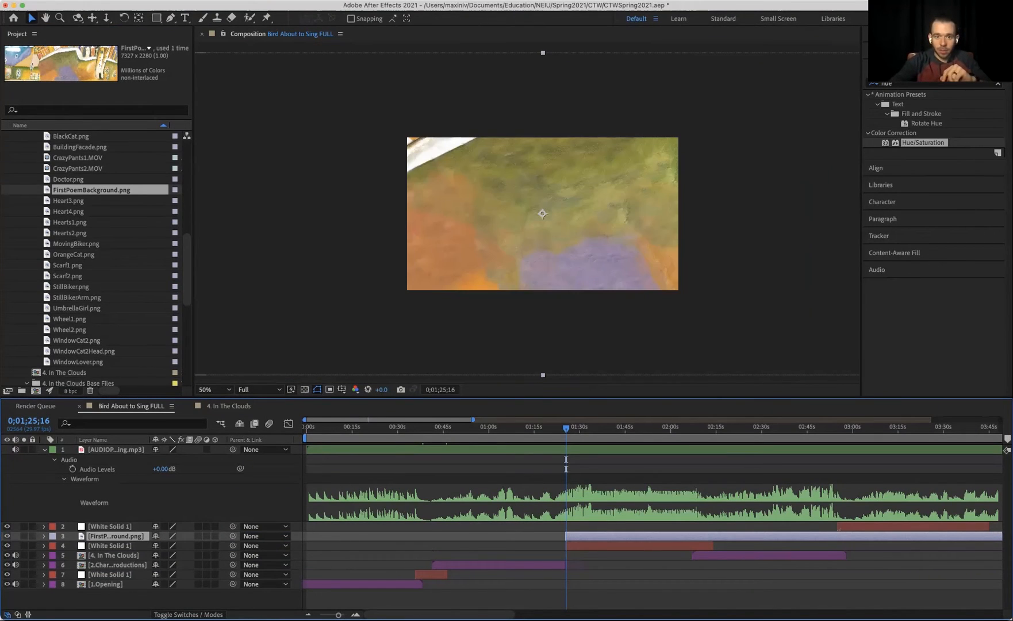
key("comma")
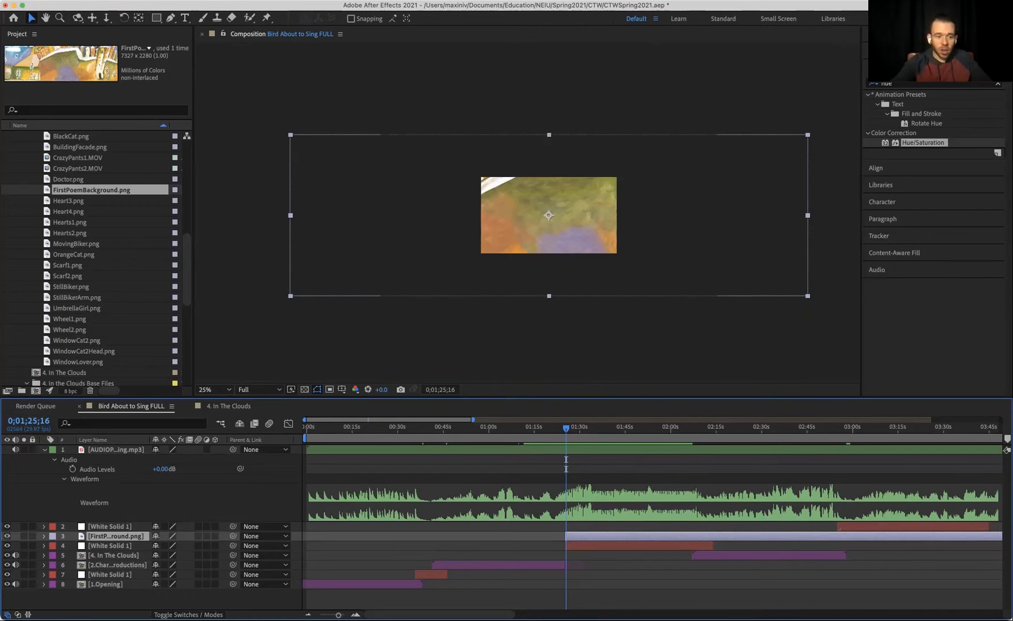
left_click(43, 536)
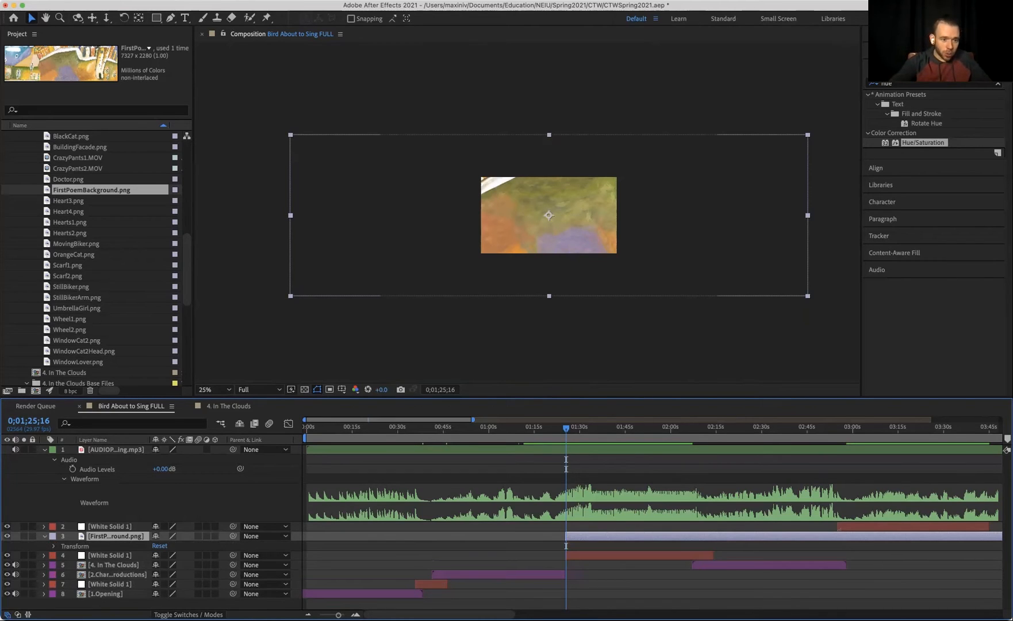
left_click(54, 546)
left_click(170, 575)
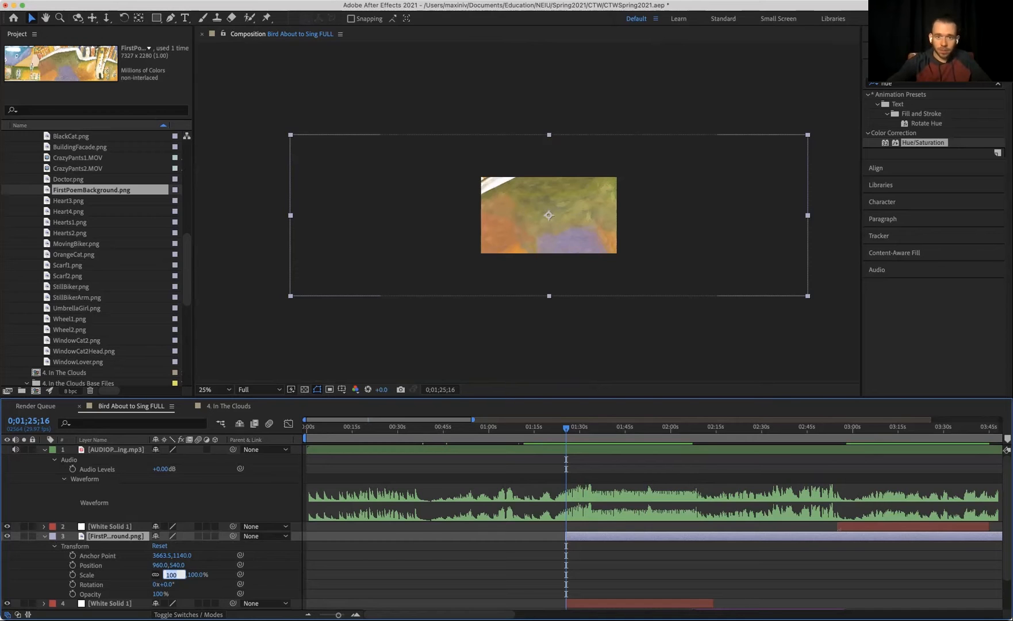
key("shift+Down")
key("shift+Down")
key("shift+Down")
key("shift+Down")
key("shift+Down")
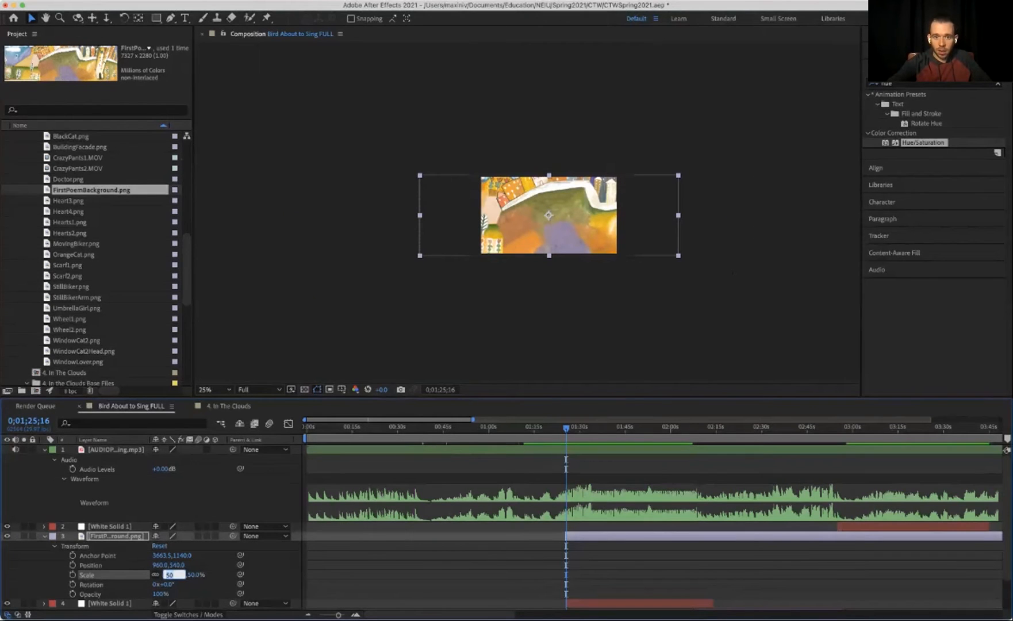
key("Return")
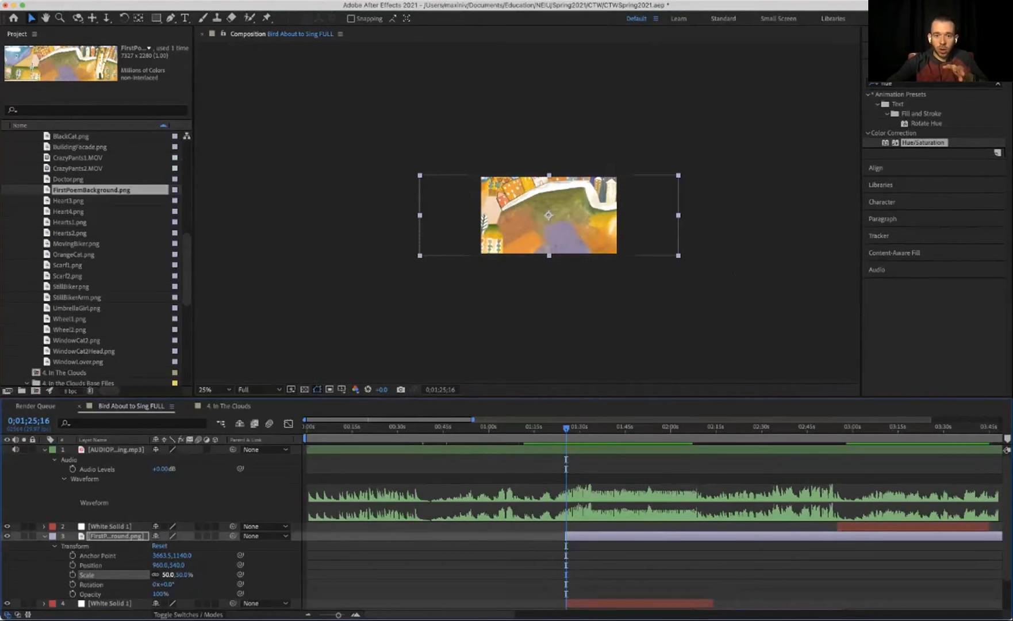
Slide the background layer horizontally in both directions to test the pan, leaving its position at 560, 540.
key("shift+Right")
key("shift+Right")
key("shift+Right")
key("shift+Right")
key("shift+Right")
key("shift+Right")
key("shift+Right")
key("shift+Right")
key("shift+Right")
key("shift+Right")
key("shift+Right")
key("shift+Right")
key("shift+Right")
key("shift+Right")
key("shift+Right")
key("shift+Right")
key("shift+Right")
key("shift+Right")
key("shift+Right")
key("shift+Right")
key("shift+Left")
key("shift+Left")
key("shift+Left")
key("shift+Left")
key("shift+Left")
key("shift+Left")
key("shift+Left")
key("shift+Left")
key("shift+Left")
key("shift+Left")
key("shift+Left")
key("shift+Left")
key("shift+Left")
key("shift+Left")
key("shift+Left")
key("shift+Left")
key("shift+Left")
key("shift+Left")
key("shift+Left")
key("shift+Left")
key("shift+Left")
key("shift+Left")
key("shift+Left")
key("shift+Left")
key("shift+Left")
key("shift+Left")
key("shift+Left")
key("shift+Left")
key("shift+Left")
key("shift+Left")
key("shift+Left")
key("shift+Left")
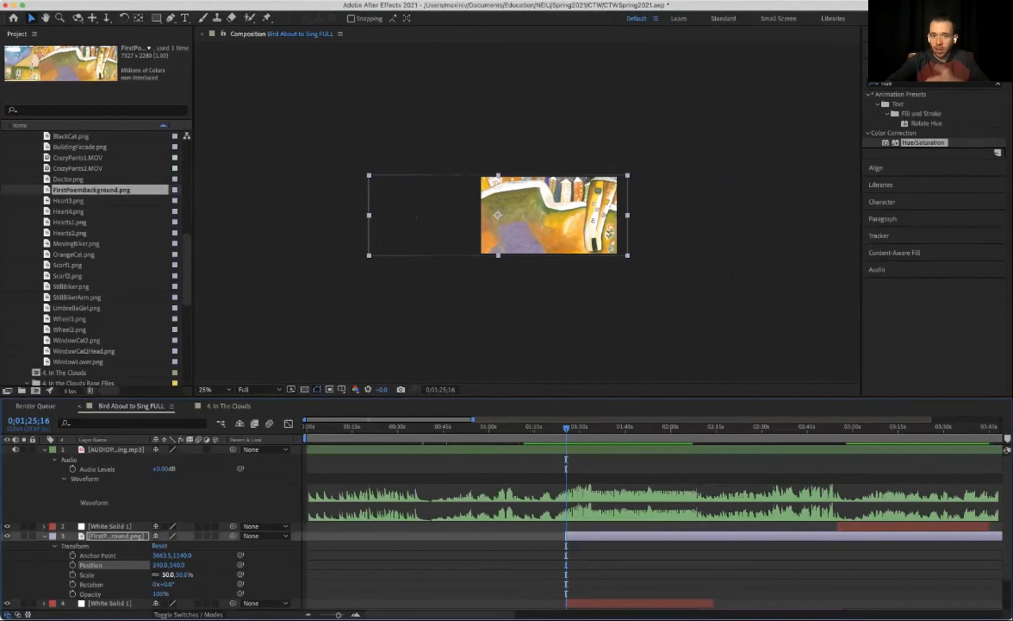
key("shift+Left")
key("shift+Left")
key("shift+Left")
key("shift+Left")
key("shift+Left")
key("shift+Left")
key("shift+Left")
key("shift+Left")
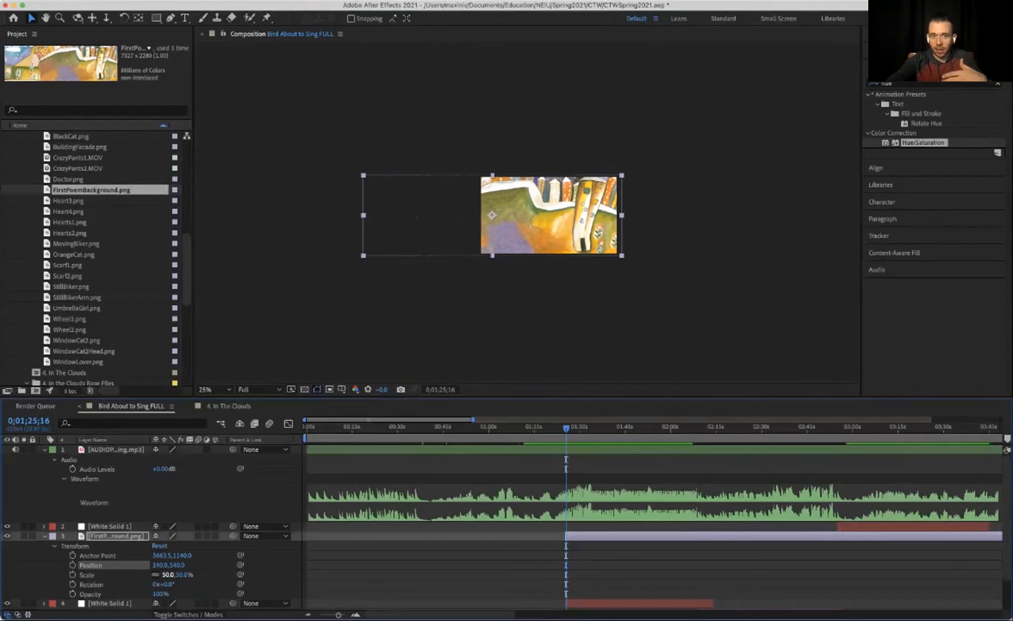
key("shift+Right")
key("shift+Right")
key("shift+Right")
key("shift+Right")
key("shift+Right")
key("shift+Right")
key("shift+Right")
key("shift+Right")
key("shift+Right")
key("shift+Right")
key("shift+Right")
key("shift+Right")
key("shift+Right")
key("shift+Right")
key("shift+Right")
key("shift+Right")
key("shift+Right")
key("shift+Right")
key("shift+Right")
key("shift+Right")
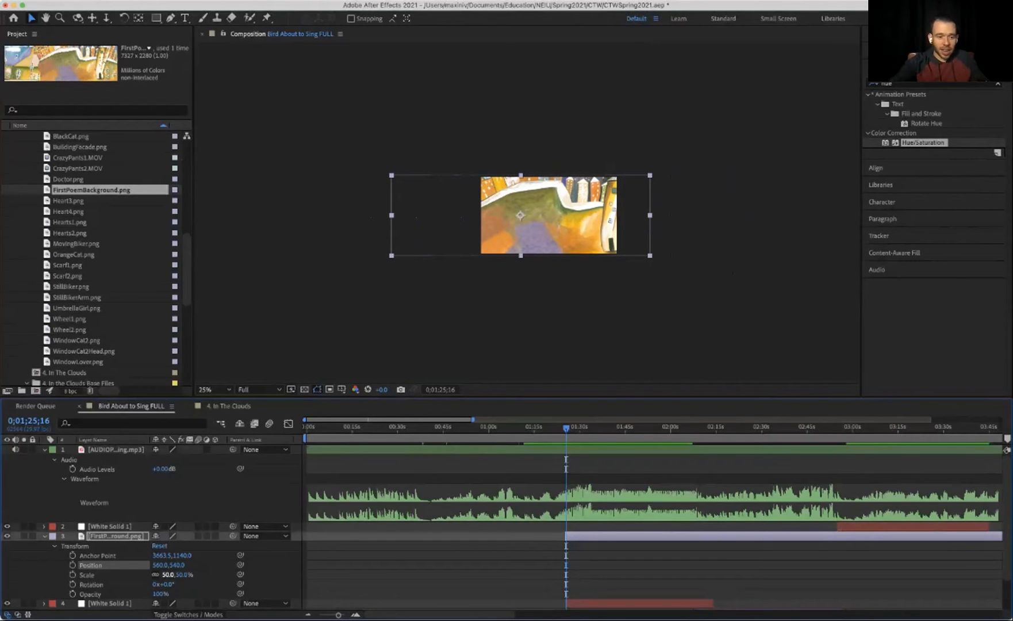
Restore the background layer's scale to 100%.
left_click(168, 575)
type("100")
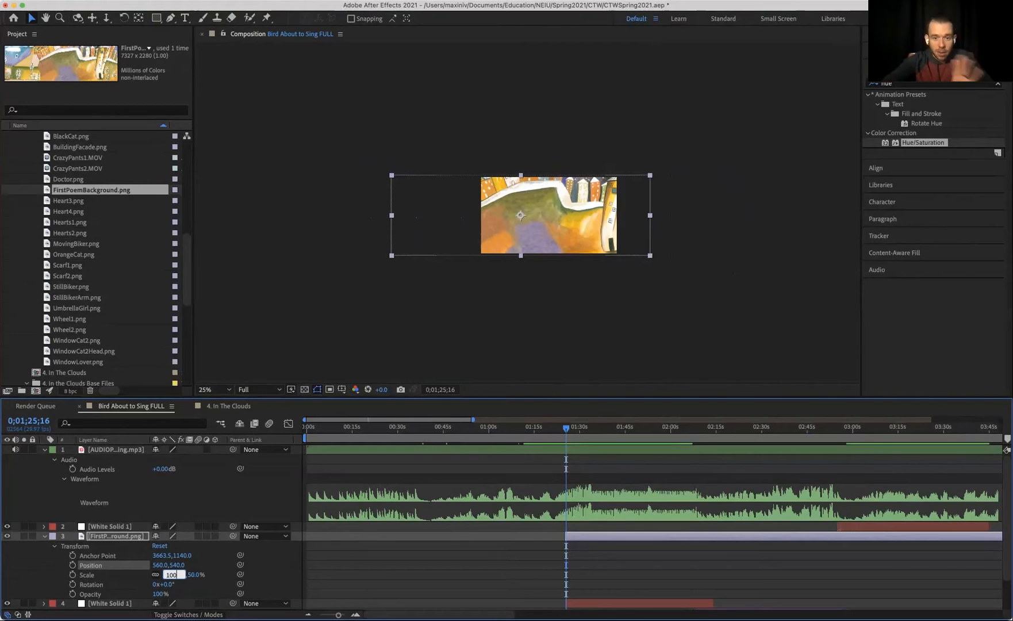
key("Return")
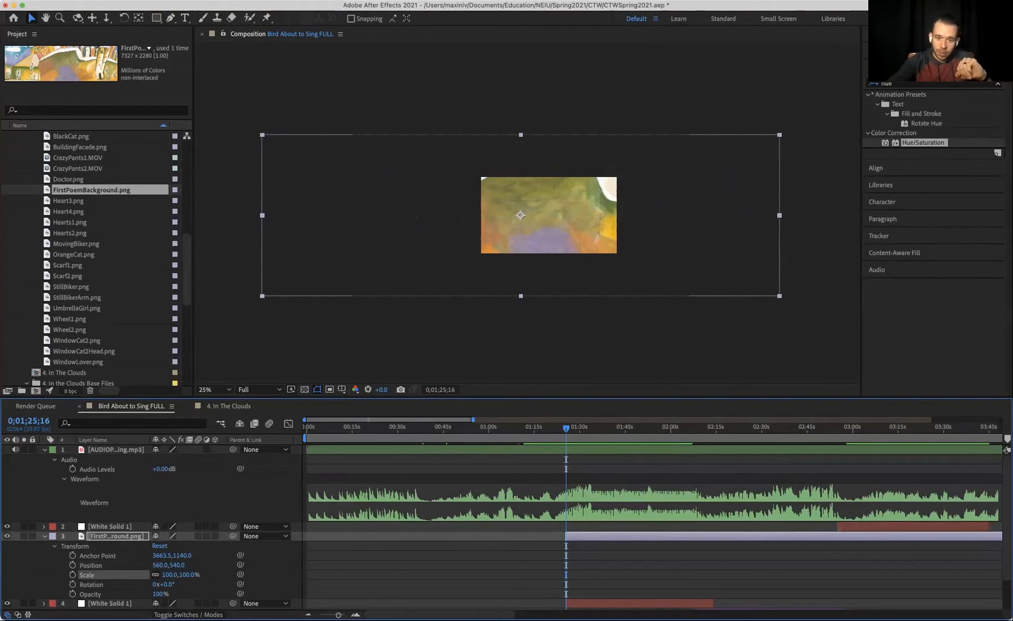
Play the audio from 0;02;06;11 to find the scene's end, and trim the background layer's out point to 0;02;12;20.
key("i")
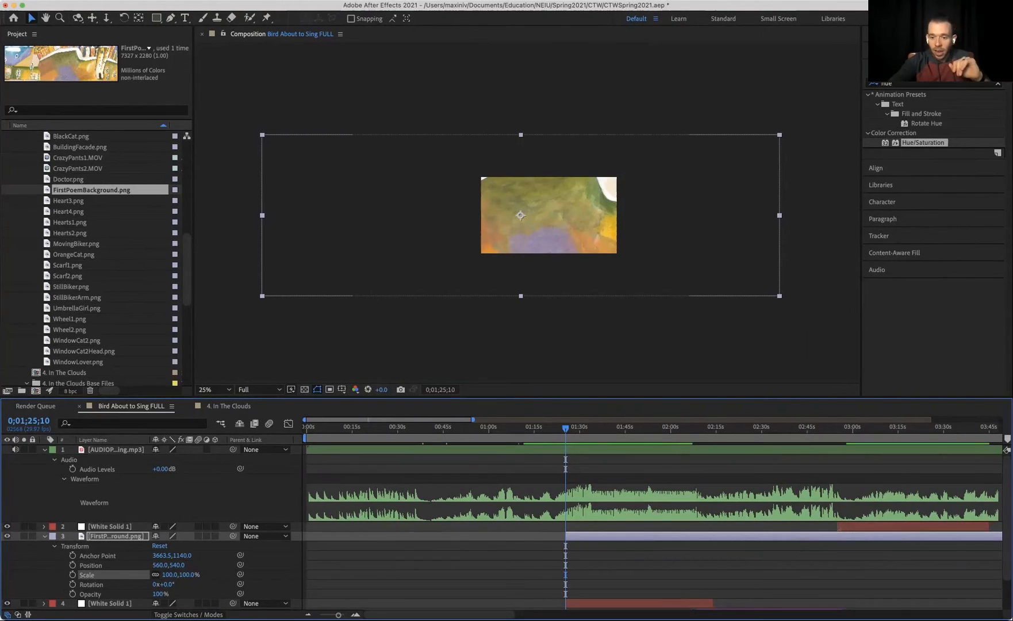
scroll(653, 517, "right", 4)
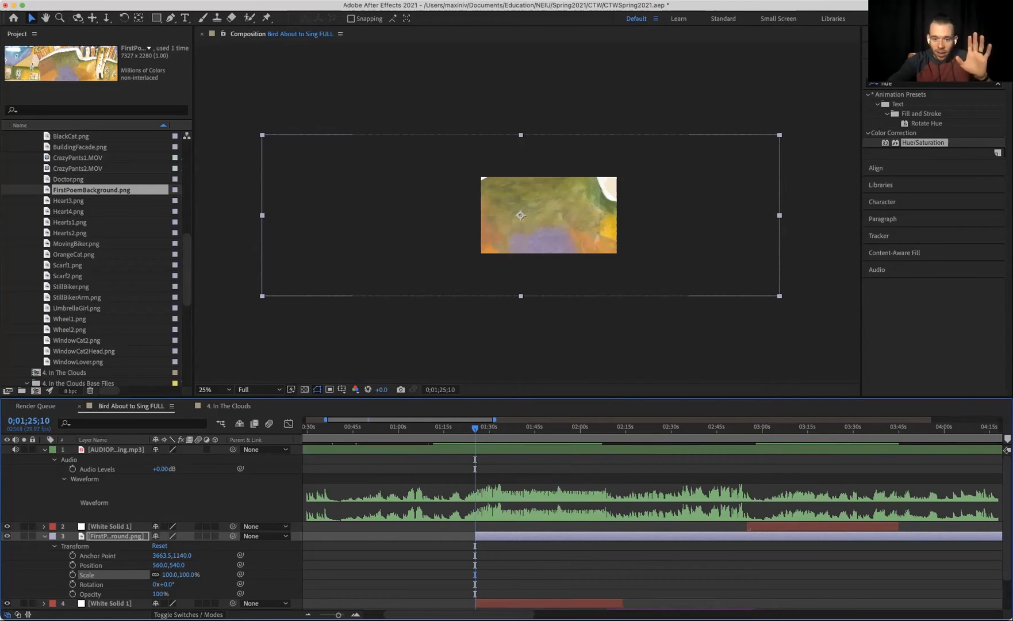
left_click_drag(611, 428, 600, 428)
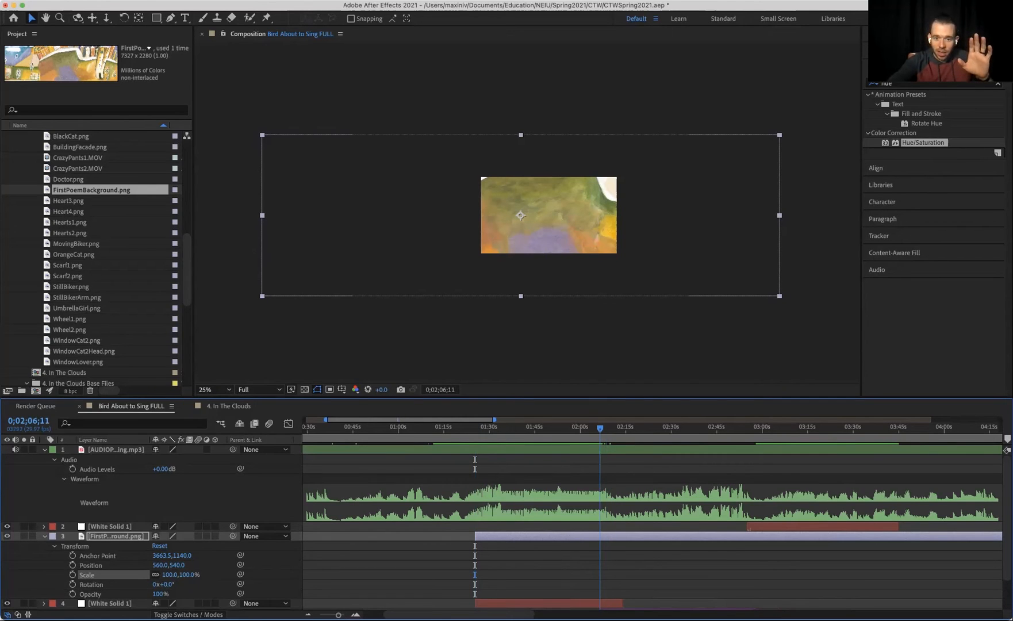
key("space")
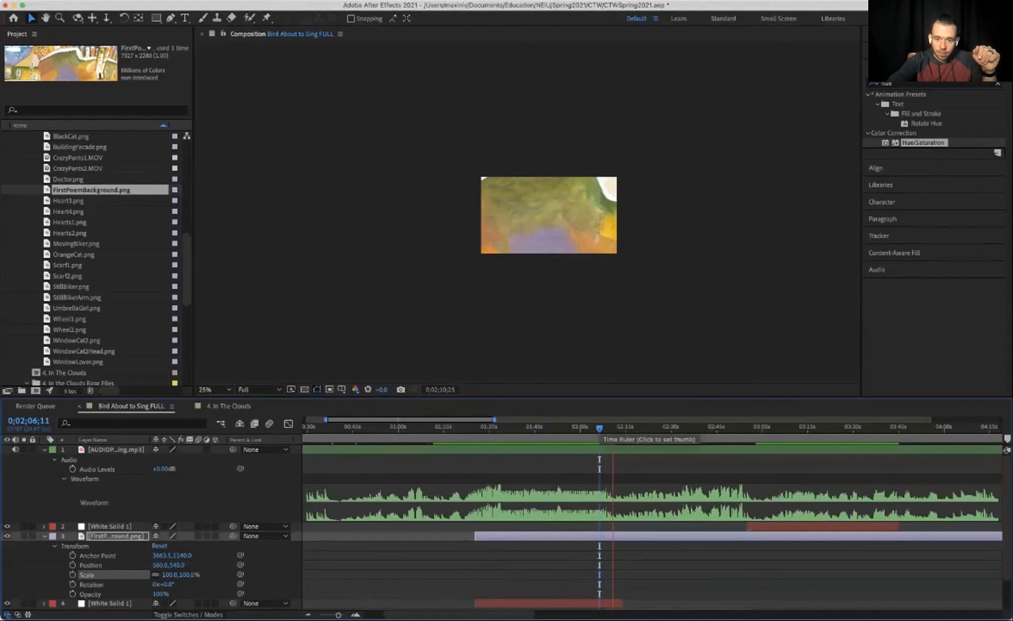
key("space")
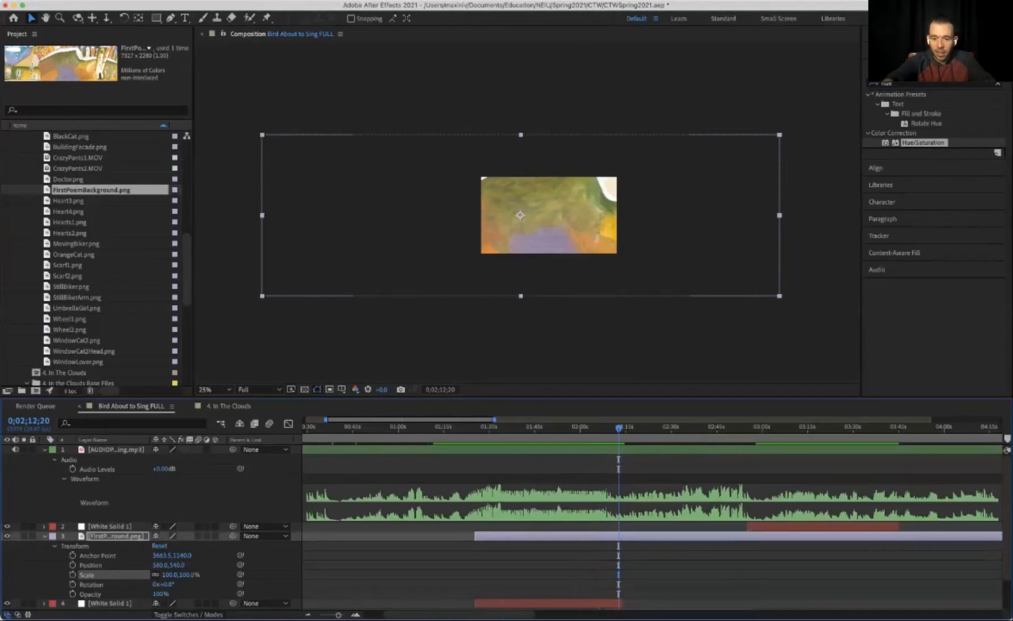
key("alt+bracketright")
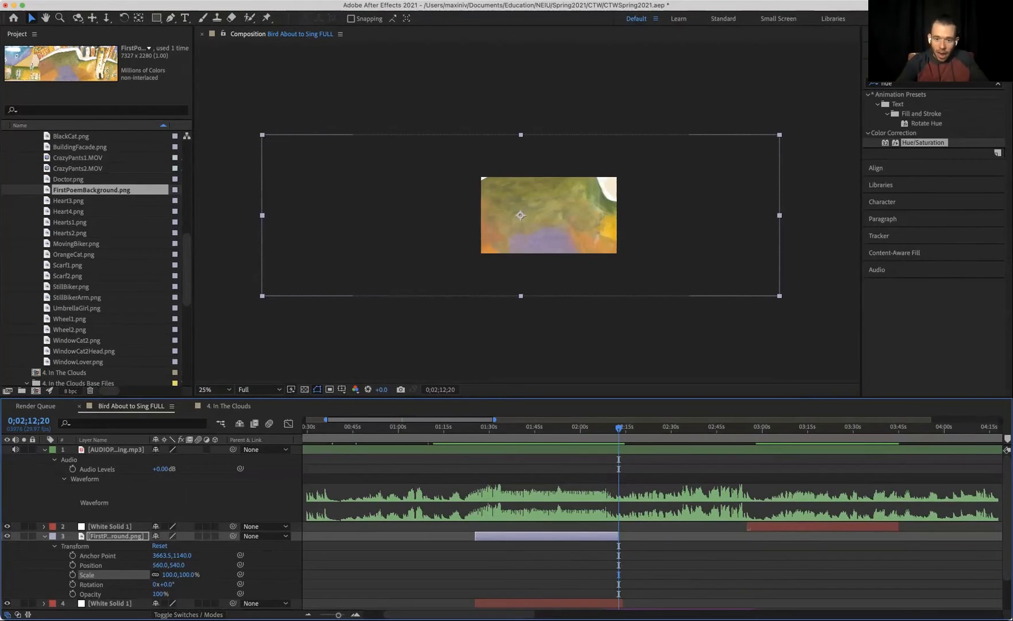
Pre-compose the background layer as Background First Poem, leaving all attributes in Bird About to Sing FULL and opening the new composition.
left_click(117, 536)
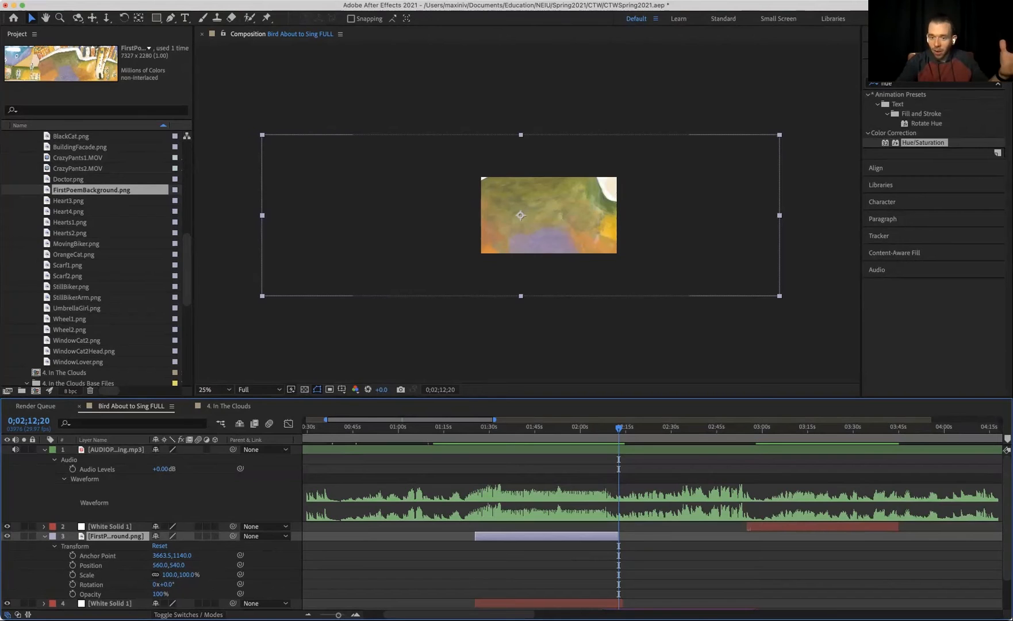
right_click(579, 277)
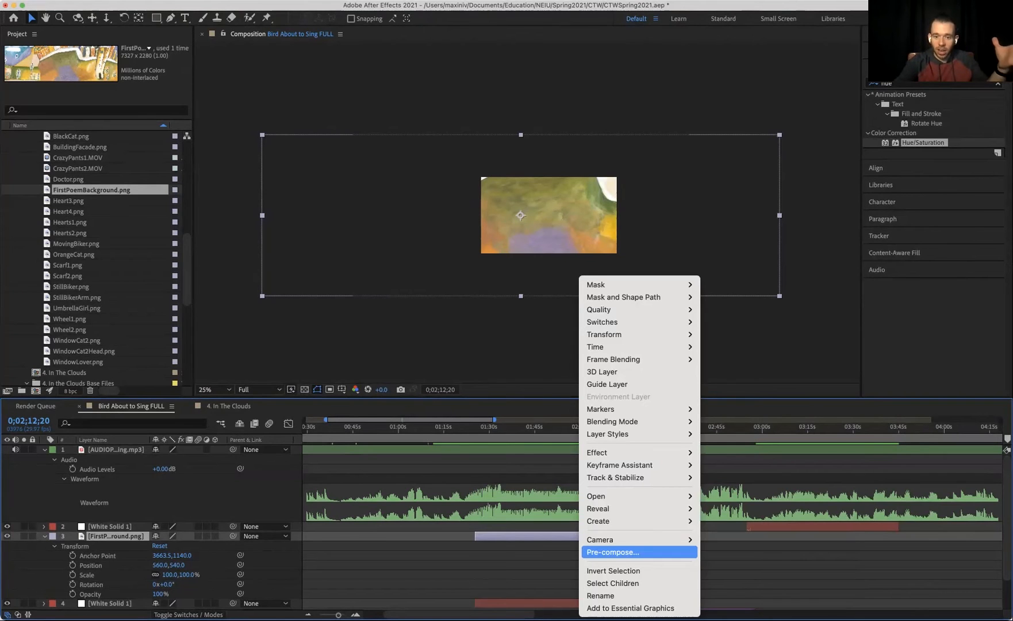
left_click(612, 552)
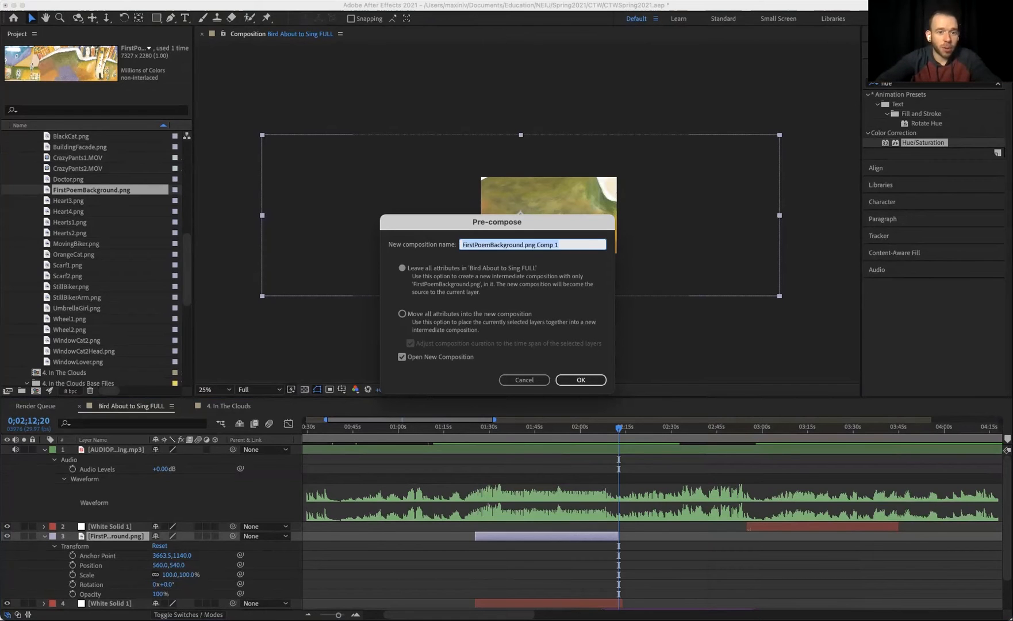
type("Background")
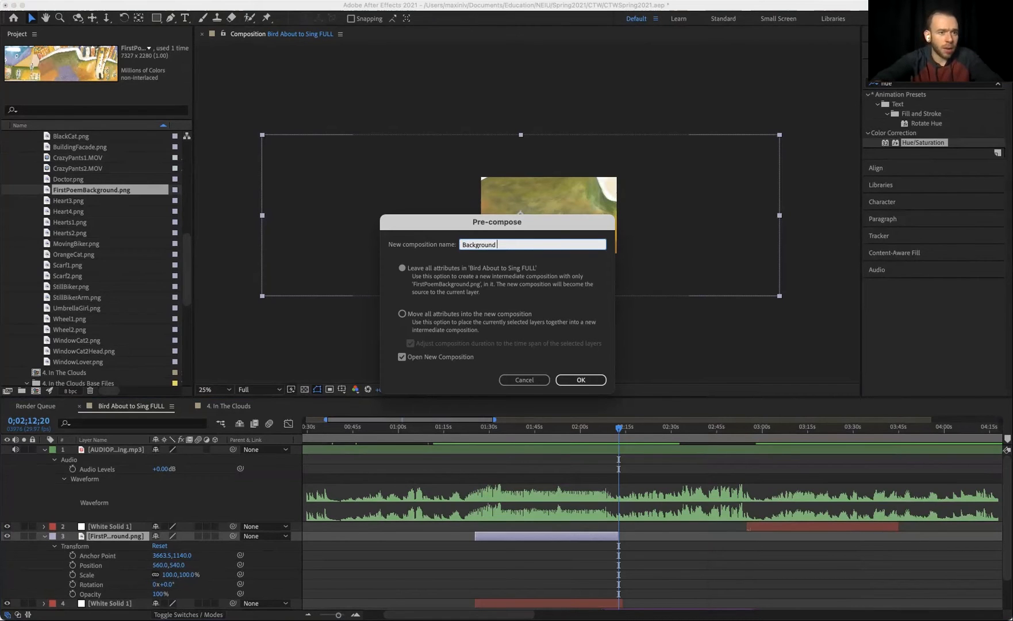
type(" First Poem")
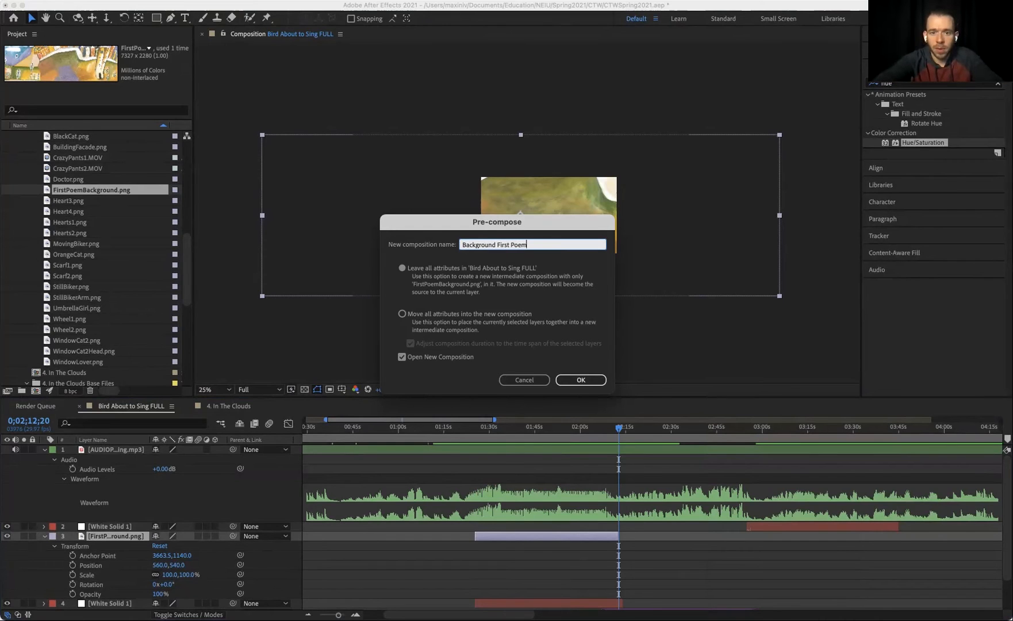
key("Return")
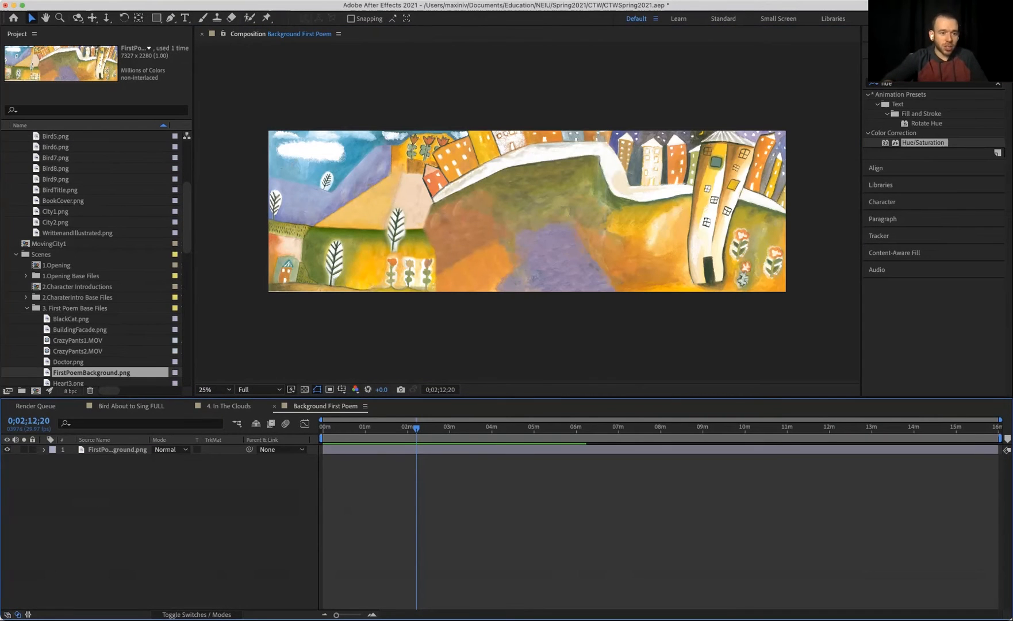
Review the frame size, frame rate and duration in the Background First Poem composition settings.
left_click_drag(92, 372, 85, 331)
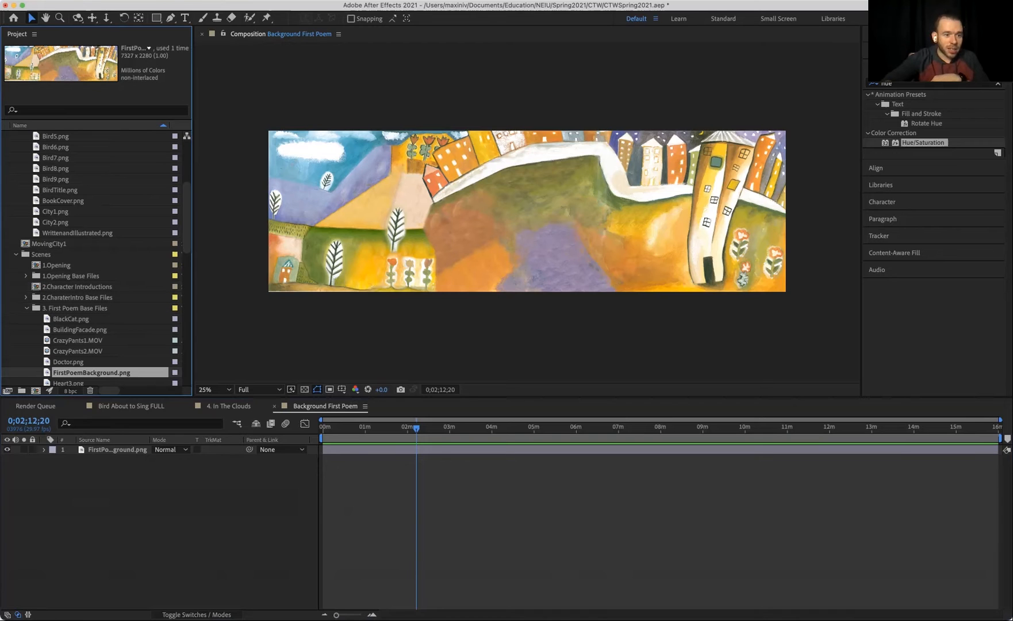
scroll(94, 259, "down", 5)
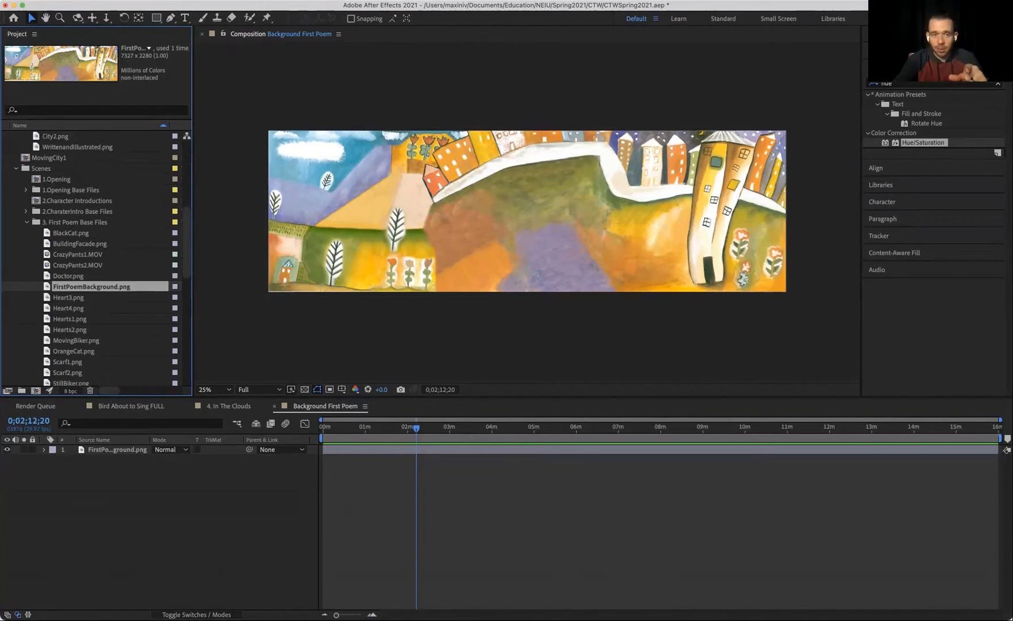
left_click(153, 2)
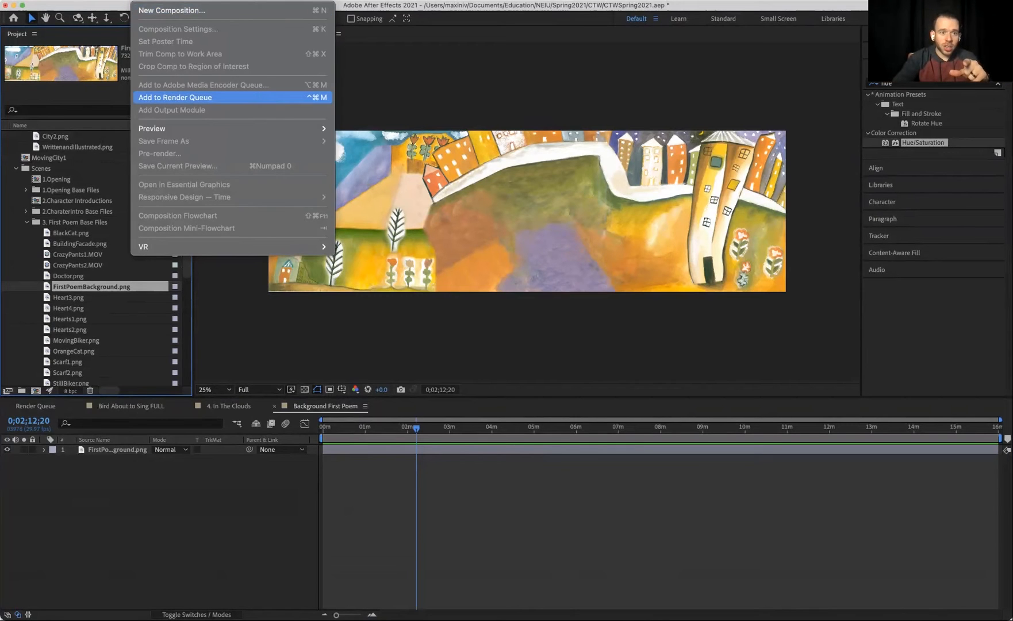
key("Escape")
left_click(402, 428)
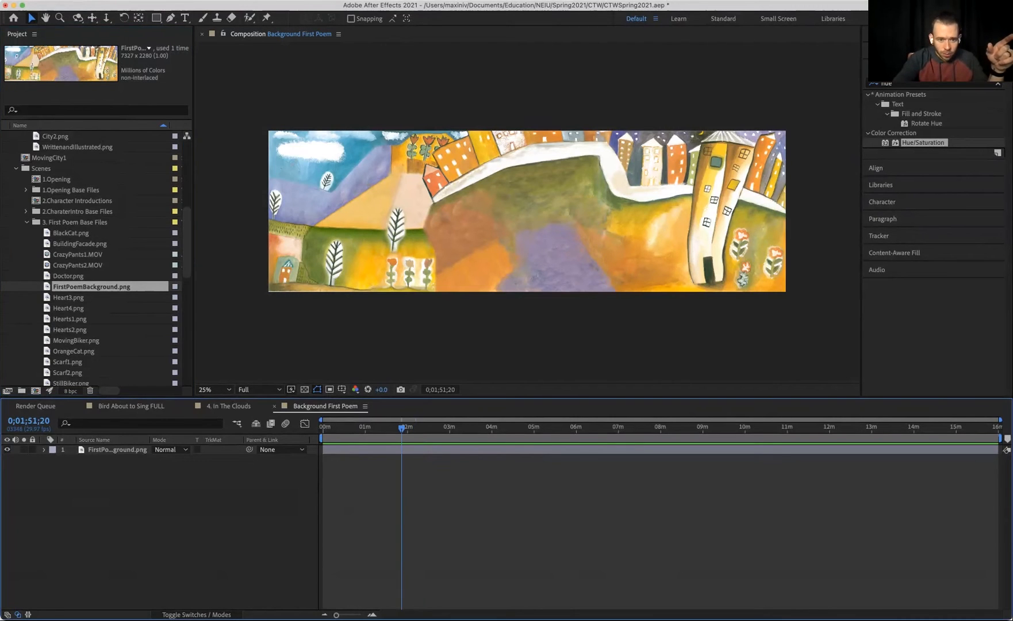
left_click(118, 450)
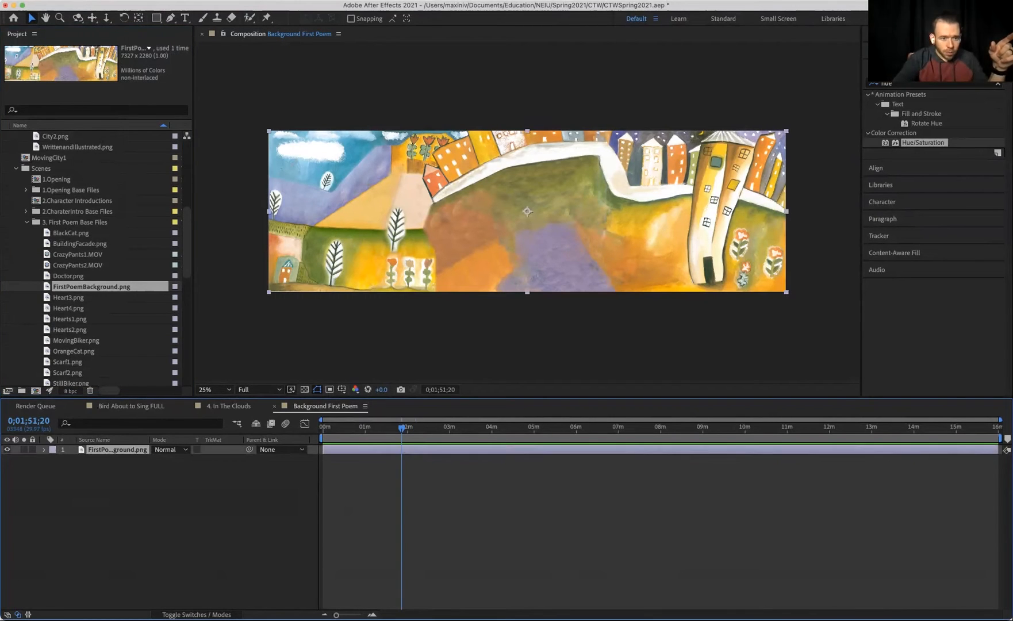
left_click(152, 1)
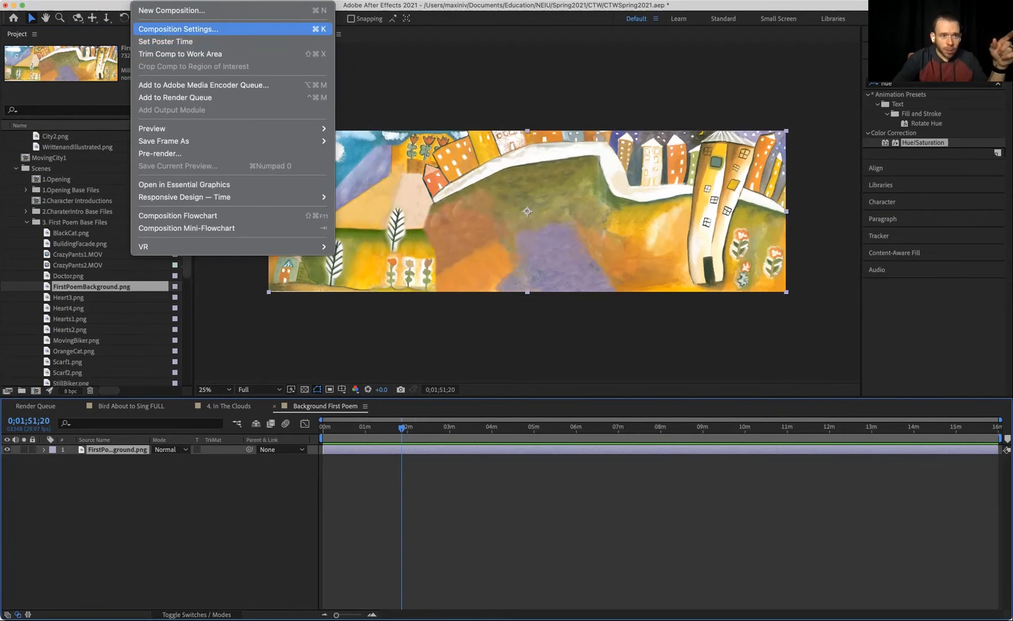
left_click(178, 28)
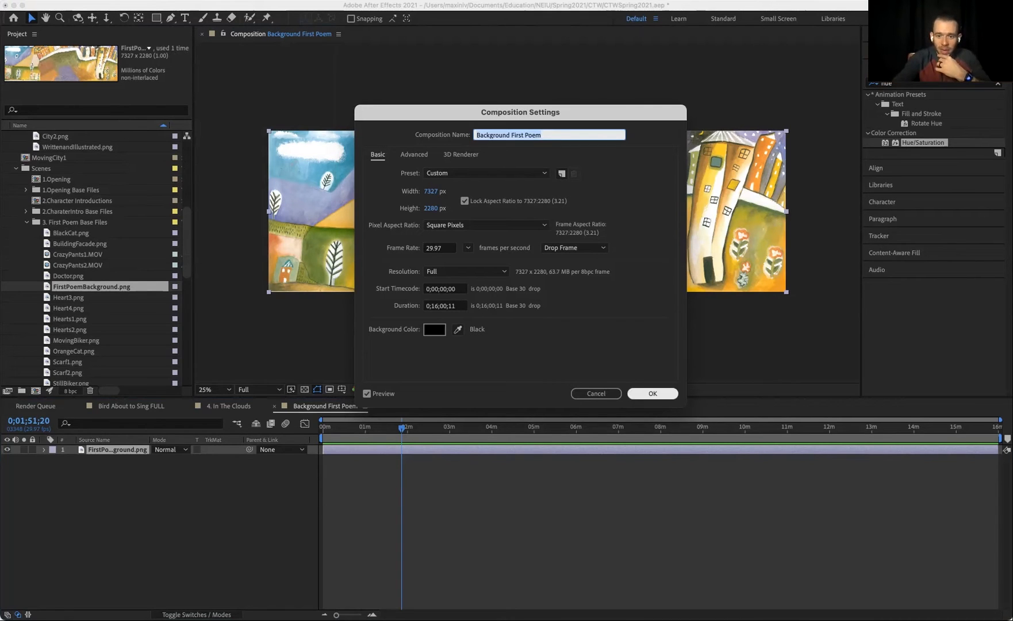
left_click(653, 393)
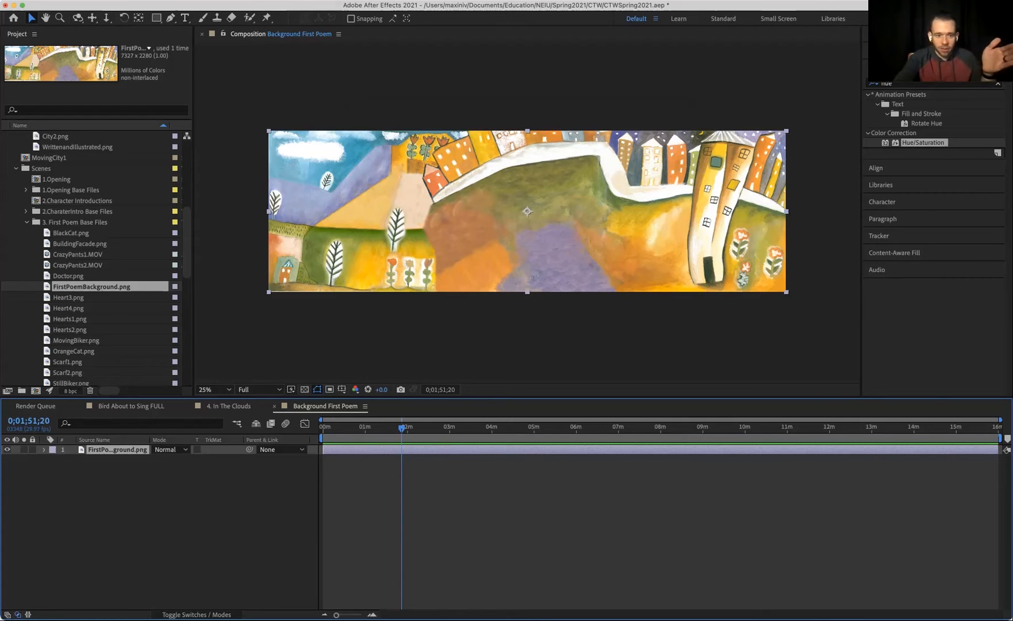
Return to Bird About to Sing FULL and preview it from 0;02;59;08 and from 0;01;30;00.
left_click(131, 405)
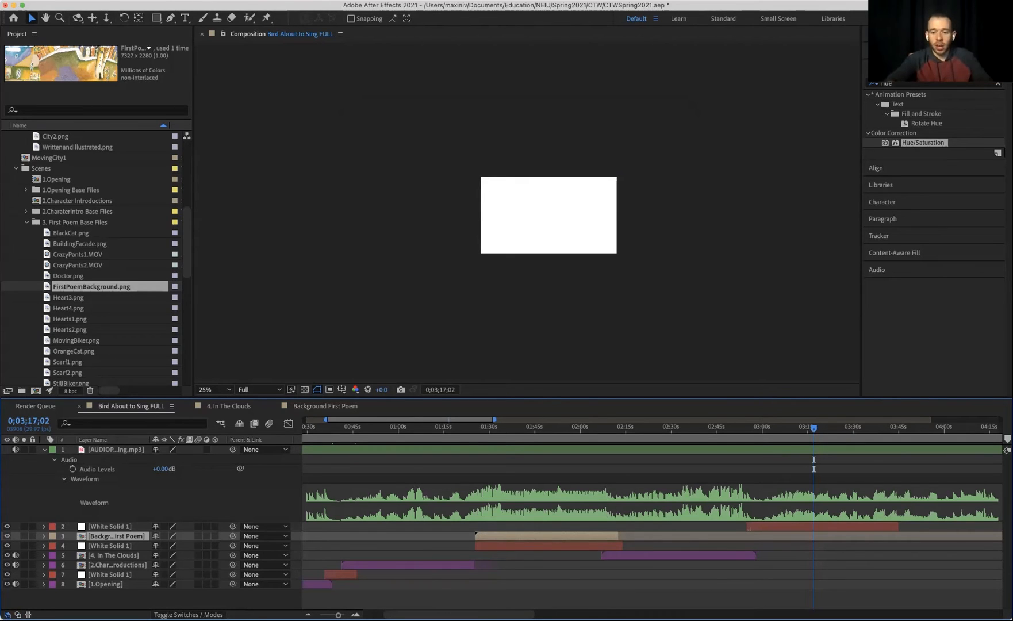
left_click(760, 429)
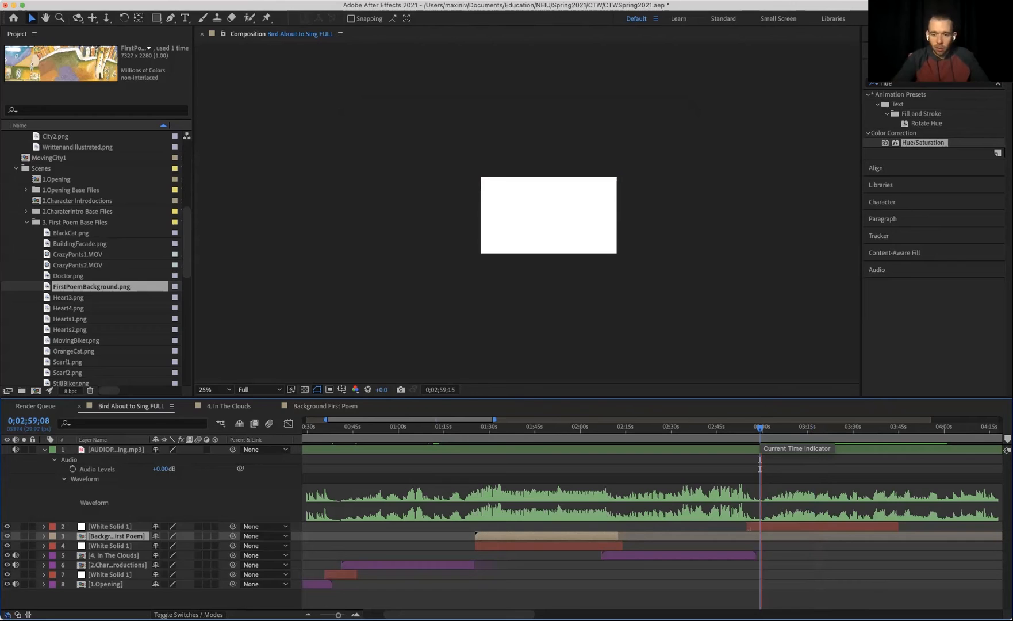
key("space")
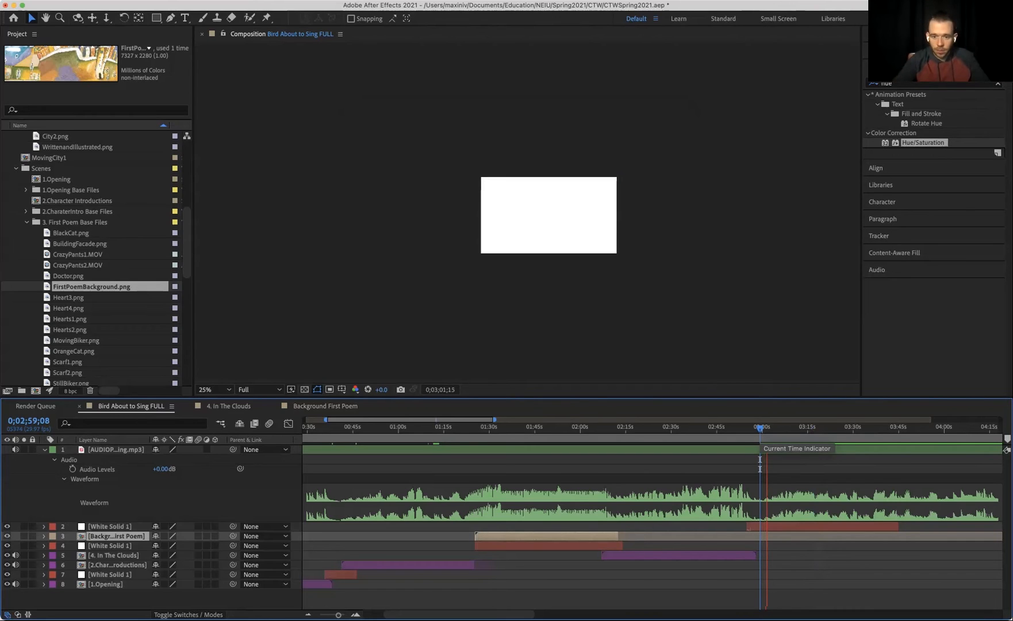
left_click(489, 428)
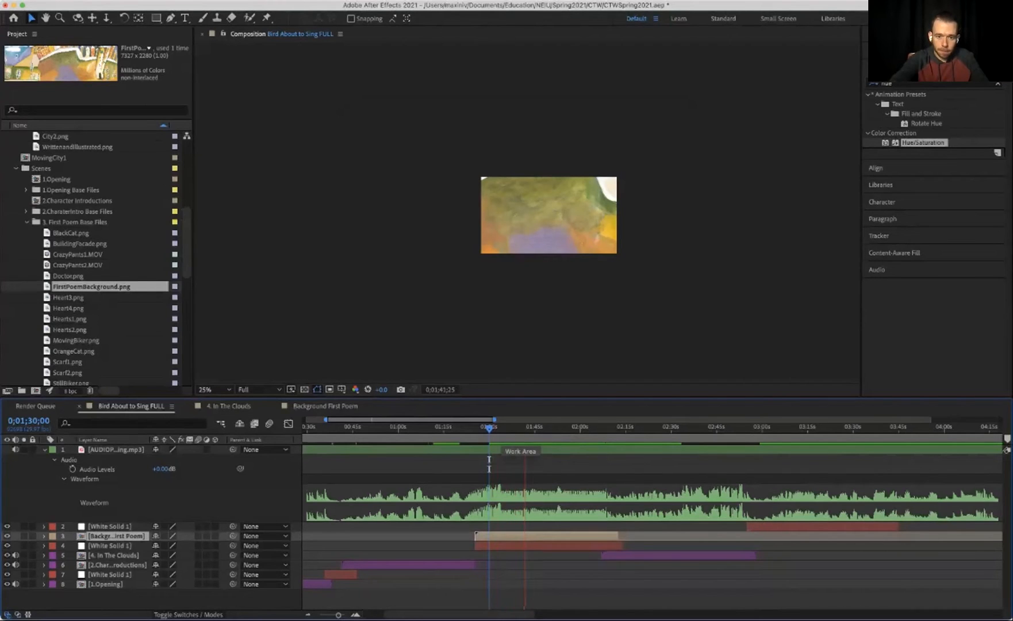
Preview the audio from 0;01;32;25 and park the current time at 0;01;34;06, near where the music changes.
key("space")
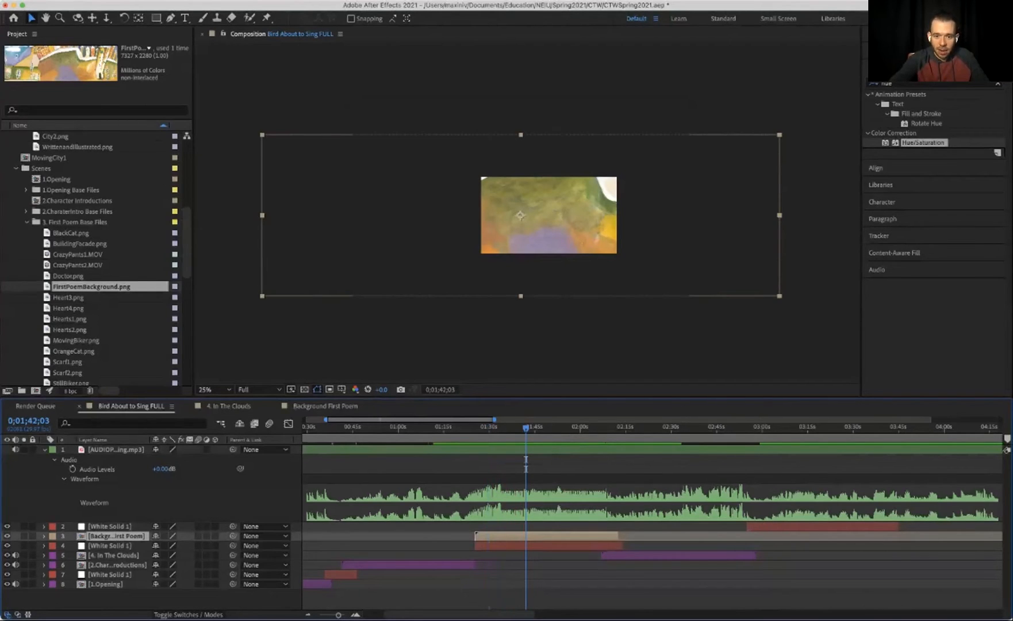
key("equal")
key("equal")
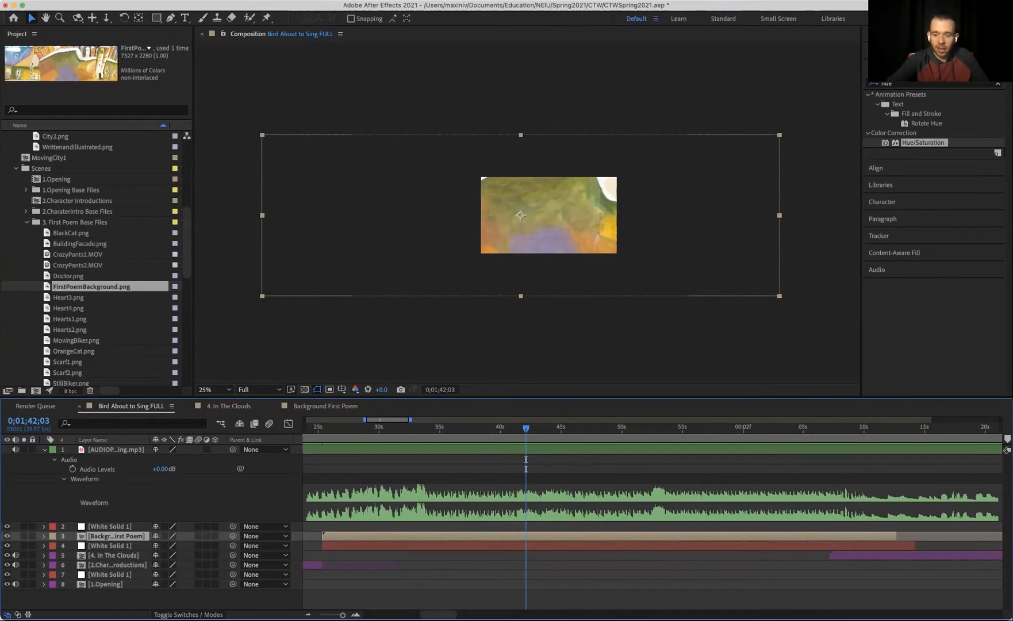
scroll(652, 513, "left", 1)
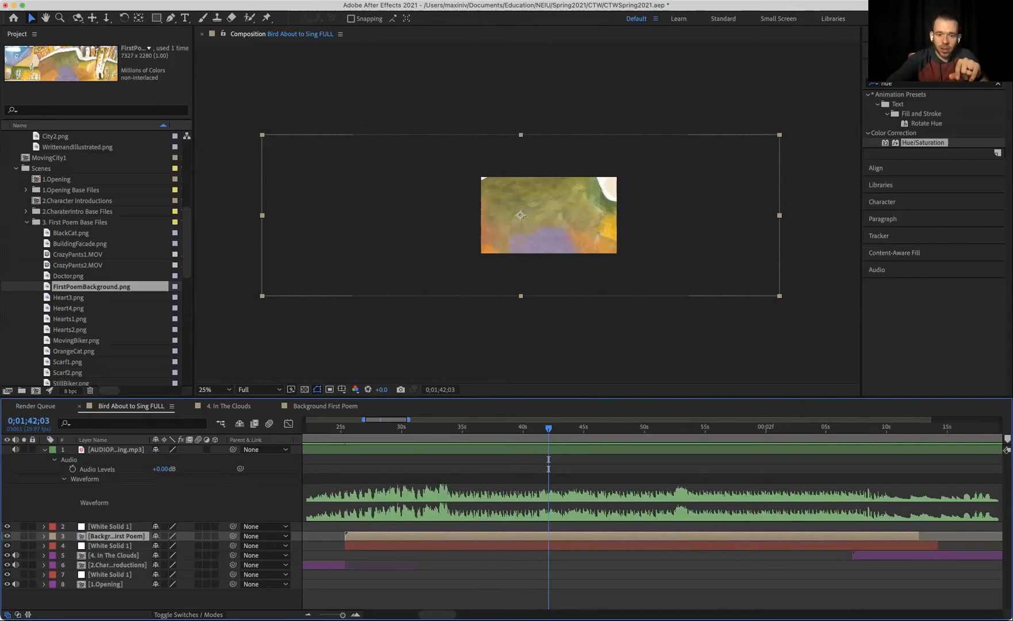
left_click(436, 428)
key("space")
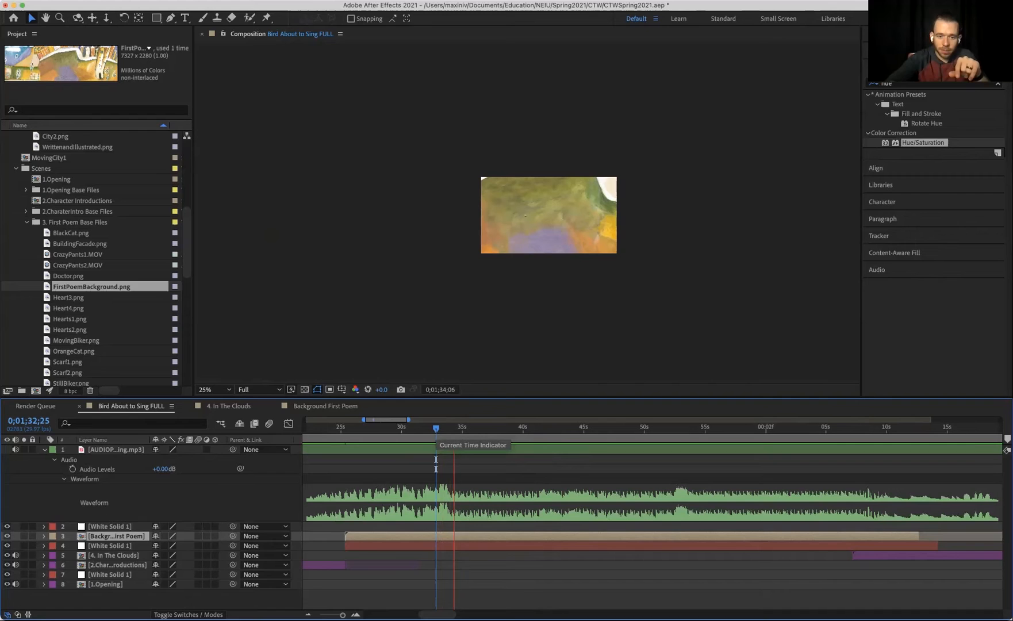
key("space")
left_click_drag(461, 428, 452, 428)
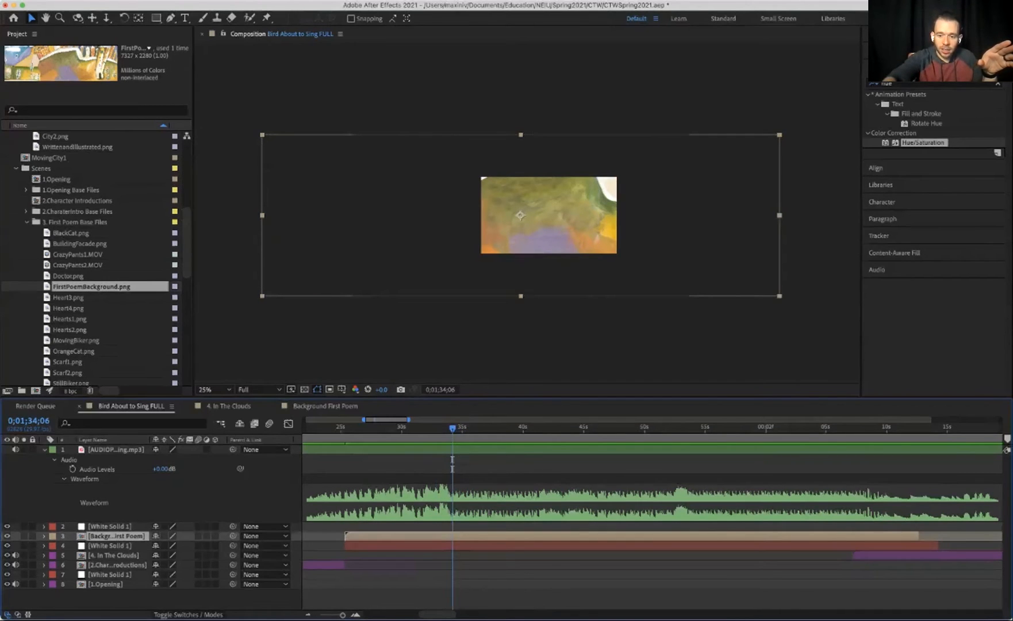
Preview the audio from 0;01;38;02 to 0;01;42;00 to find where the background transition should end.
key("=")
key("space")
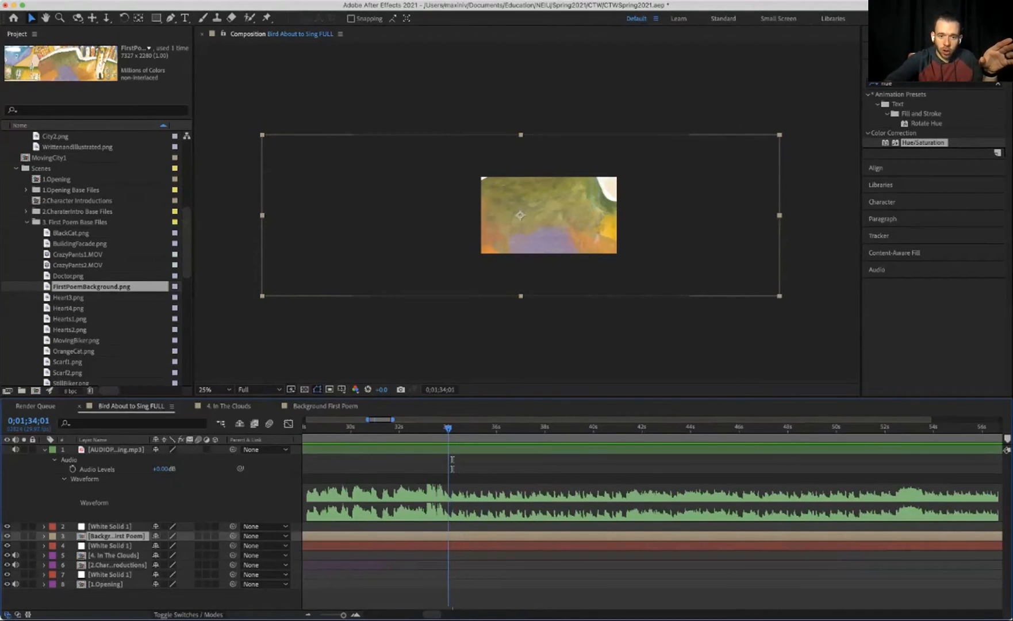
left_click_drag(469, 428, 546, 429)
key("space")
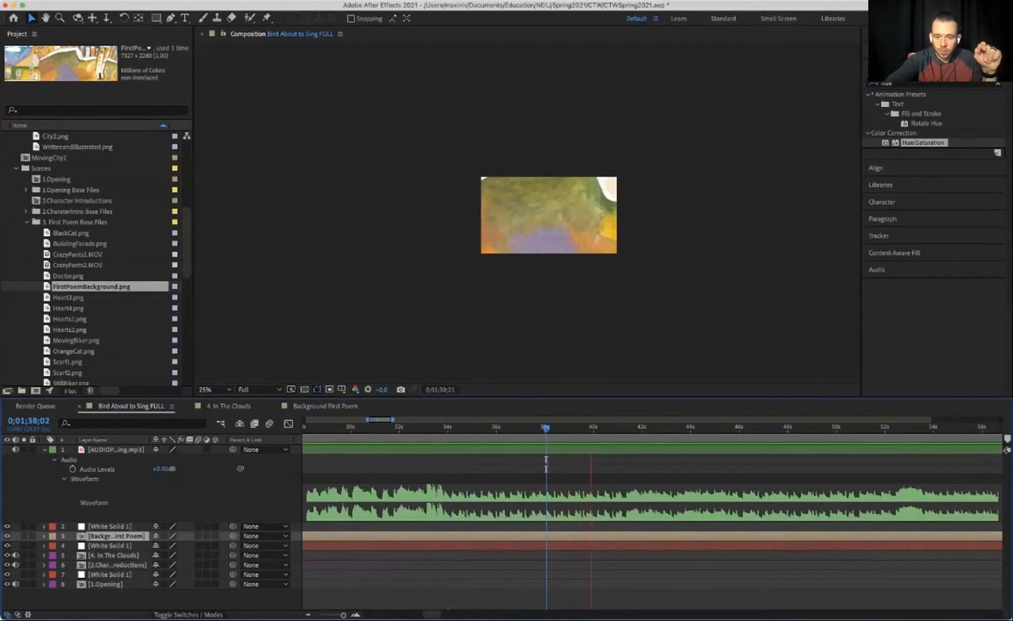
key("space")
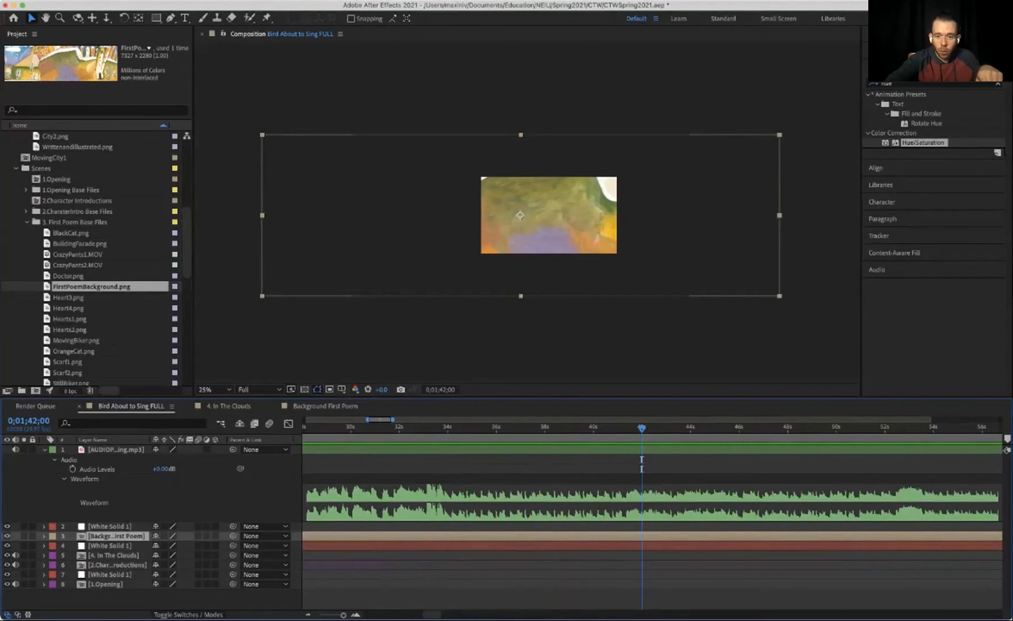
Set the current time to 0;01;33;28, open the Background First Poem composition and add a composition marker at its matching time, 0;00;08;18.
left_click(446, 428)
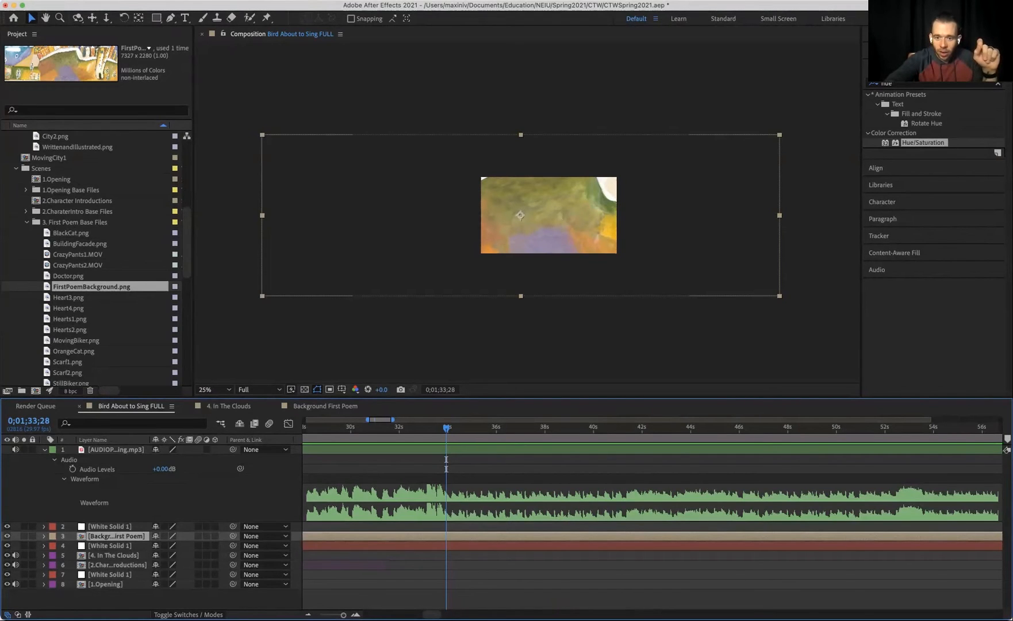
double_click(117, 536)
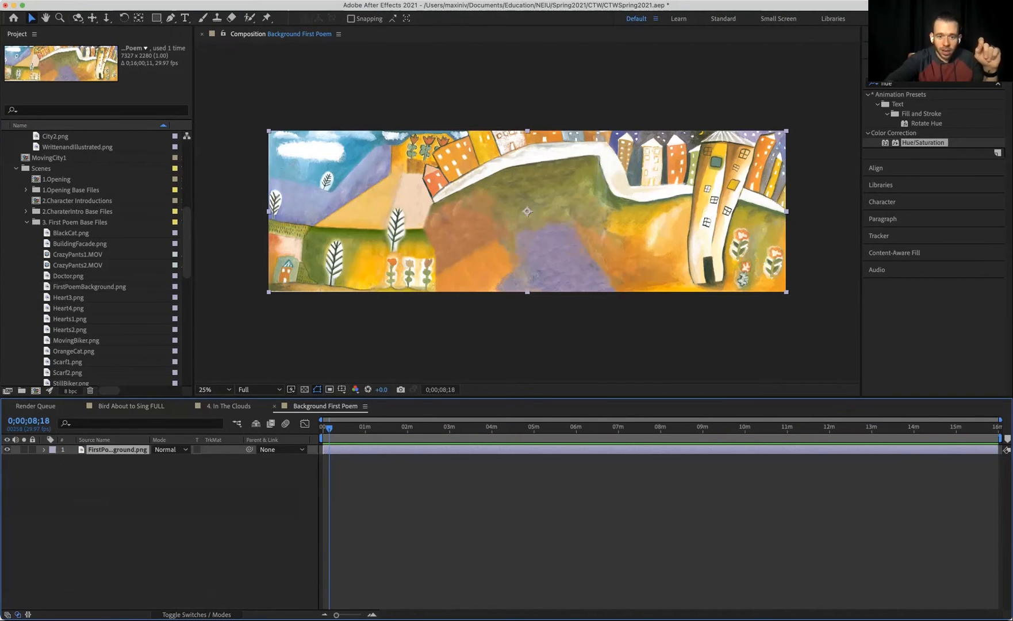
key("equal")
key("equal")
key("equal")
key("equal")
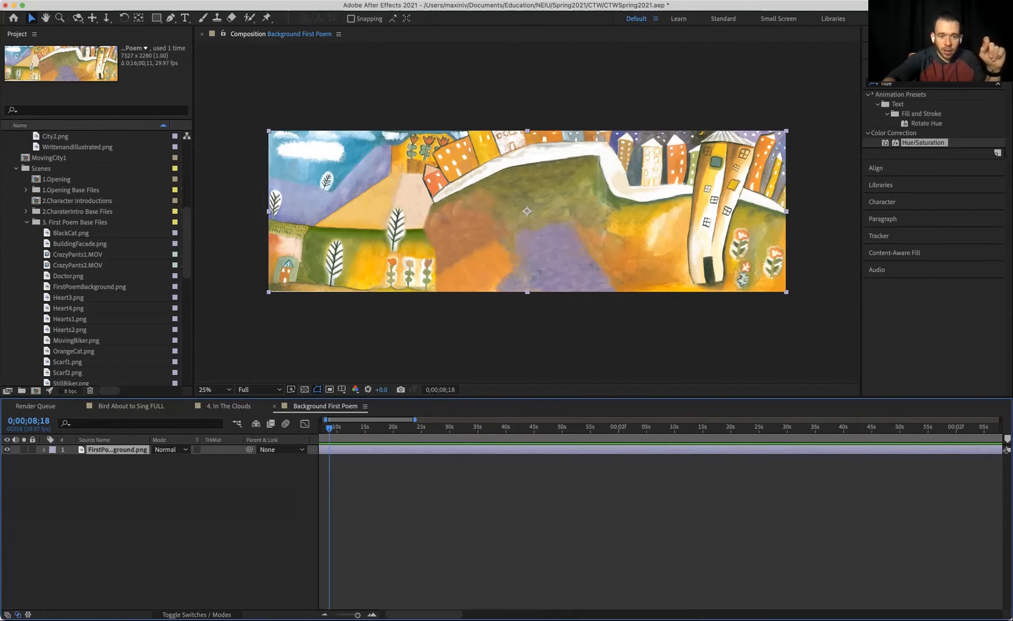
scroll(660, 518, "left", 3)
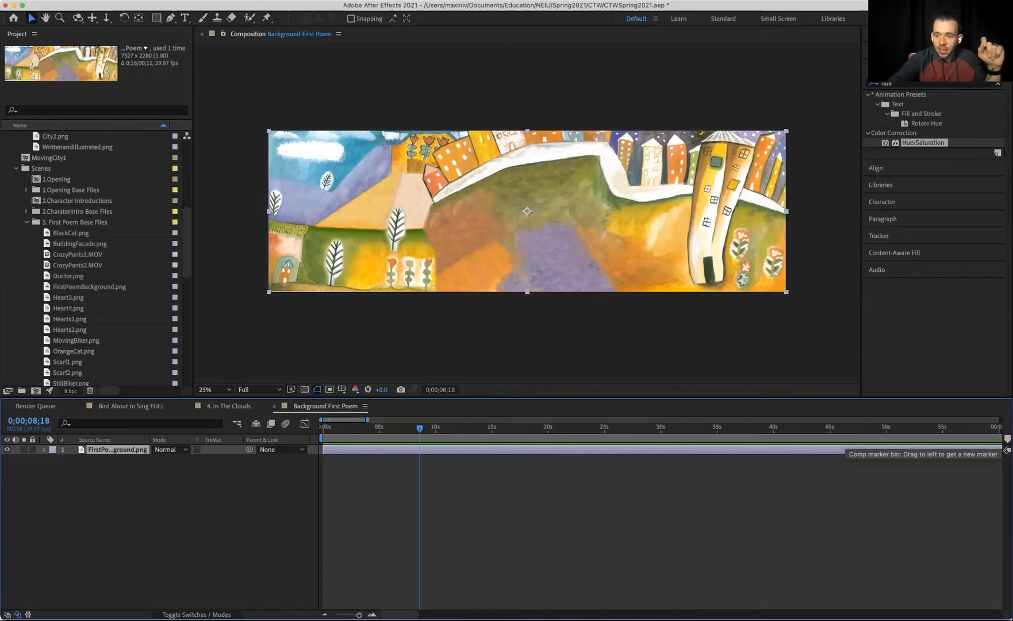
left_click(660, 517)
left_click_drag(1007, 439, 424, 438)
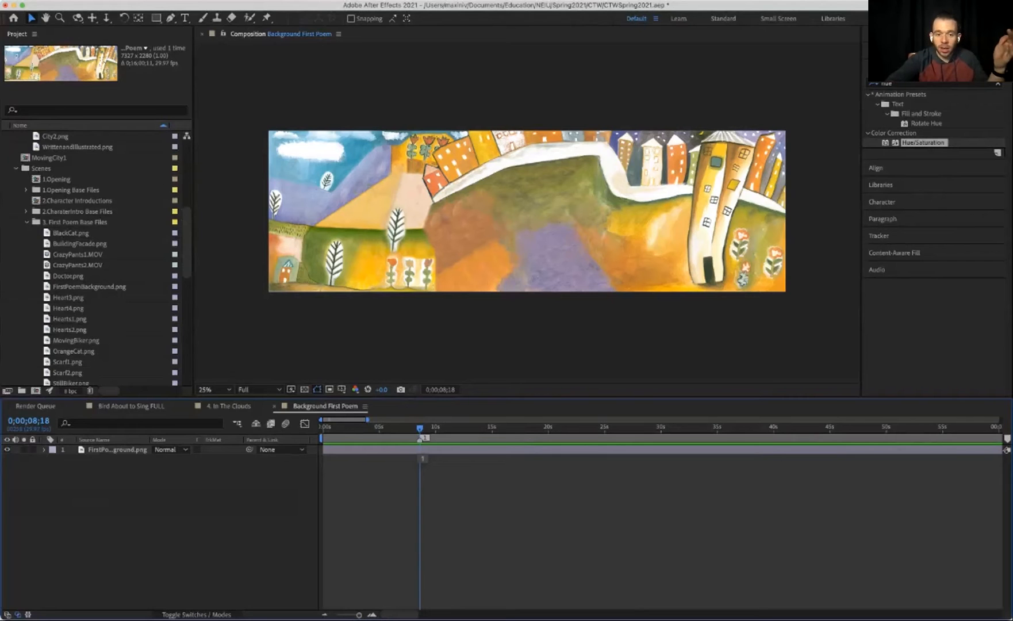
Set the comment of the composition marker at 0;00;08;18 to Start Transition.
key("equal")
key("equal")
key("equal")
key("equal")
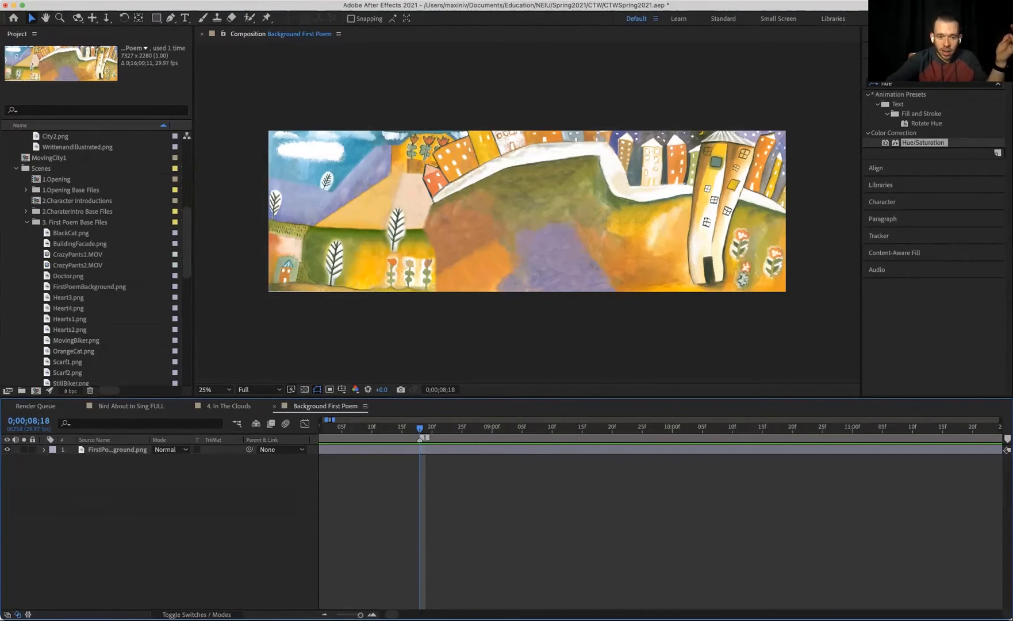
double_click(420, 439)
type("S")
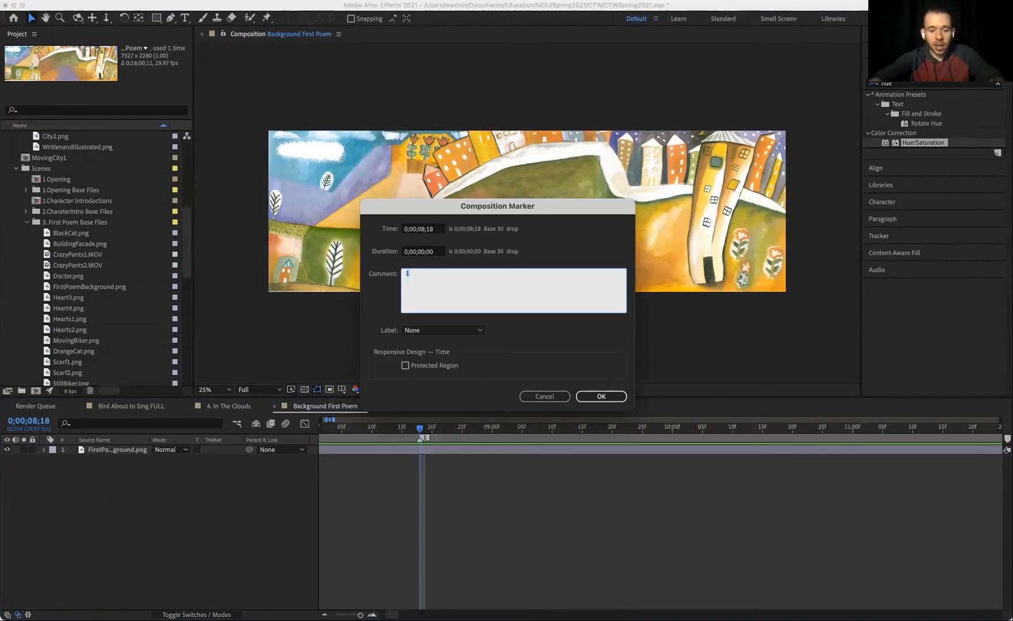
type("tart T")
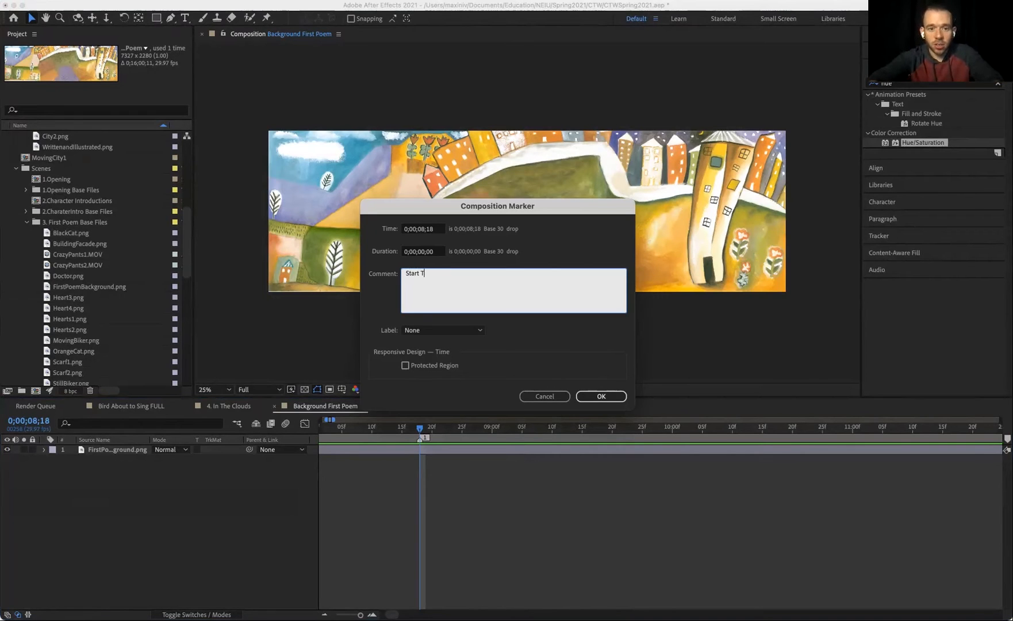
type("ransition")
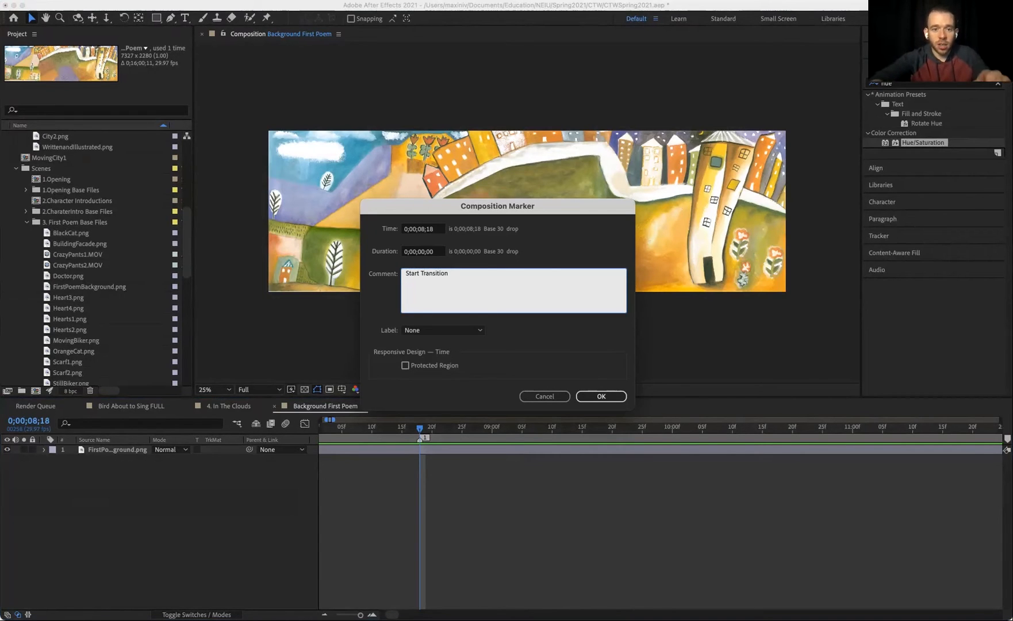
key("BackSpace")
key("BackSpace")
key("BackSpace")
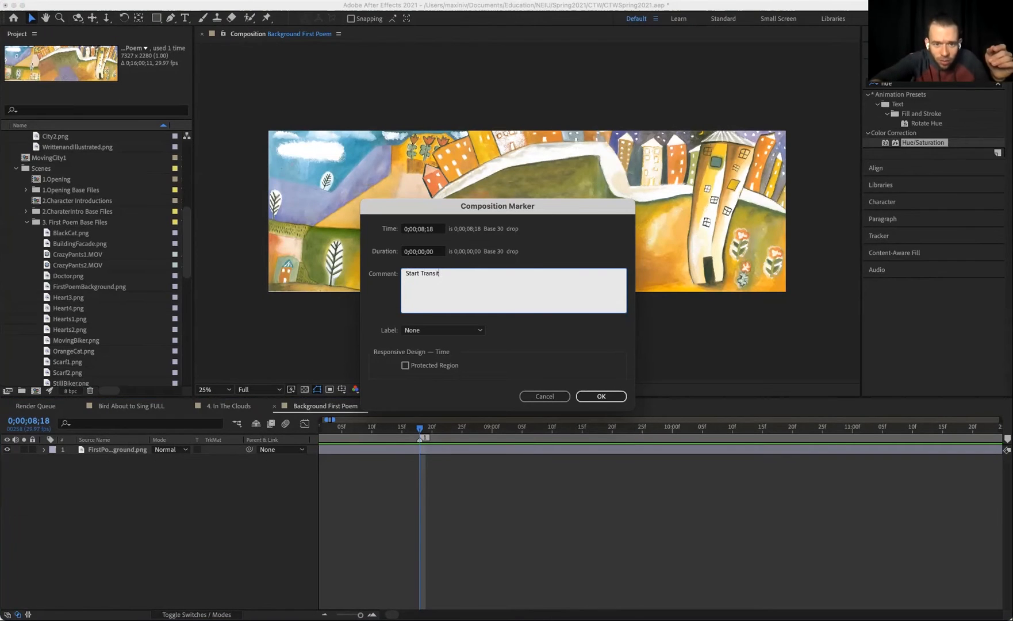
type("ion")
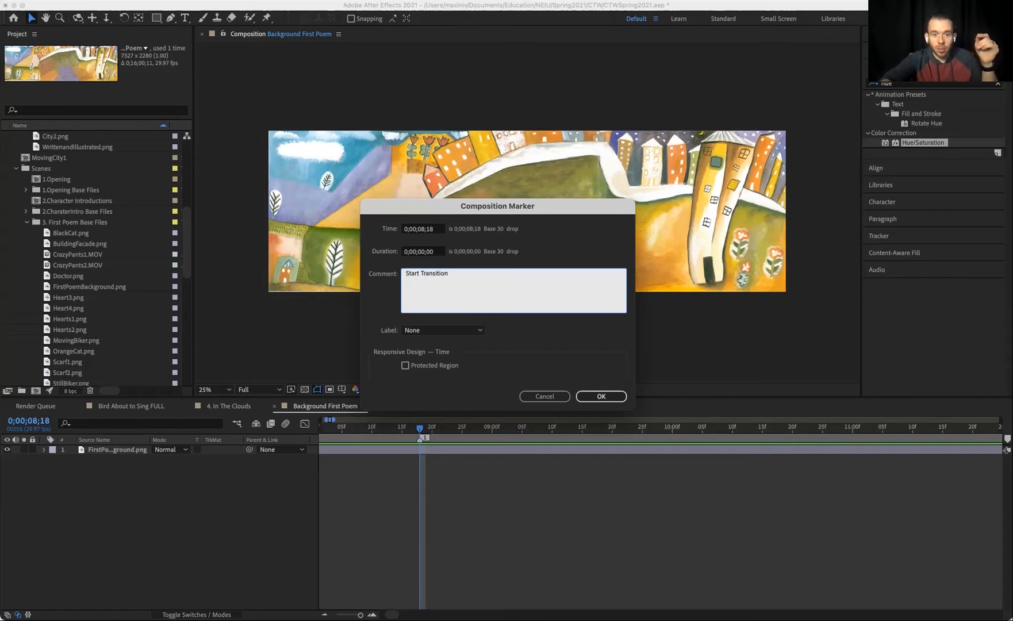
key("Return")
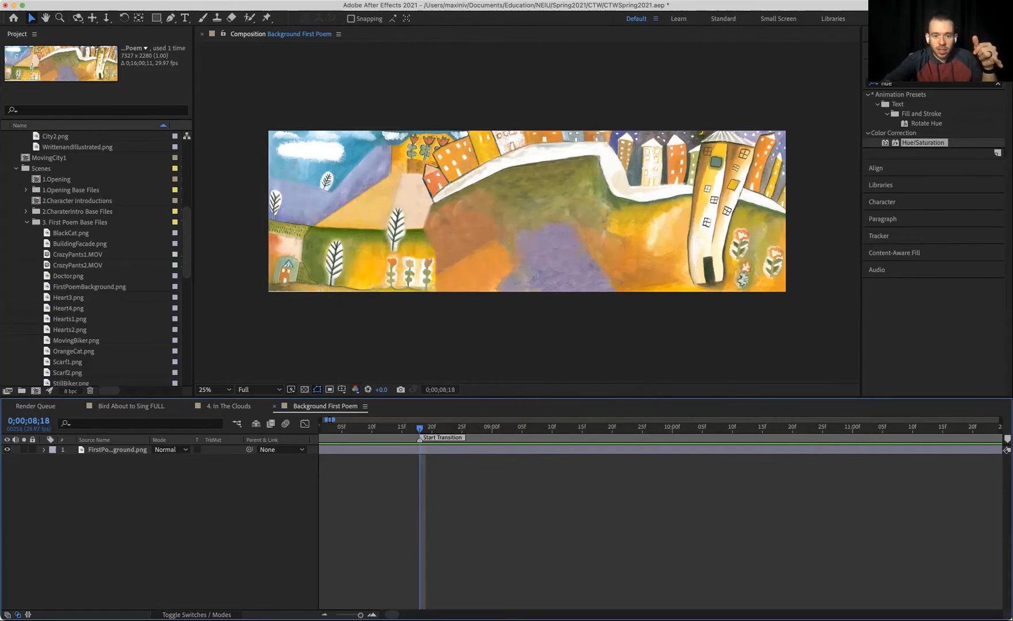
Place another composition marker a little over a second after Start Transition.
mouse_move(1007, 439)
left_mouse_down()
mouse_move(592, 438)
mouse_move(632, 438)
left_mouse_up()
key("minus")
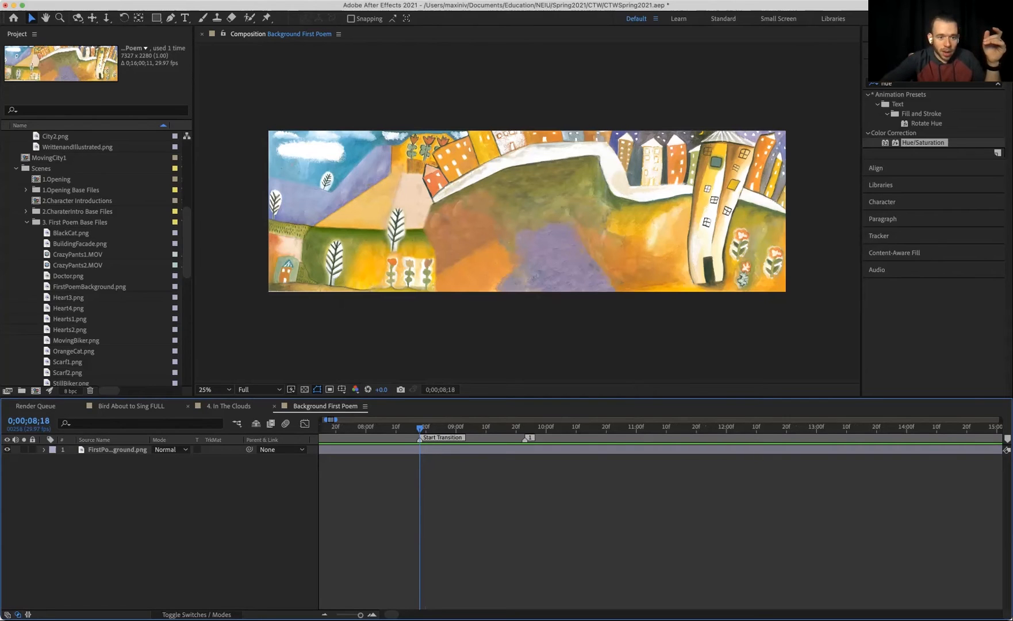
Play Bird About to Sing FULL to 0;01;41;09, and add a composition marker at the matching 0;00;15;29 in Background First Poem.
left_click(131, 406)
key("space")
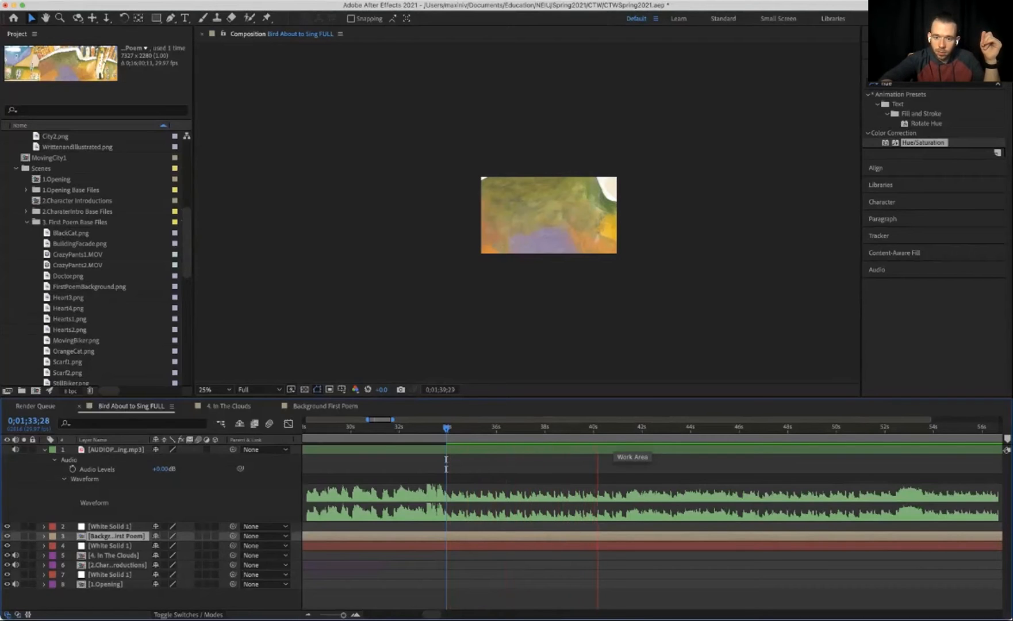
key("space")
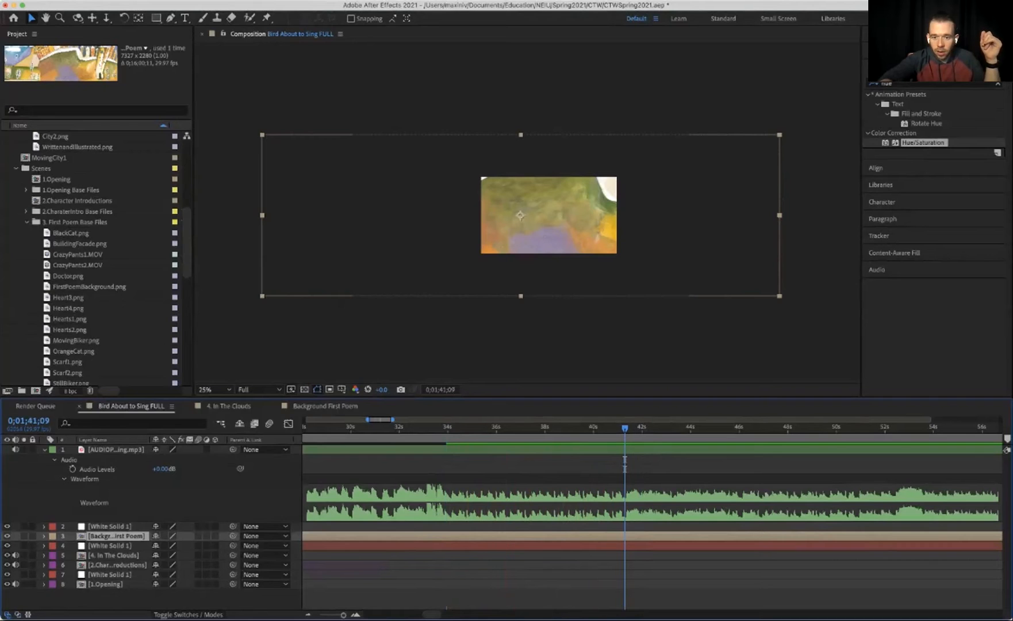
left_click(325, 406)
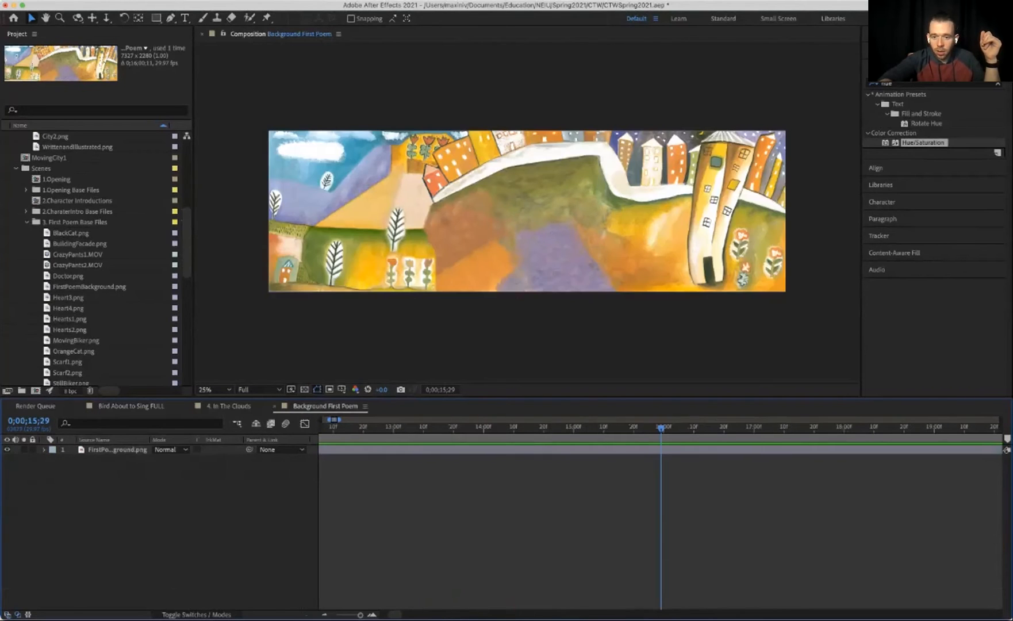
left_click_drag(1006, 438, 665, 438)
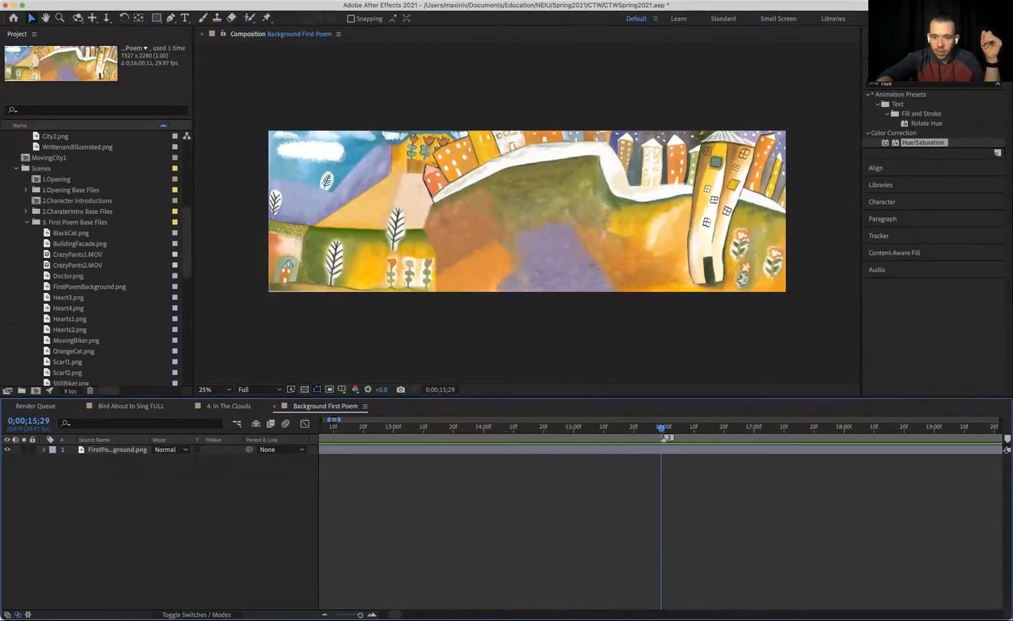
Set the comment of the composition marker at 0;00;15;29 to End Transition.
double_click(665, 438)
type("En")
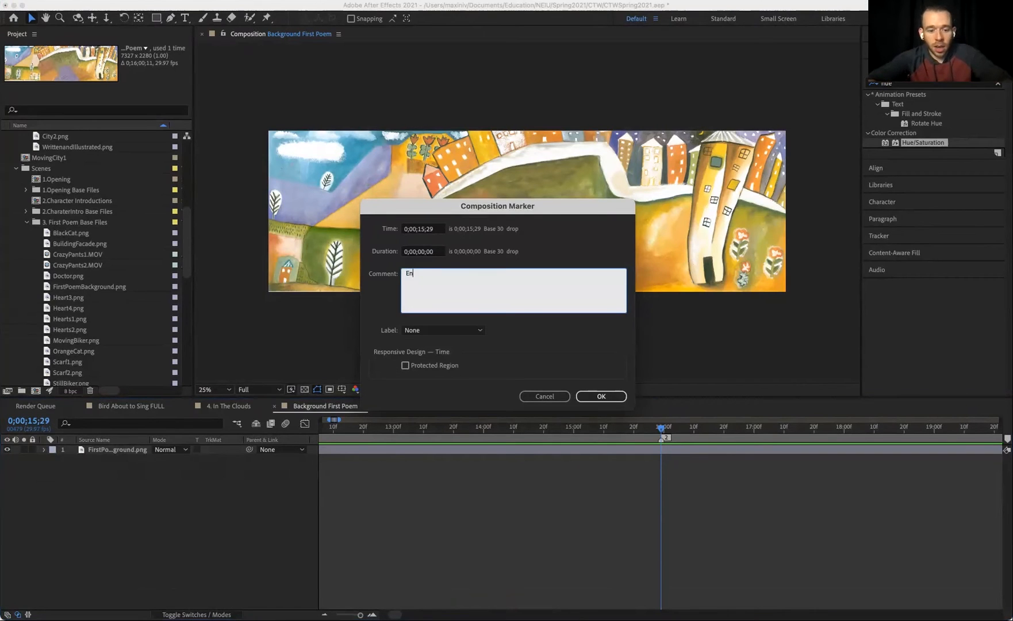
type("d Trn")
key("BackSpace")
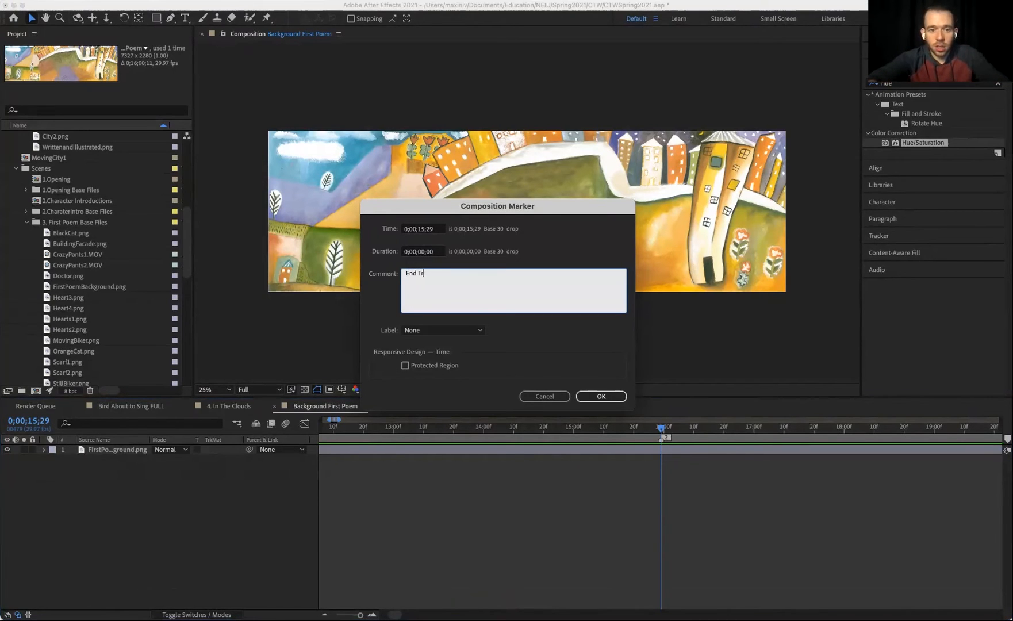
type("ansition")
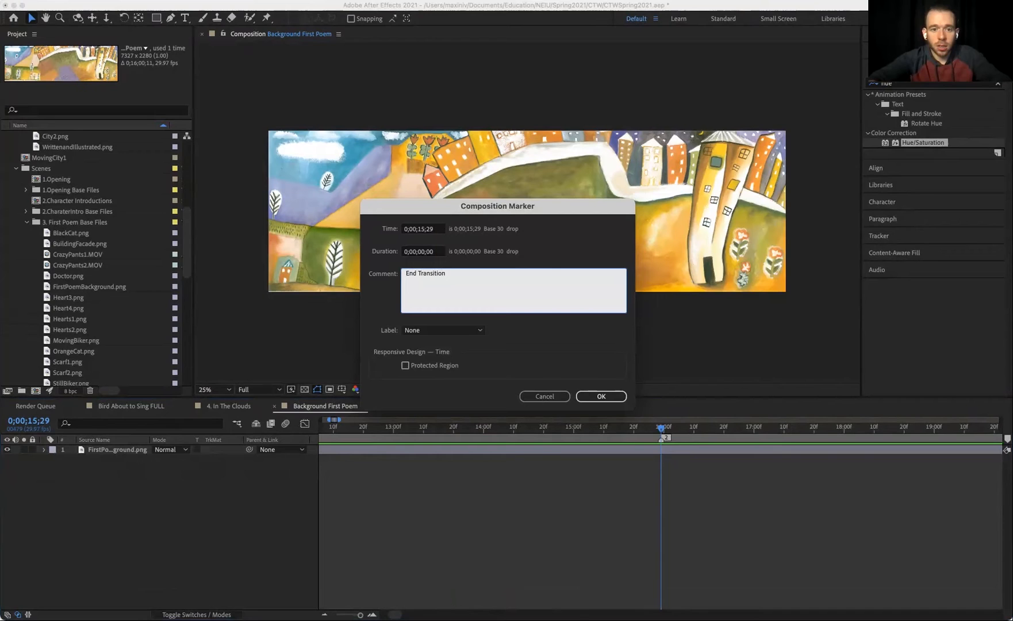
key("BackSpace")
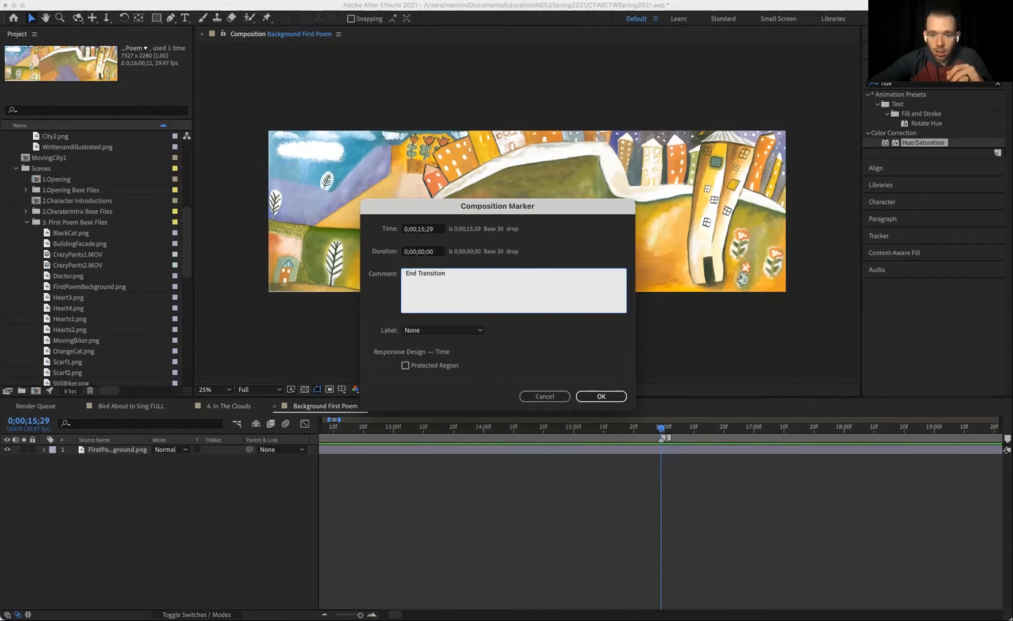
key("KP_Enter")
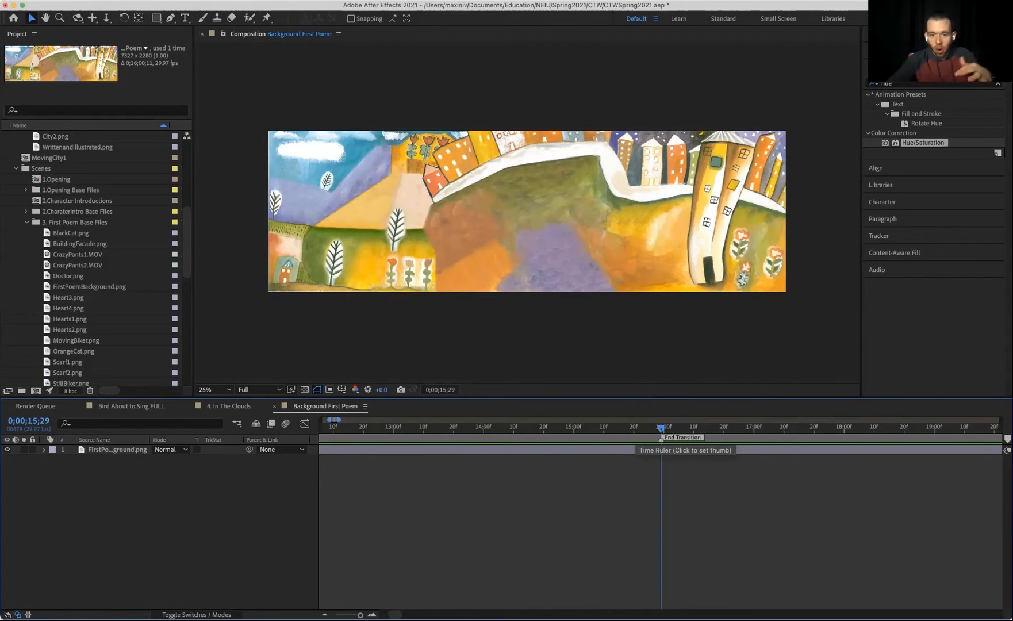
Remove the stray composition marker 1 between Start Transition and End Transition, and frame the two transition markers in the timeline.
scroll(661, 442, "left", 10)
scroll(661, 441, "right", 4)
scroll(661, 517, "right", 5)
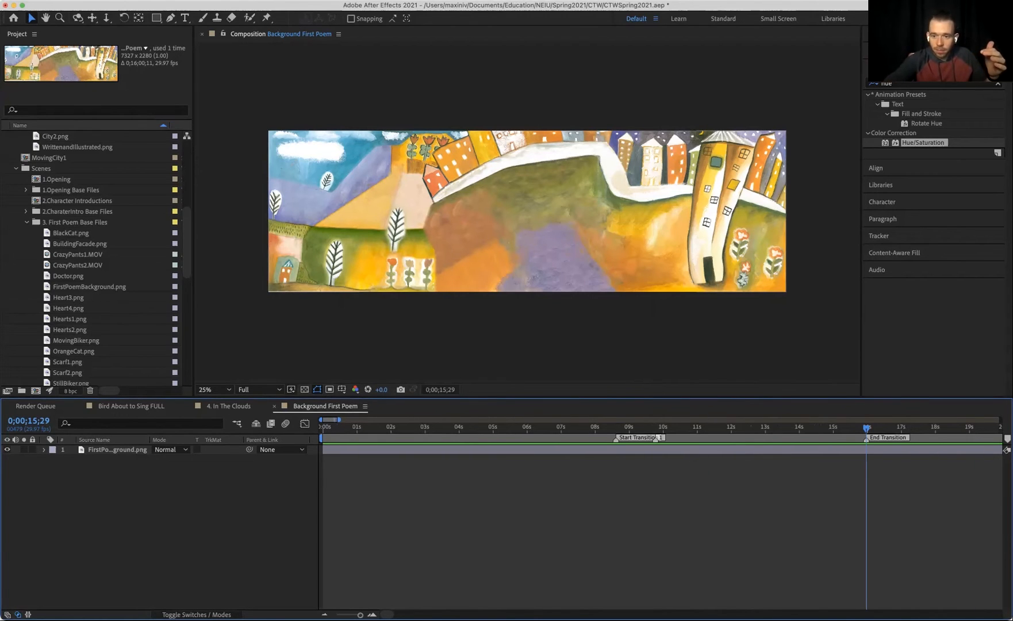
key("minus")
key("minus")
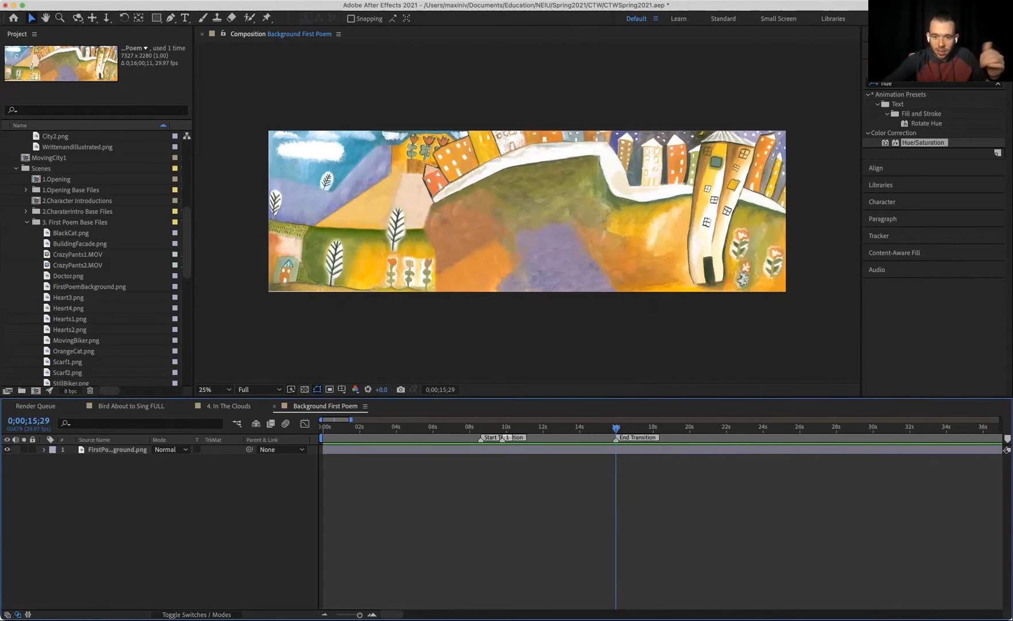
key("equal")
key("equal")
key("equal")
key("equal")
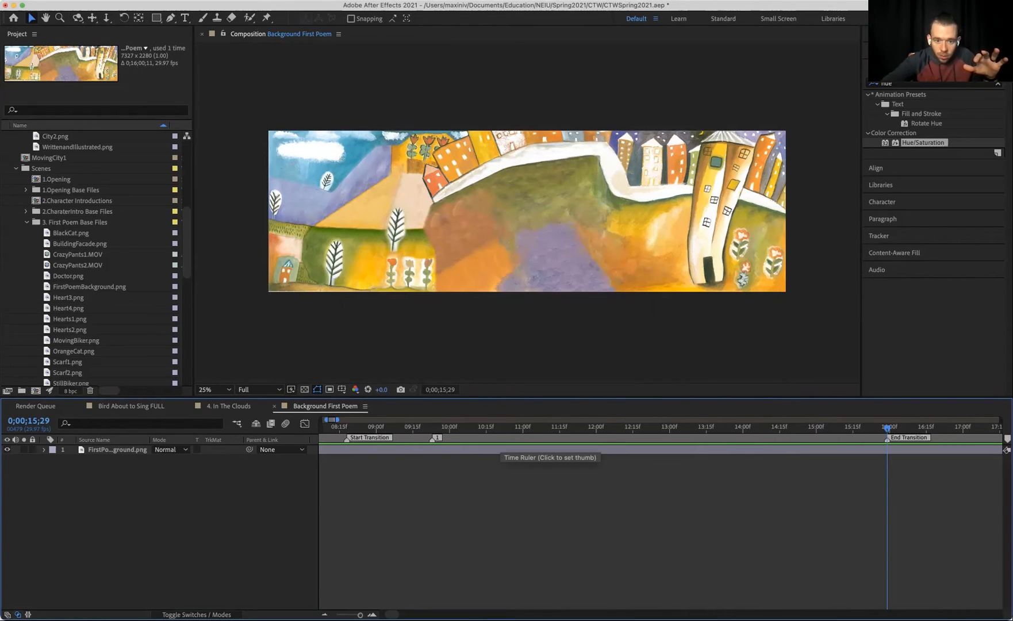
left_click_drag(435, 437, 1007, 438)
key("minus")
key("minus")
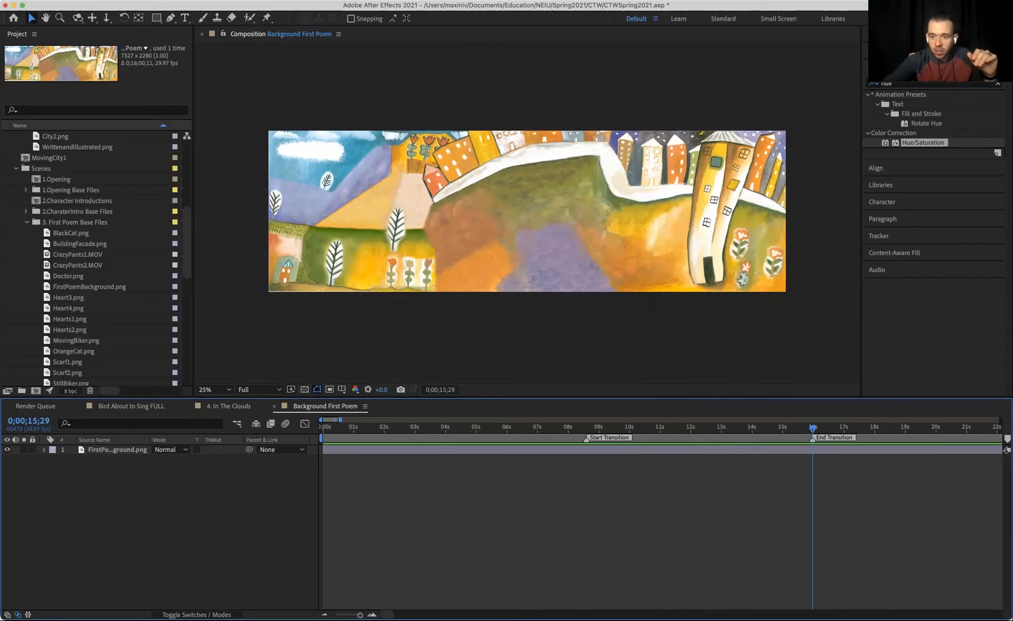
key("d")
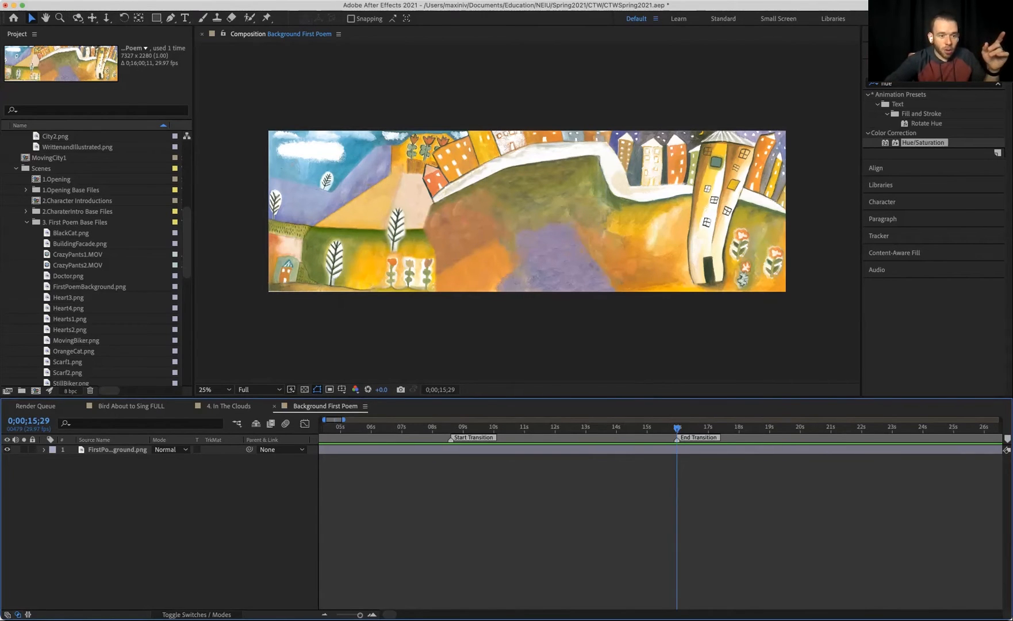
Trim the end of the background layer in Background First Poem to 0;00;47;07, matching the scene's end in Bird About to Sing FULL.
left_click(131, 405)
scroll(652, 517, "right", 10)
scroll(651, 517, "left", 2)
left_click(563, 428)
key("space")
left_click(324, 406)
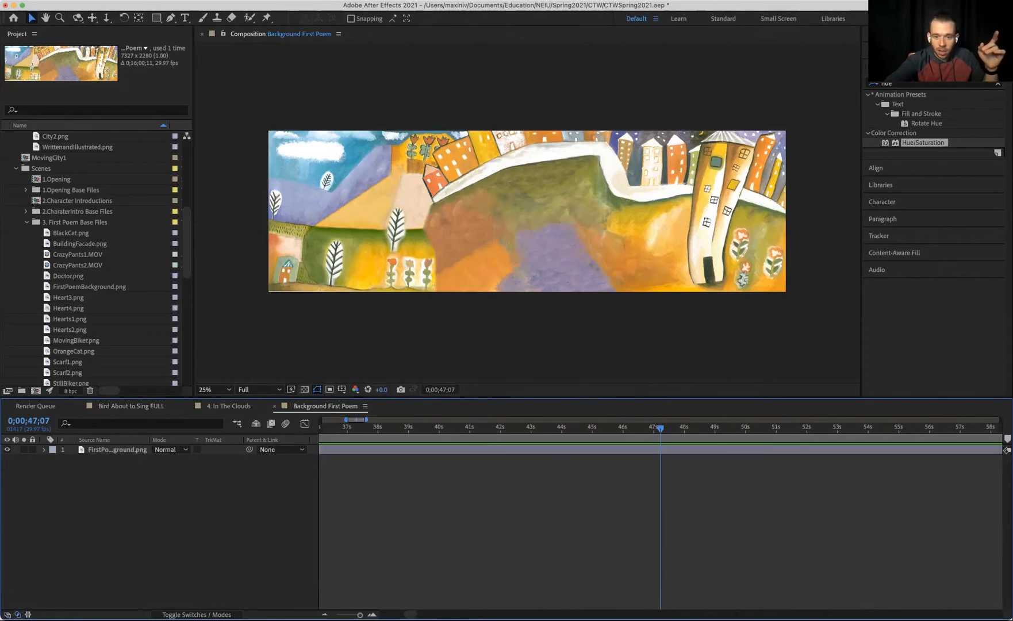
left_click(118, 449)
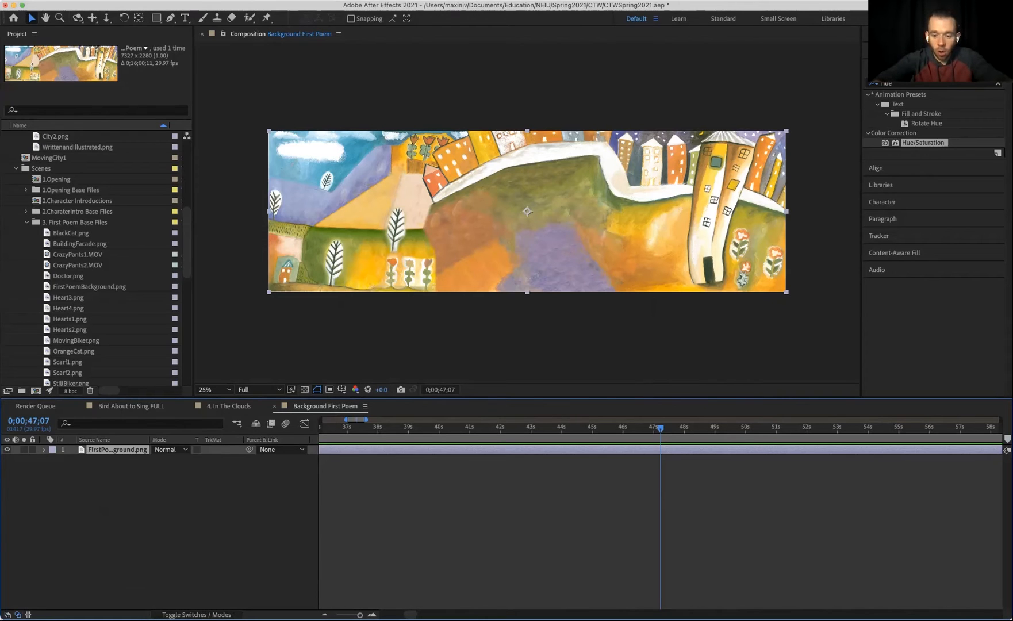
key("alt+bracketright")
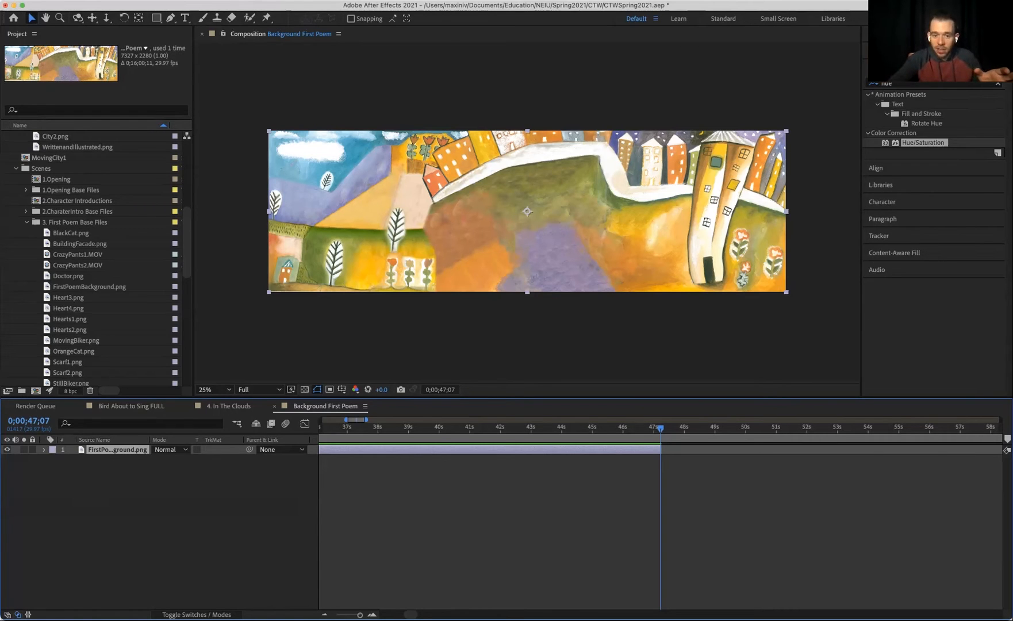
left_click_drag(660, 449, 488, 450)
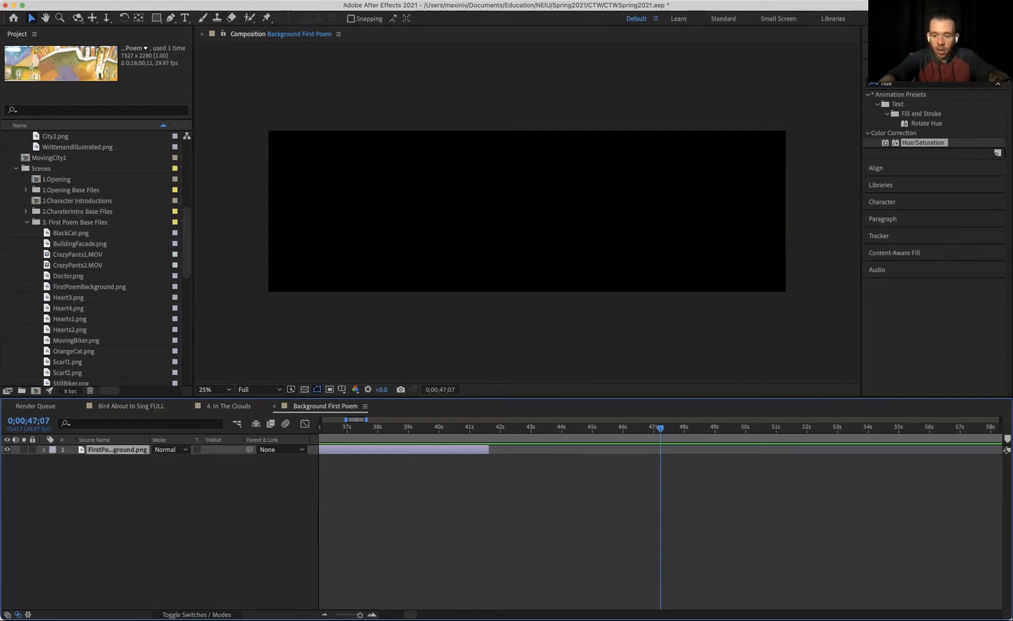
key("super+z")
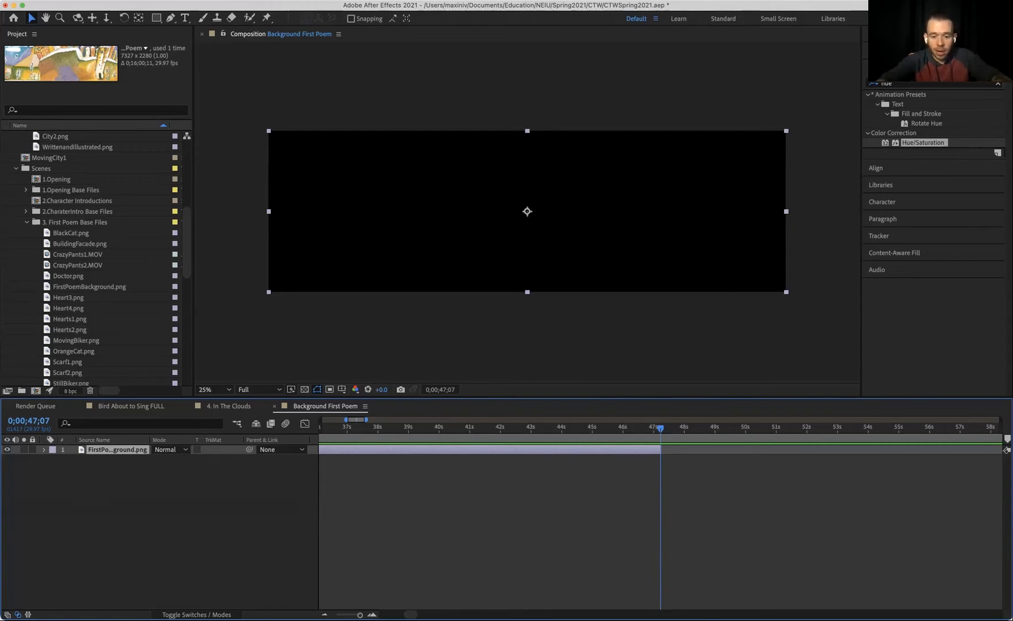
End the work area at 0;00;47;07 and trim the Background First Poem composition to the work area.
key("n")
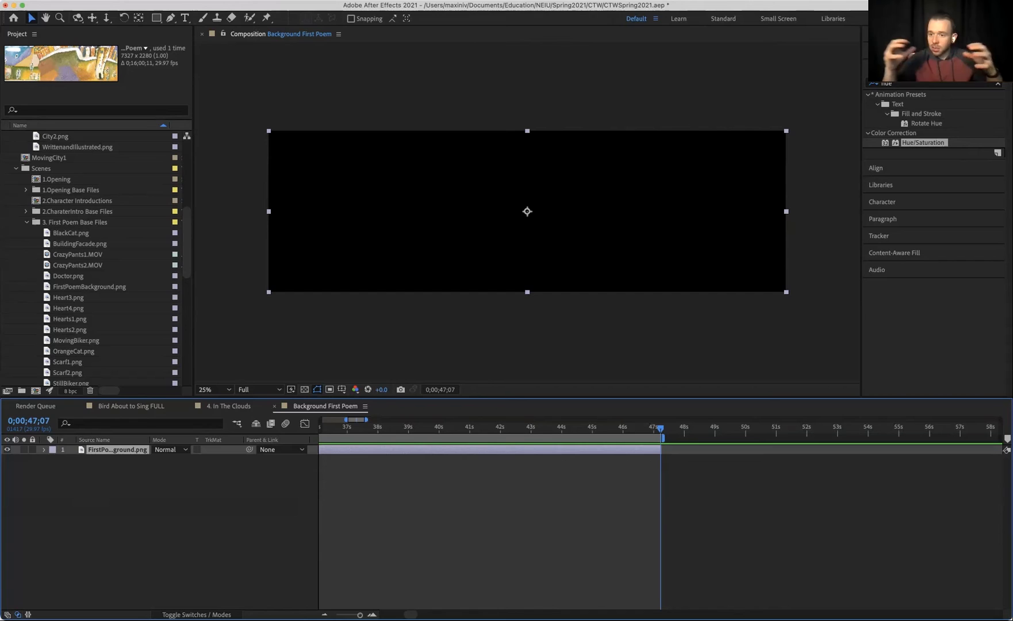
key("minus")
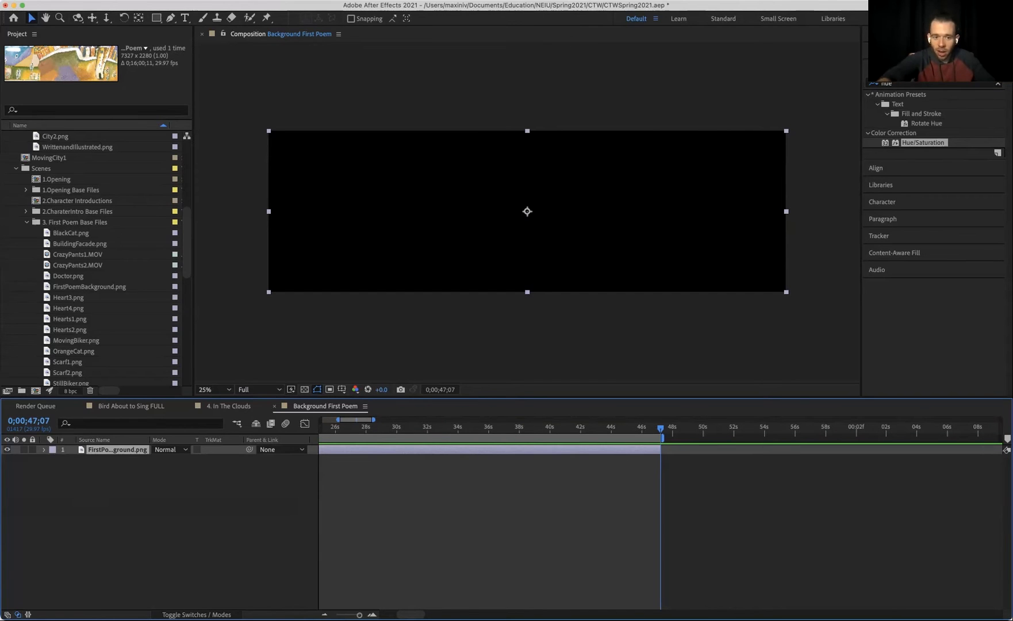
key("minus")
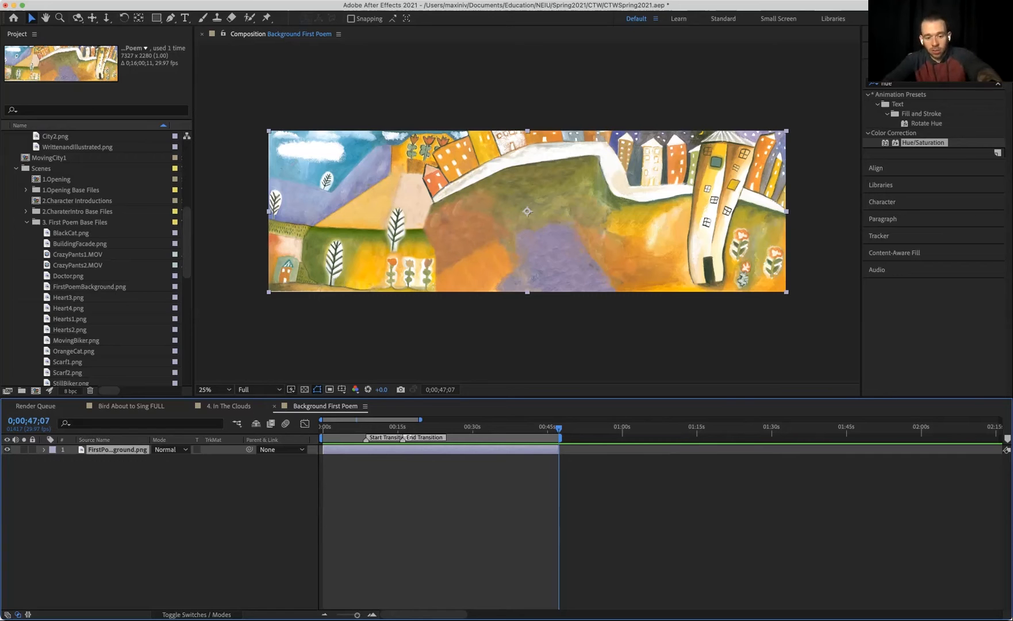
key("super+shift+x")
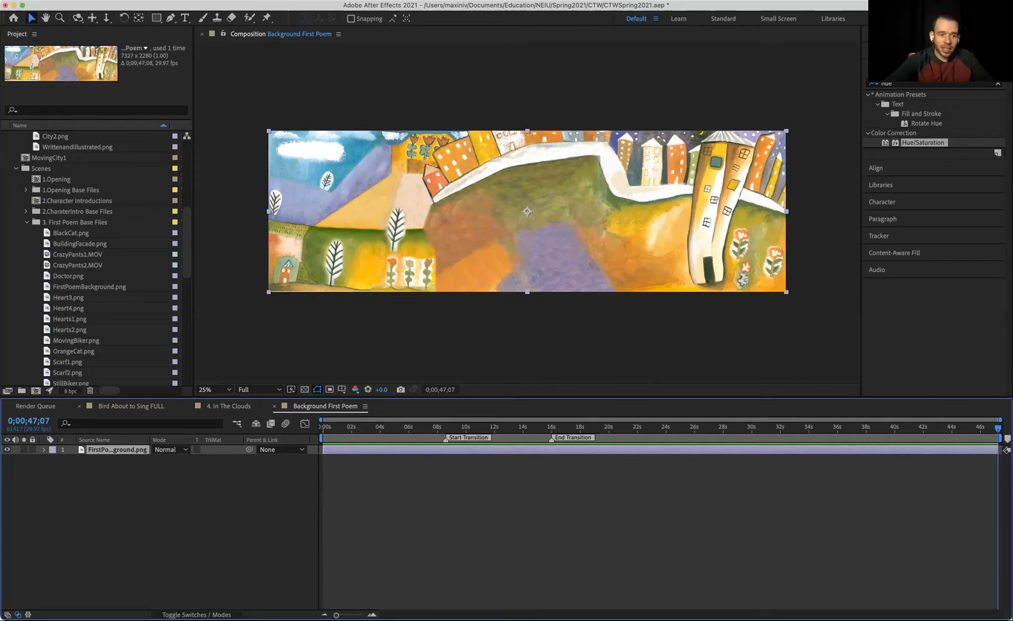
Check the shortened background layer in Bird About to Sing FULL, and move Background First Poem's current time back to the Start Transition marker.
left_click(131, 405)
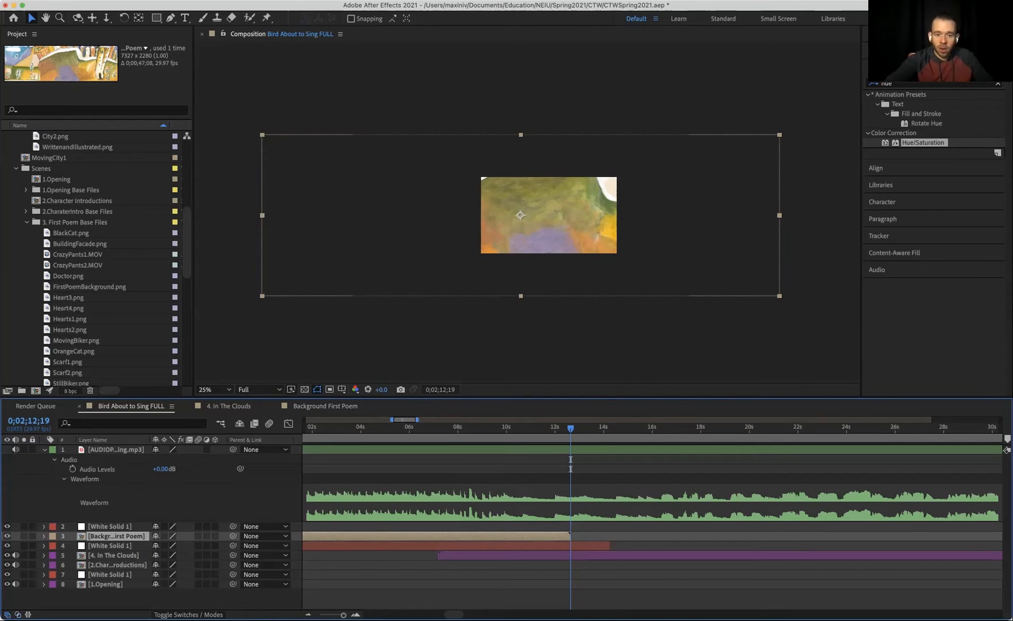
scroll(652, 513, "left", 5)
key("minus")
key("minus")
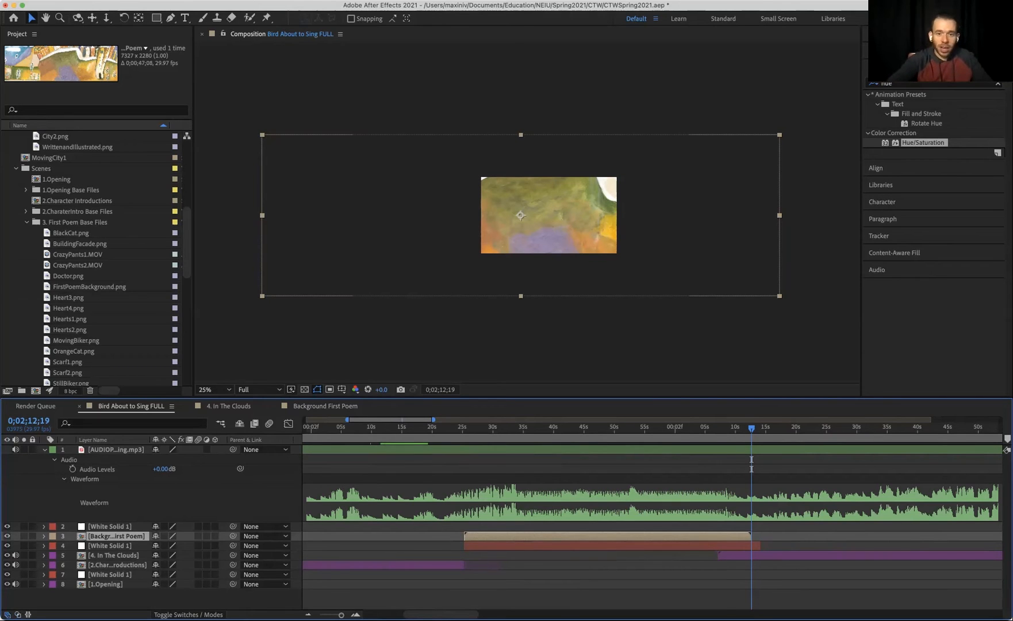
left_click(325, 406)
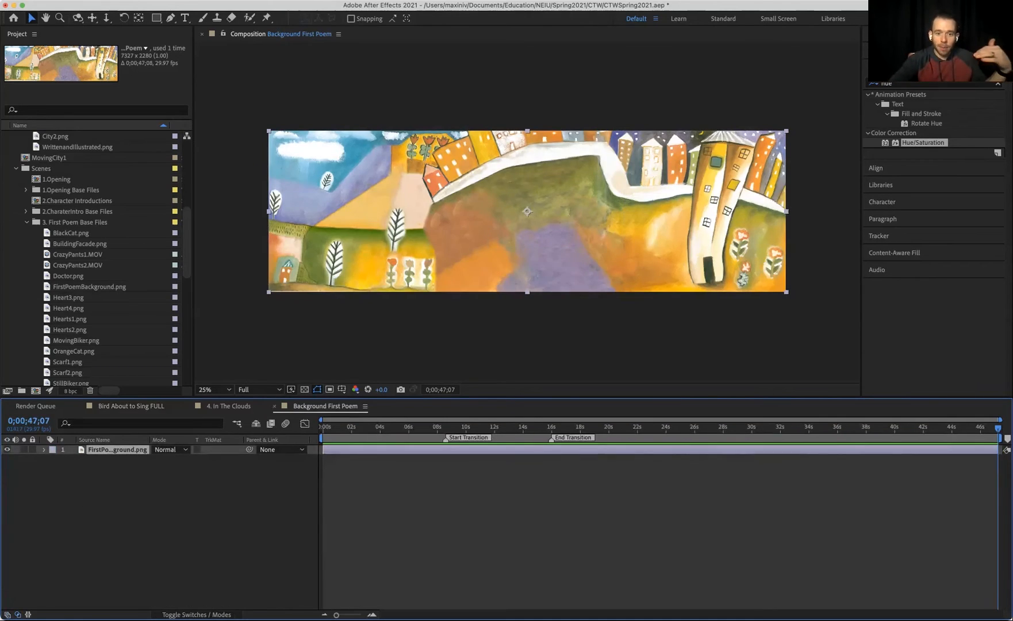
key("j")
key("j")
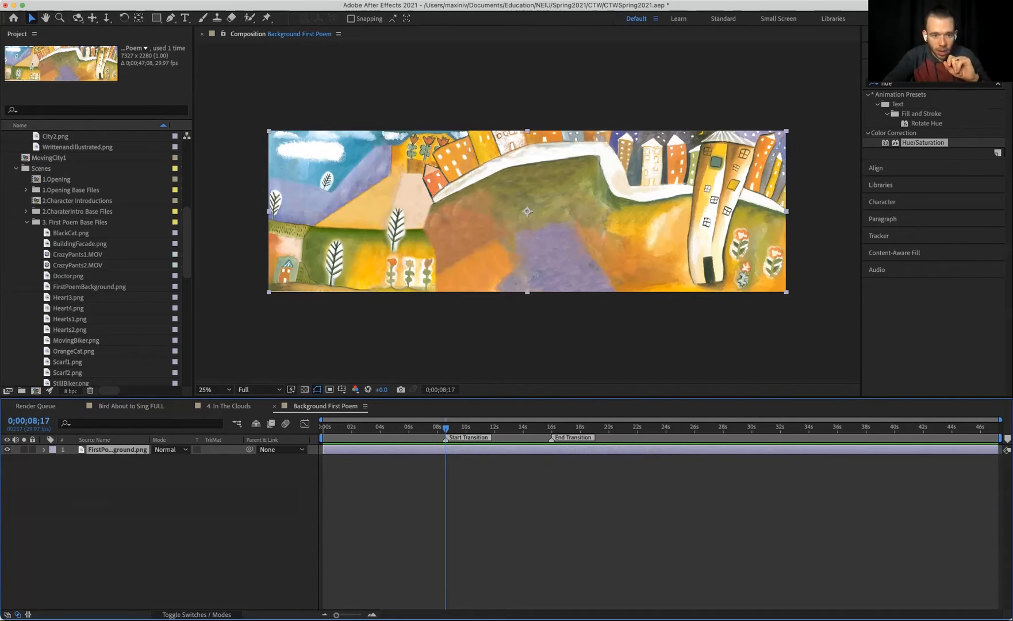
In Bird About to Sing FULL, reveal the Background First Poem layer's transform properties and reduce its scale to 49%.
left_click(131, 405)
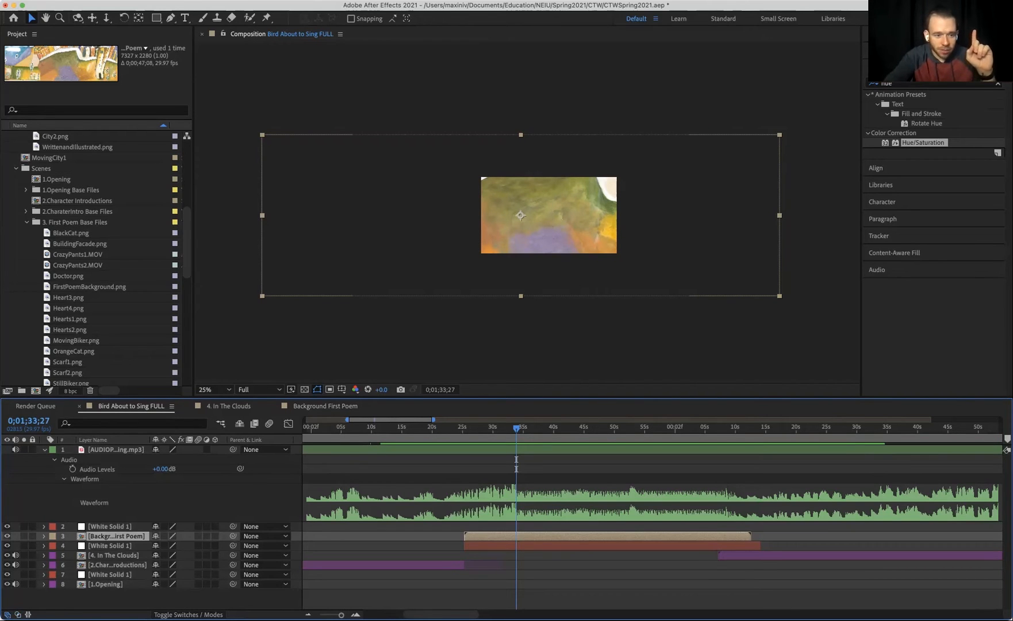
left_click(44, 536)
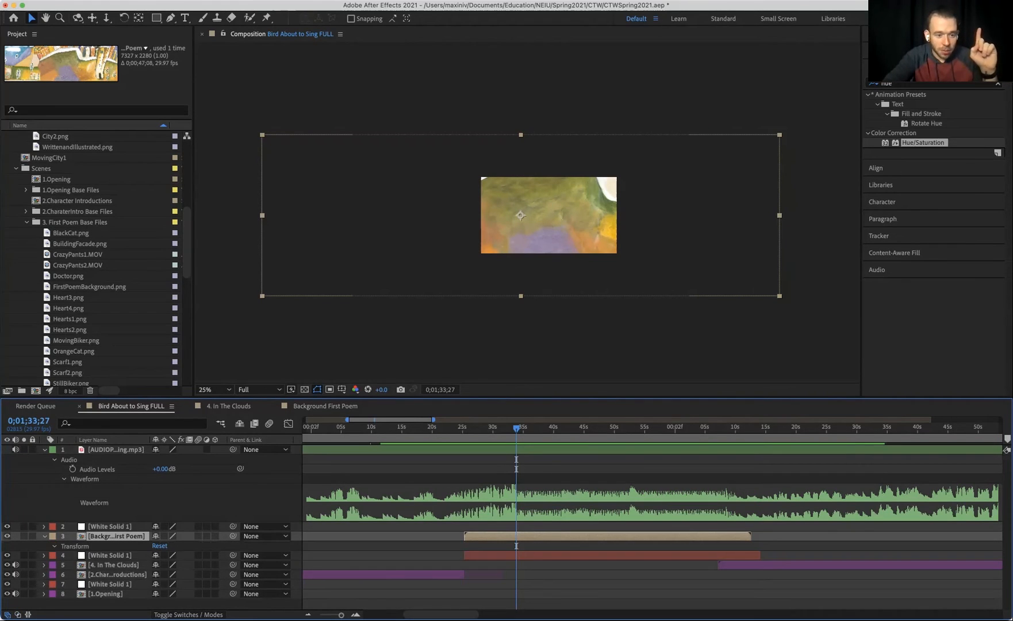
left_click(54, 545)
left_click(196, 585)
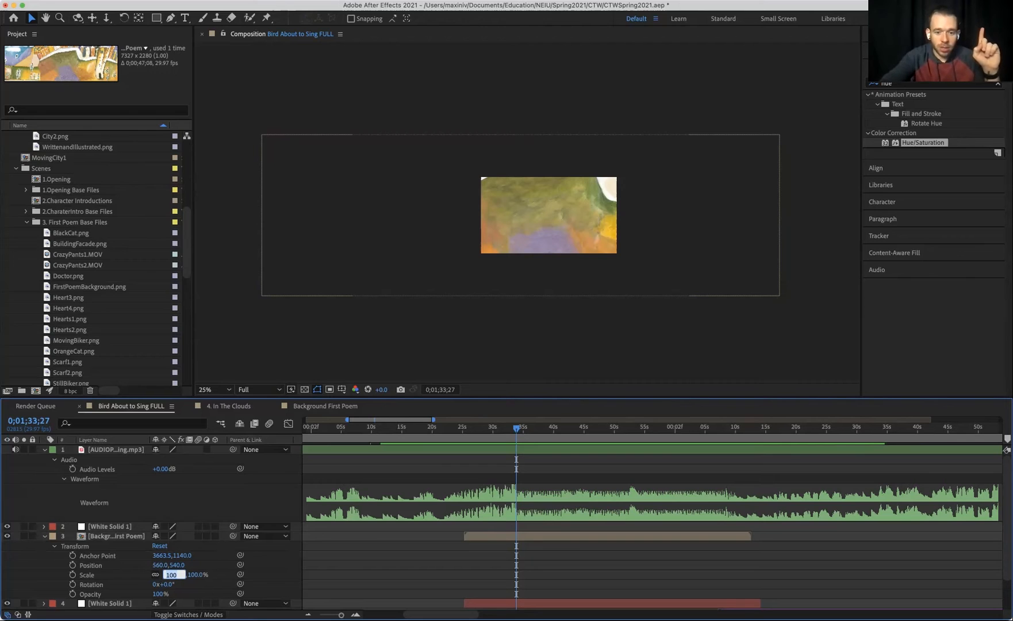
left_click(170, 574)
type("60")
key("Down")
key("Down")
key("Down")
key("Down")
key("Down")
key("Down")
key("Down")
key("Down")
key("Down")
key("Down")
key("Down")
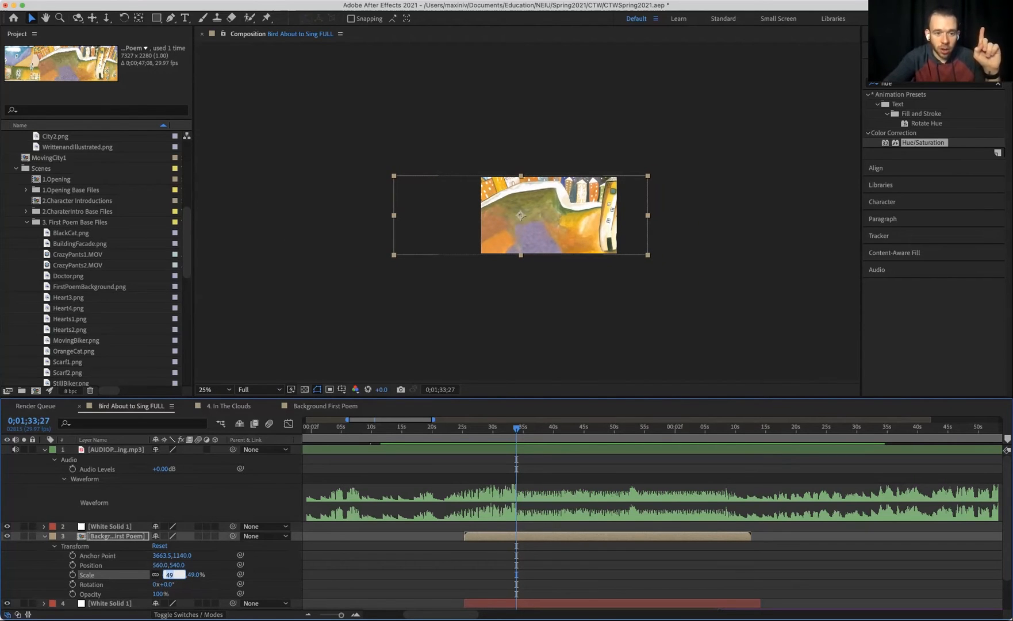
Fit the composition in the viewer and move the background horizontally to position 1792, 540 so its left edge meets the frame.
left_click(214, 390)
left_click(214, 401)
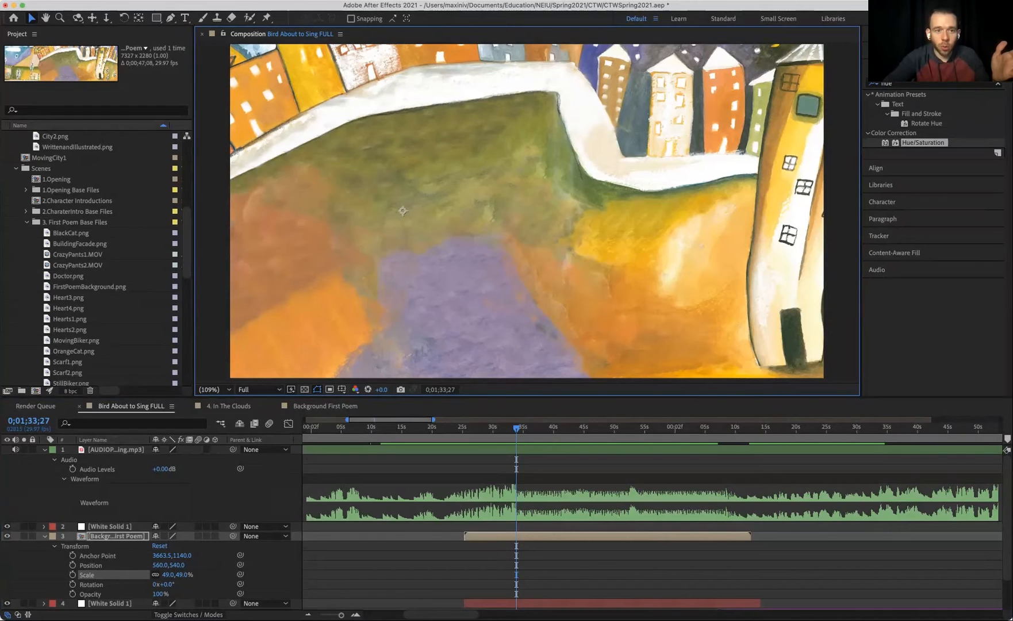
left_click_drag(402, 211, 757, 211)
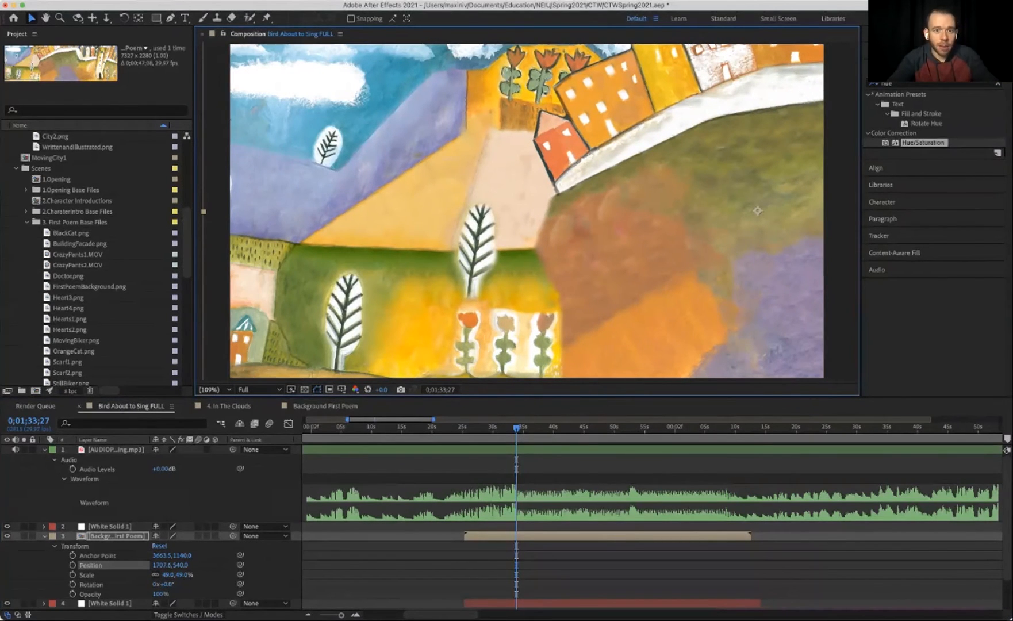
left_click_drag(756, 211, 784, 211)
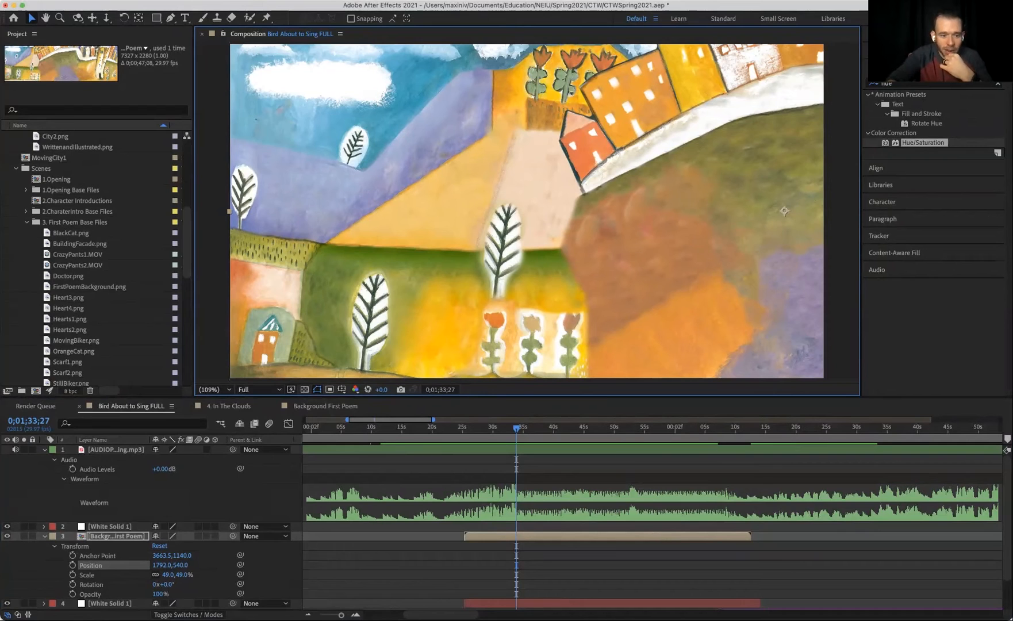
Enlarge the background layer to 62% and move it horizontally to position 2232, 540.
left_click(168, 575)
key("shift+Up")
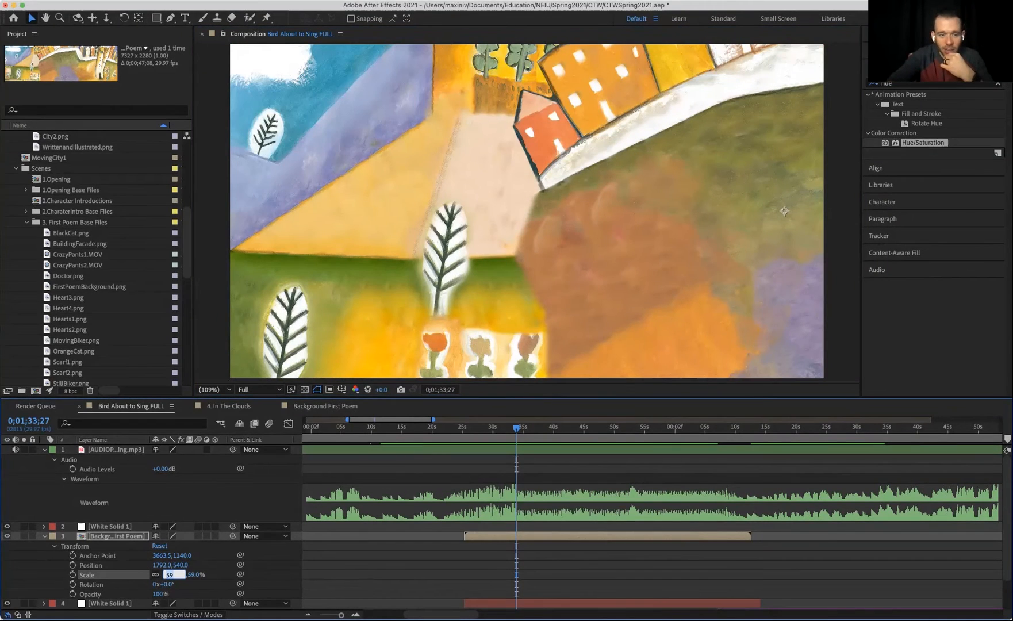
key("Up")
key("Up")
key("Up")
left_click_drag(784, 210, 972, 210)
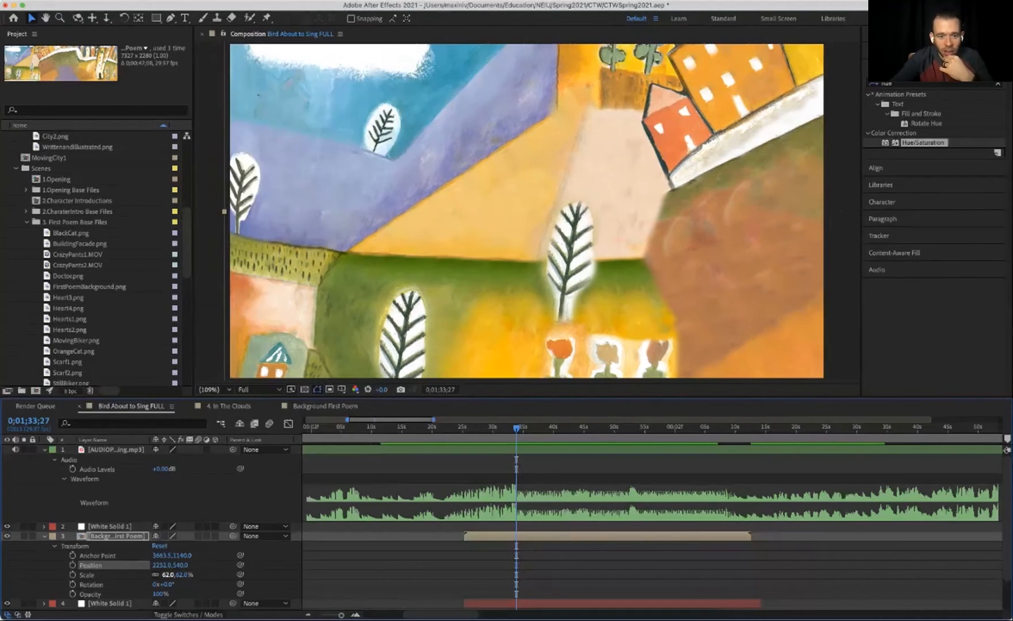
Set the background layer's scale to 66% and nudge it right to an x position of about 2412.
left_click(167, 574)
key("Up")
key("Up")
key("Up")
key("Up")
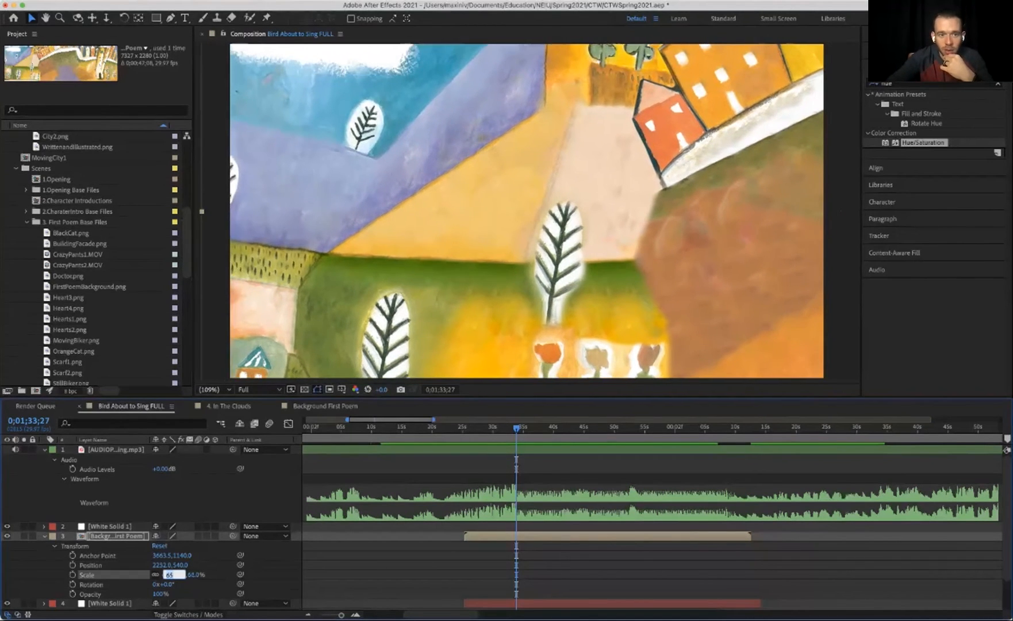
key("Return")
key("shift+Right")
key("shift+Right")
key("shift+Right")
key("shift+Right")
key("shift+Right")
key("shift+Right")
key("shift+Right")
key("shift+Right")
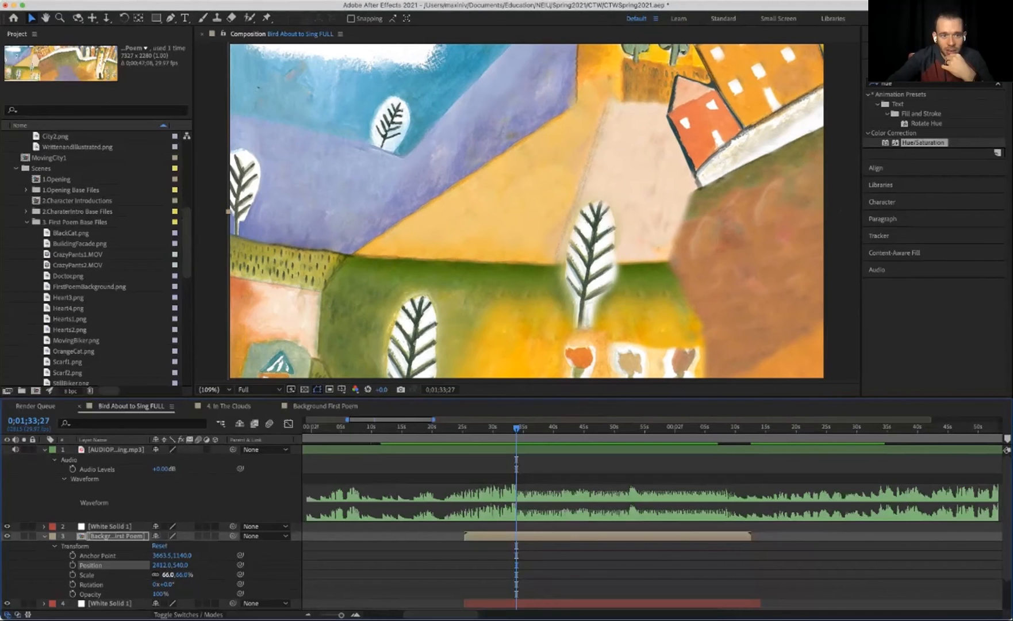
Nudge the background layer up to position 2412, 340, keeping its left edge aligned with the frame.
key("shift+Up")
key("shift+Up")
key("shift+Up")
key("shift+Up")
key("shift+Up")
key("shift+Up")
key("shift+Up")
key("shift+Up")
key("shift+Up")
key("shift+Up")
key("shift+Up")
key("shift+Up")
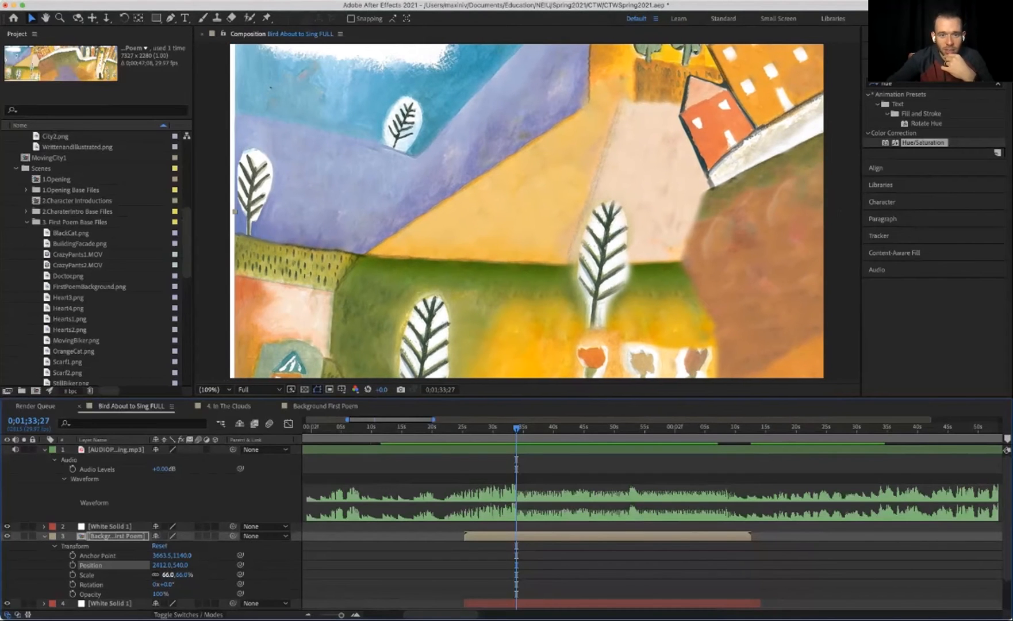
key("shift+Left")
key("shift+Left")
key("shift+Up")
key("shift+Up")
key("shift+Up")
key("shift+Up")
key("shift+Up")
key("shift+Up")
key("shift+Up")
key("shift+Up")
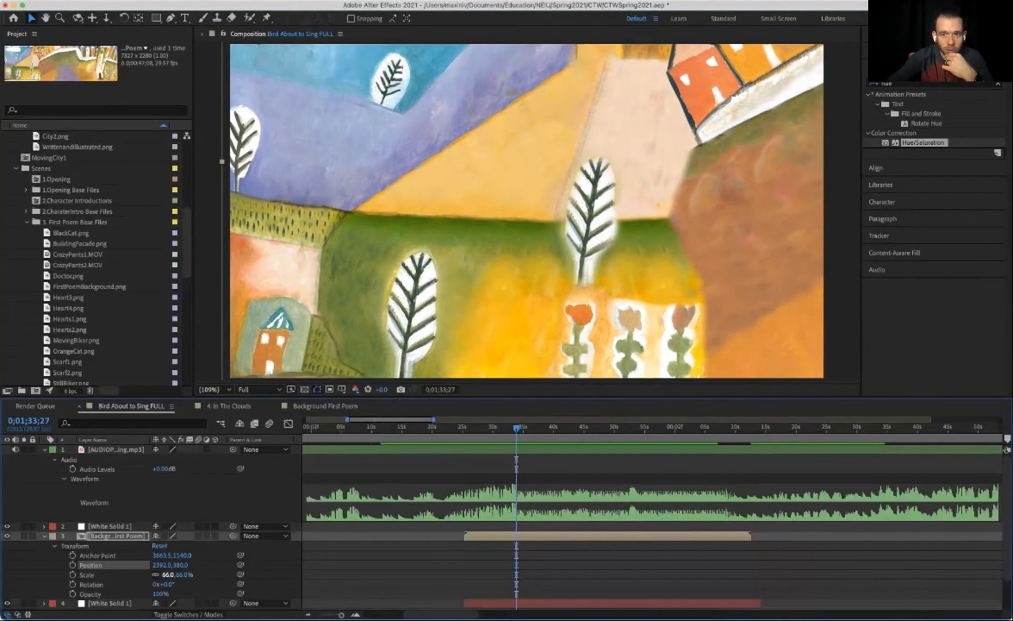
key("shift+Right")
key("shift+Right")
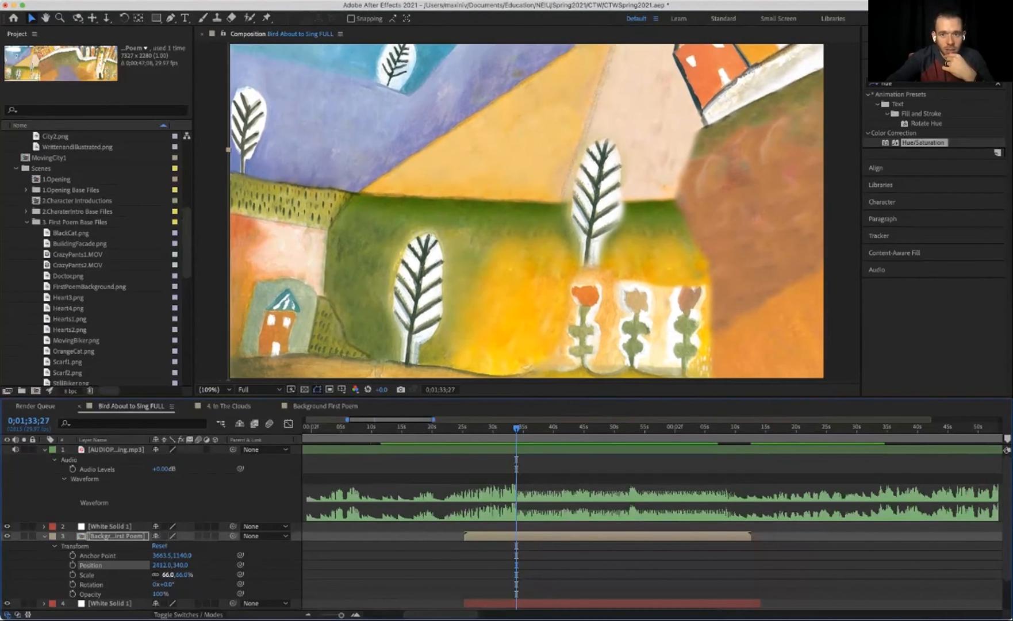
Set the Background First Poem layer's scale to 71%.
left_click(168, 574)
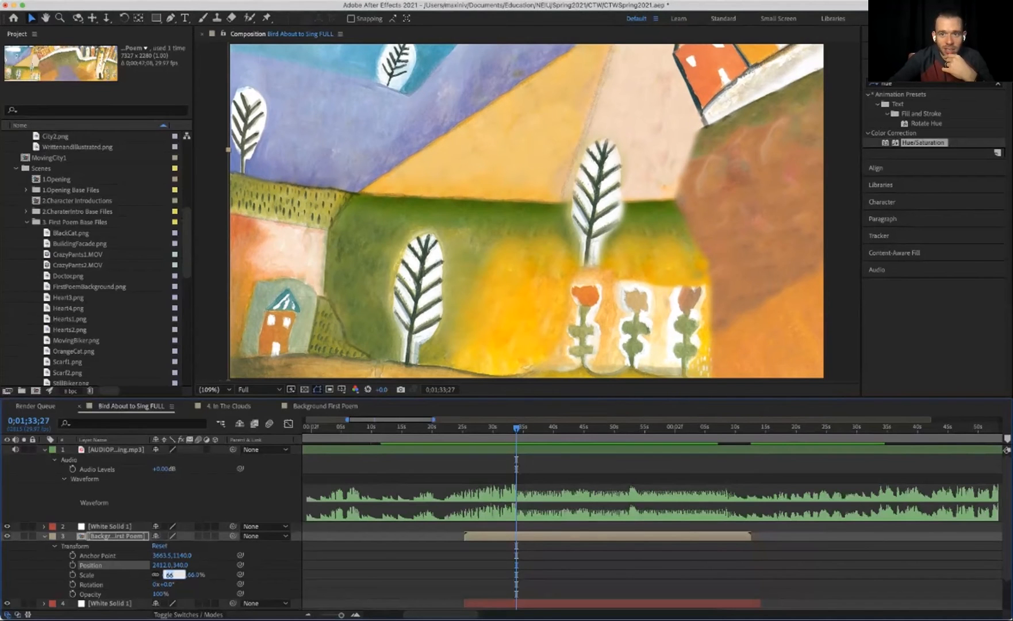
key("Up")
key("Up")
key("Up")
key("Up")
key("Up")
key("Return")
Nudge the background layer right and up to position 2598, 280, so its lower-left corner fills the frame.
key("shift+Right")
key("shift+Right")
key("shift+Right")
key("shift+Right")
key("shift+Right")
key("shift+Right")
key("shift+Right")
key("shift+Right")
key("shift+Right")
key("shift+Right")
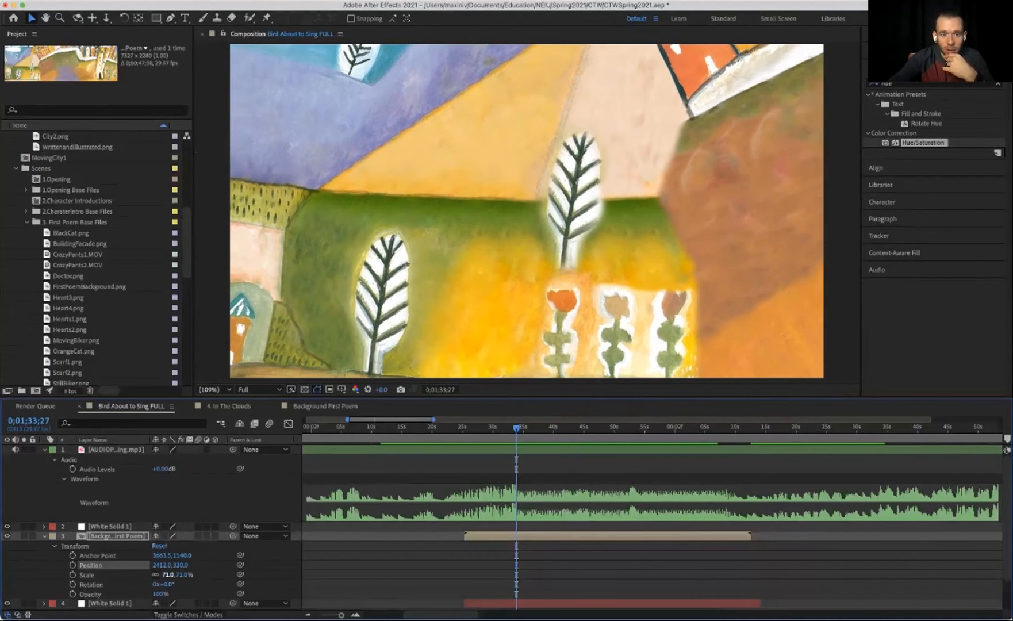
key("shift+Up")
key("shift+Up")
key("shift+Right")
key("shift+Right")
key("shift+Right")
key("shift+Right")
key("shift+Right")
key("shift+Right")
key("shift+Right")
key("shift+Right")
key("shift+Up")
key("shift+Up")
key("shift+Up")
key("shift+Up")
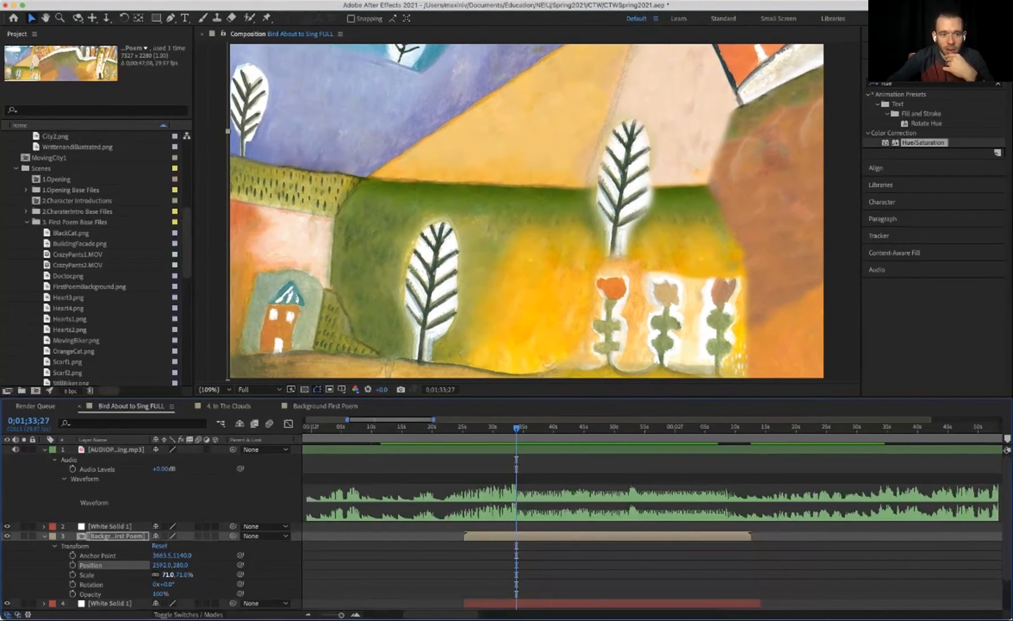
key("Right")
key("Right")
key("Right")
key("Right")
key("Right")
key("Right")
key("Up")
key("Up")
key("shift+Down")
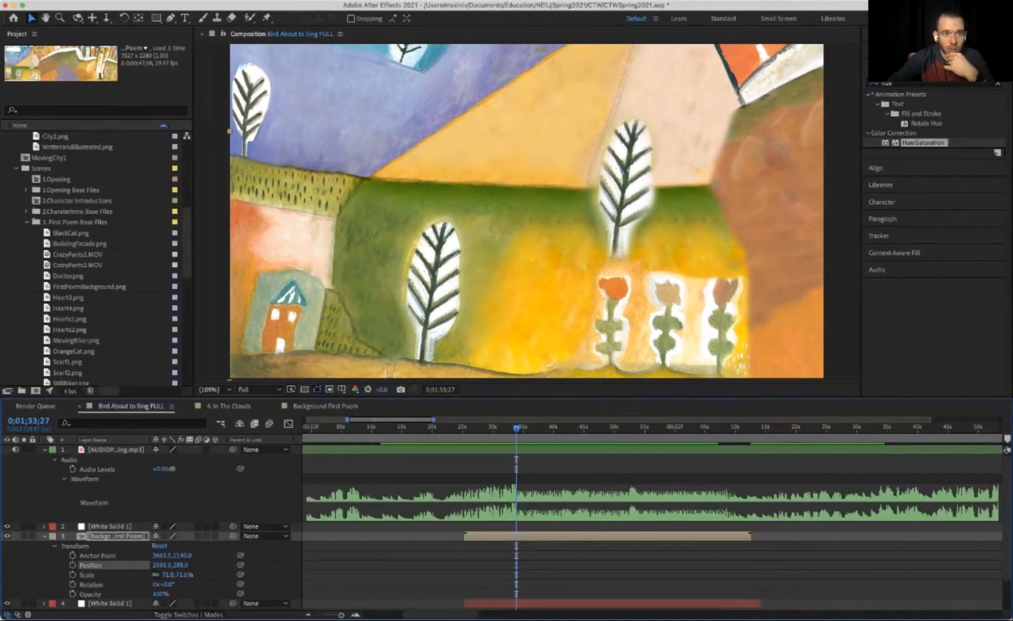
Set the height of the Bird About to Sing FULL composition to 1280 px with the aspect ratio locked.
left_click(158, 1)
left_click(178, 29)
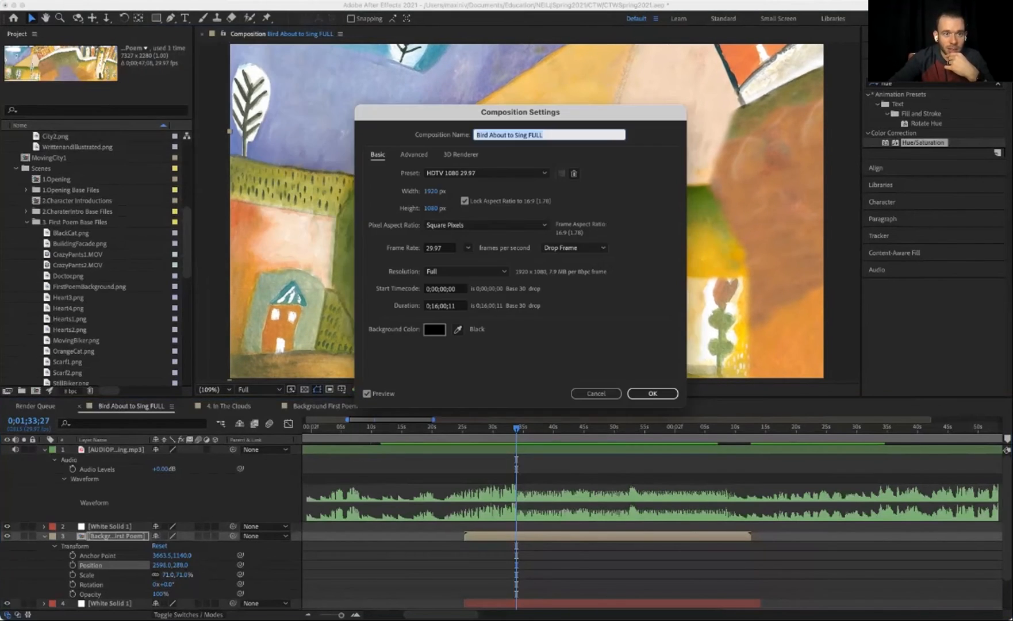
left_click(431, 208)
type("1280")
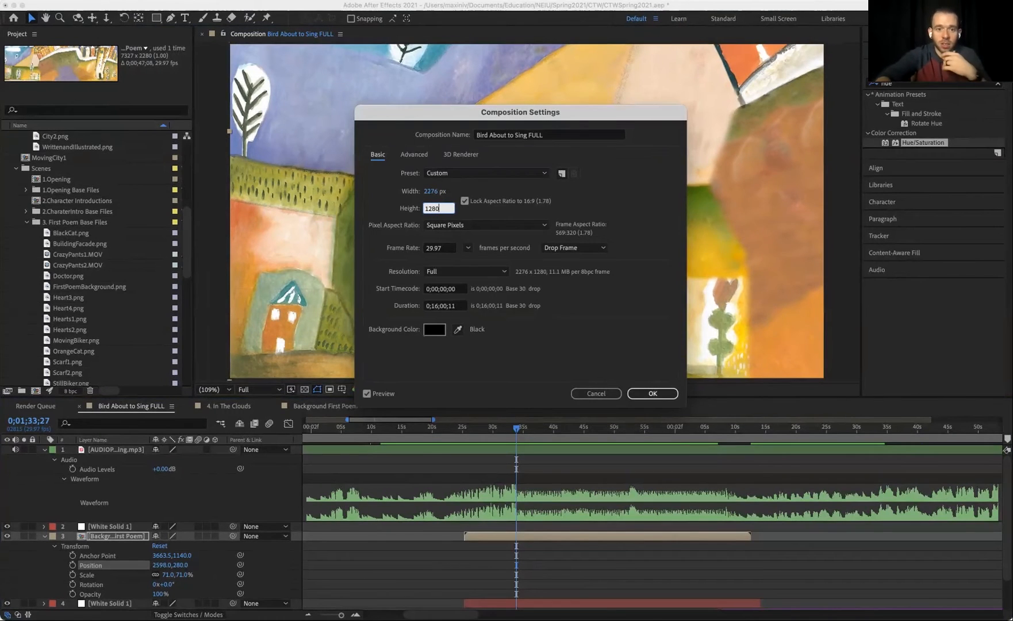
key("Return")
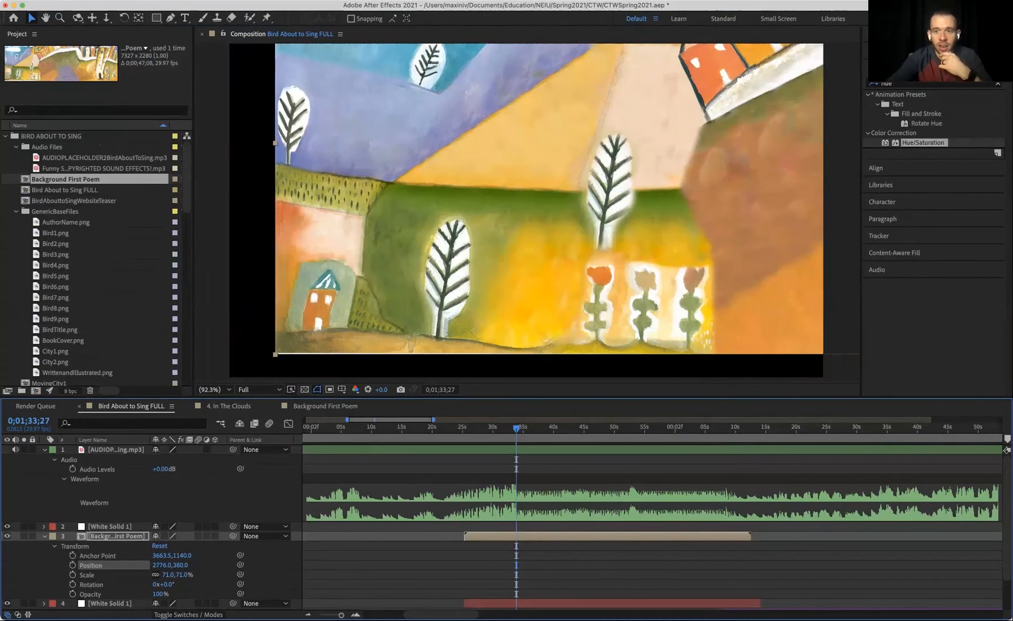
At 0;01;25;26, nudge the Background First Poem layer down and left to position 2596, 500.
left_click(468, 428)
left_click(116, 535)
key("shift+Down")
key("shift+Down")
key("shift+Down")
key("shift+Down")
key("shift+Down")
key("shift+Down")
key("shift+Down")
key("shift+Down")
key("shift+Down")
key("shift+Down")
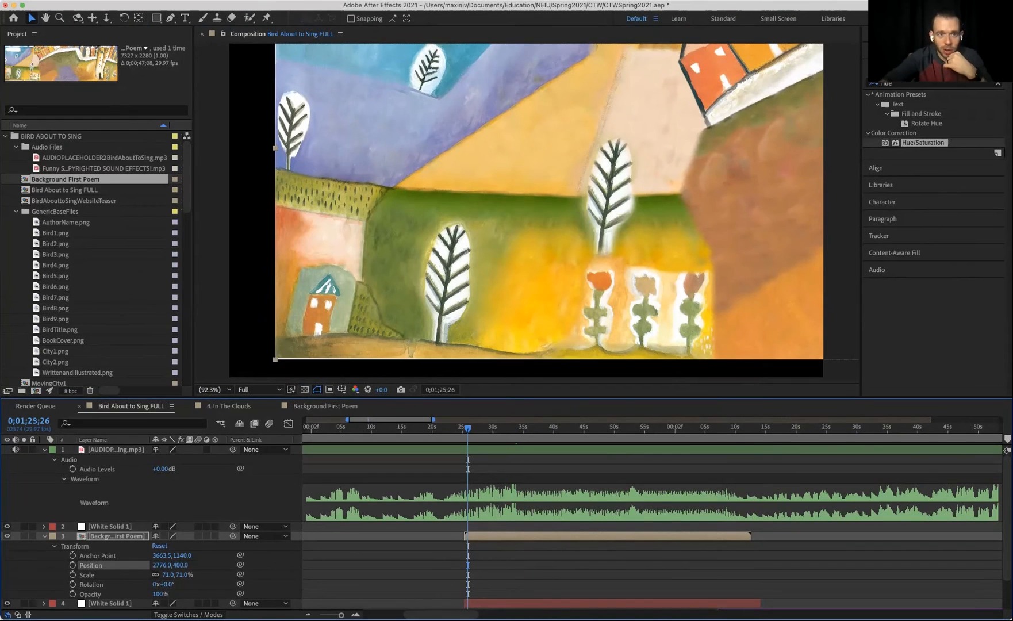
key("shift+Down")
key("shift+Down")
key("shift+Left")
key("shift+Left")
key("shift+Left")
key("shift+Left")
key("shift+Left")
key("shift+Left")
key("shift+Left")
key("shift+Left")
key("shift+Left")
key("shift+Left")
key("shift+Left")
key("shift+Left")
key("shift+Left")
key("shift+Left")
key("shift+Left")
key("shift+Left")
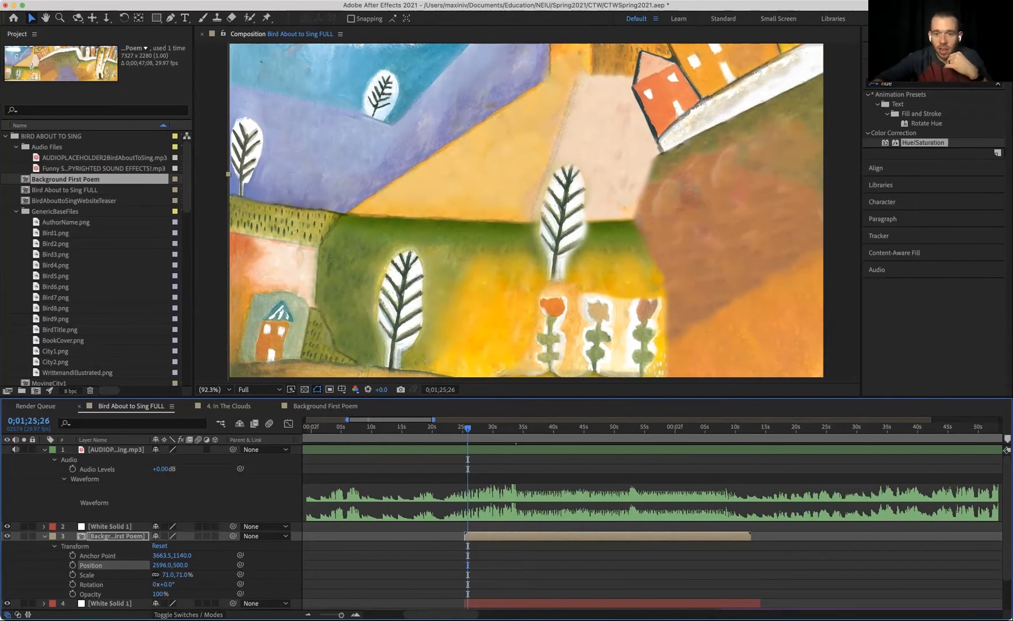
Fine-tune the background layer to position 2606, 472, aligning its lower-left corner with the frame.
key("shift+Up")
key("shift+Up")
key("shift+Right")
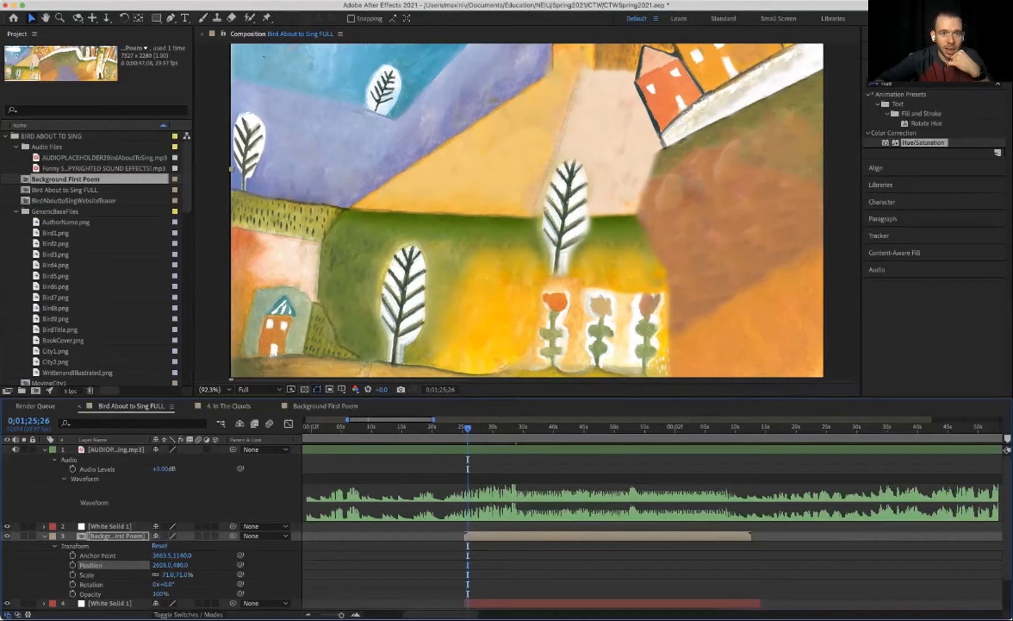
key("shift+Left")
key("shift+Left")
key("Up")
key("Up")
key("Up")
key("Up")
key("Up")
key("Up")
key("Up")
key("Up")
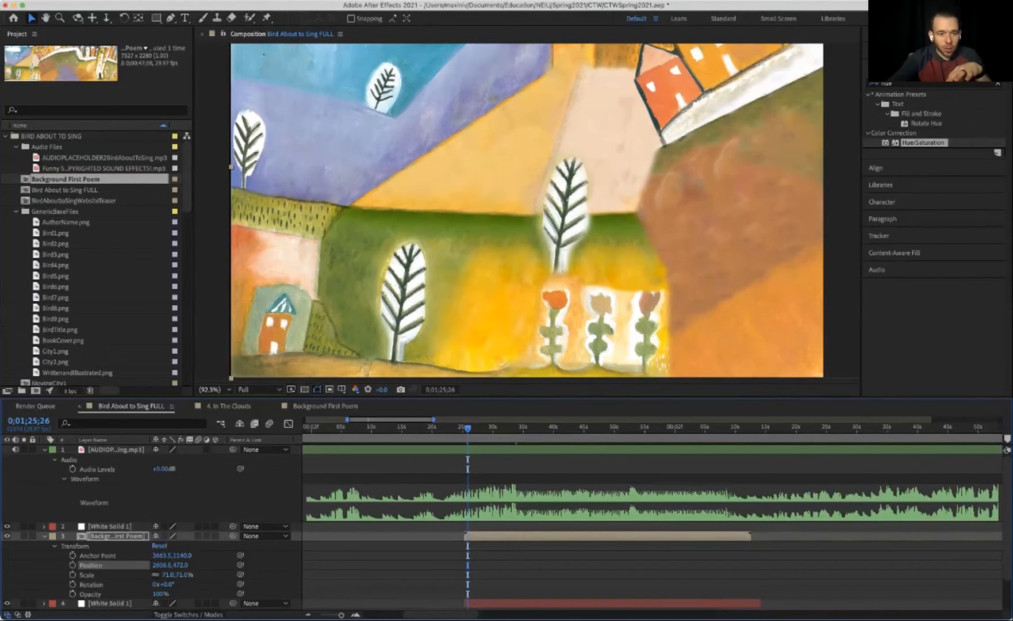
Set the Background First Poem layer's scale to 81%.
left_click(166, 574)
type("81")
key("Return")
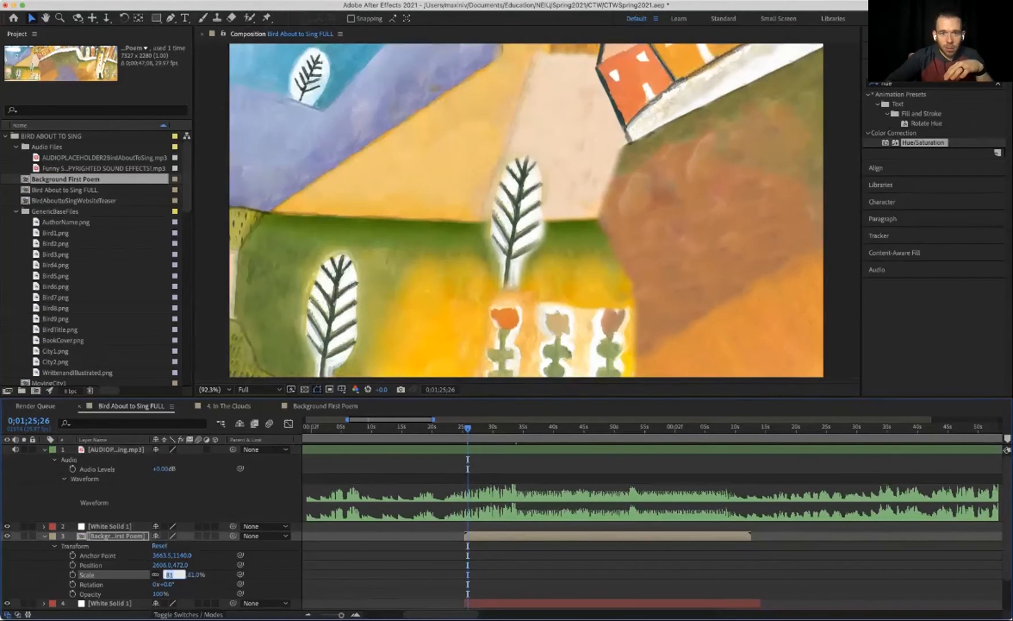
Nudge the enlarged background layer right to position 2956, 472, bringing its left edge near the frame's edge.
key("shift+Right")
key("shift+Right")
key("shift+Right")
key("shift+Right")
key("shift+Right")
key("shift+Right")
key("shift+Right")
key("shift+Right")
key("shift+Right")
key("shift+Right")
key("shift+Right")
key("shift+Right")
key("shift+Right")
key("shift+Right")
key("shift+Right")
key("shift+Right")
key("shift+Right")
key("shift+Right")
key("shift+Right")
key("shift+Right")
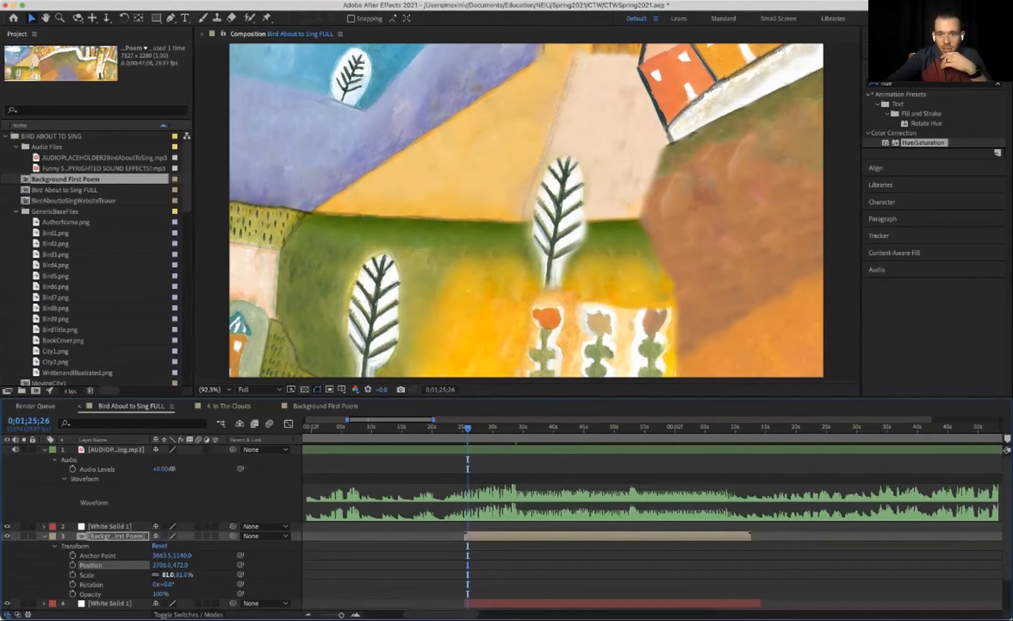
key("shift+Right")
key("shift+Right")
key("shift+Right")
key("shift+Right")
key("shift+Right")
key("shift+Right")
key("shift+Right")
key("shift+Right")
key("shift+Right")
key("shift+Right")
key("shift+Right")
key("shift+Right")
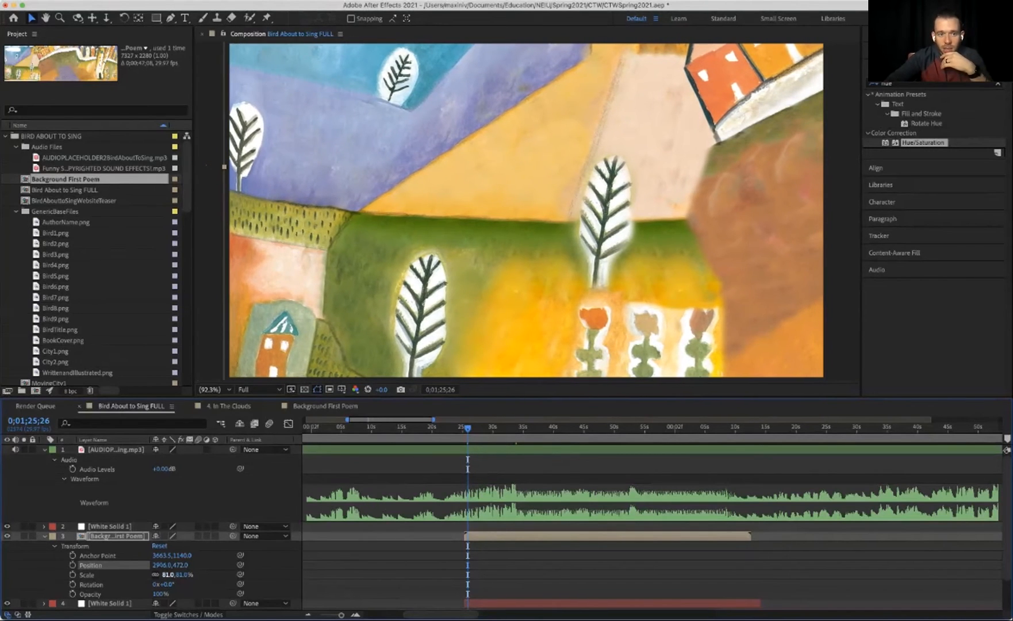
Nudge the background layer up and slightly right to position 2962, 366, lining up its lower-left corner with the frame.
key("shift+Up")
key("shift+Up")
key("shift+Up")
key("shift+Up")
key("shift+Up")
key("shift+Up")
key("shift+Up")
key("shift+Up")
key("shift+Up")
key("shift+Up")
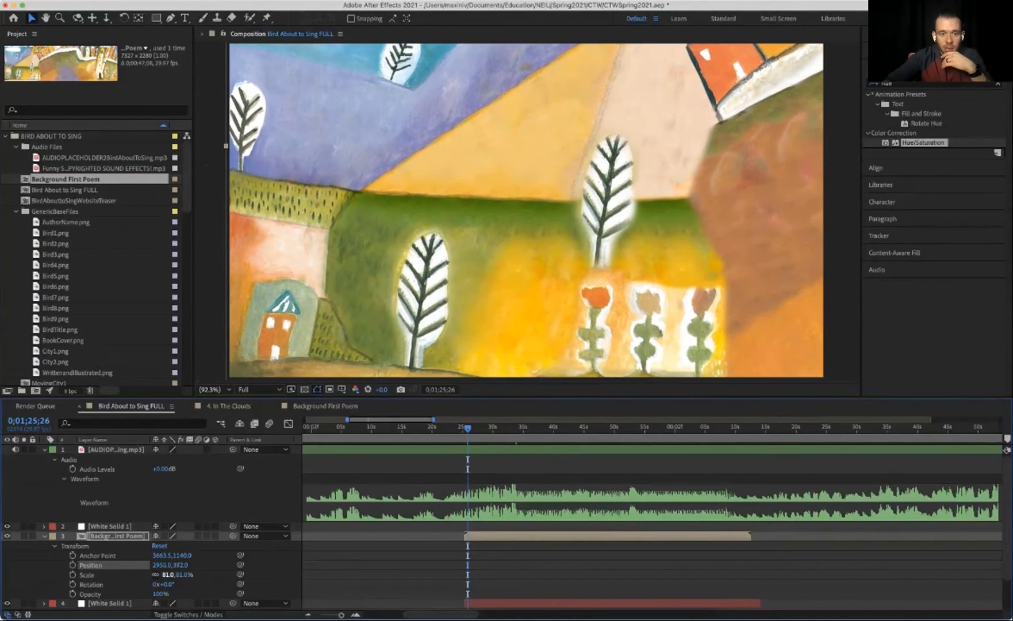
key("shift+Down")
key("shift+Down")
key("Right")
key("Right")
key("Right")
key("Right")
key("Right")
key("Right")
key("Up")
key("Up")
key("Up")
key("Up")
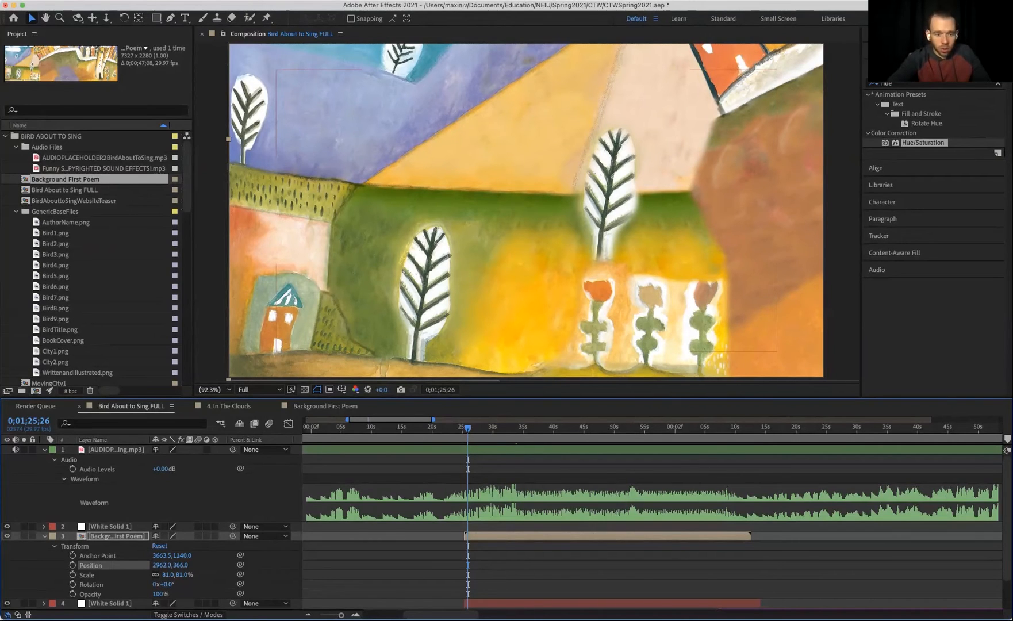
Open the Background First Poem composition from its layer in the full composition.
left_click(110, 604)
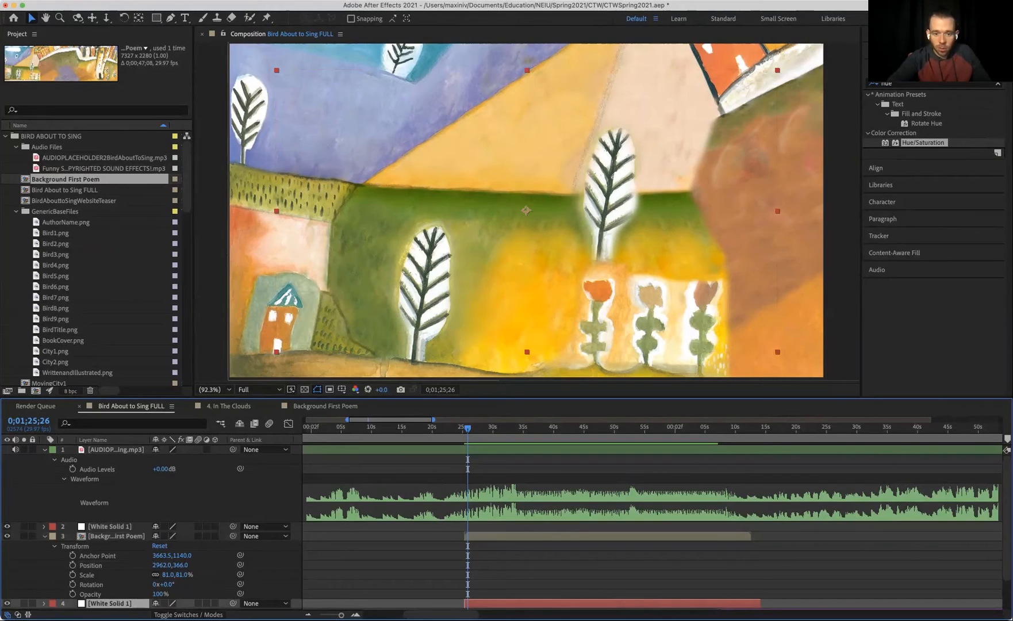
double_click(115, 536)
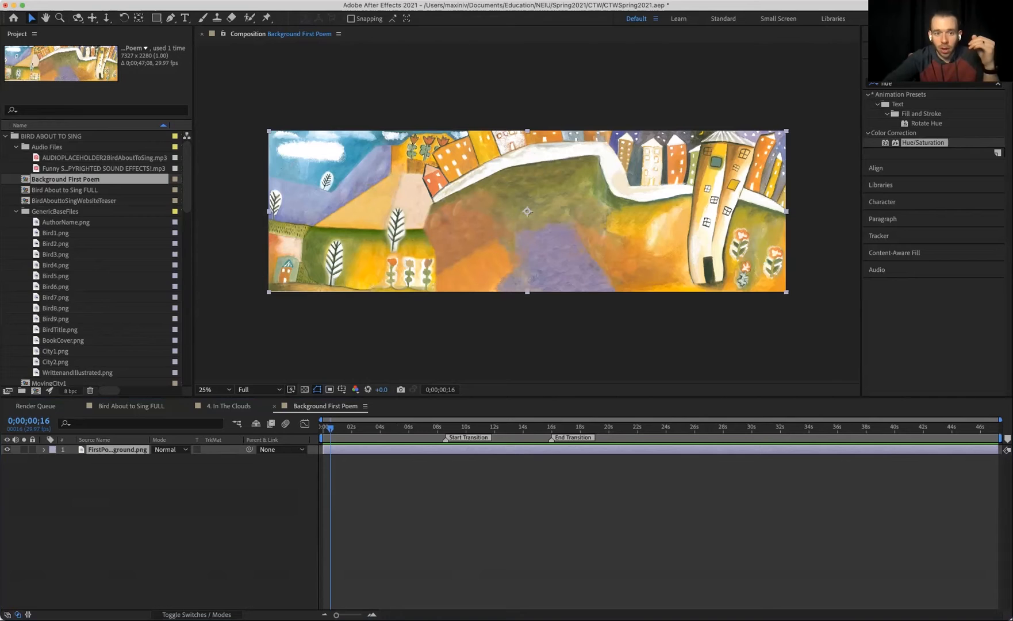
Switch to the BirdAboutToSingBOOK.pdf and examine the poem illustrations on pages 5 and 6 for the characters in the scene.
key("super+Tab")
key("Right")
key("Right")
key("Right")
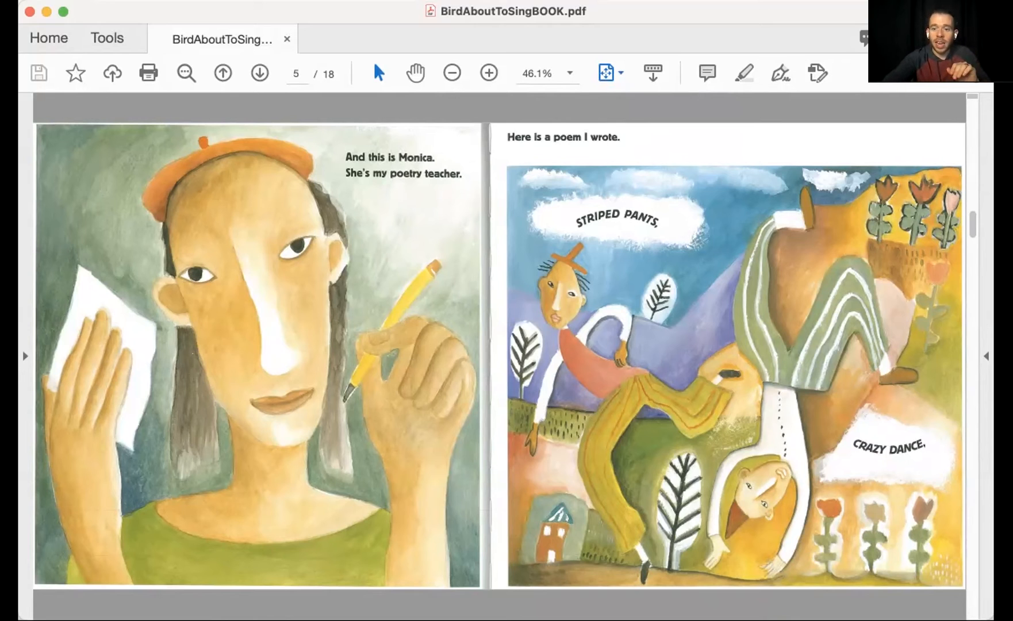
left_click(753, 322)
key("Right")
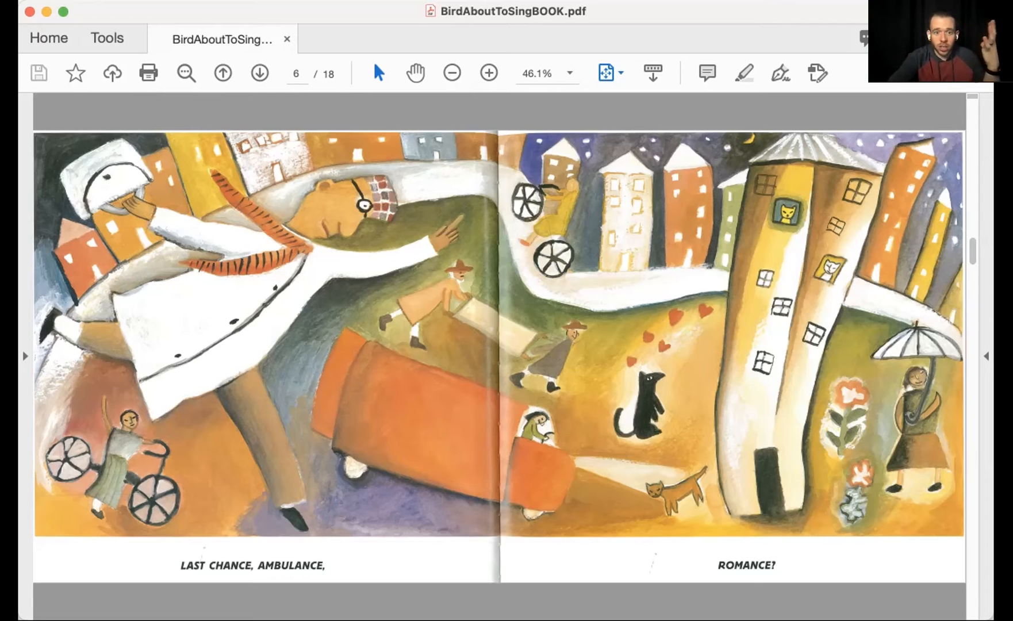
Return to After Effects and examine the poem background's hill and buildings, setting the composition magnification to 33.3%.
key("super+Tab")
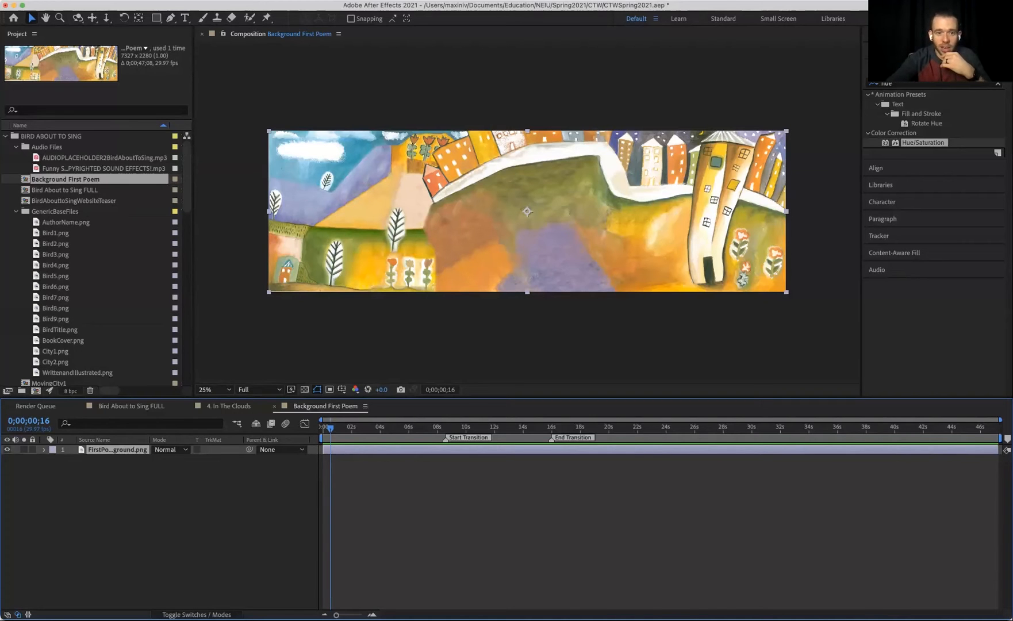
scroll(577, 227, "up", 4)
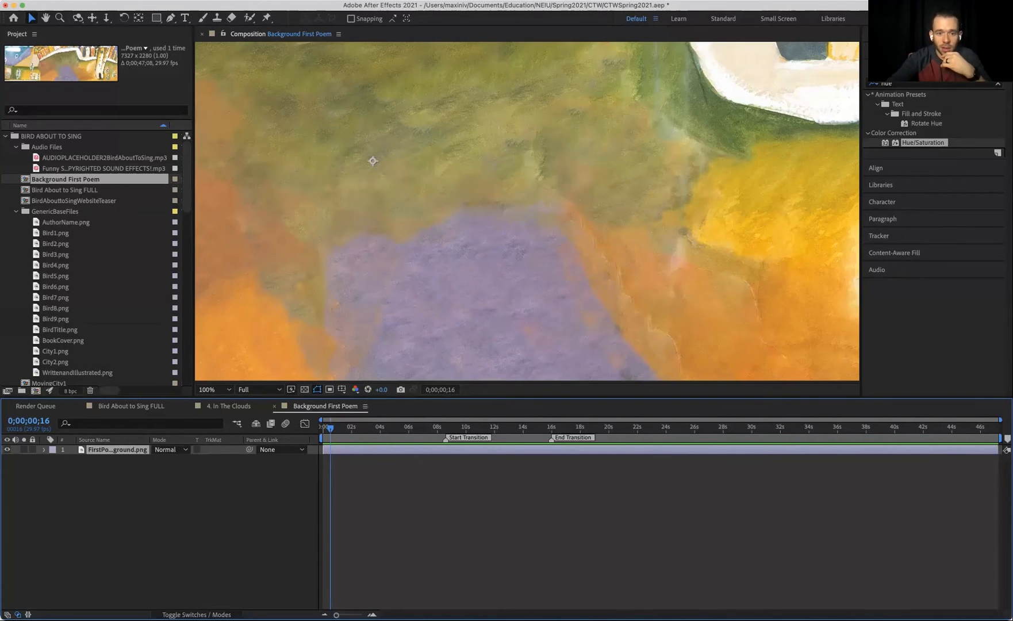
scroll(476, 194, "down", 2)
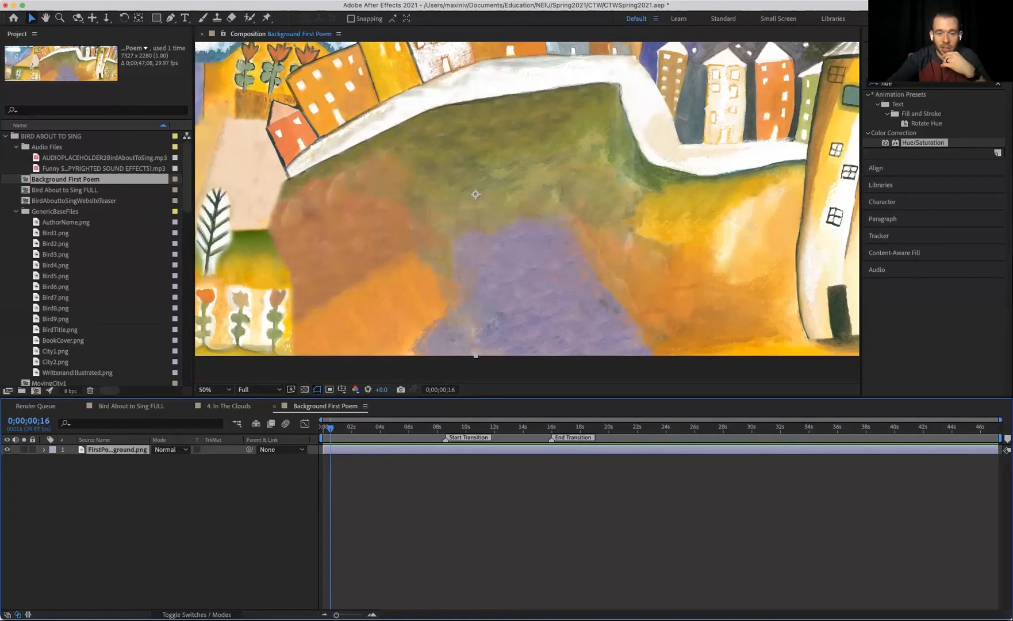
key("space")
mouse_move(578, 228)
left_mouse_down()
mouse_move(398, 230)
mouse_move(319, 249)
mouse_move(421, 242)
mouse_move(443, 246)
mouse_move(435, 251)
left_mouse_up()
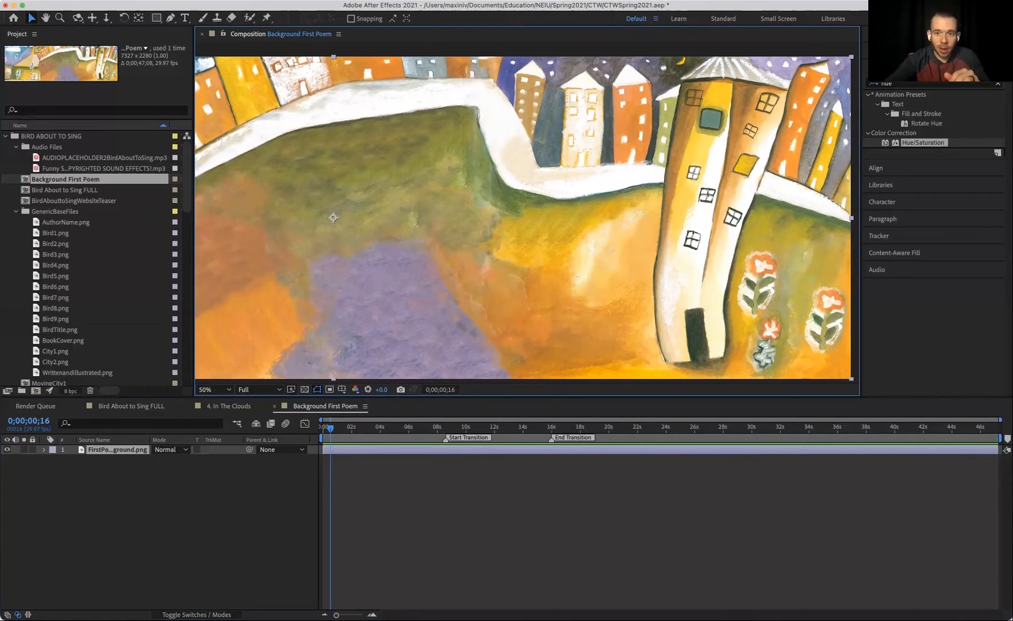
left_click(213, 389)
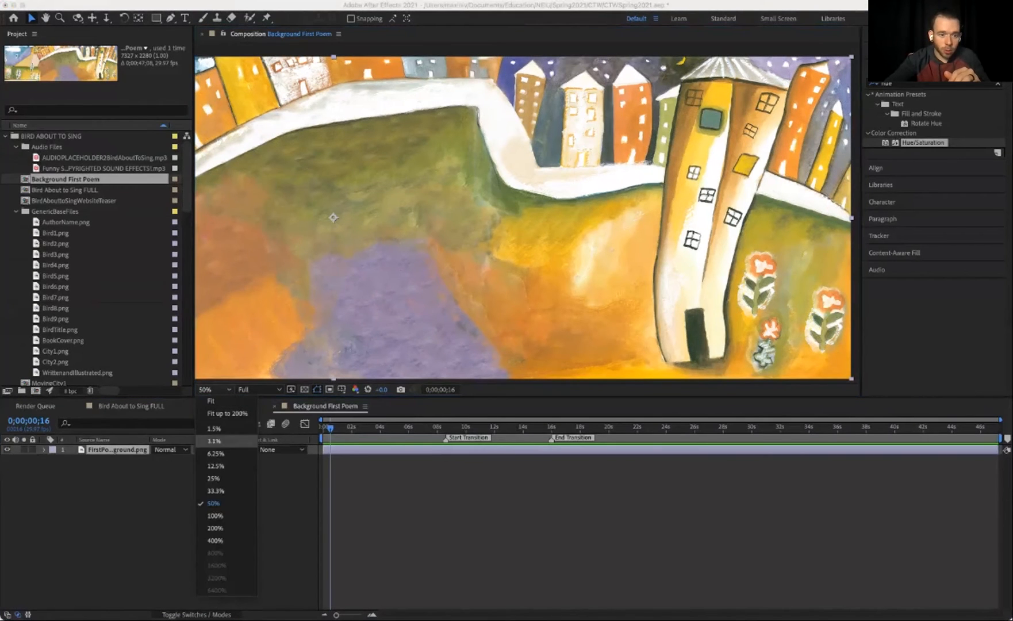
left_click(215, 490)
key("space")
left_click_drag(449, 229, 516, 237)
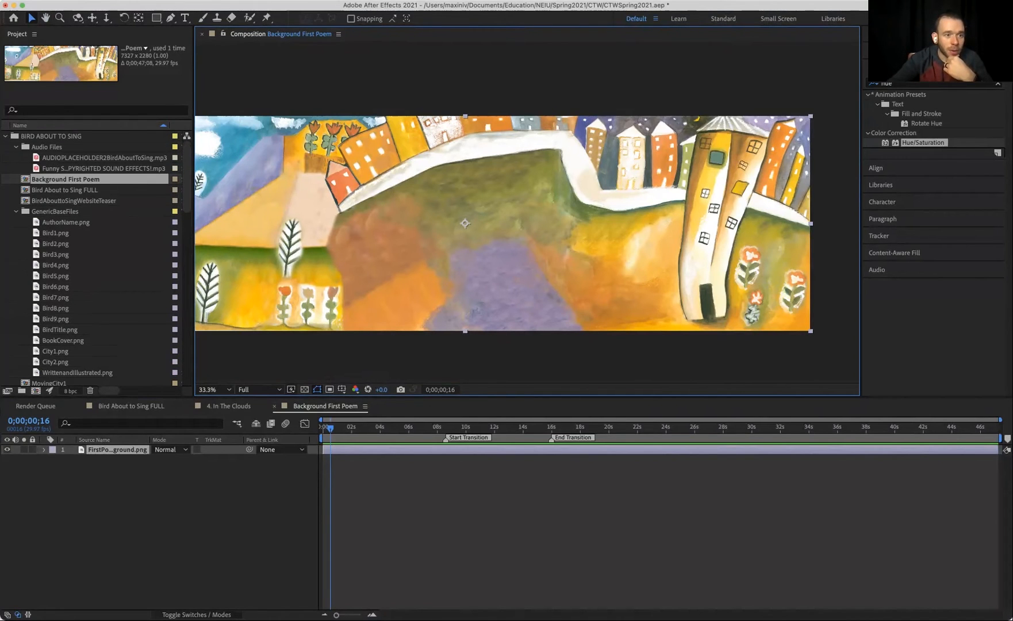
Add StillBiker.png and StillBikerArm.png from the First Poem base files to the orange ground, at position 2778, 1760.
left_click(16, 211)
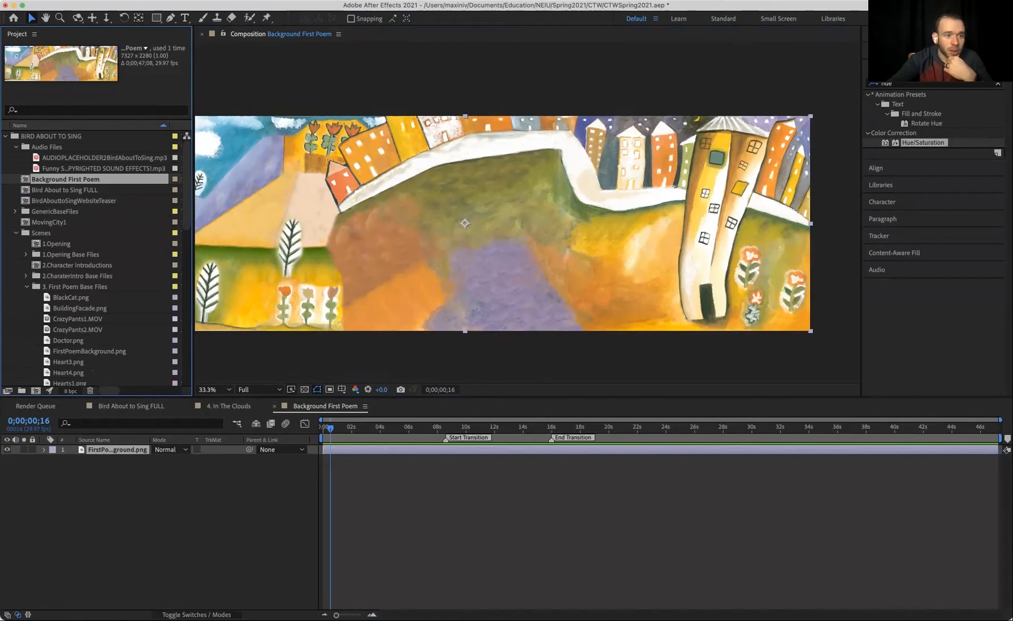
scroll(97, 258, "down", 3)
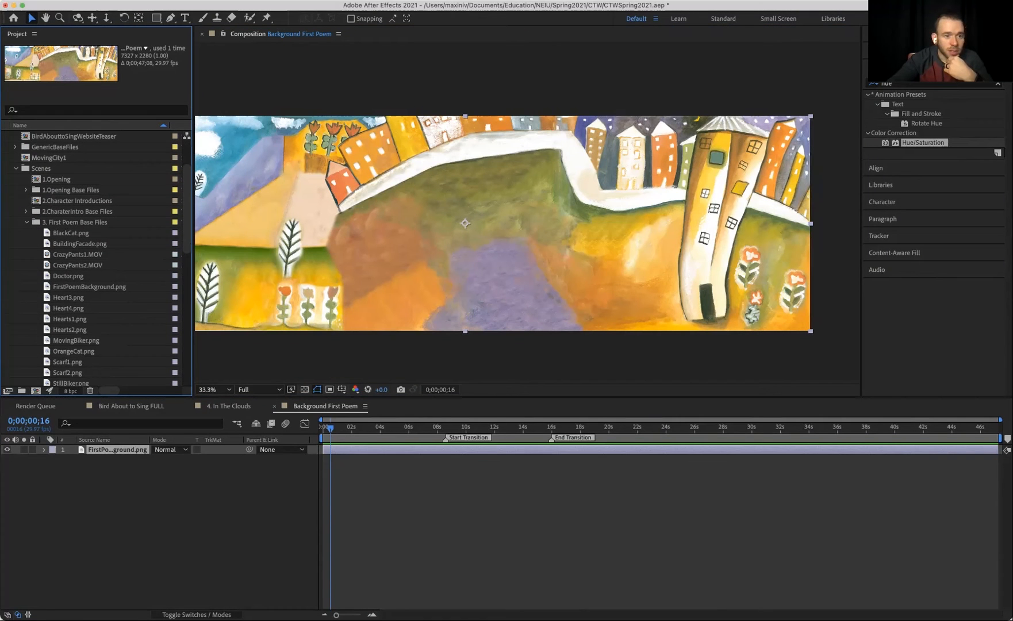
scroll(97, 258, "down", 5)
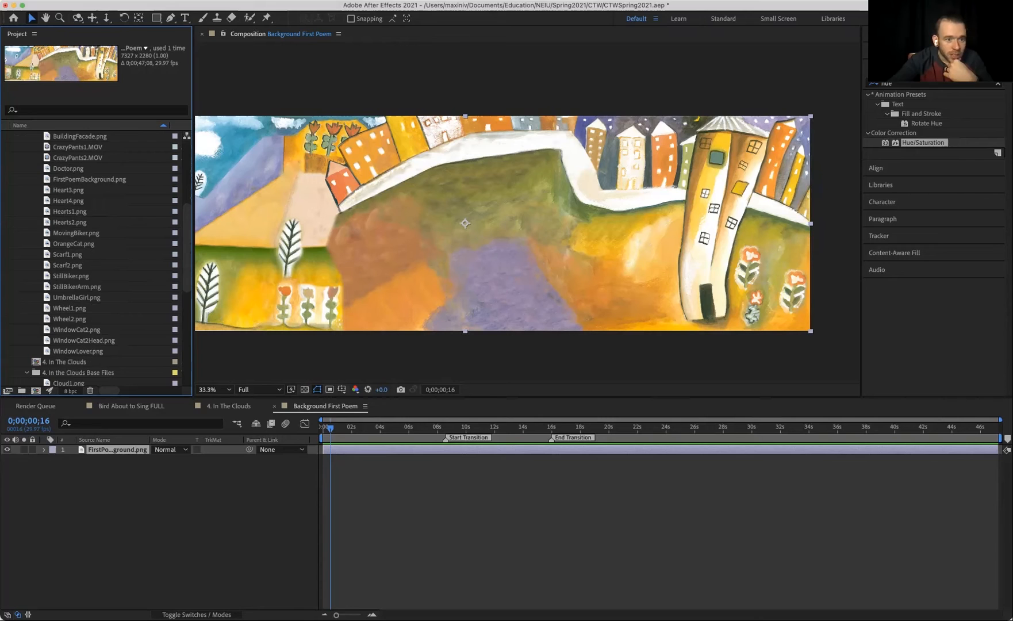
left_click(72, 276)
left_click(79, 287, "shift")
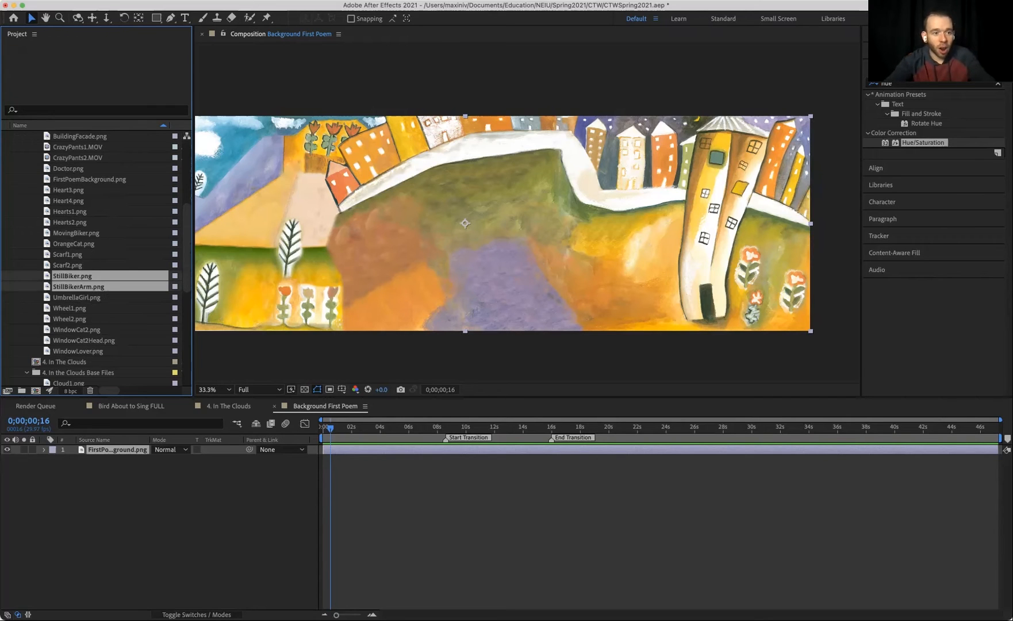
left_click_drag(78, 287, 382, 281)
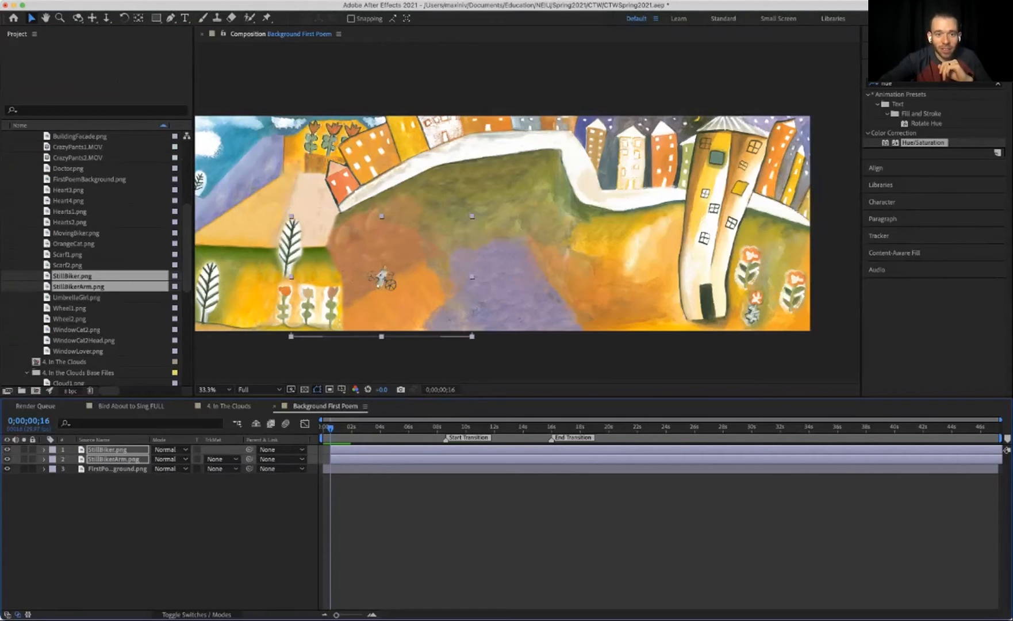
key("shift+Down")
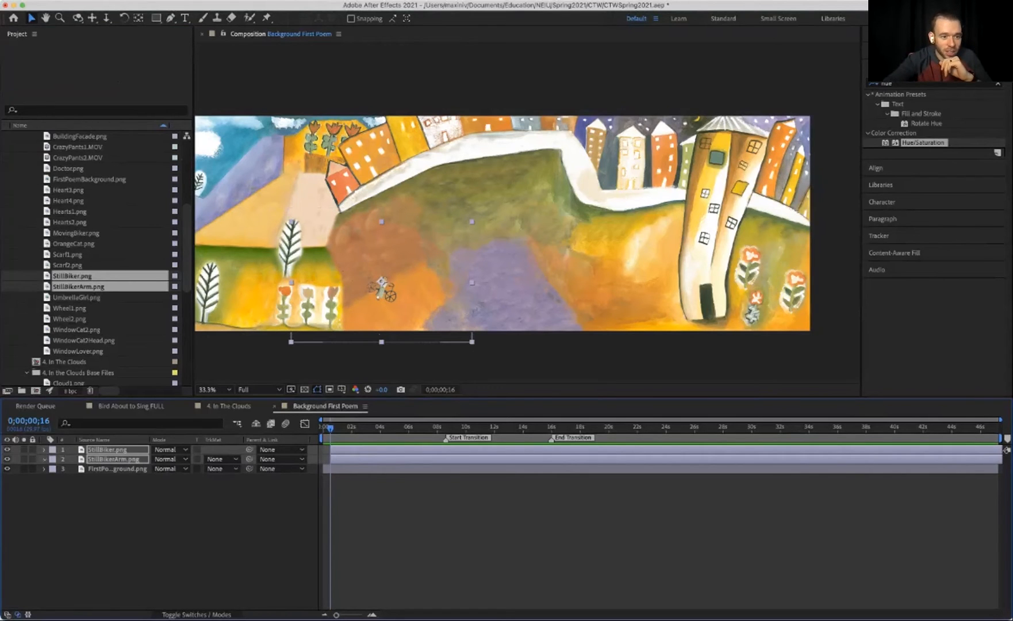
Scale both StillBiker layers up to 210%.
left_click(45, 450)
left_click(53, 478)
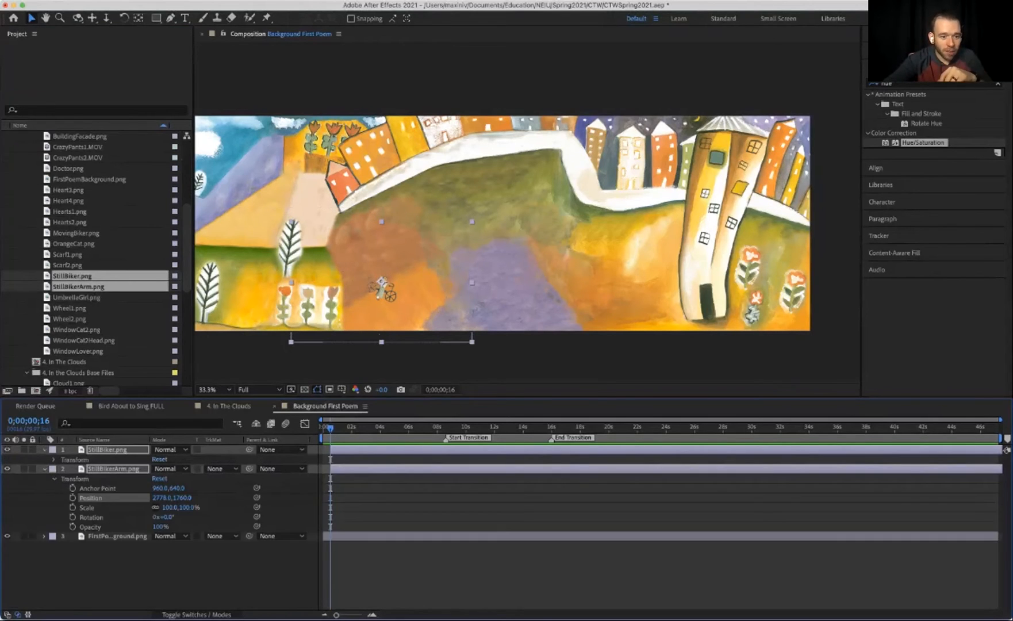
left_click(170, 507)
key("shift+Up")
key("shift+Up")
key("shift+Up")
key("shift+Up")
key("shift+Up")
key("shift+Up")
key("shift+Up")
key("shift+Up")
key("shift+Up")
key("shift+Up")
key("shift+Up")
key("Return")
Nudge both StillBiker layers up and right to position 2838, 1640.
key("shift+Up")
key("shift+Up")
key("shift+Up")
key("shift+Up")
key("shift+Right")
key("shift+Right")
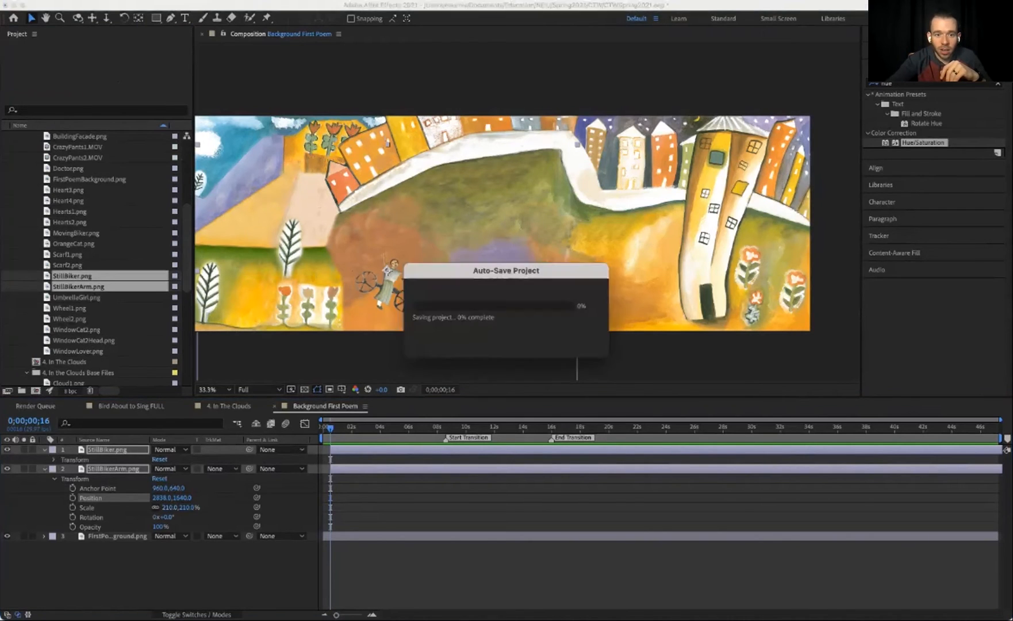
Compare the biker with the book PDF's illustration and move both biker layers up beside the red house, to position 2388, 452.
key("super+Tab")
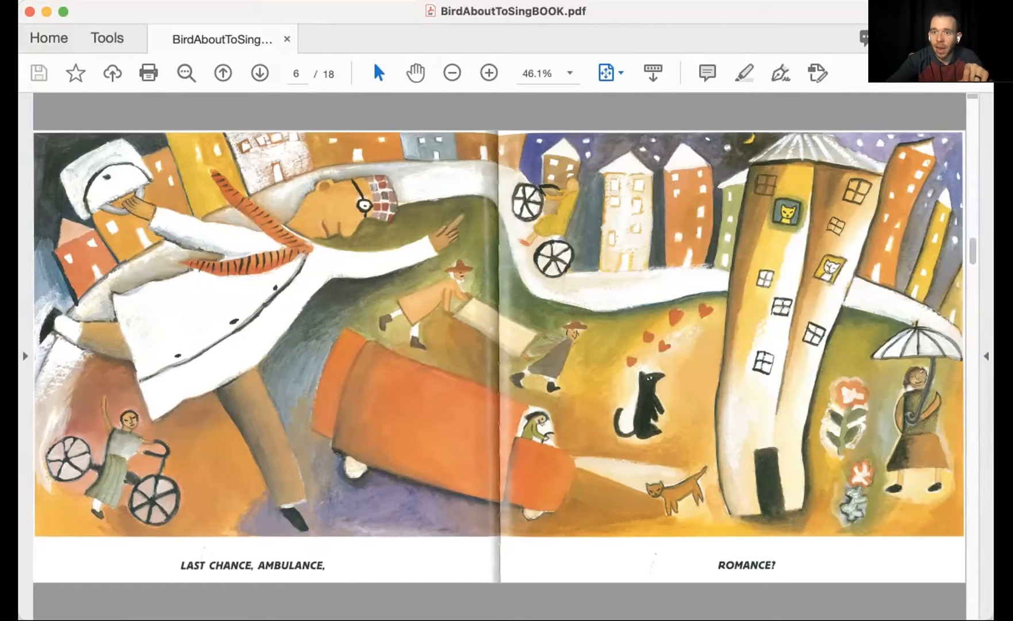
key("super+Tab")
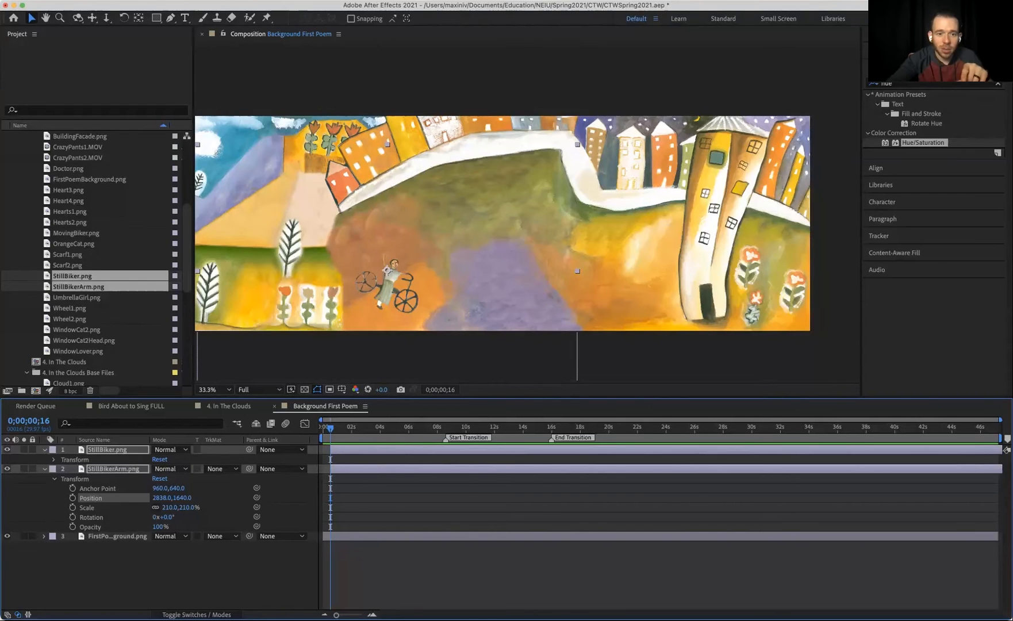
left_click(113, 469)
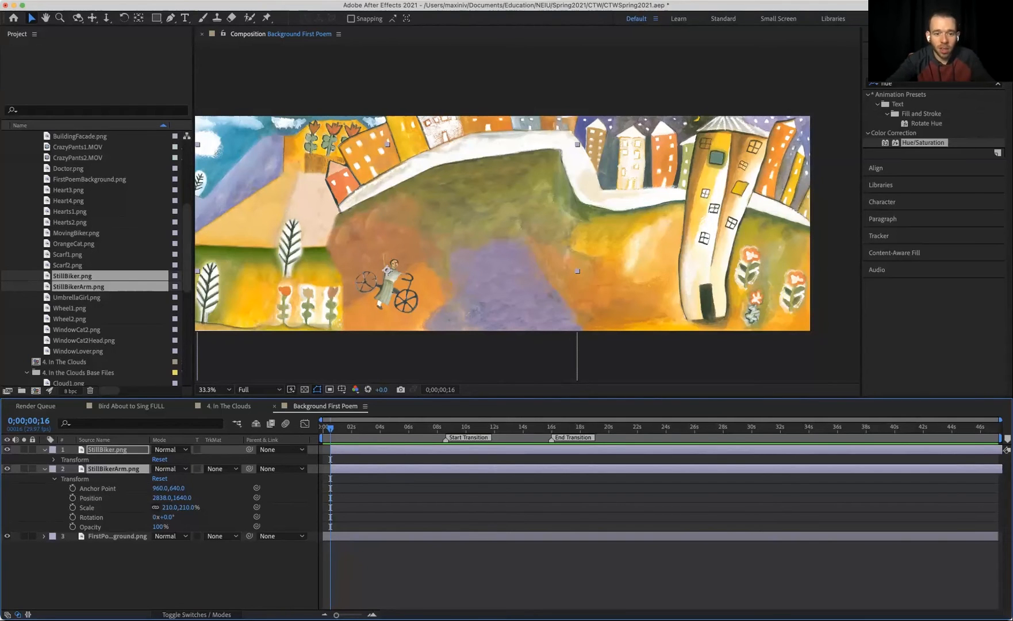
left_click_drag(388, 284, 348, 173)
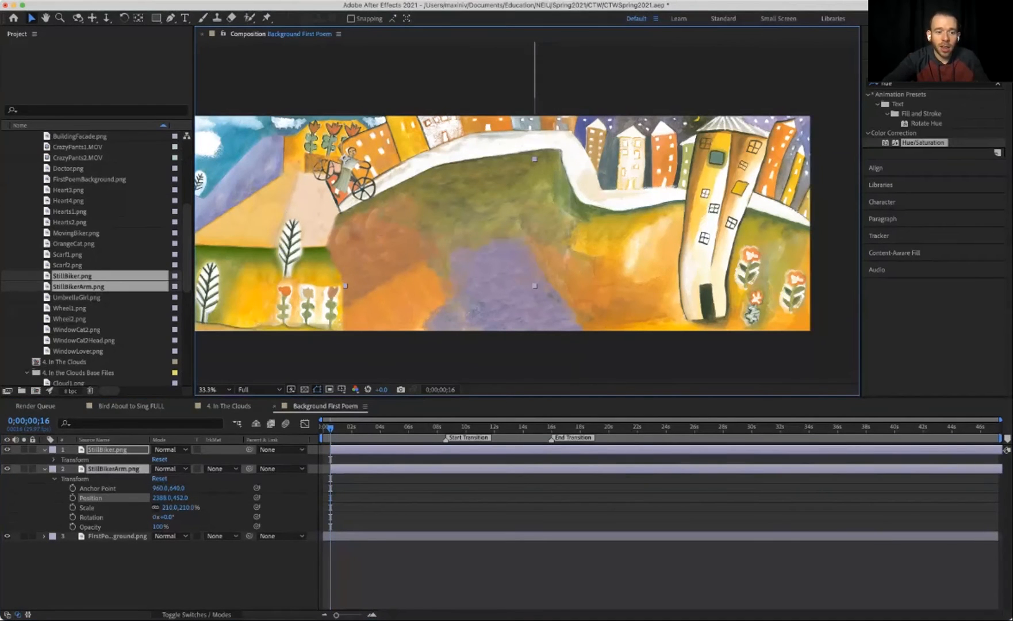
Set both biker layers' scale to 230% and place them on the orange ground at about 2859, 1658.
left_click(171, 507)
type("230")
key("Return")
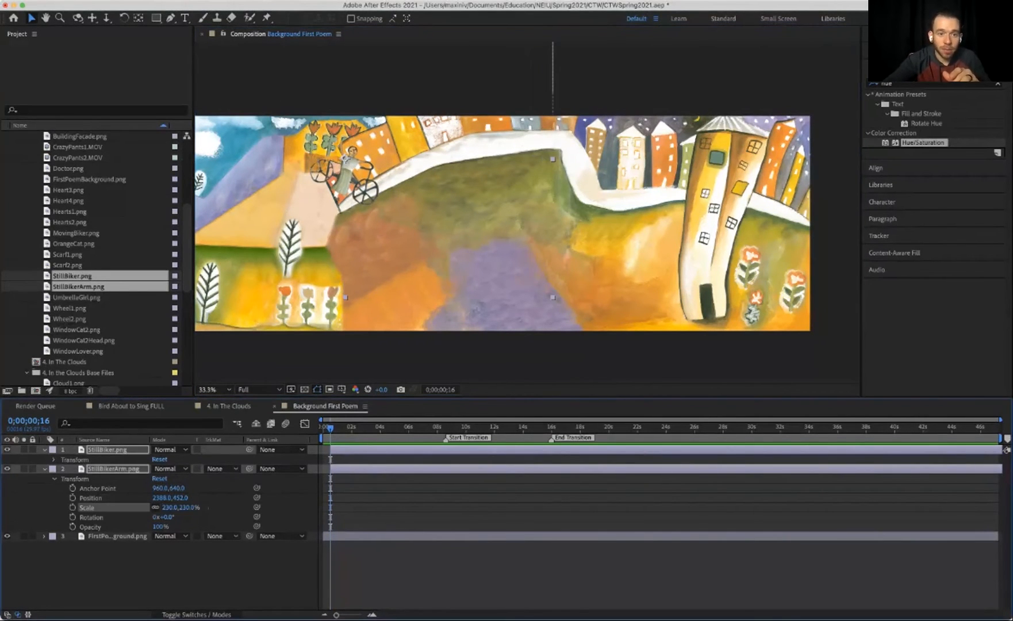
left_click_drag(345, 172, 390, 285)
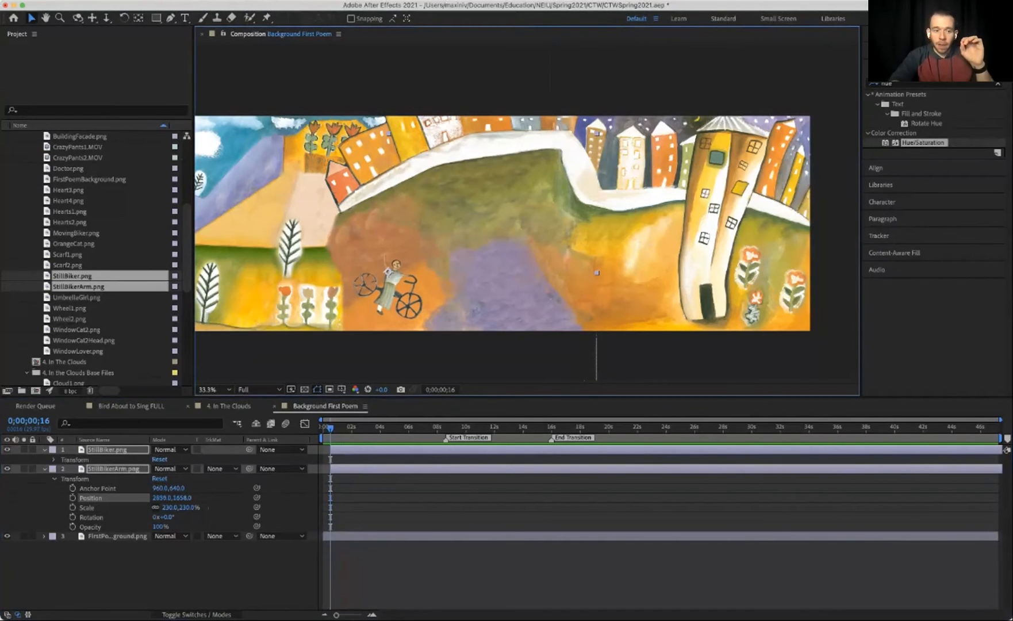
Open the 4. In The Clouds composition and preview its animation from 0;02;26;05.
left_click(228, 406)
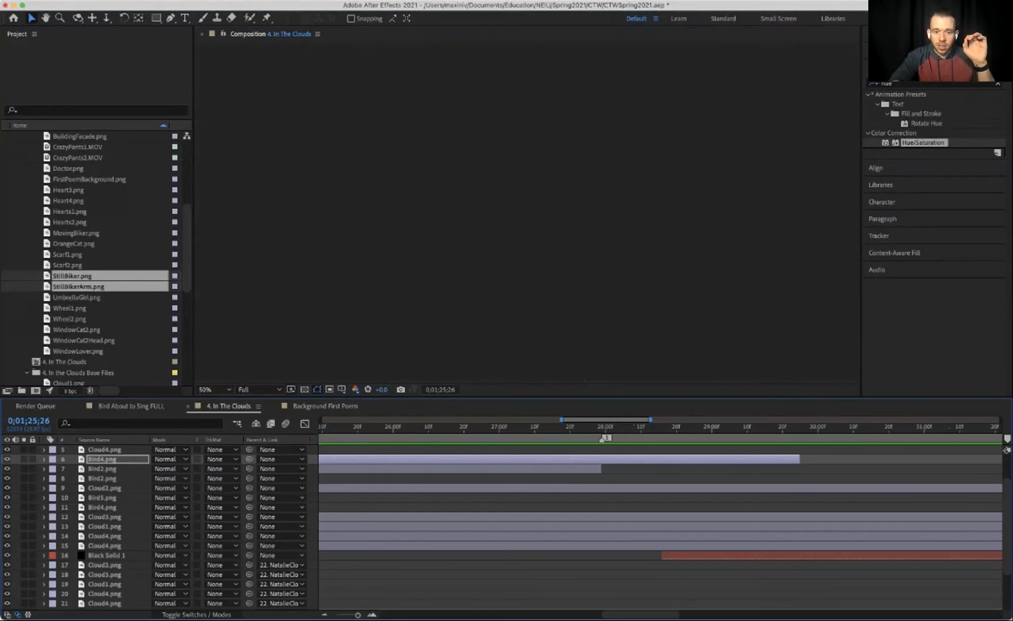
left_click(410, 428)
key("space")
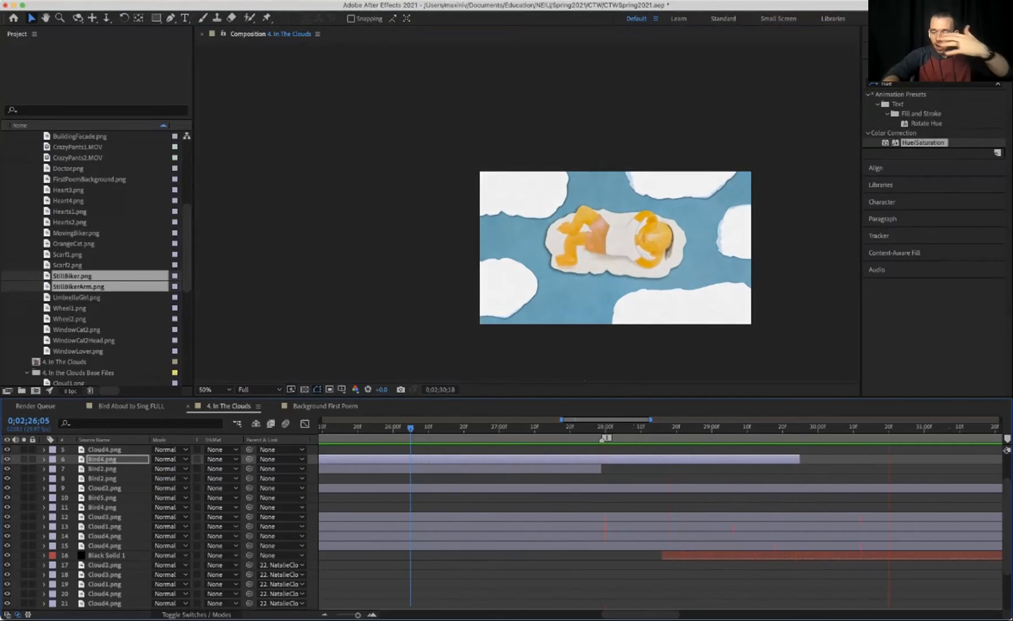
Copy the Drop Shadow effect from the Bird4.png layer in 4. In The Clouds to both biker layers in Background First Poem.
key("space")
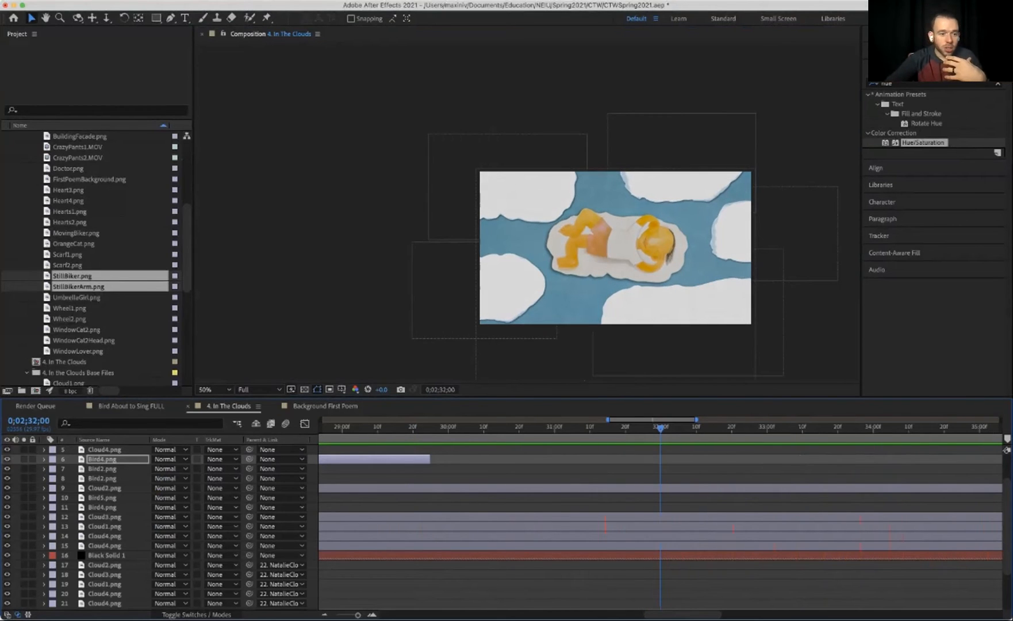
left_click(44, 460)
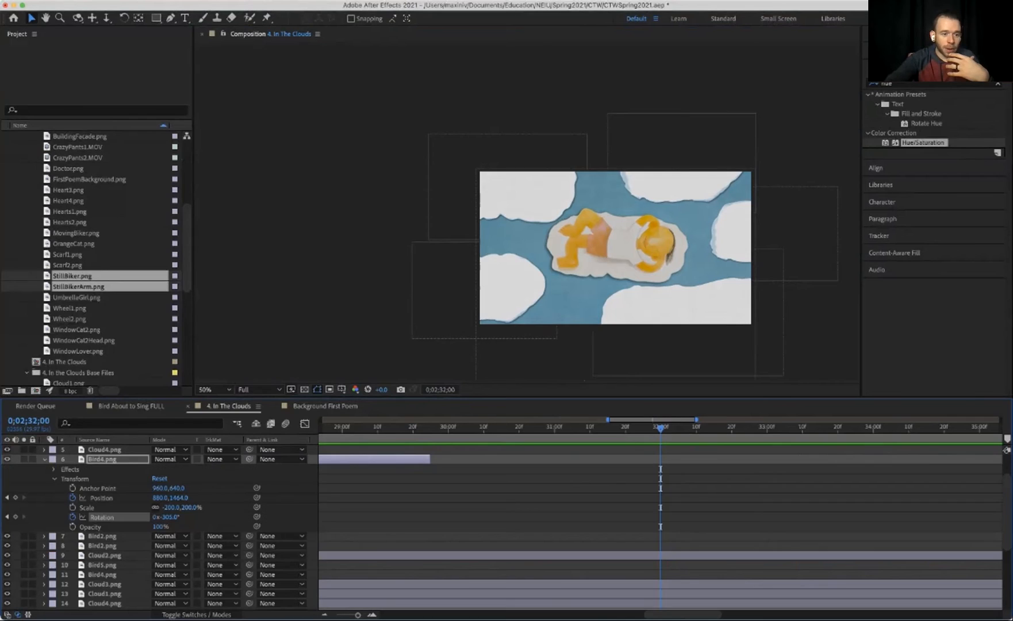
left_click(54, 469)
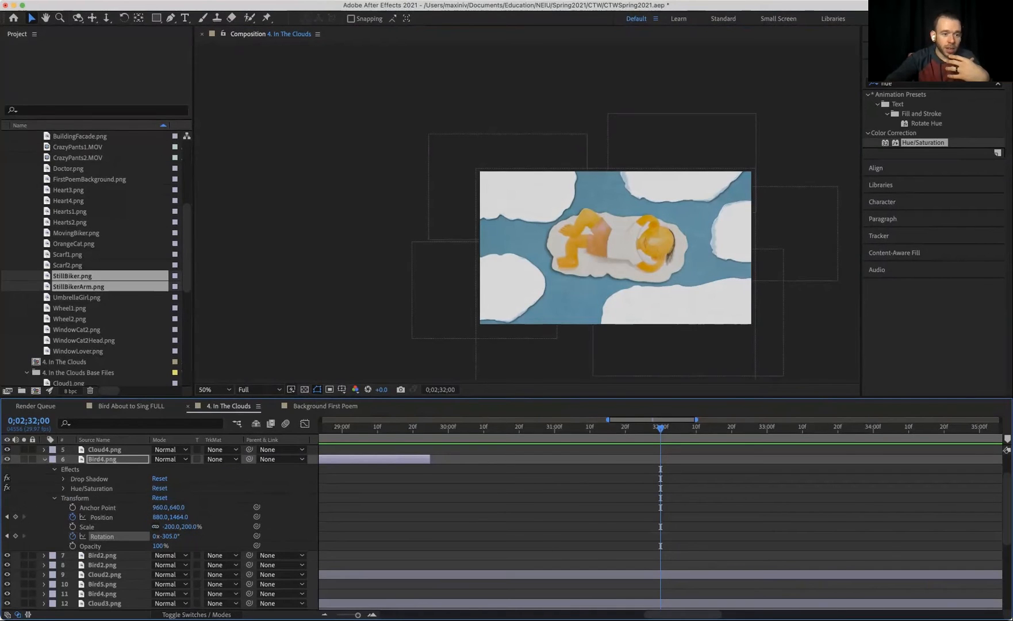
left_click(89, 479)
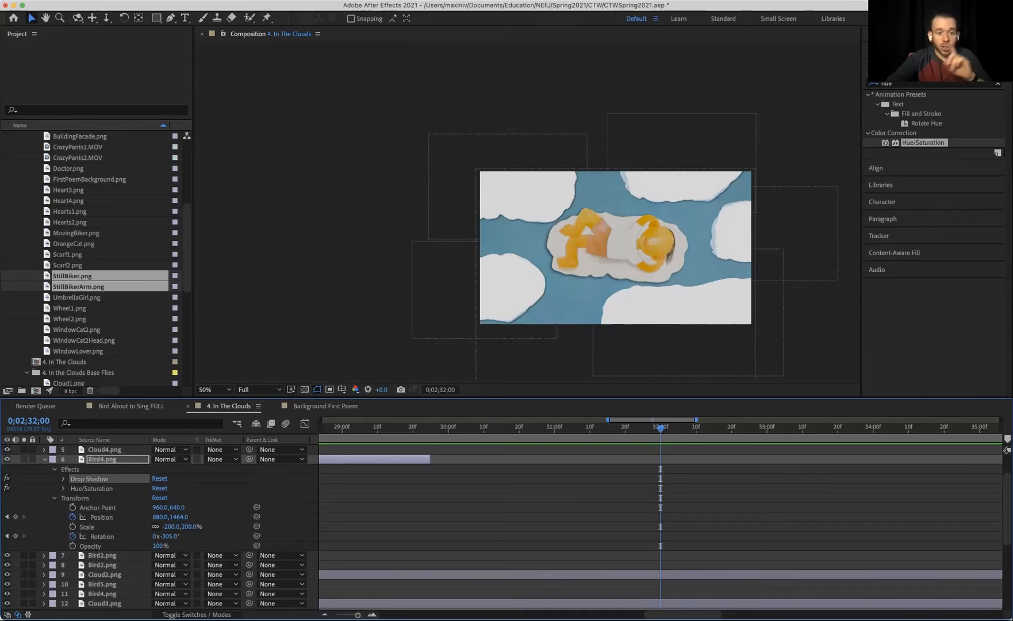
left_click(326, 406)
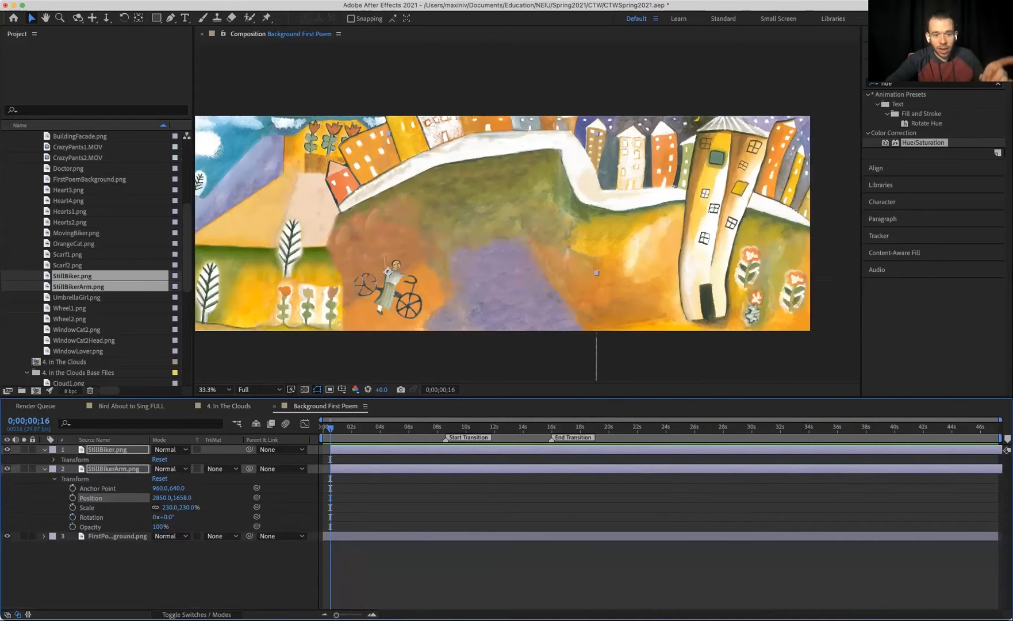
key("super+v")
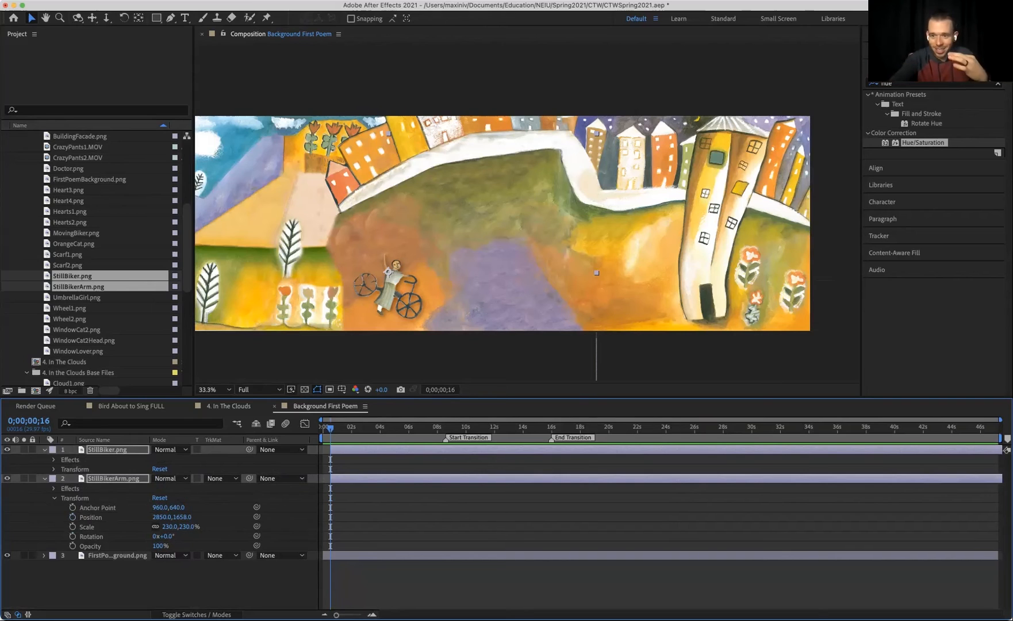
scroll(388, 272, "up", 7)
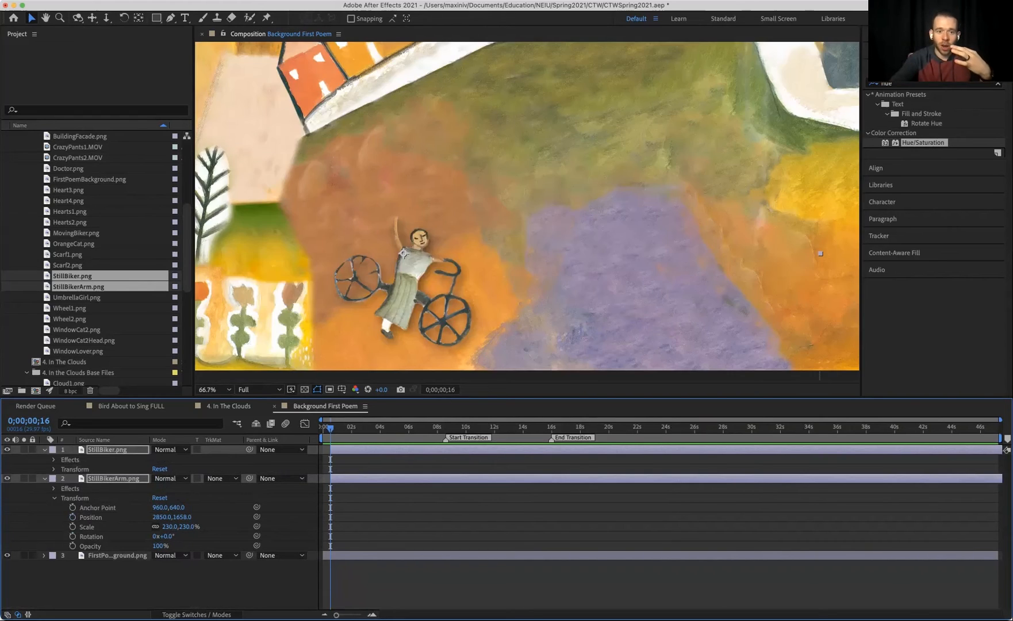
scroll(463, 177, "down", 2)
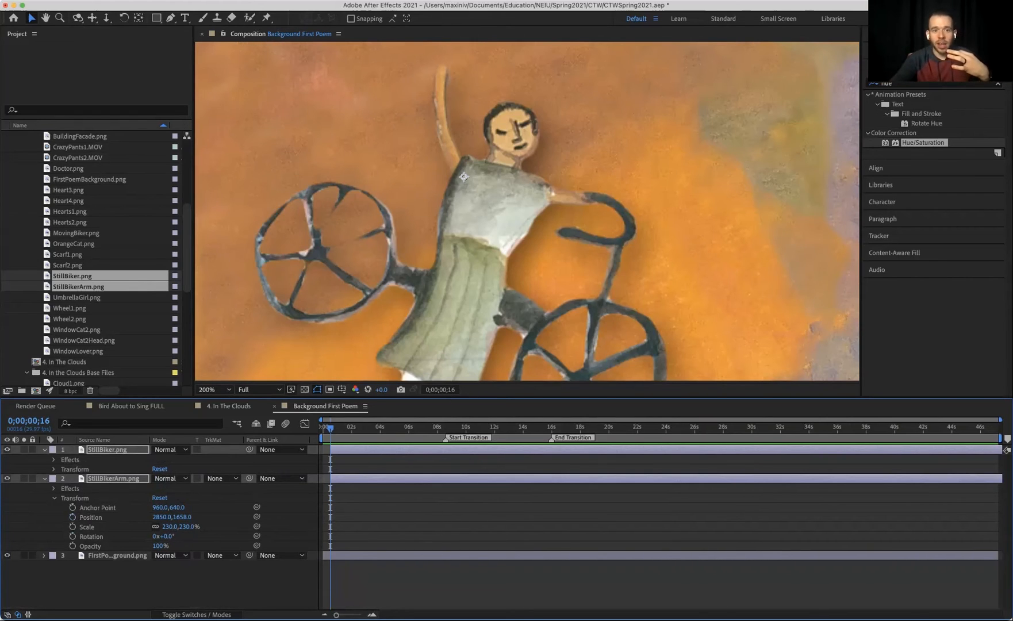
key("h")
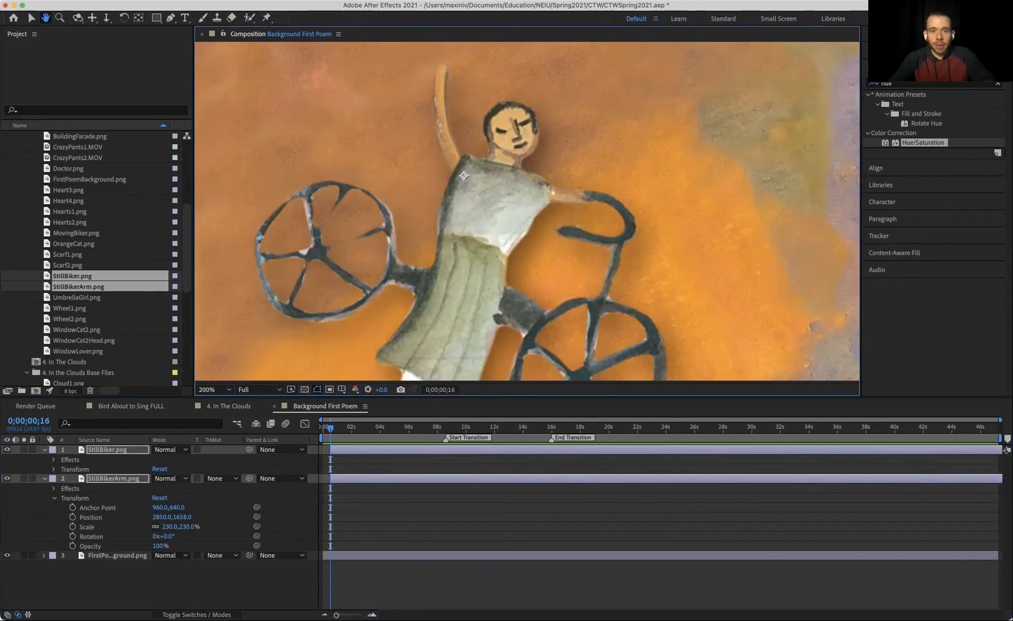
left_click_drag(464, 176, 471, 151)
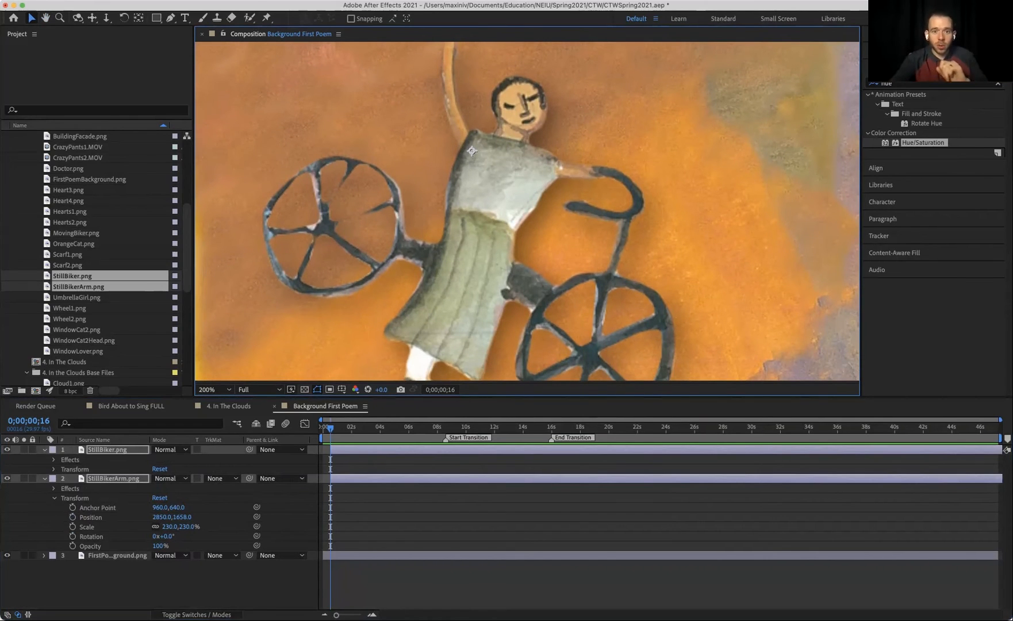
left_click(218, 581)
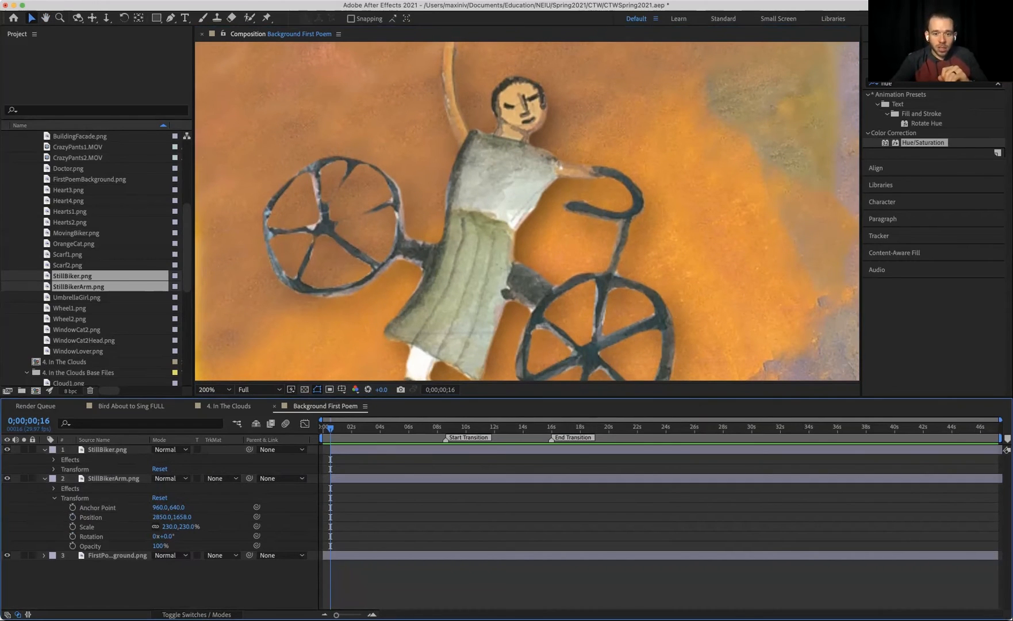
Set the Background First Poem time to 0;00;08;17 at the Start Transition marker and close the 4. In The Clouds composition.
key("k")
mouse_move(446, 428)
left_mouse_down()
mouse_move(491, 428)
mouse_move(446, 428)
left_mouse_up()
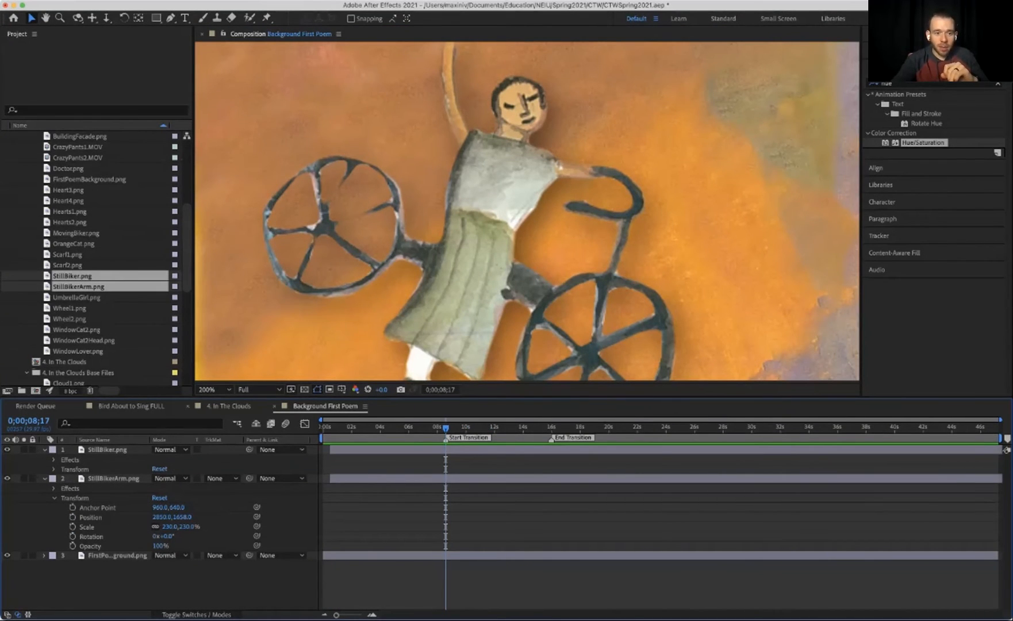
left_click(228, 406)
left_click(188, 406)
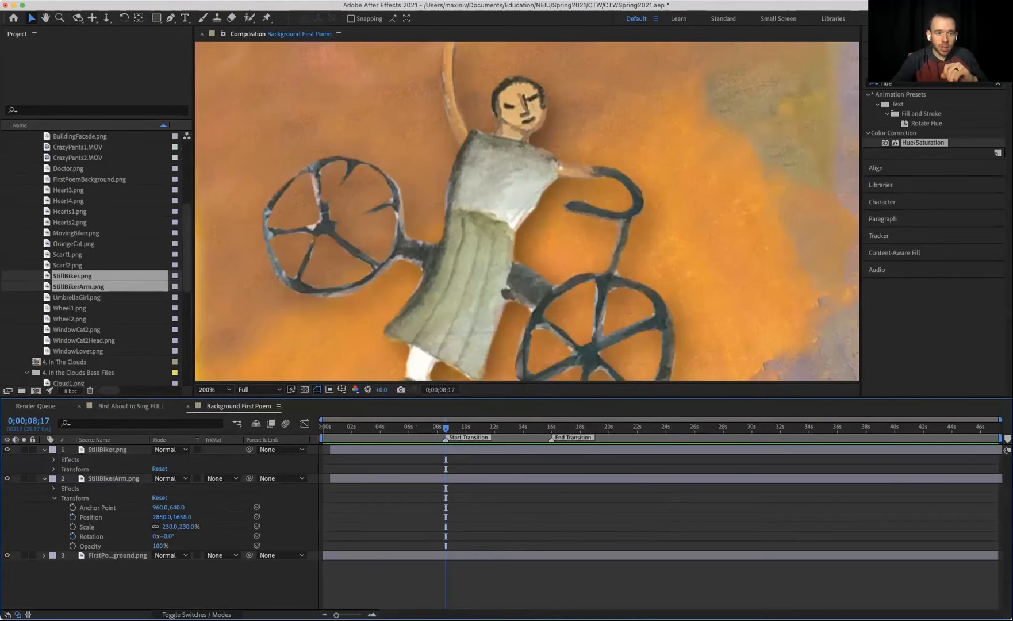
In Bird About to Sing FULL, scale the Background First Poem layer to 91% and move it right to position 3338, 366.
left_click(131, 406)
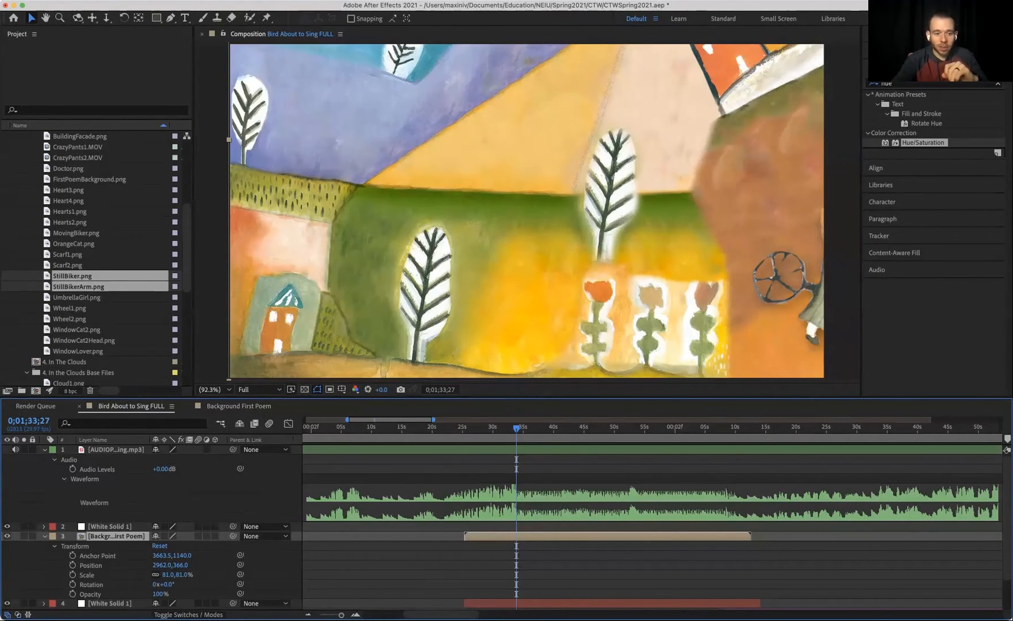
left_click(168, 575)
key("shift+Up")
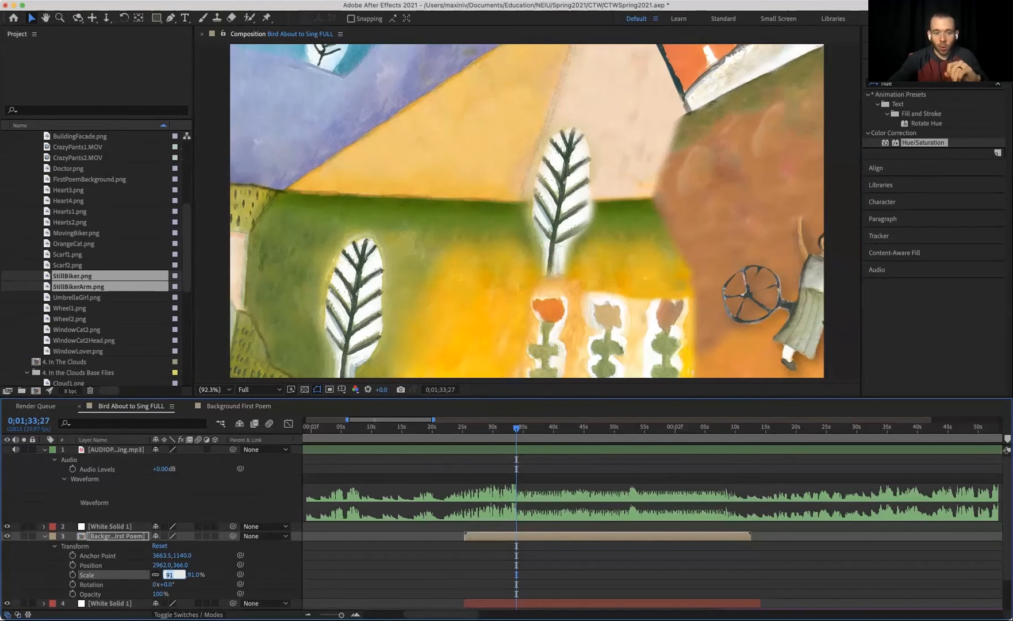
key("Return")
key("shift+Right")
key("shift+Right")
key("shift+Right")
key("shift+Right")
key("shift+Right")
key("shift+Right")
key("shift+Right")
key("shift+Right")
key("shift+Right")
key("shift+Right")
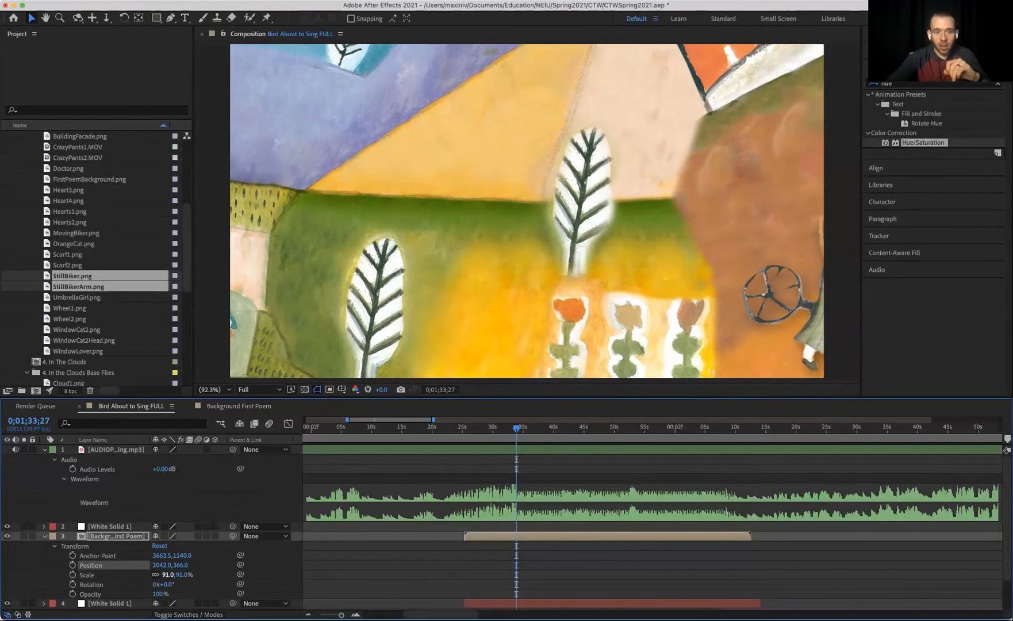
key("shift+Right")
key("shift+Right")
key("shift+Right")
key("shift+Right")
key("shift+Right")
key("shift+Right")
key("shift+Right")
key("shift+Right")
key("shift+Right")
key("shift+Right")
key("shift+Right")
key("shift+Right")
key("shift+Right")
key("shift+Right")
key("shift+Right")
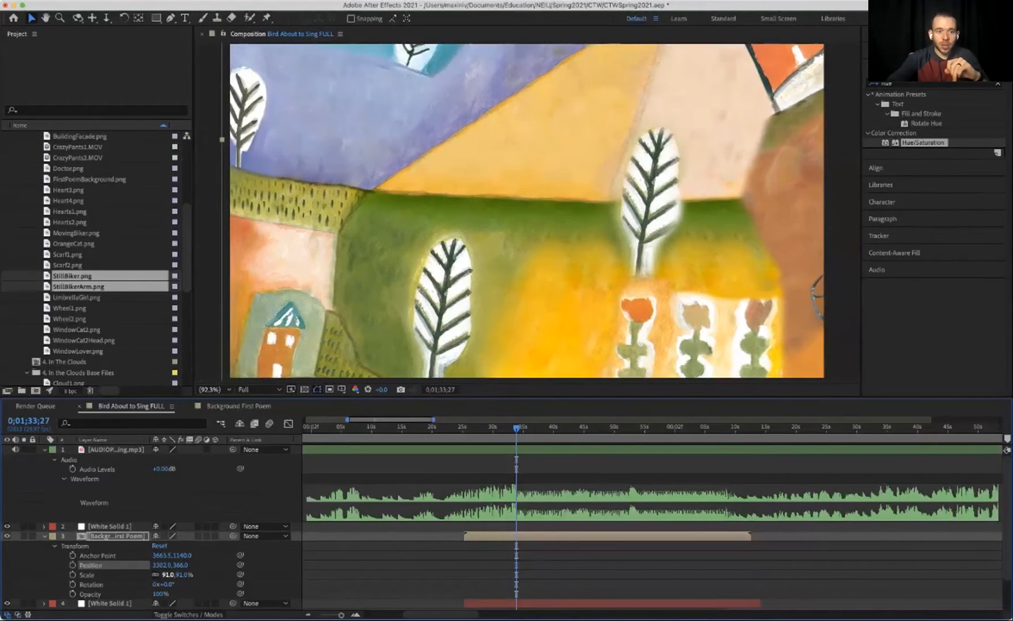
key("Left")
key("Left")
key("Left")
key("Left")
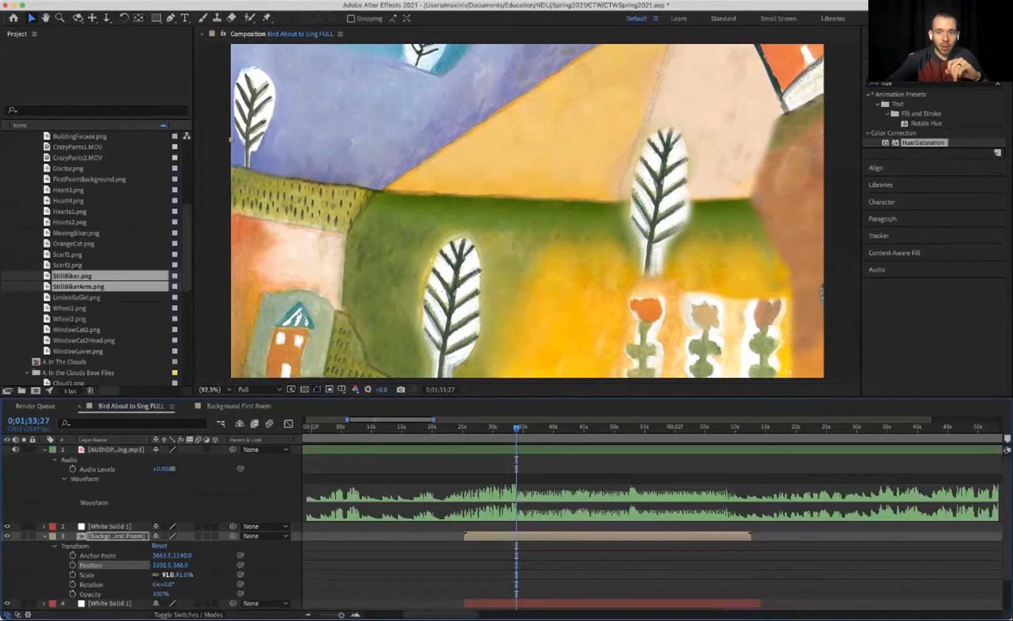
Set the background layer's scale to 94% and shift it right to position 3440, 366, aligning its left edge with the frame.
left_click(168, 575)
key("Up")
key("Up")
key("Up")
key("Return")
key("shift+Right")
key("Right")
key("Right")
key("Right")
key("Right")
key("Right")
key("Right")
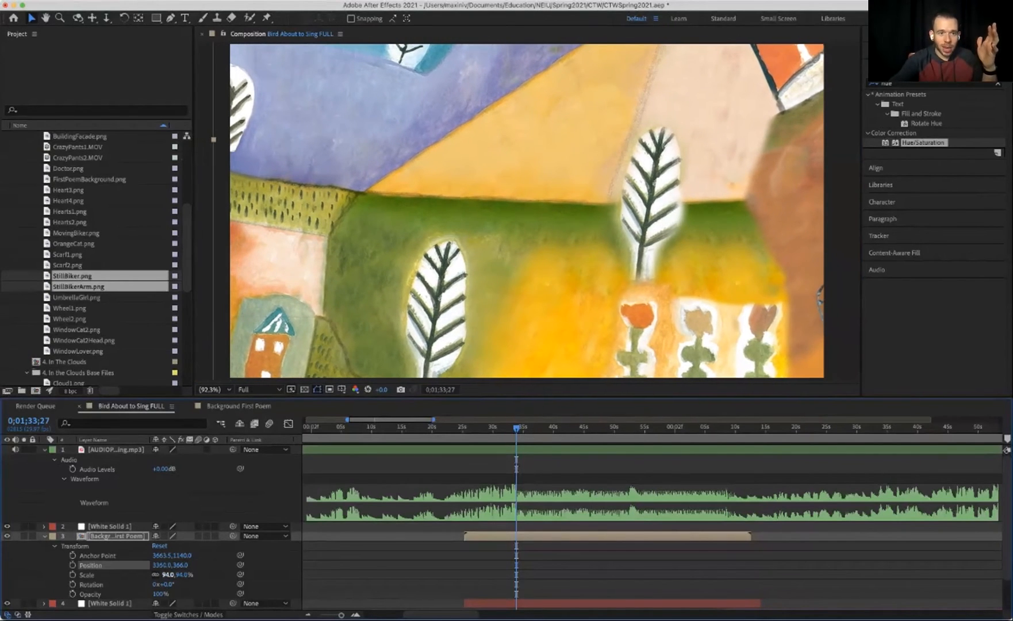
key("shift+Right")
key("shift+Right")
key("shift+Right")
key("shift+Right")
key("shift+Right")
key("shift+Right")
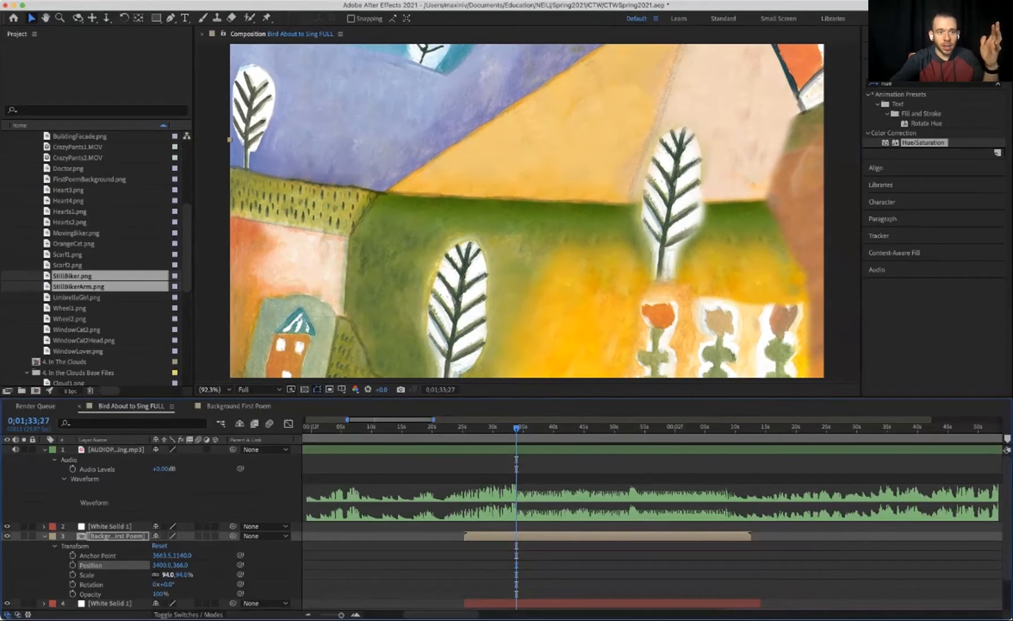
Move the background layer up to position 3440, 218 so the little house and flower row fit in the frame.
key("Up")
key("Up")
key("shift+Up")
key("shift+Up")
key("shift+Up")
key("shift+Up")
key("shift+Up")
key("shift+Up")
key("shift+Up")
key("shift+Up")
key("shift+Up")
key("shift+Up")
key("shift+Up")
key("shift+Up")
key("shift+Up")
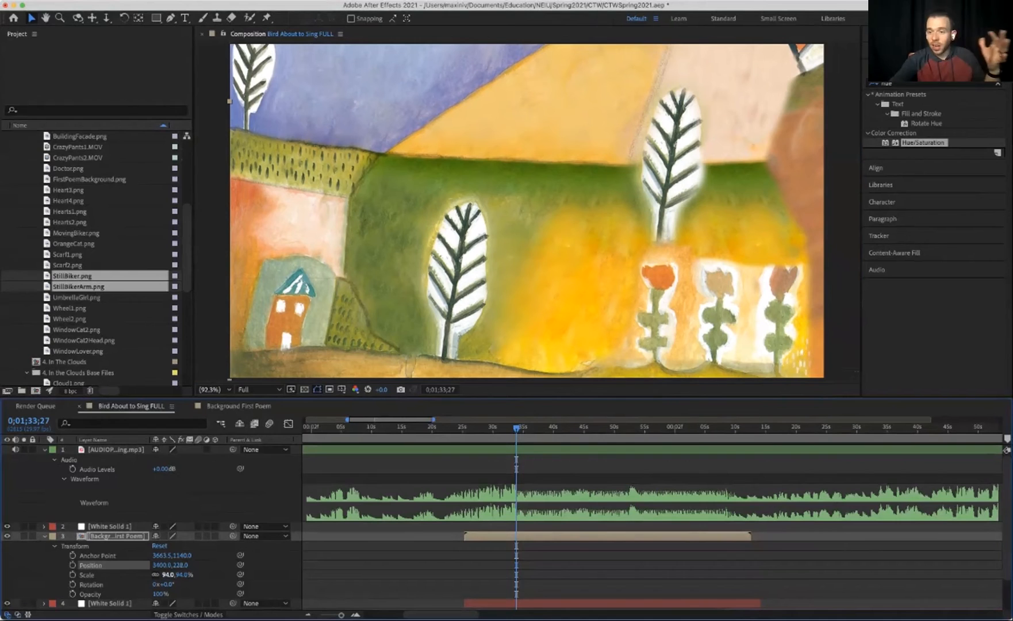
Try the background layer lower at a vertical position of 638, then return it to 3440, 218.
key("shift+Down")
key("shift+Down")
key("shift+Down")
key("shift+Down")
key("shift+Down")
key("shift+Down")
key("shift+Down")
key("shift+Down")
key("shift+Down")
key("shift+Down")
key("shift+Down")
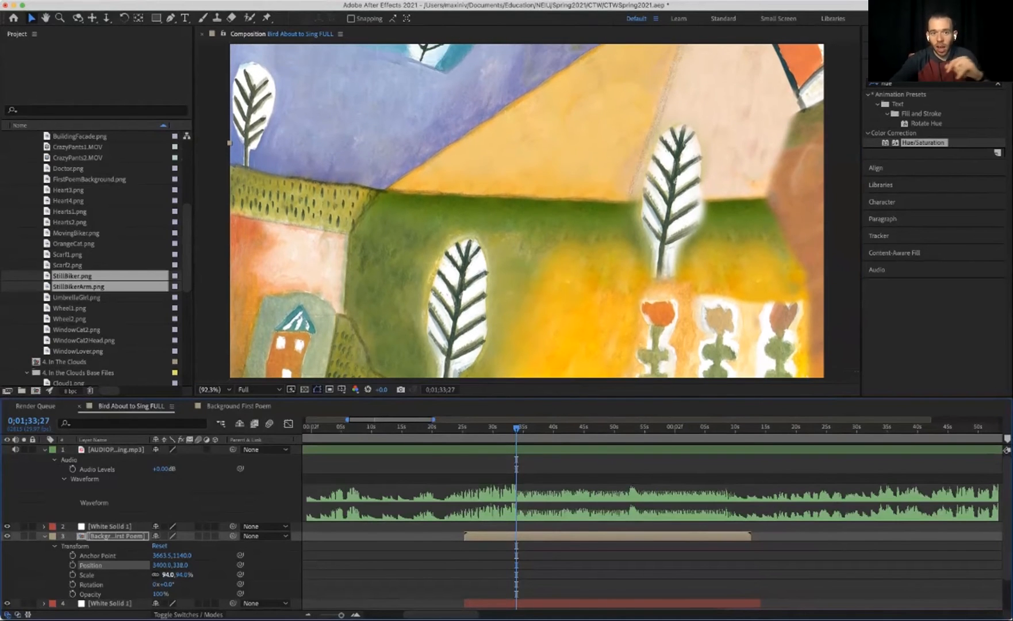
key("shift+Down")
key("shift+Down")
key("shift+Down")
key("shift+Down")
key("shift+Down")
key("shift+Down")
key("shift+Down")
key("shift+Down")
key("shift+Down")
key("shift+Down")
key("shift+Down")
key("shift+Down")
key("shift+Down")
key("shift+Down")
key("shift+Down")
key("shift+Down")
key("shift+Down")
key("shift+Down")
key("shift+Down")
key("shift+Down")
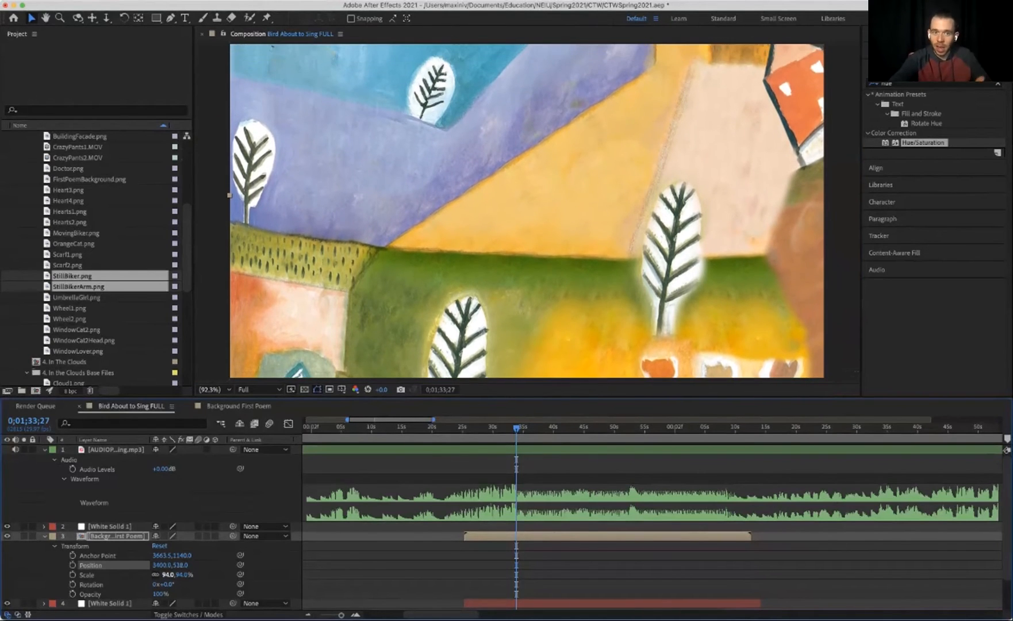
key("shift+Down")
key("shift+Down")
key("shift+Down")
key("shift+Down")
key("shift+Down")
key("shift+Down")
key("shift+Down")
key("shift+Down")
key("shift+Down")
key("shift+Down")
key("shift+Up")
key("shift+Up")
key("shift+Up")
key("shift+Up")
key("shift+Up")
key("shift+Up")
key("shift+Up")
key("shift+Up")
key("shift+Up")
key("shift+Up")
key("shift+Up")
key("shift+Up")
key("shift+Up")
key("shift+Up")
key("shift+Up")
key("shift+Up")
key("shift+Up")
key("shift+Up")
key("shift+Up")
key("shift+Up")
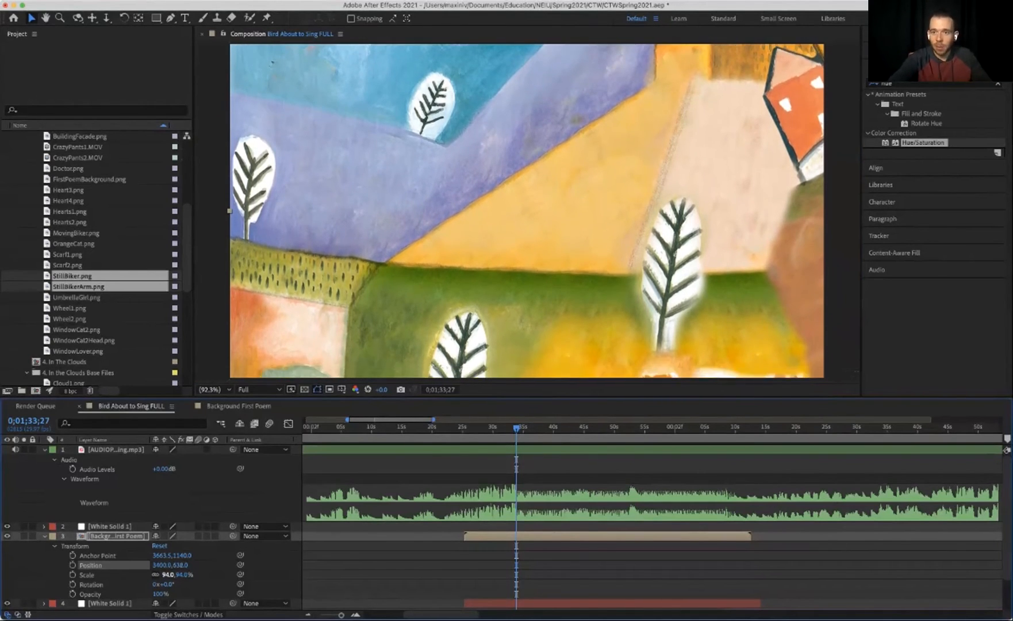
key("shift+Up")
key("shift+Up")
key("shift+Up")
key("shift+Up")
key("shift+Up")
key("shift+Up")
key("shift+Up")
key("shift+Up")
key("shift+Up")
key("shift+Up")
key("shift+Up")
key("shift+Up")
key("shift+Up")
key("shift+Up")
key("shift+Up")
key("shift+Up")
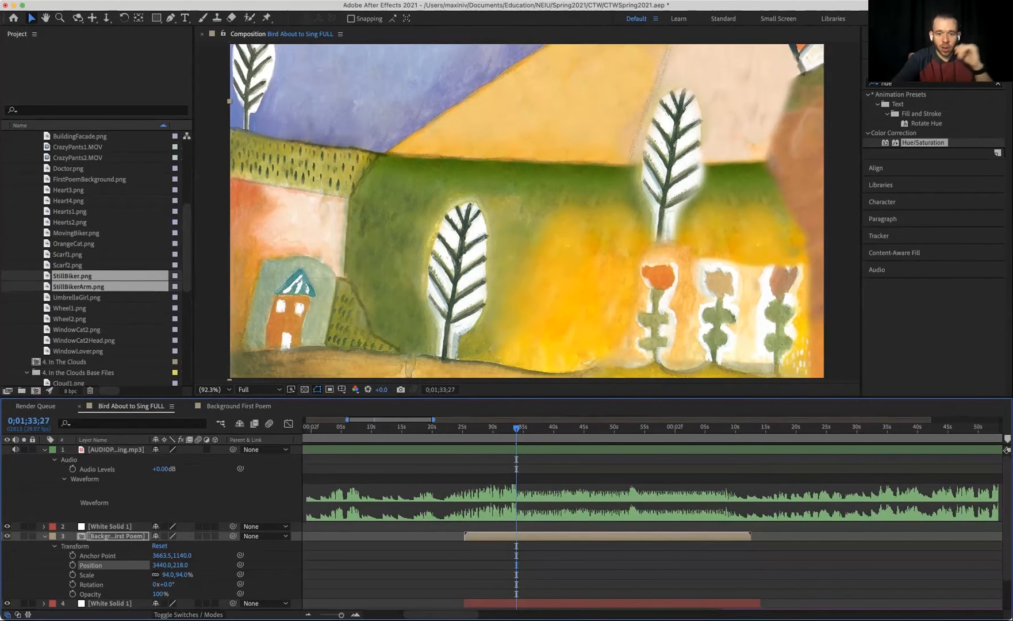
Open the Background First Poem composition and collapse the StillBiker.png layer's properties.
double_click(118, 535)
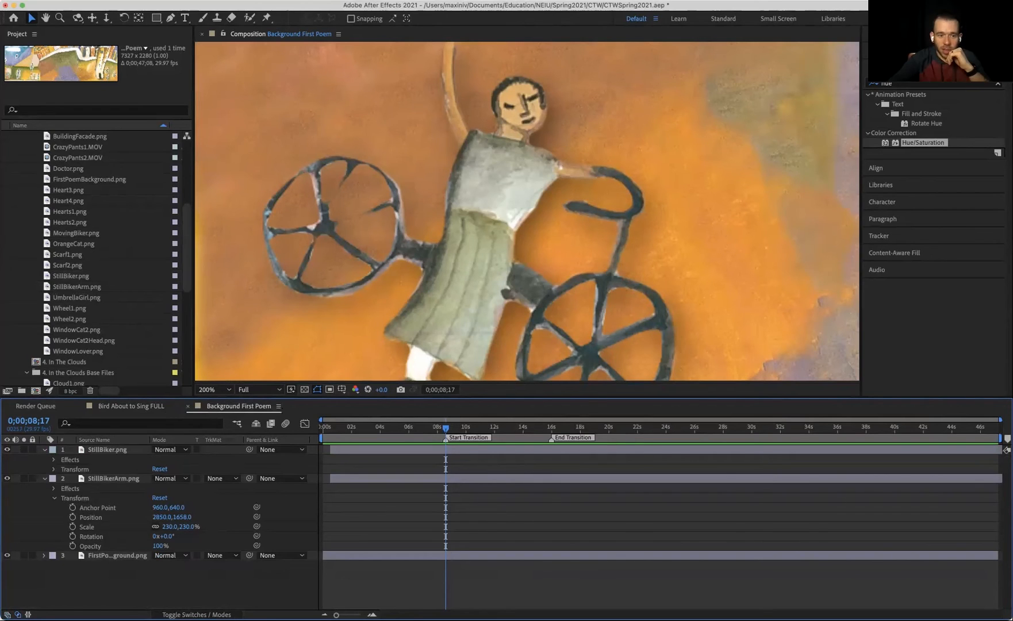
left_click(113, 478)
left_click(107, 449)
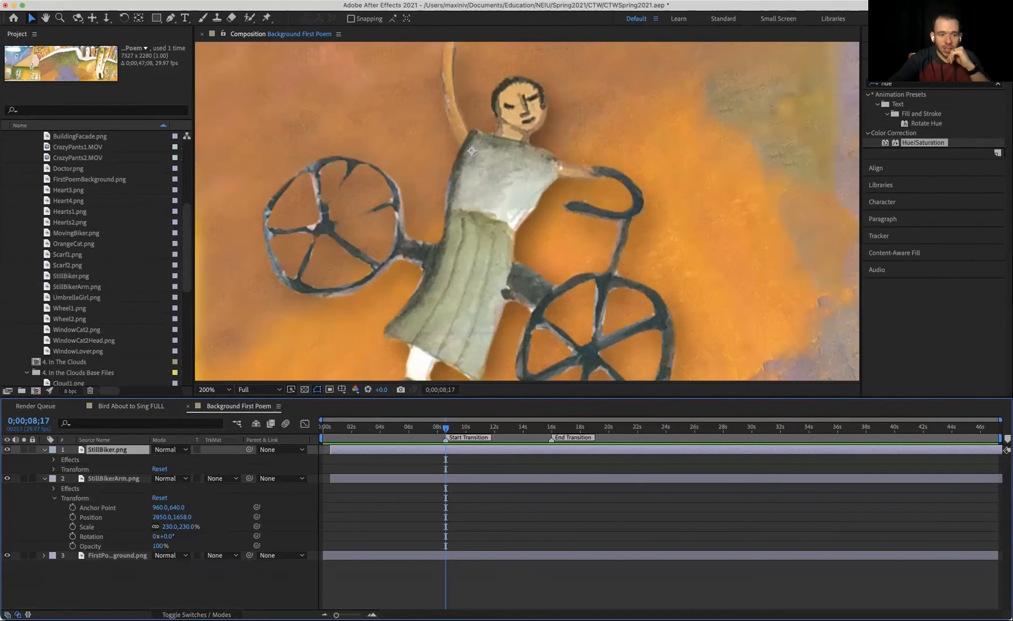
left_click(44, 449)
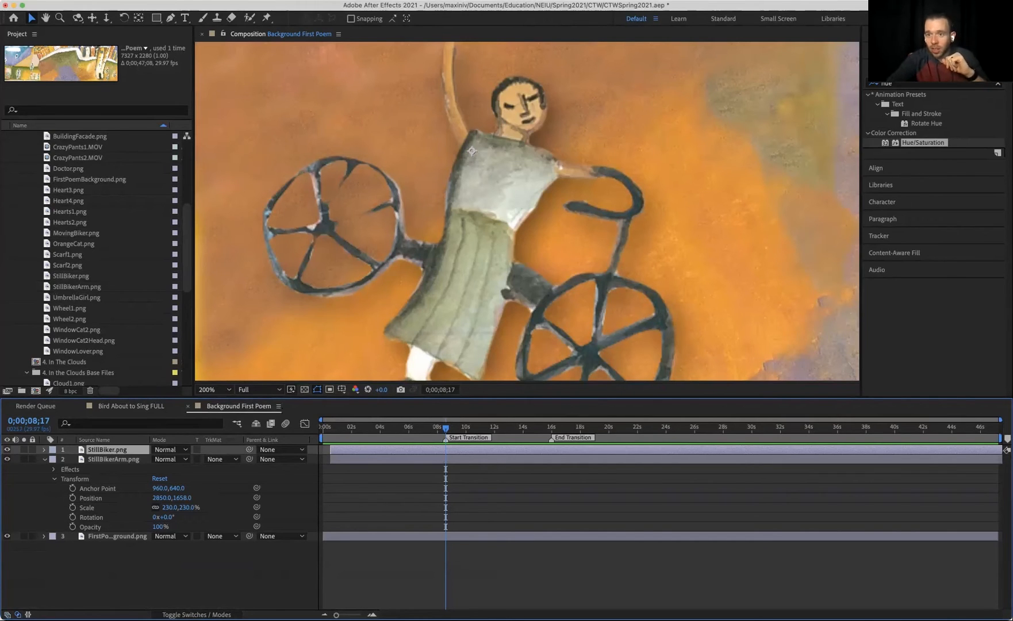
Find the Wiggle - rotation preset among the effects and apply it to the StillBikerArm.png layer.
left_click(882, 84)
type("wiggle")
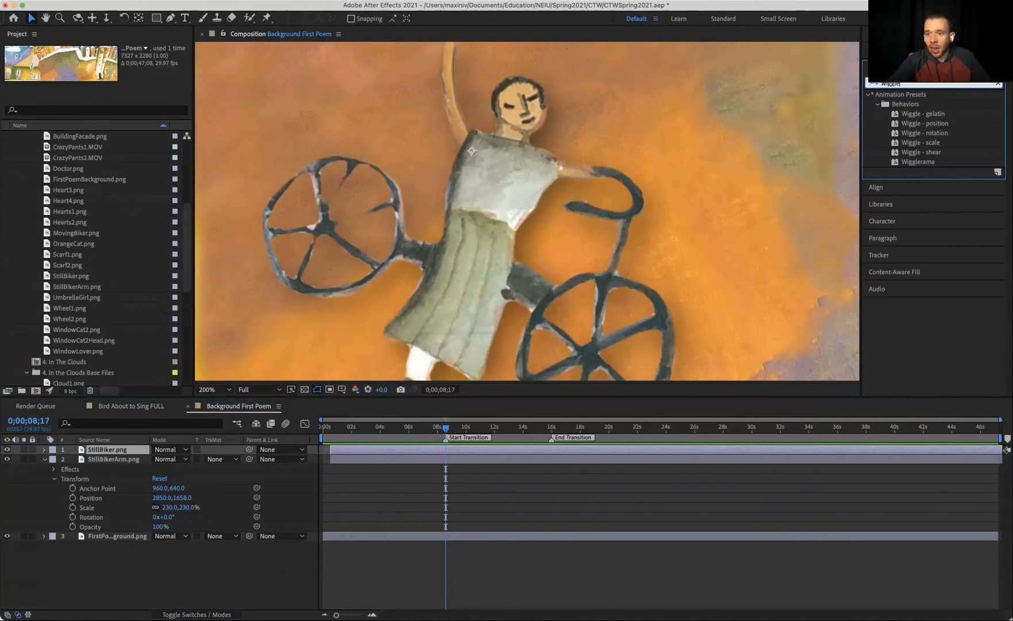
double_click(925, 133)
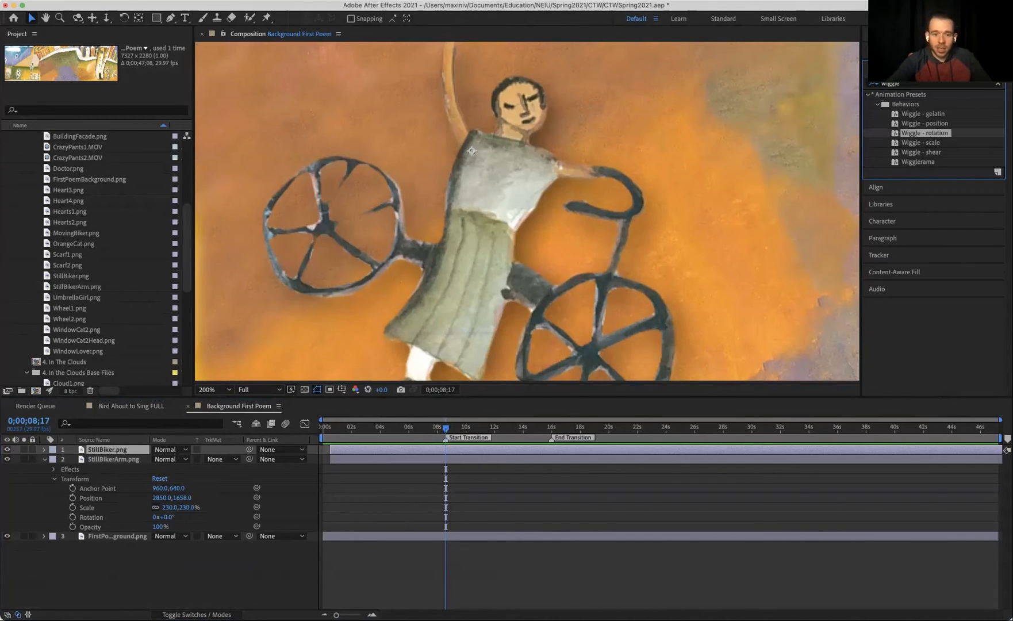
left_click(113, 459)
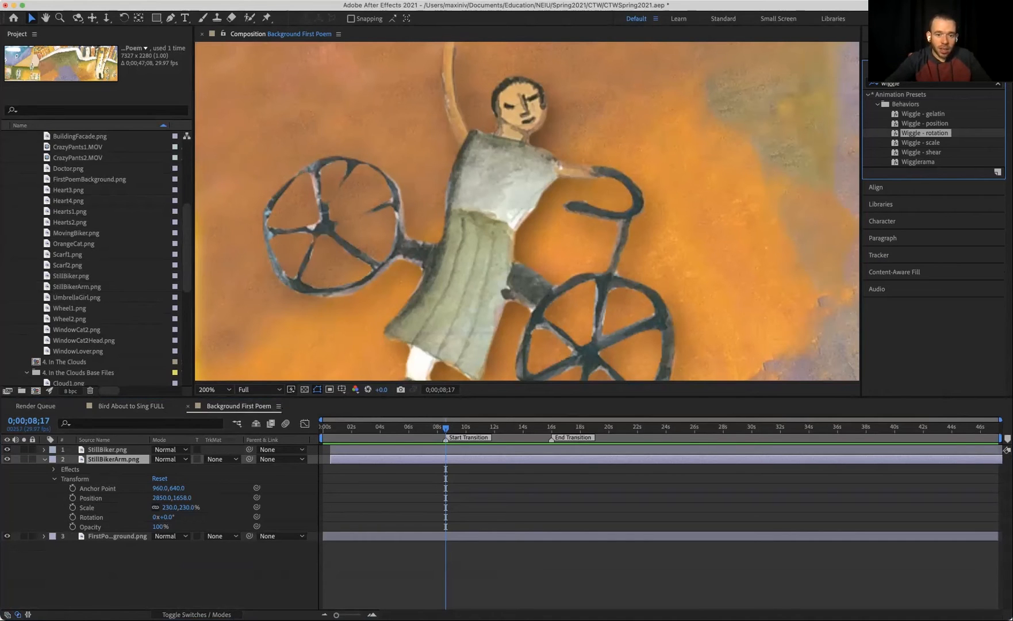
double_click(924, 133)
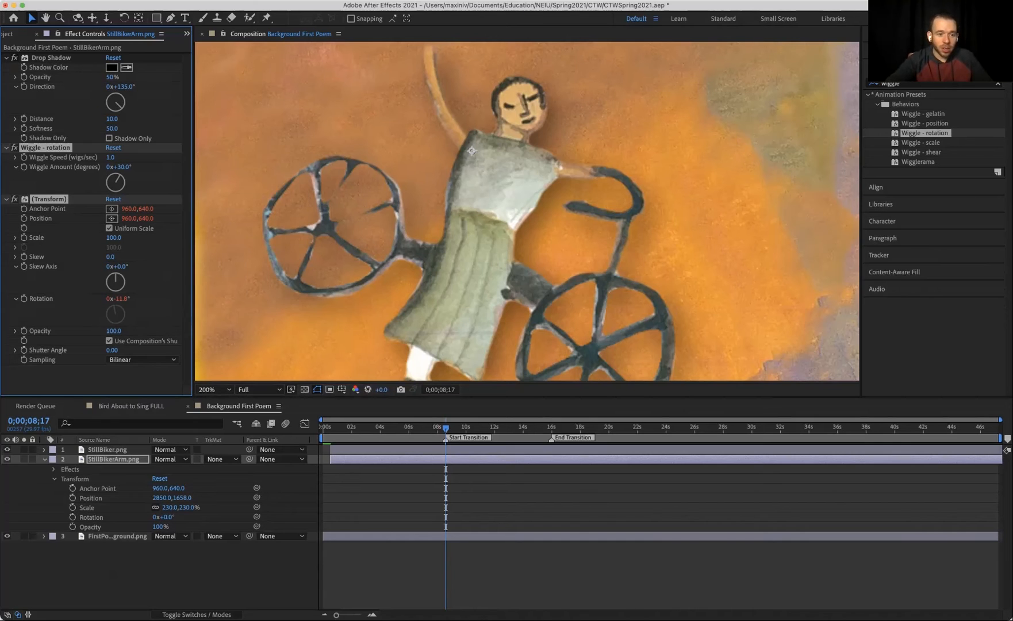
Try the StillBikerArm.png layer above StillBiker.png, then move it back beneath the biker's body.
left_click_drag(113, 459, 113, 447)
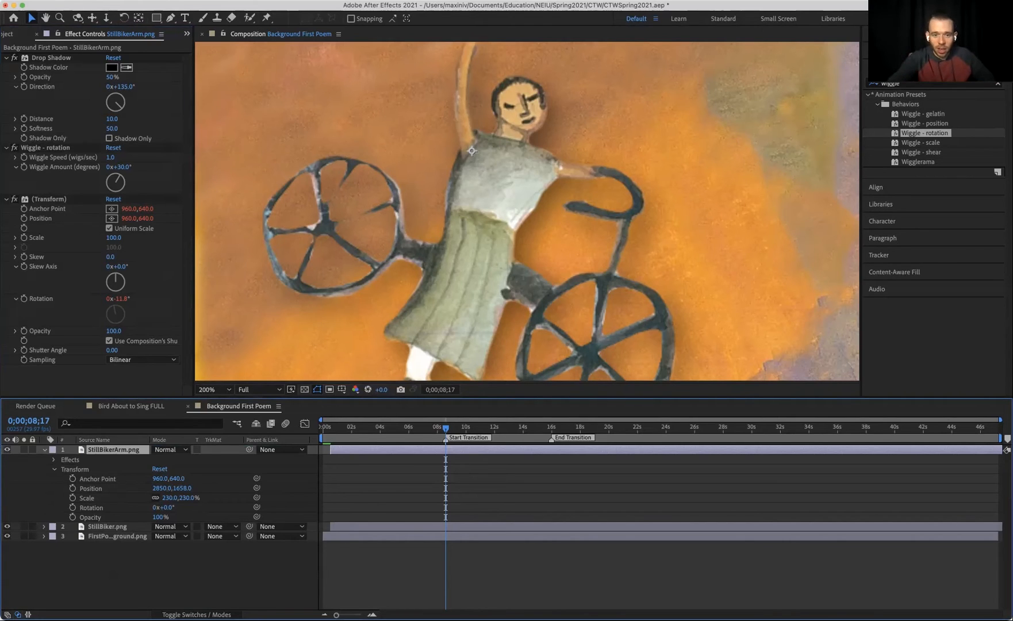
key("space")
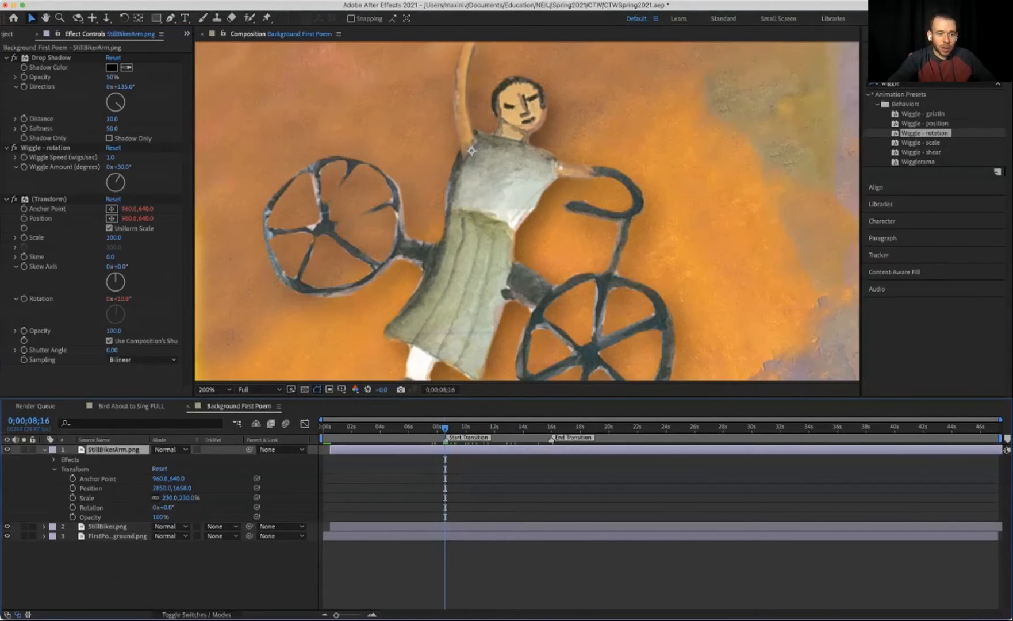
left_click_drag(114, 450, 114, 531)
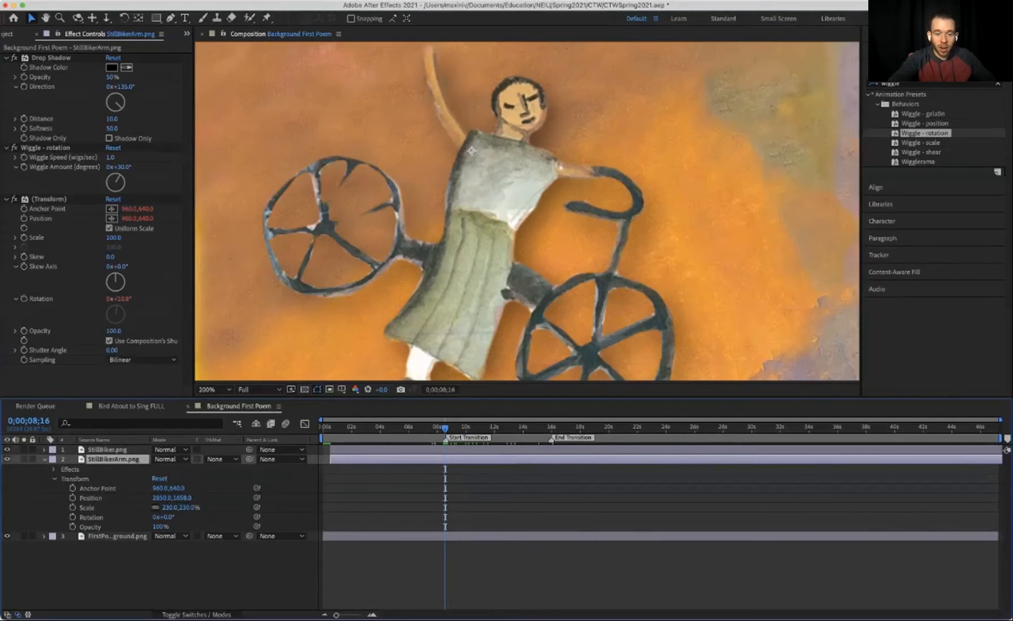
Play back the waving arm animation while framing the biker within the whole background.
key("space")
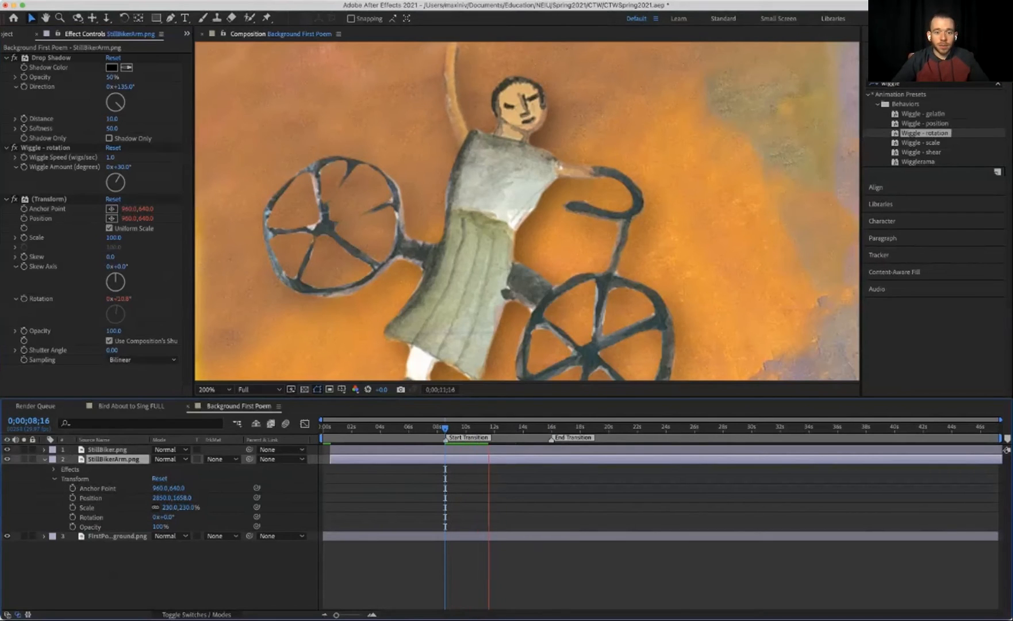
left_click(213, 389)
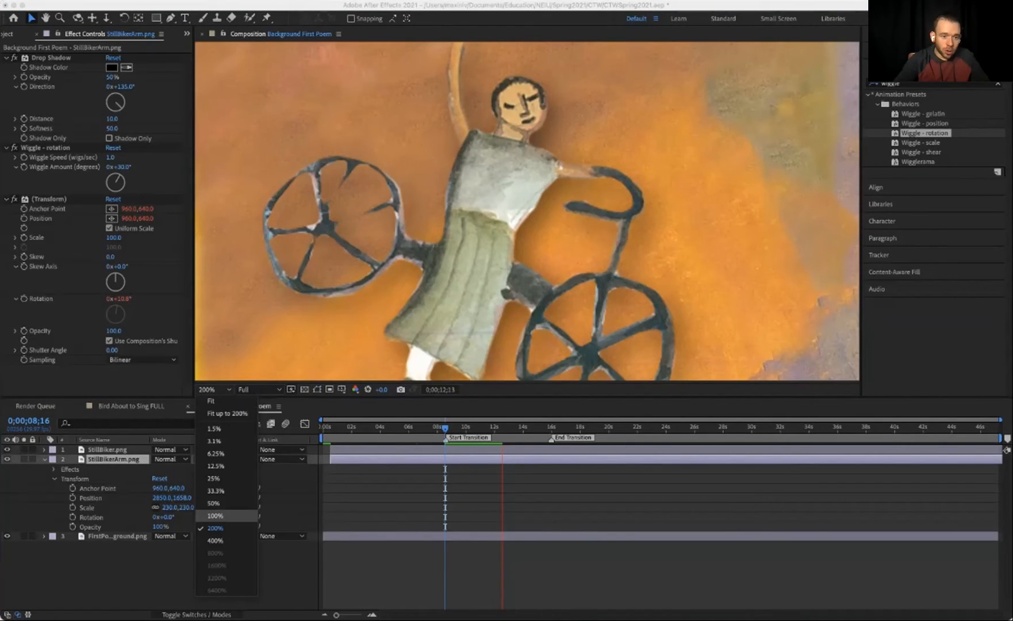
left_click(227, 413)
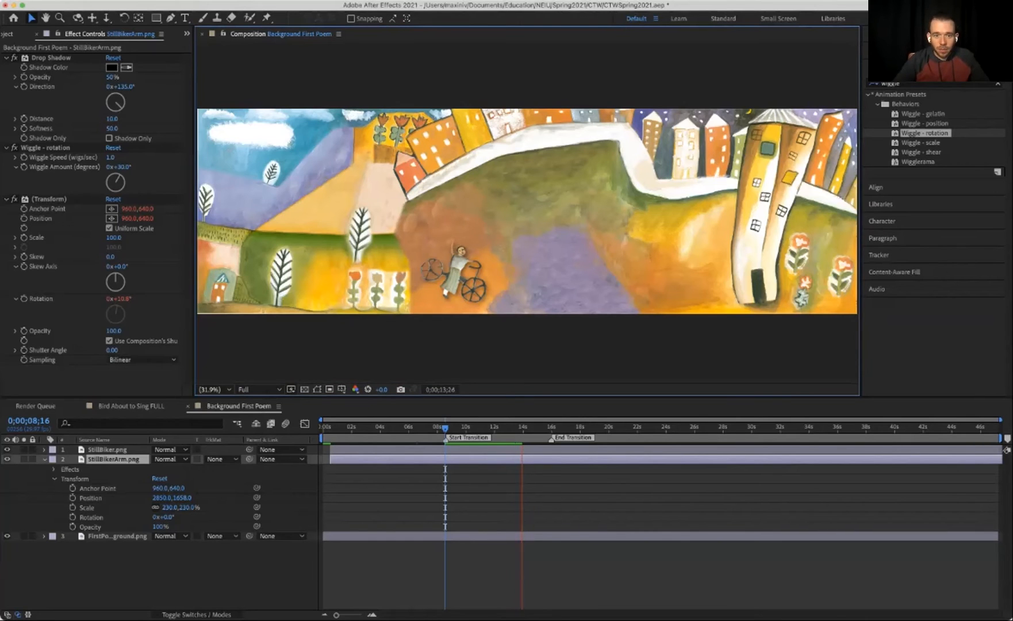
scroll(488, 328, "up", 5)
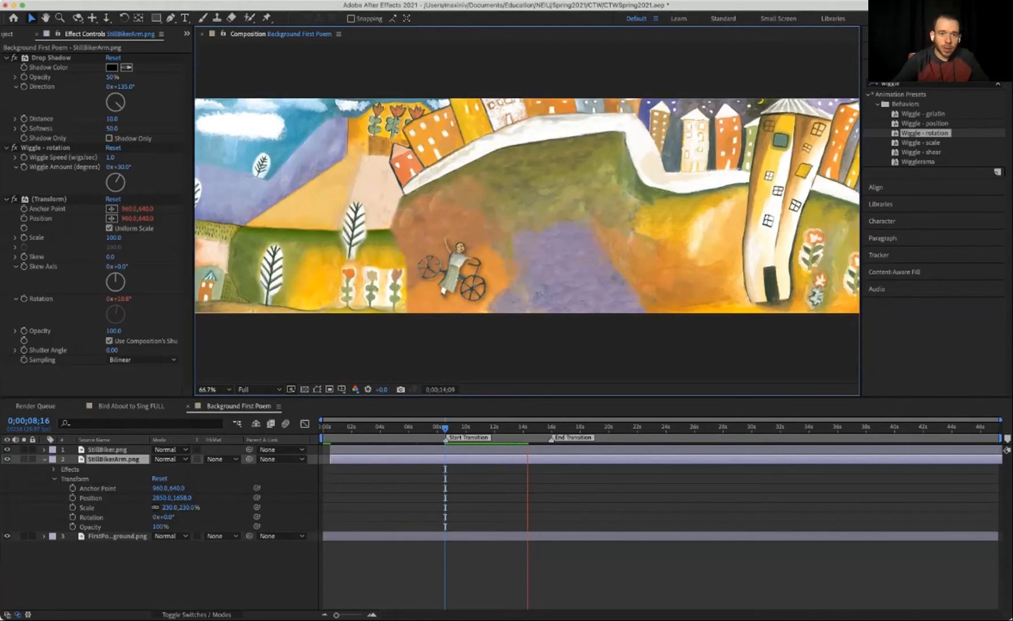
scroll(489, 328, "down", 2)
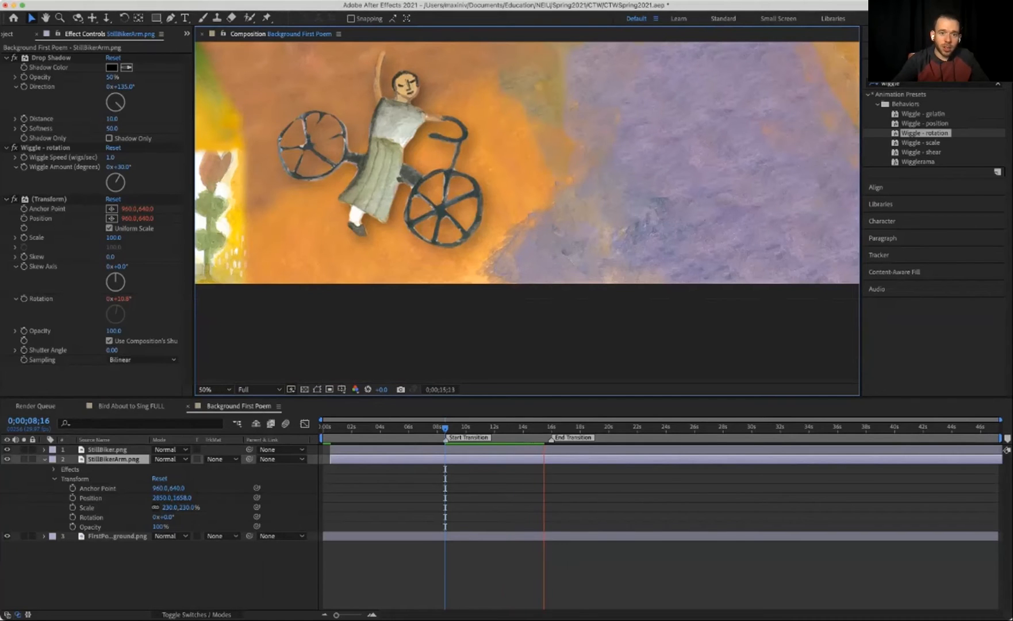
scroll(489, 327, "down", 1)
key("space")
left_click_drag(489, 328, 499, 392)
key("space")
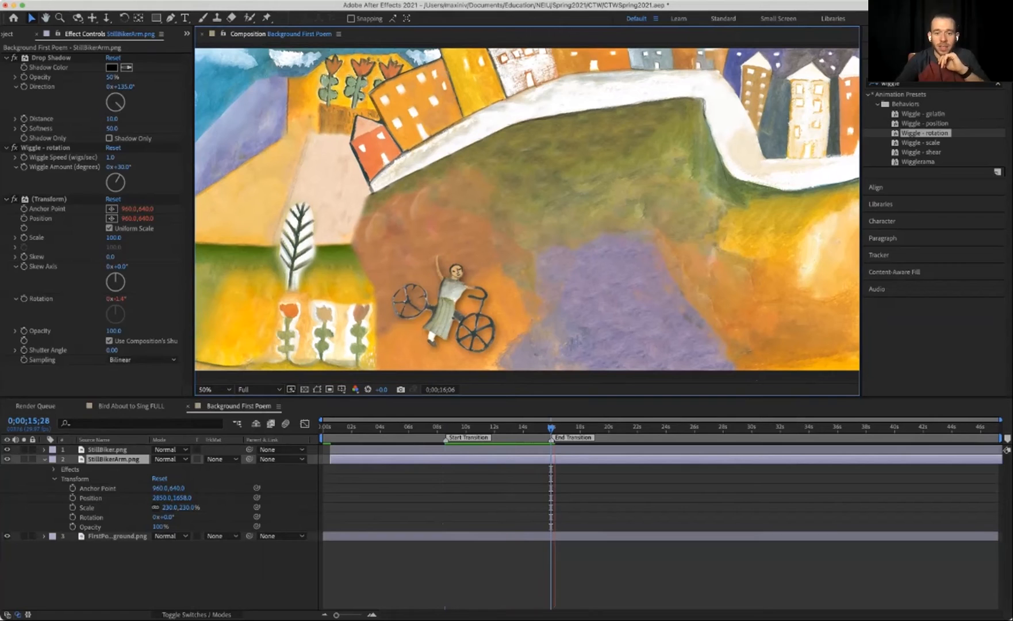
key("space")
Trim the start of both StillBiker.png and StillBikerArm.png to 0;00;08;17, just before the Start Transition marker.
key("Page_Down")
left_click(107, 449, "shift")
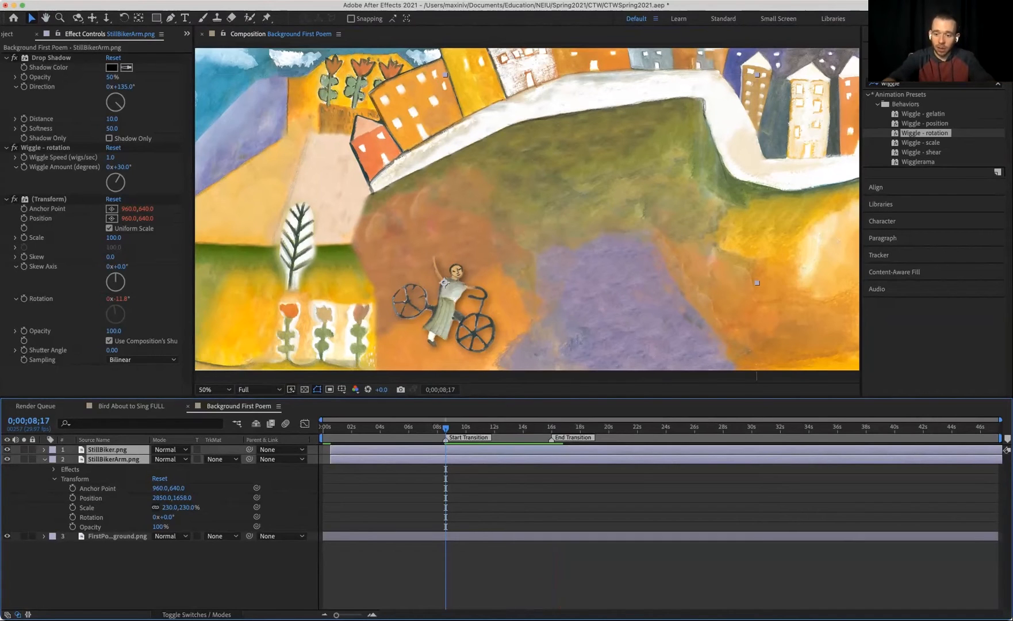
key("alt+bracketleft")
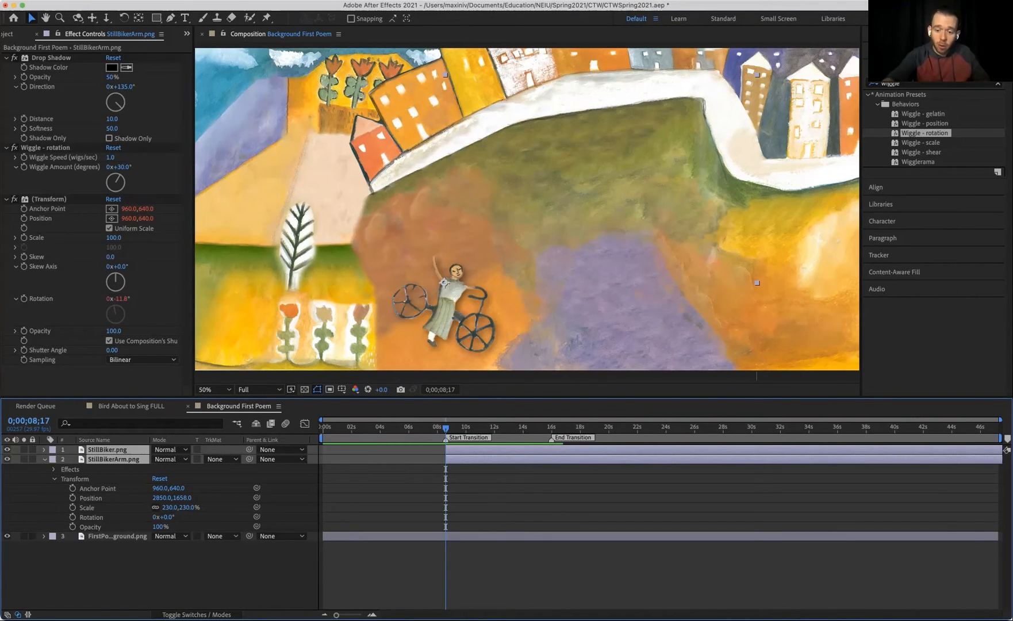
Step between frames 0;00;08;16 and 0;00;08;17 to check where the two biker layers start.
key("Page_Up")
key("Page_Down")
key("Page_Up")
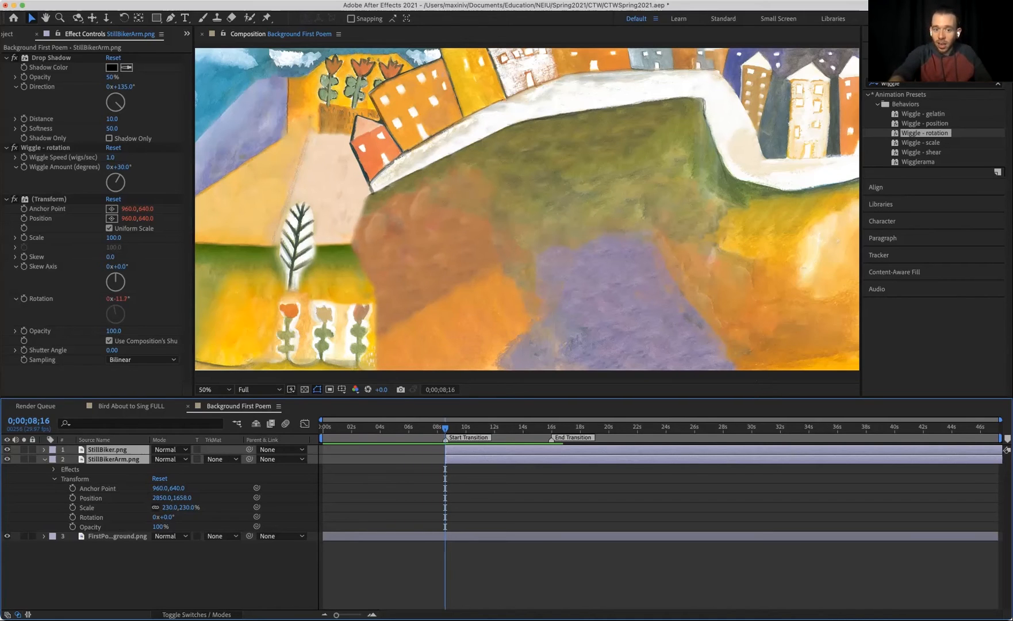
key("equal")
key("equal")
key("equal")
key("equal")
key("equal")
key("equal")
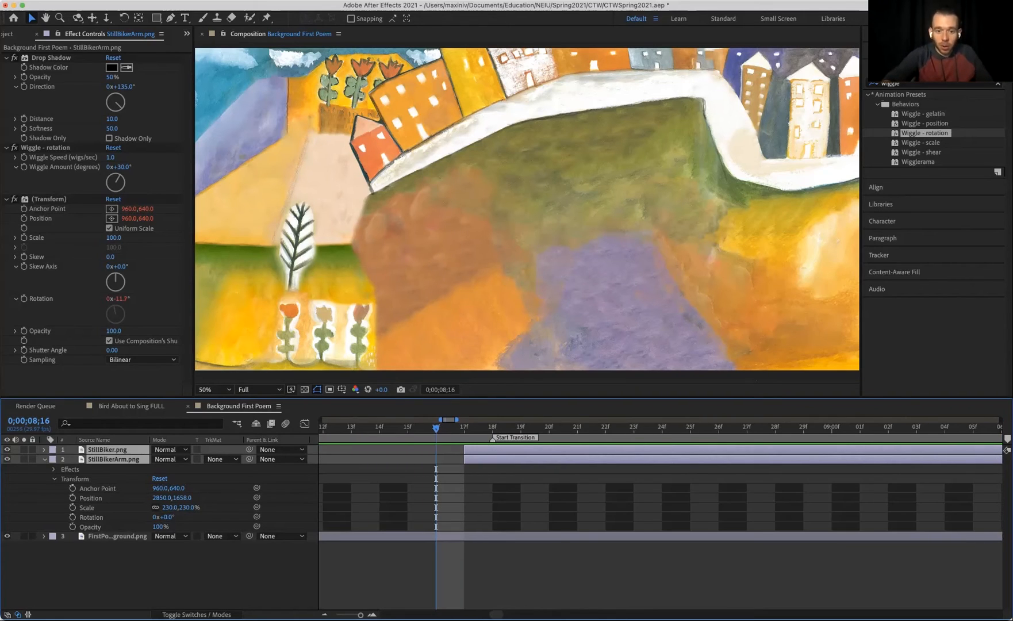
key("Page_Down")
key("Page_Up")
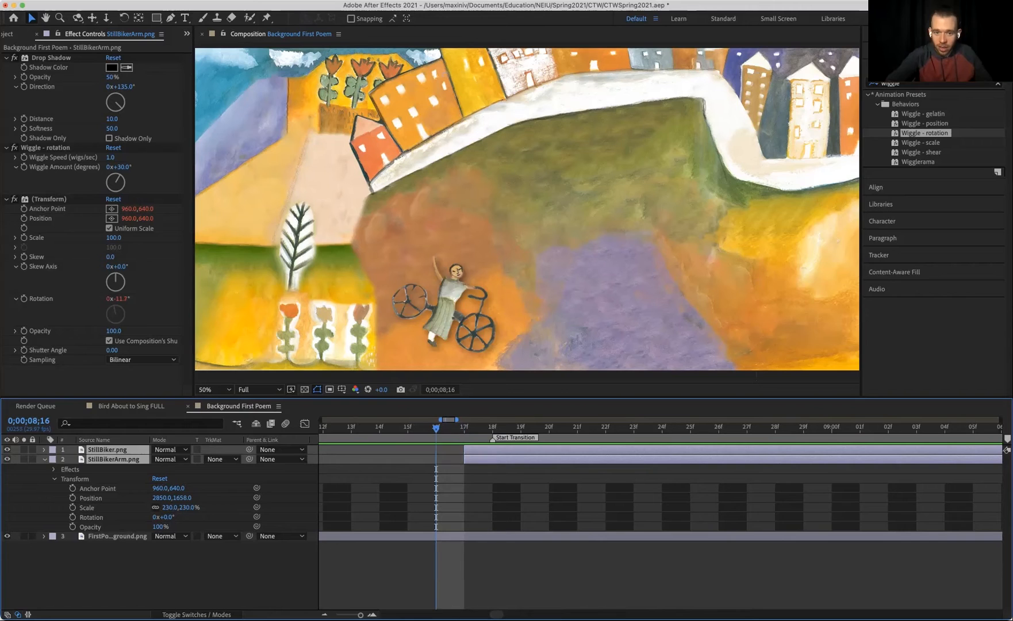
key("Page_Down")
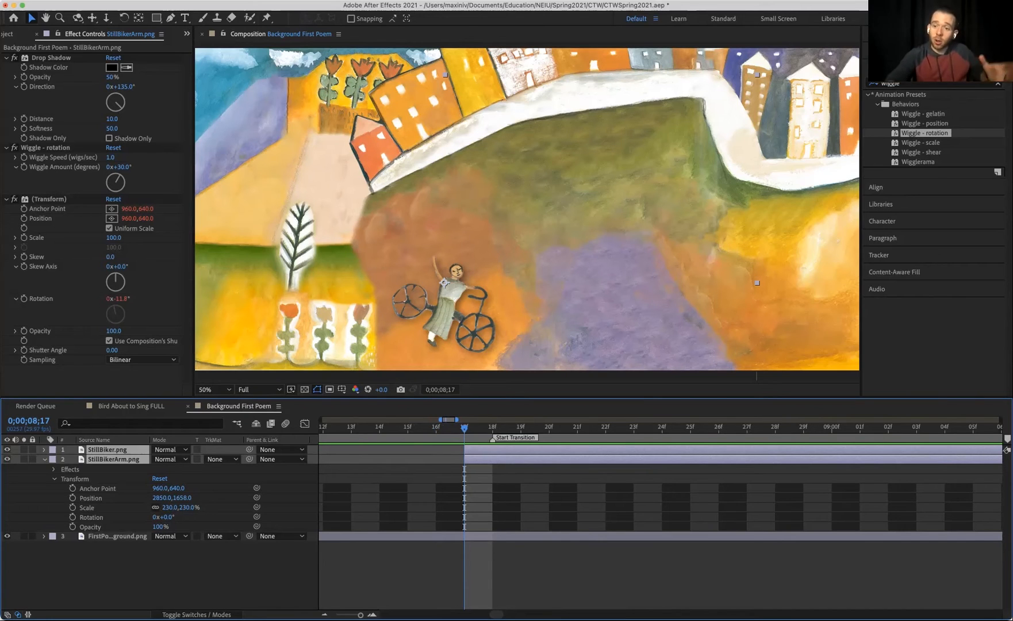
key("minus")
key("minus")
key("minus")
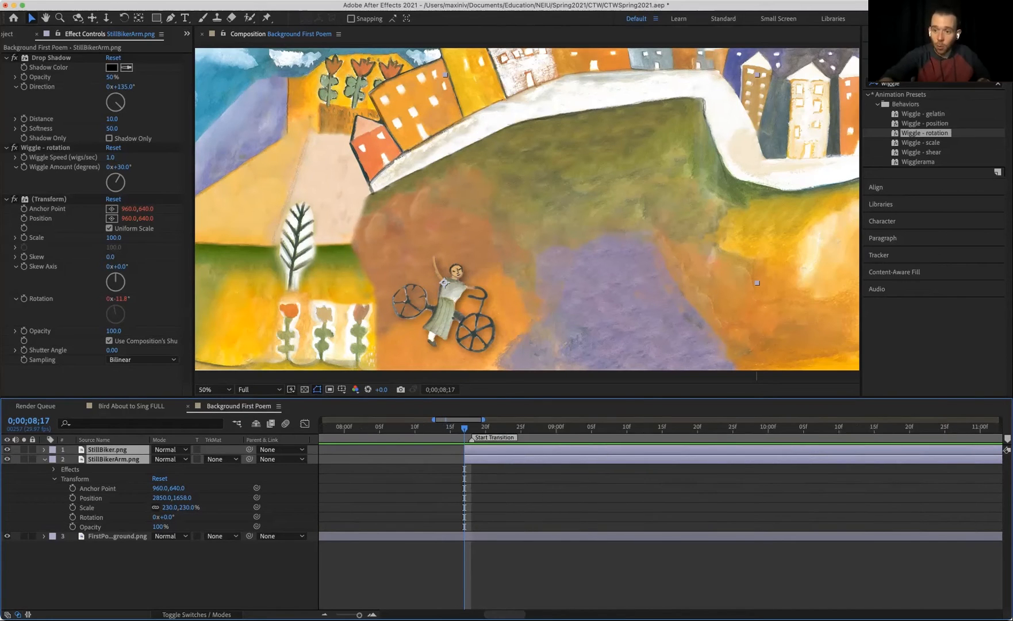
key("minus")
key("minus")
key("minus")
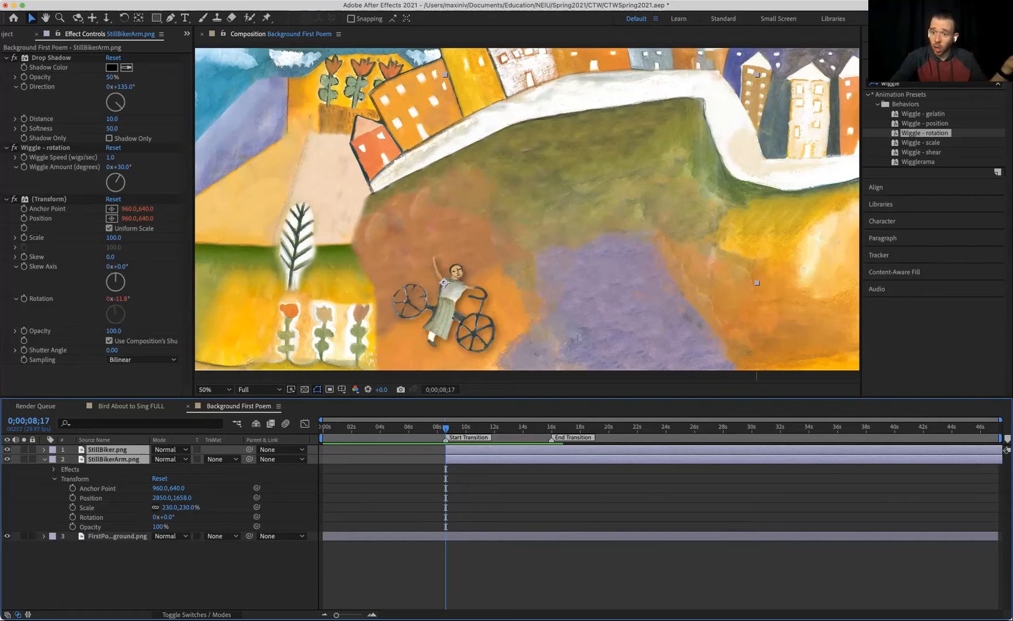
Preview the arm's waving motion and set its Wiggle - rotation amount to 25 degrees.
key("space")
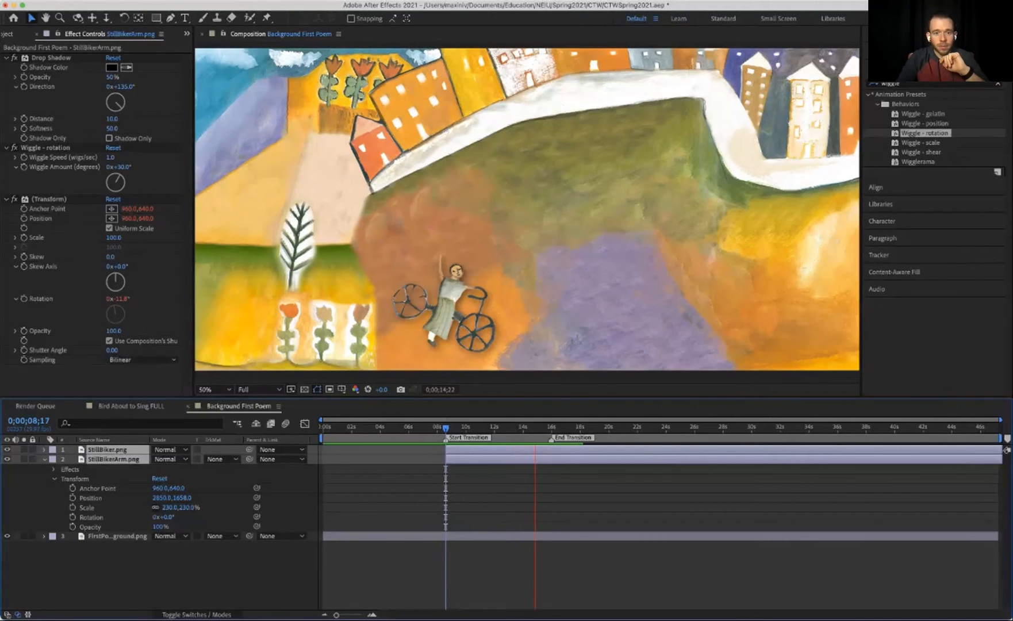
key("space")
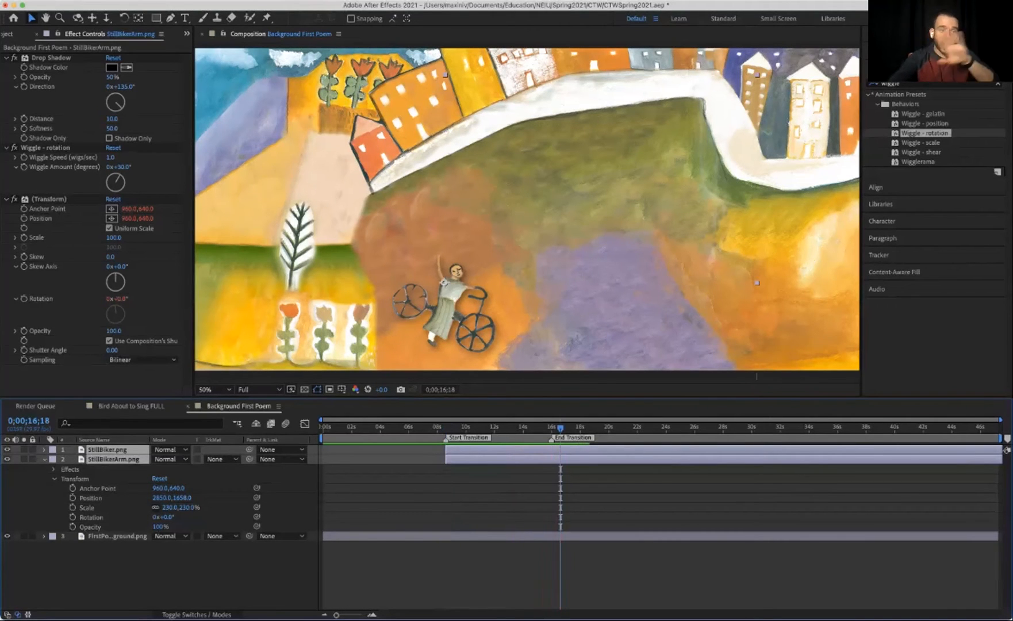
left_click(122, 167)
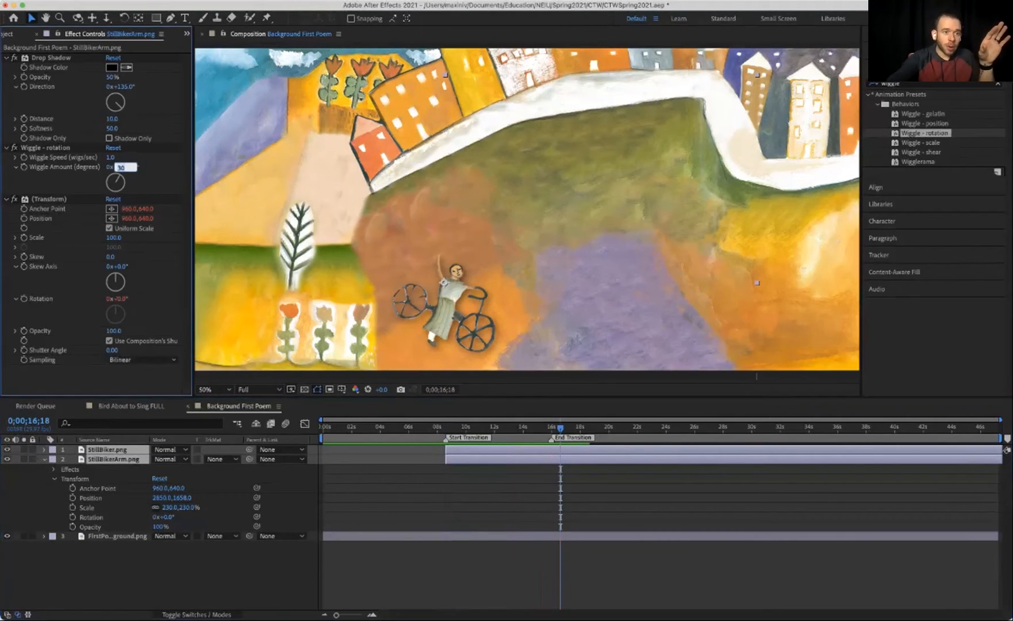
key("Down")
key("Down")
key("Down")
key("Down")
key("Down")
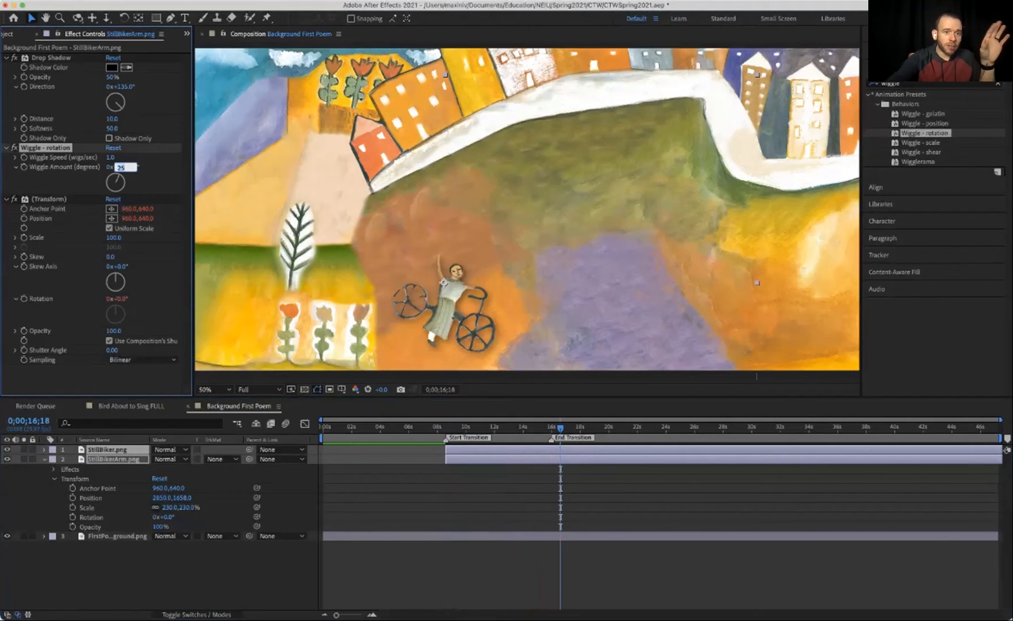
key("Return")
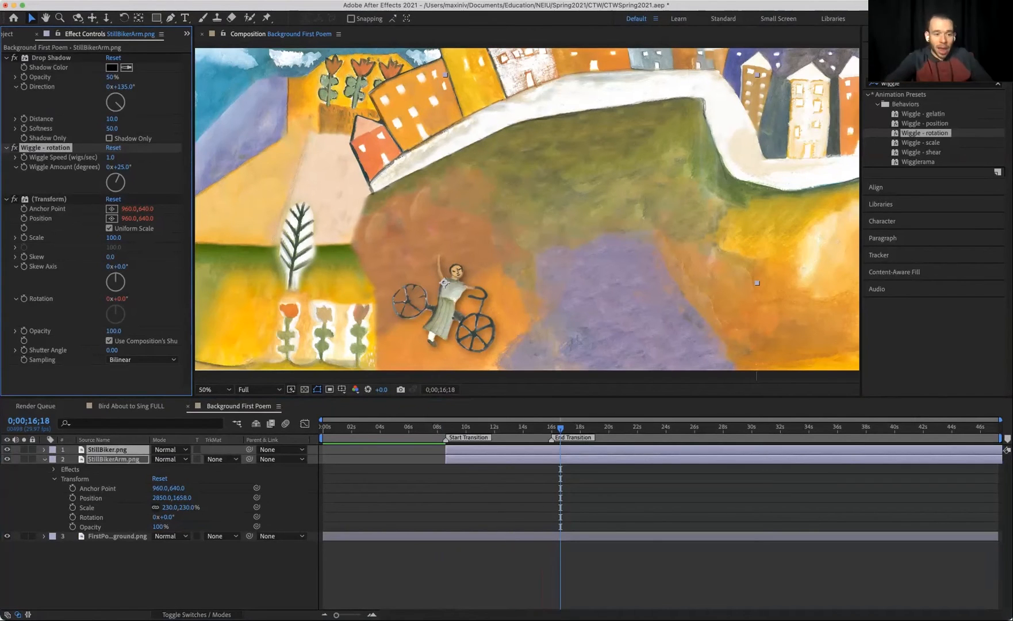
Try rotating the StillBiker.png and StillBikerArm.png layers together, then undo the rotation and deselect both layers.
left_click(167, 517)
type("-4")
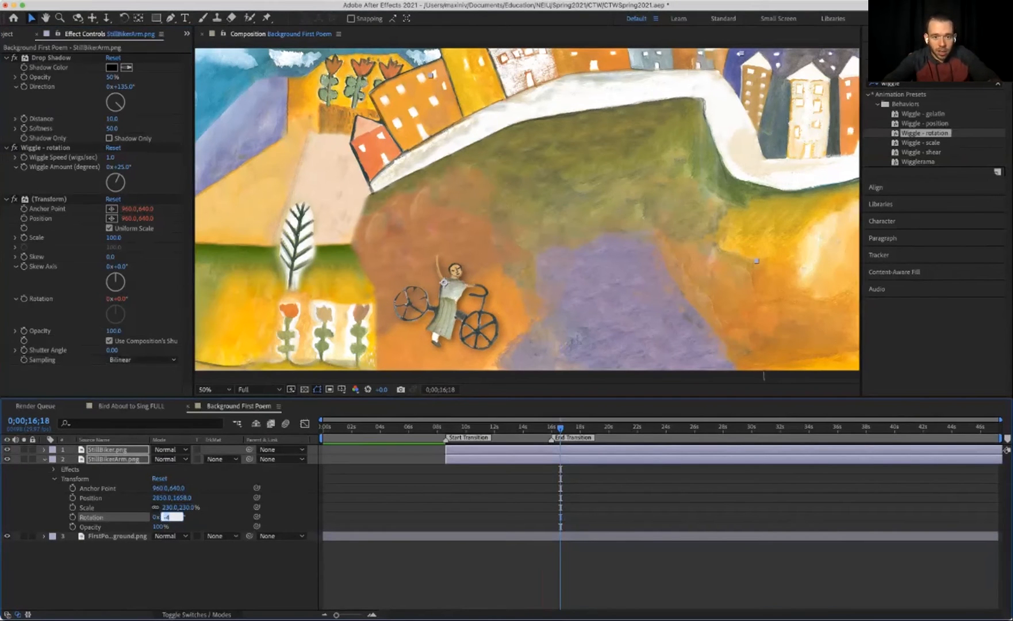
key("Return")
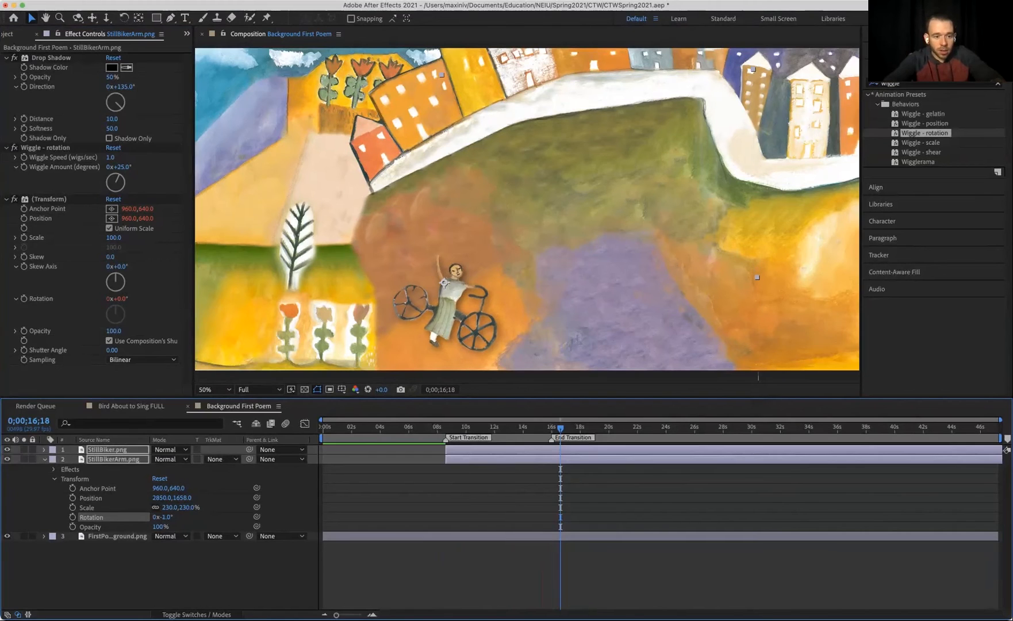
key("super+z")
key("super+shift+a")
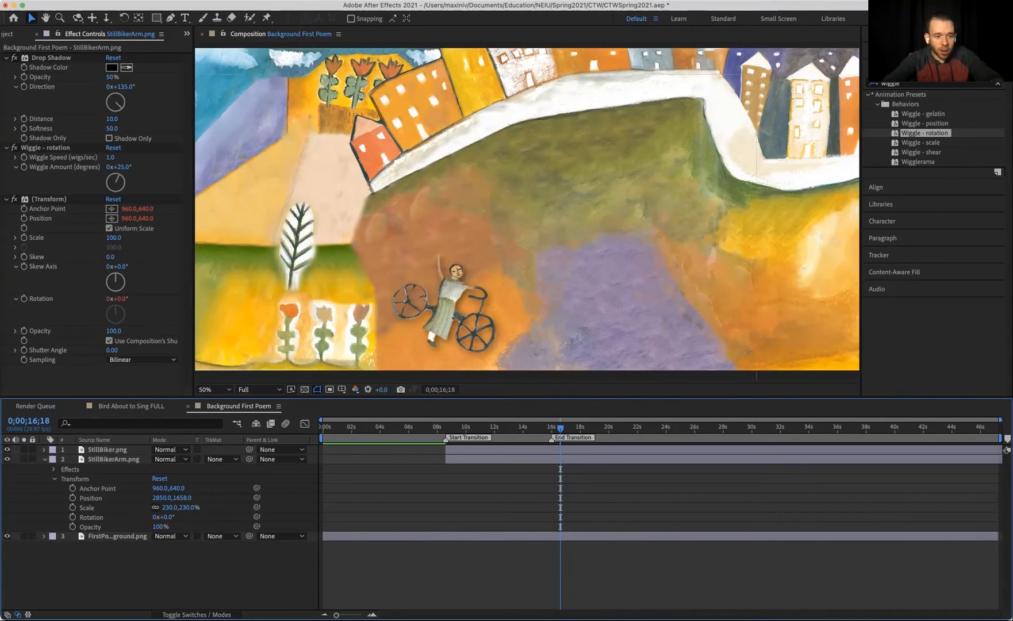
Set the rotation of only the StillBikerArm.png layer to -20 degrees and preview the wave.
left_click(113, 459)
left_click(167, 516)
type("-10")
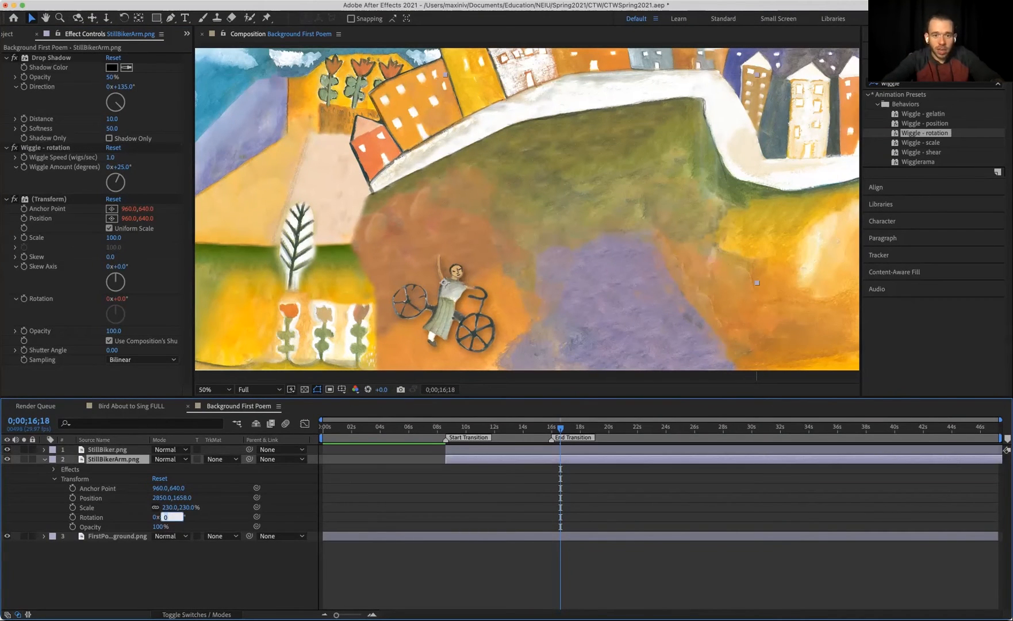
key("Return")
type("-20")
key("Return")
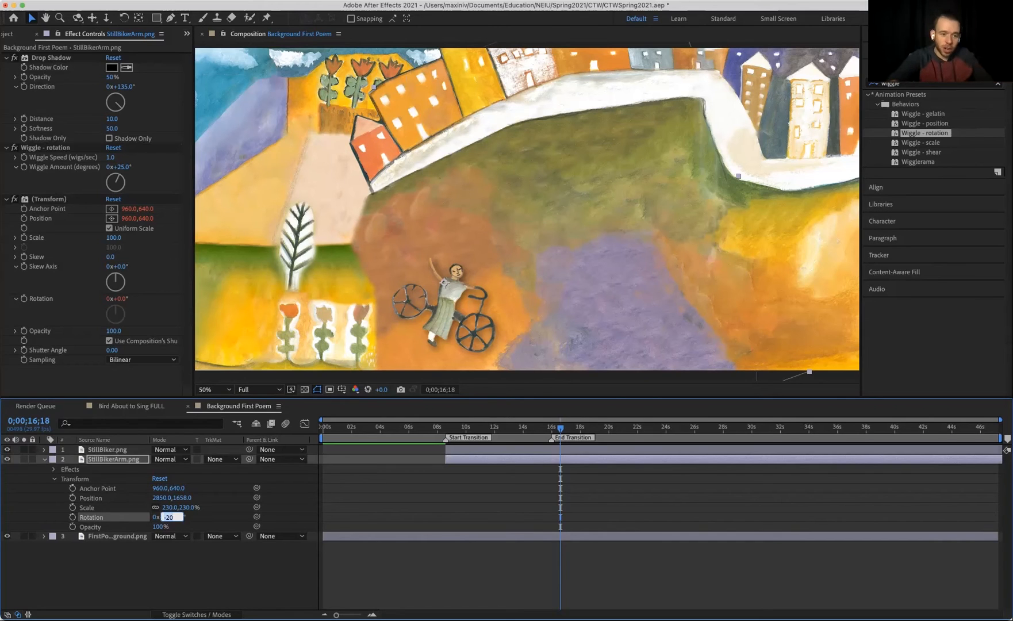
left_click(167, 574)
key("space")
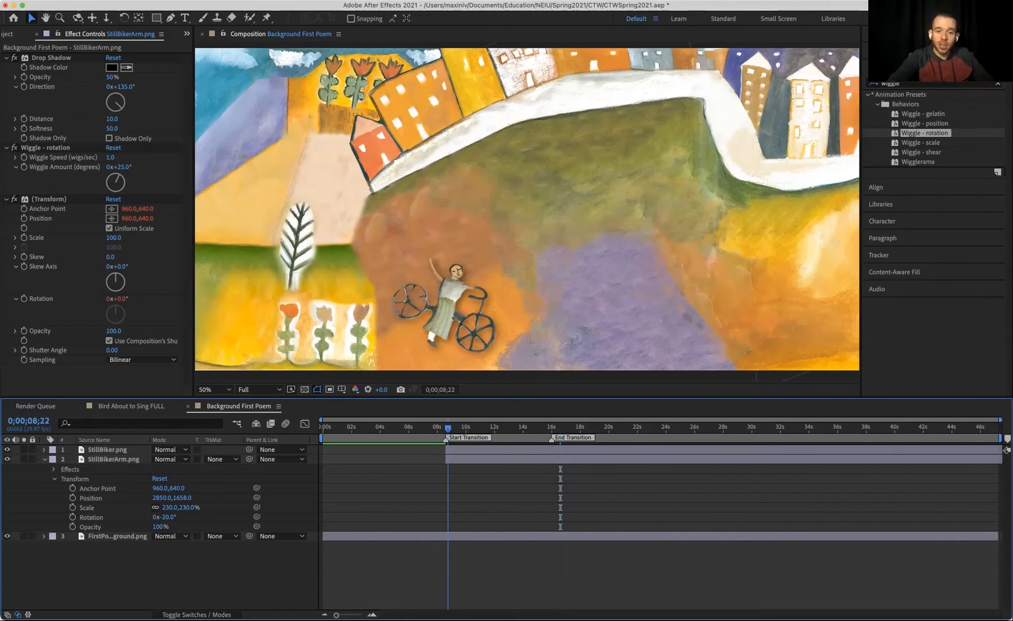
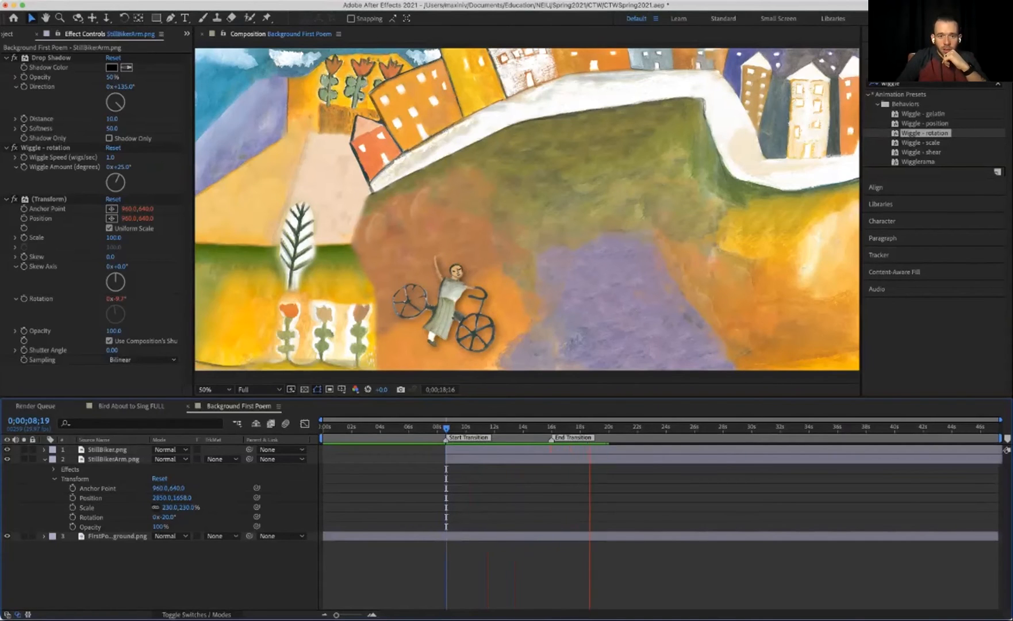
Stop the arm wave preview and return the playhead to the start of the biker layers.
key("space")
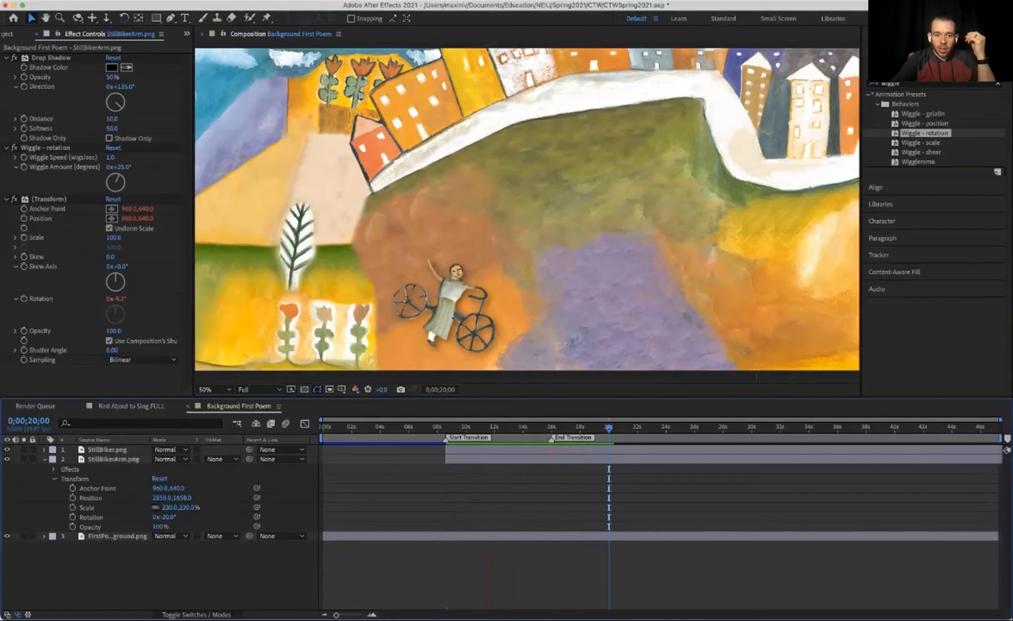
key("i")
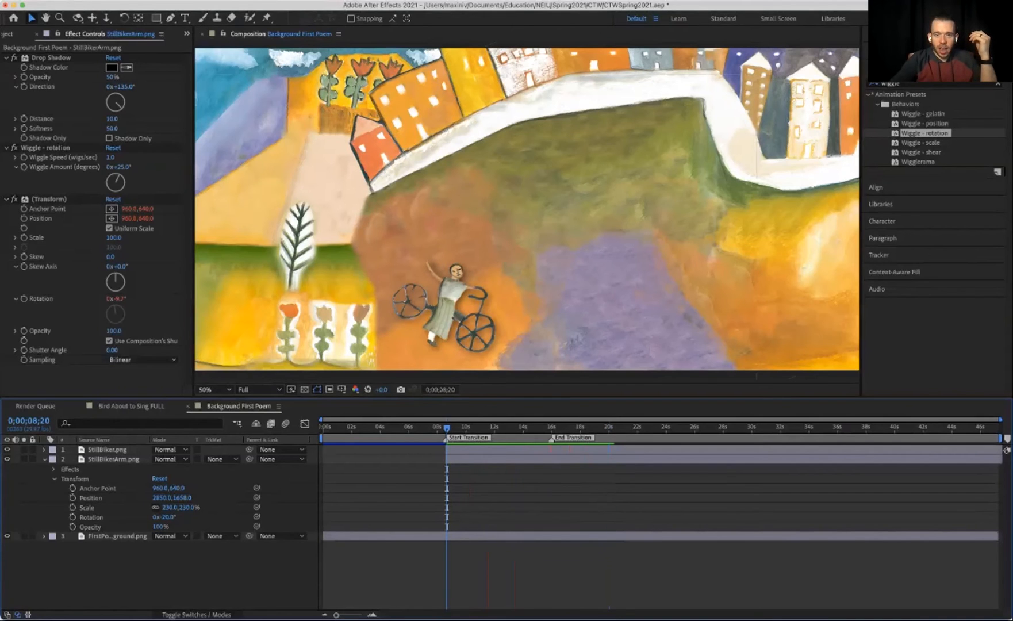
key("comma")
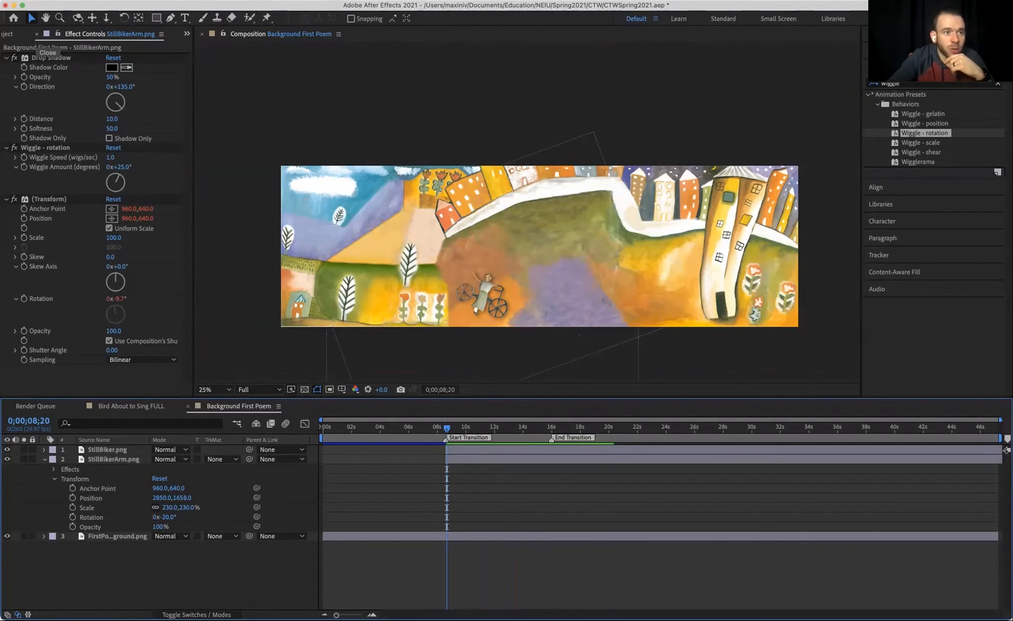
Add UmbrellaGirl.png from the project files to the composition, between the StillBikerArm.png layer and the background layer.
left_click(36, 34)
scroll(112, 259, "up", 1)
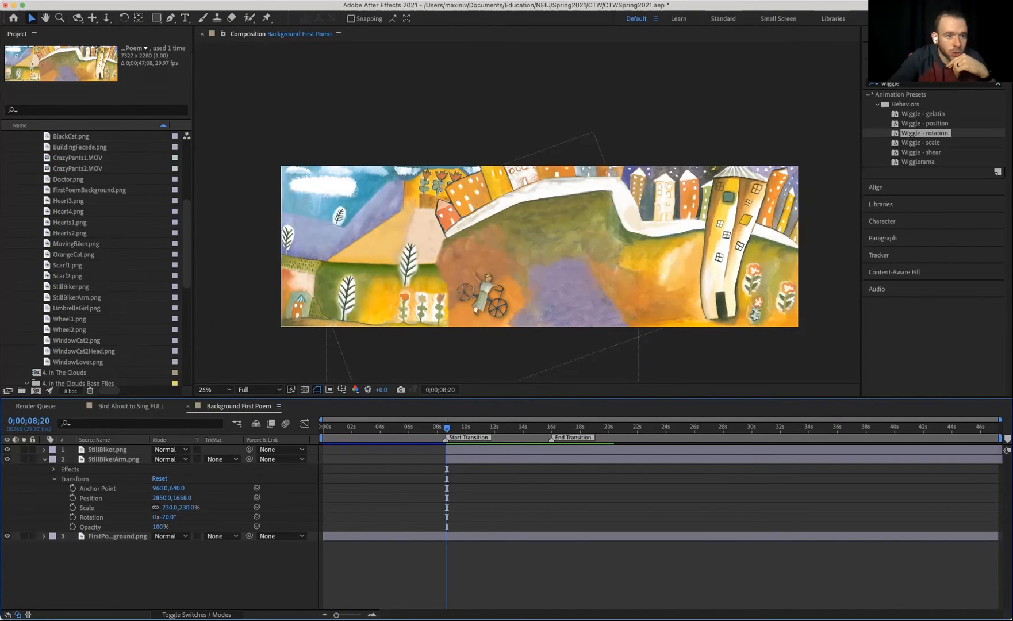
left_click(77, 308)
left_click_drag(78, 308, 455, 535)
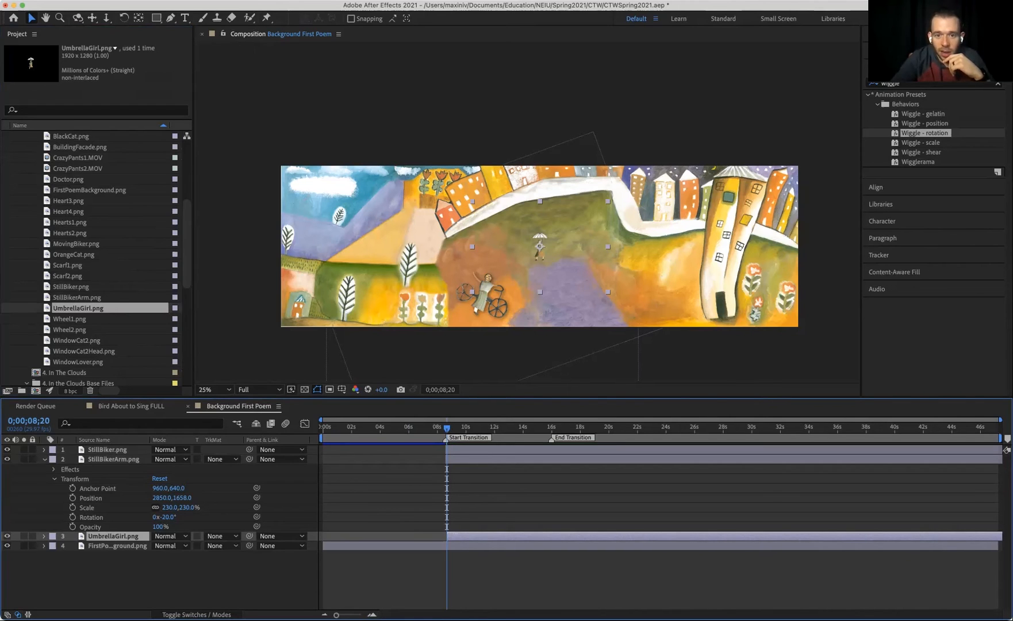
Position the umbrella girl among the flowers beside the tall leaning tower.
left_click_drag(540, 246, 778, 279)
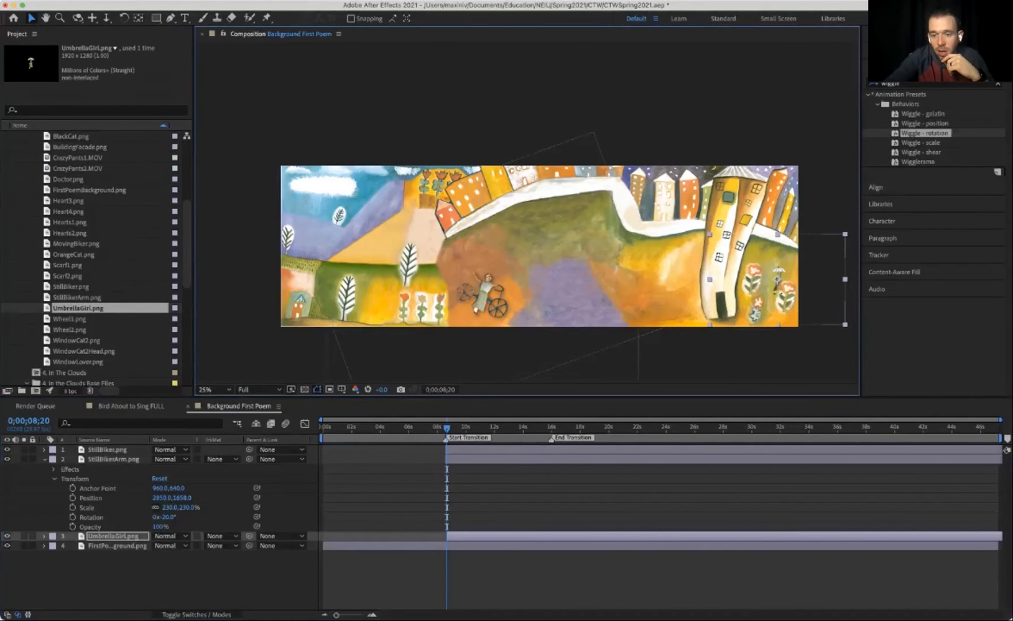
scroll(778, 290, "up", 2)
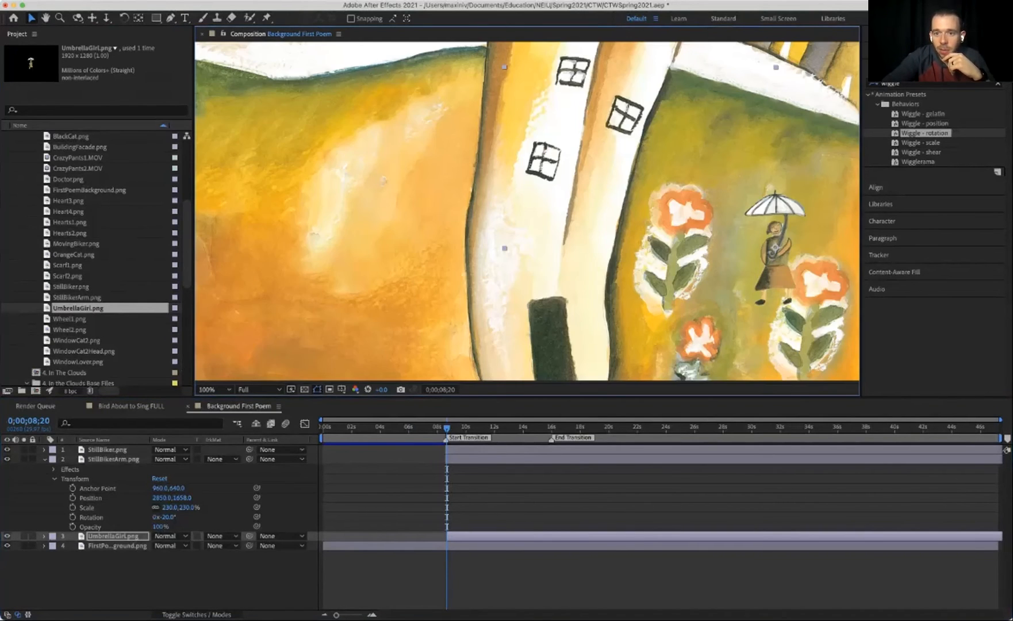
scroll(779, 282, "down", 2)
key("space")
left_click_drag(779, 281, 590, 279)
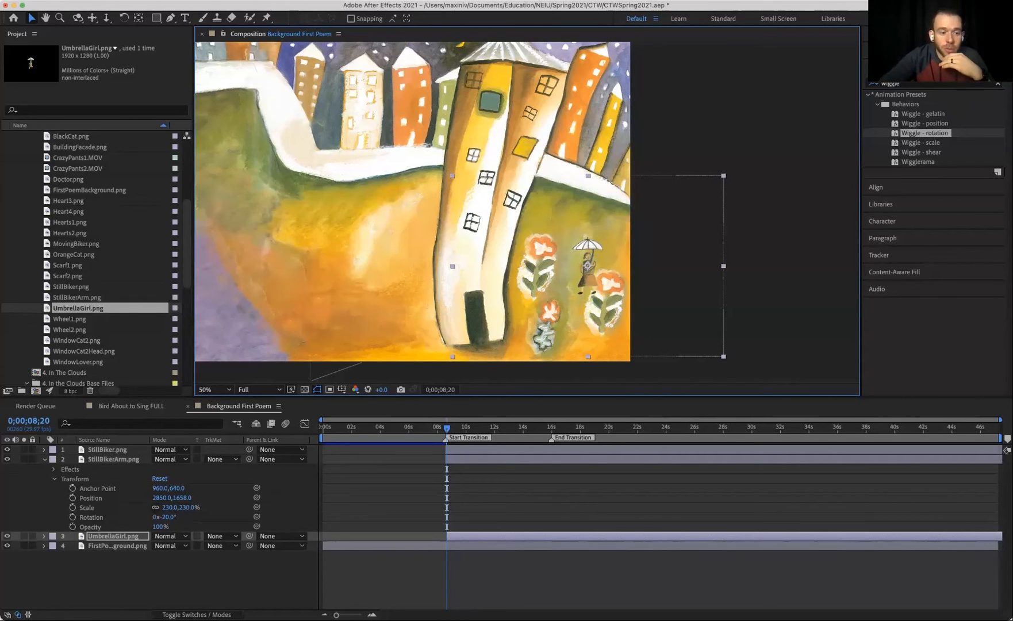
Copy the Drop Shadow effect from the StillBikerArm.png layer onto the UmbrellaGirl.png layer.
left_click(54, 469)
left_click(90, 479)
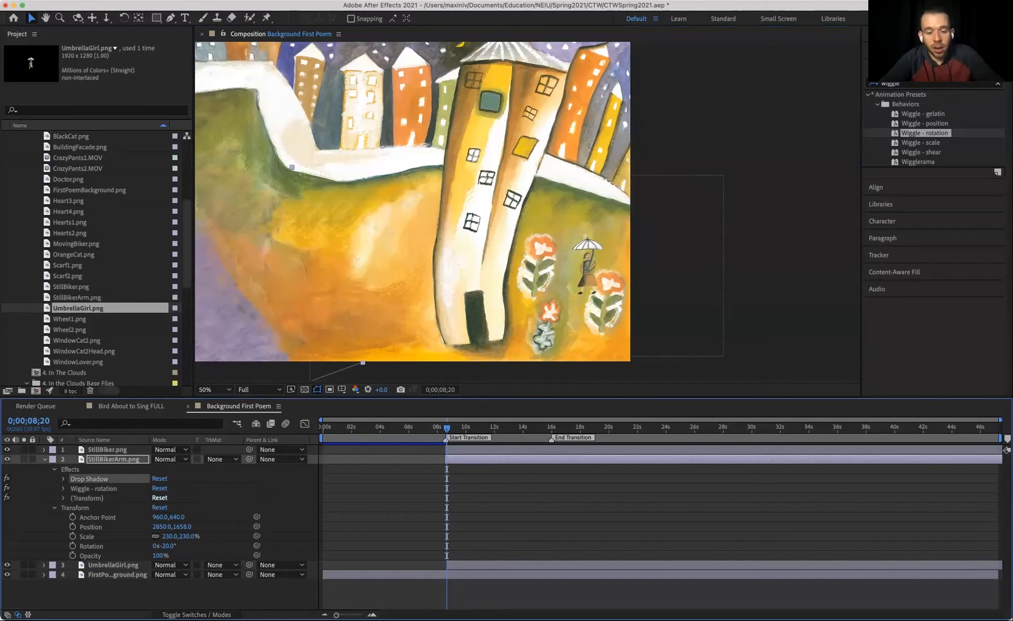
key("Return")
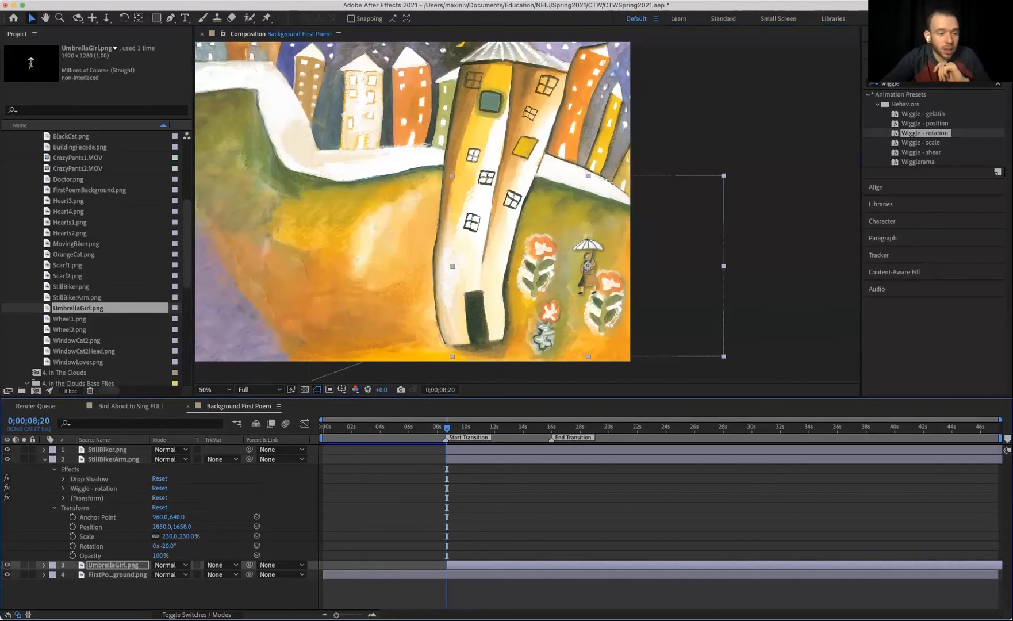
Scale the UmbrellaGirl.png layer up to 240%.
left_click(45, 565)
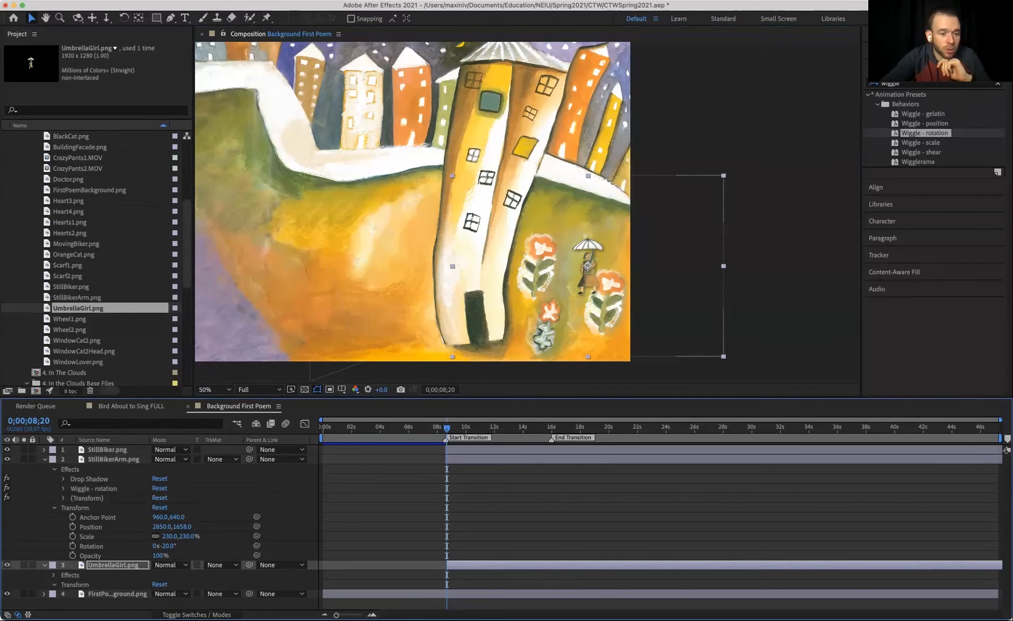
left_click(55, 584)
left_click(172, 585)
key("shift+Up")
key("shift+Up")
key("shift+Up")
key("shift+Up")
key("shift+Up")
key("shift+Up")
key("shift+Up")
key("shift+Up")
key("shift+Up")
key("shift+Up")
key("shift+Up")
key("shift+Up")
key("shift+Up")
key("shift+Up")
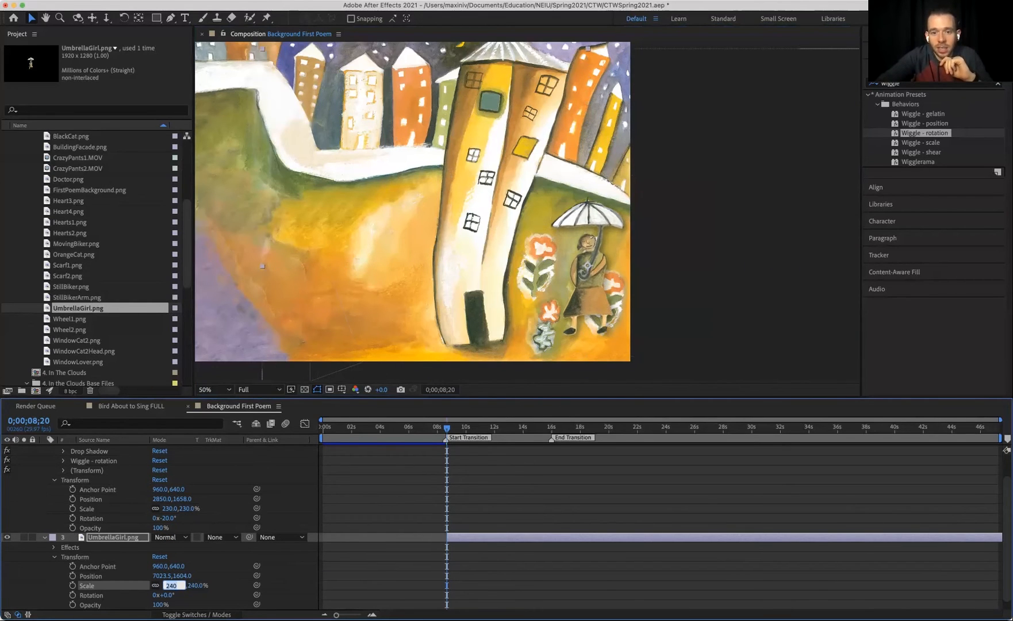
Apply the 240% scale to UmbrellaGirl.png and nudge the figure up and to the left, to about position 6943.5, 1524.
key("Return")
key("shift+Up")
key("shift+Up")
key("shift+Up")
key("shift+Up")
key("shift+Left")
key("shift+Left")
key("shift+Left")
key("shift+Left")
key("shift+Left")
key("shift+Left")
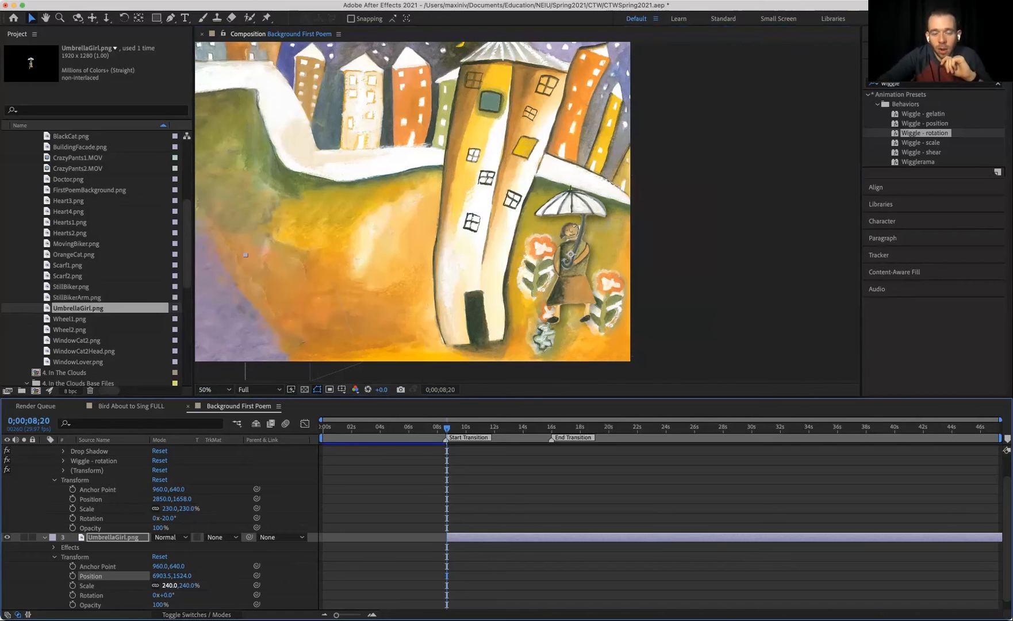
key("shift+Right")
key("shift+Right")
key("shift+Right")
key("shift+Right")
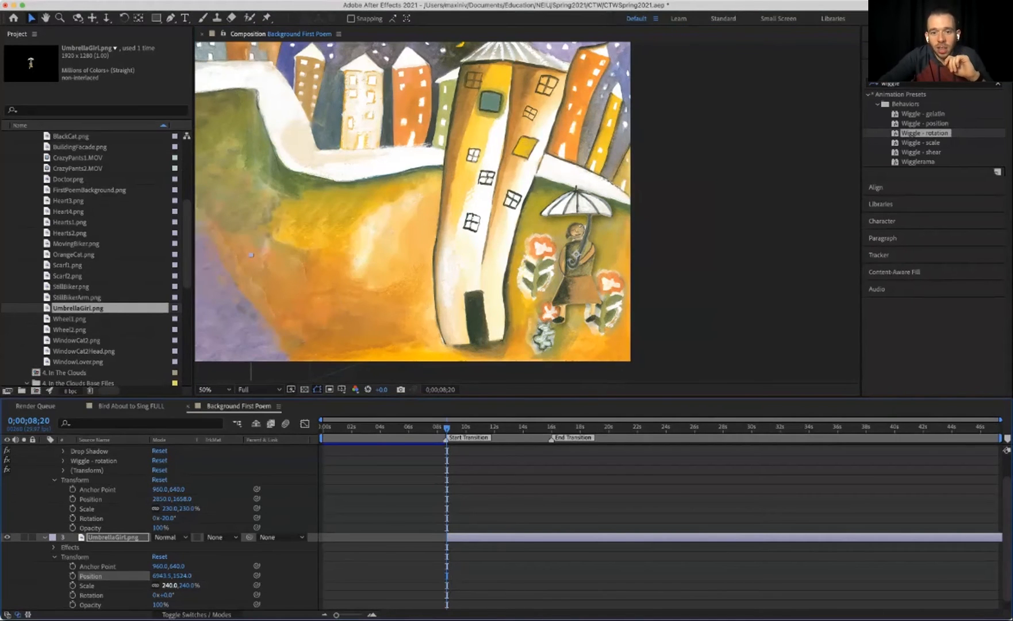
Lower the umbrella girl toward the base of the leaning tower, to about position 6973.5, 1724.
key("shift+Up")
key("shift+Up")
key("shift+Down")
key("shift+Down")
key("shift+Down")
key("shift+Down")
key("shift+Down")
key("shift+Down")
key("shift+Down")
key("shift+Down")
key("shift+Down")
key("shift+Down")
key("shift+Down")
key("shift+Down")
key("shift+Right")
key("shift+Right")
key("shift+Right")
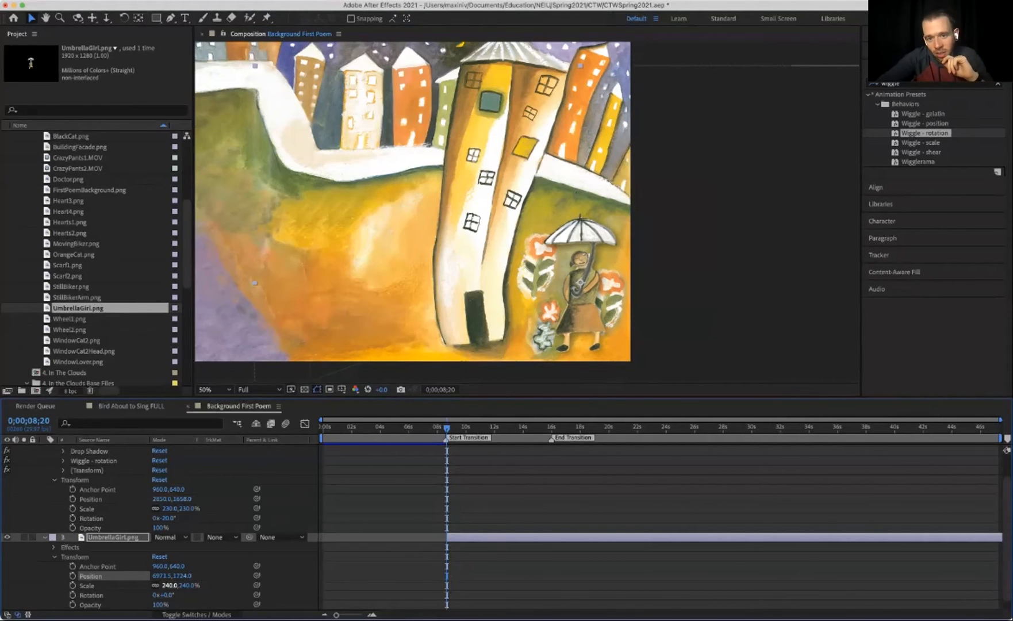
Raise the umbrella girl above the flowers near the snowy ridge, to about position 6971.5, 1124.
key("shift+Up")
key("shift+Up")
key("shift+Up")
key("shift+Up")
key("shift+Up")
key("shift+Up")
key("shift+Up")
key("shift+Up")
key("shift+Up")
key("shift+Up")
key("shift+Up")
key("shift+Up")
key("shift+Up")
key("shift+Up")
key("shift+Up")
key("shift+Up")
key("shift+Up")
key("shift+Up")
key("shift+Up")
key("shift+Up")
key("shift+Up")
key("shift+Up")
key("shift+Up")
key("shift+Up")
key("shift+Up")
key("shift+Up")
key("shift+Up")
key("shift+Up")
key("shift+Up")
key("shift+Up")
key("shift+Up")
key("shift+Up")
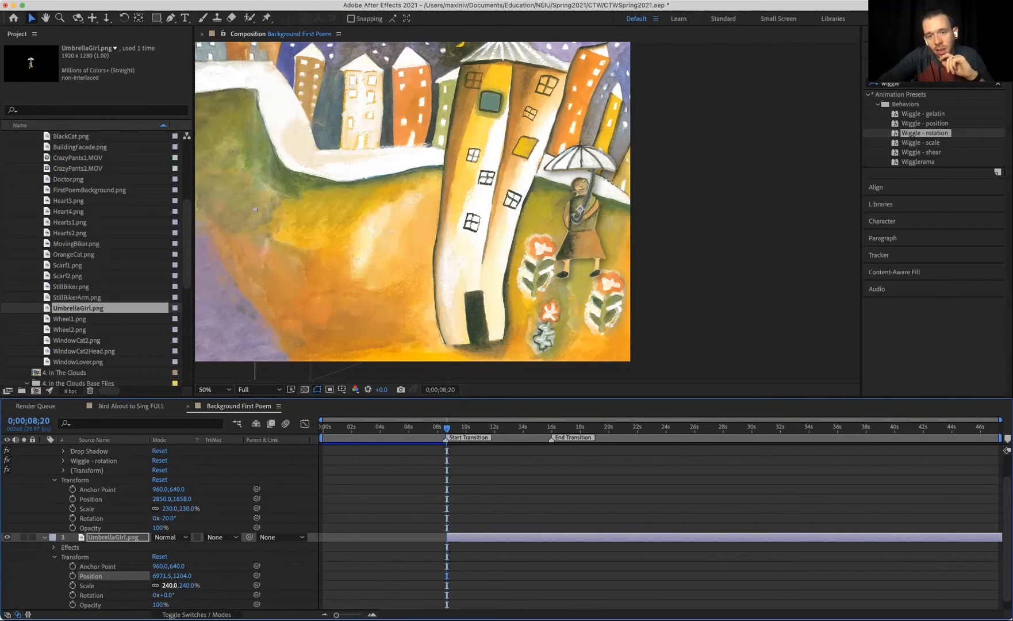
key("shift+Up")
key("shift+Up")
key("shift+Up")
key("shift+Up")
key("shift+Up")
key("shift+Up")
key("shift+Up")
key("shift+Up")
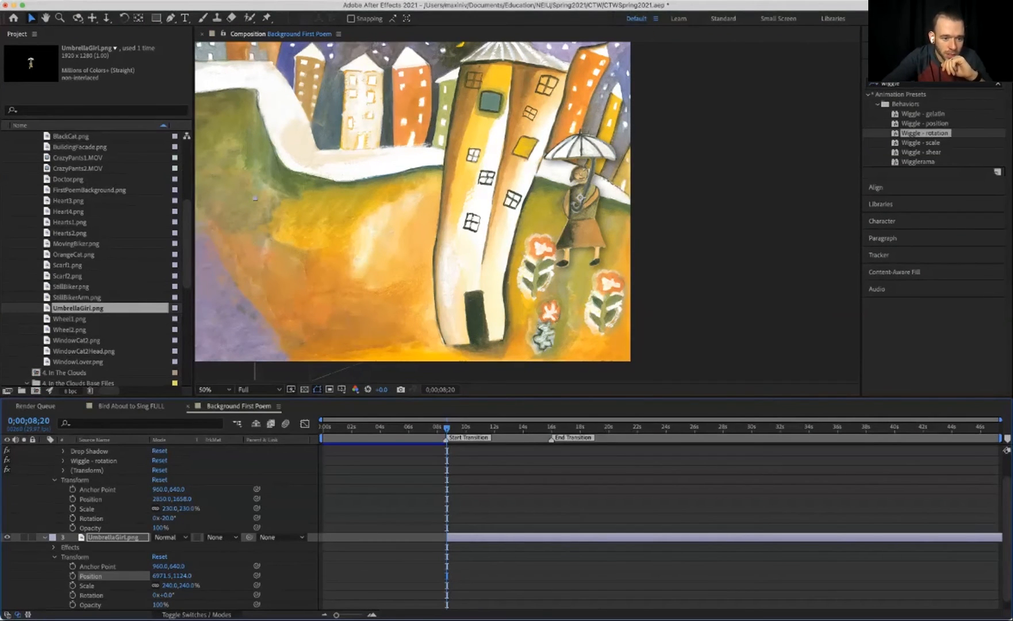
Collapse the StillBikerArm.png layer's properties and set the scale of UmbrellaGirl.png to 210%.
scroll(173, 551, "down", 1)
scroll(172, 552, "up", 4)
left_click(44, 459)
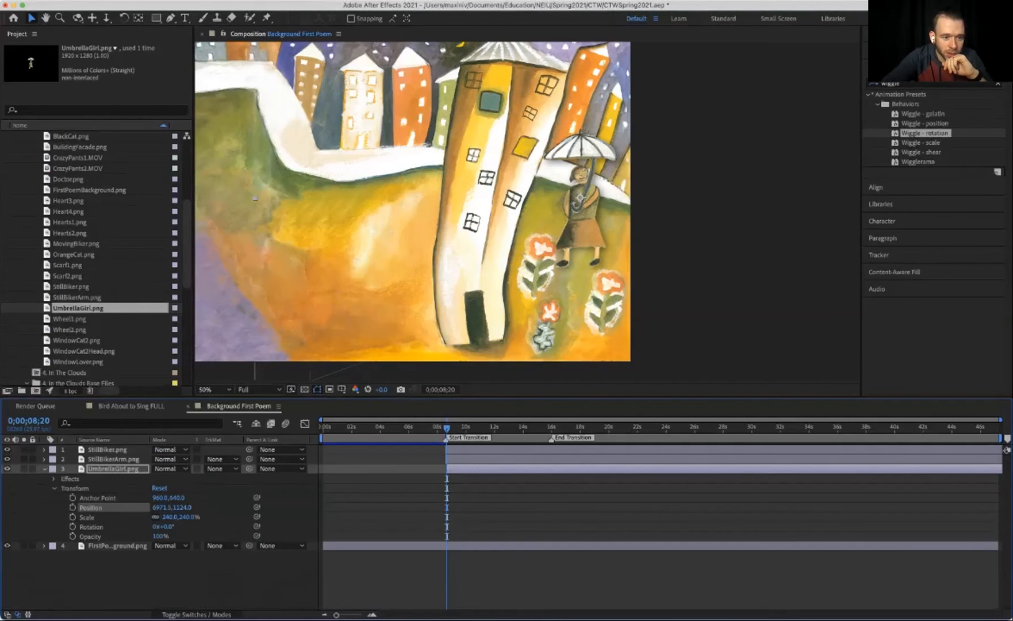
left_click(173, 517)
key("shift+Down")
key("shift+Down")
key("Return")
Nudge the umbrella girl slightly right and down on the hillside, to about position 7023.5, 1136.
key("shift+Right")
key("Right")
key("Right")
key("Right")
key("Right")
key("Down")
key("Down")
key("Down")
key("Down")
key("Down")
key("Down")
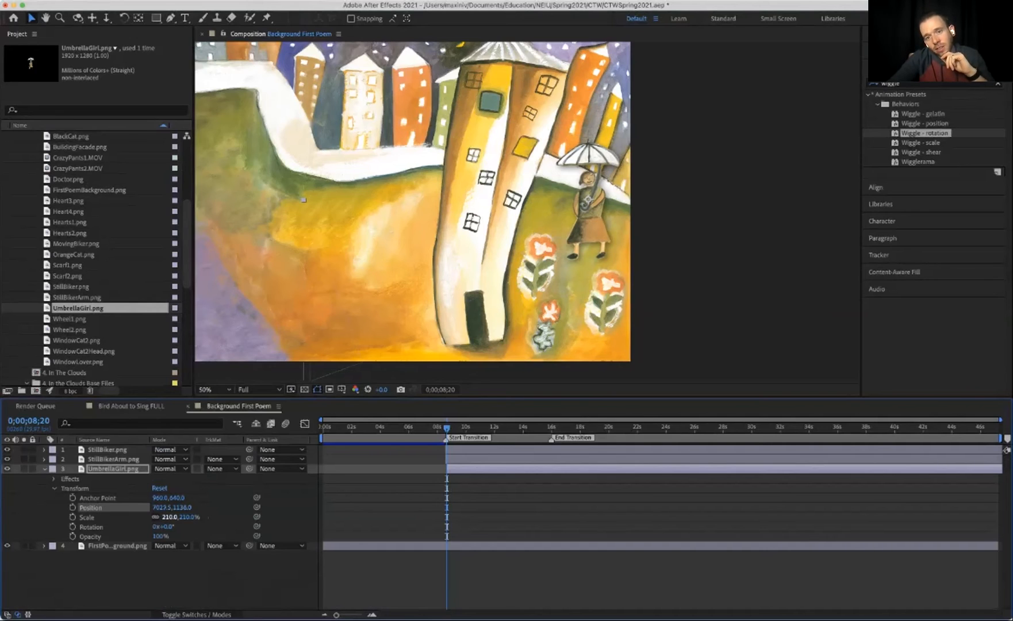
Move the umbrella girl down the hill among the flowers, to about position 7019.5, 1700.
left_click_drag(302, 200, 303, 268)
key("shift+Down")
key("shift+Down")
key("shift+Down")
key("shift+Down")
key("shift+Down")
key("shift+Down")
key("shift+Down")
key("shift+Down")
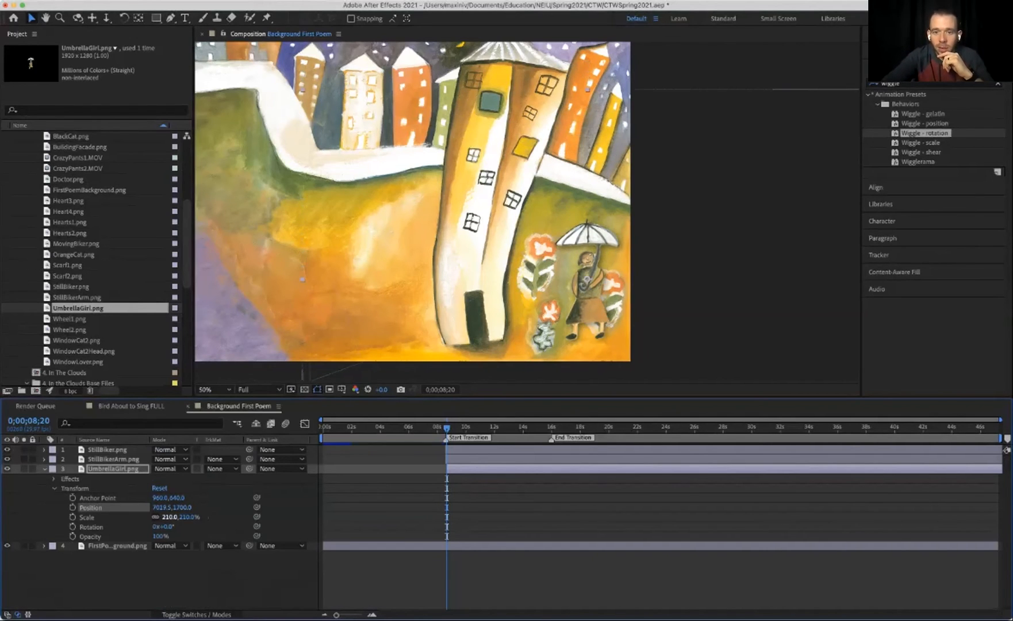
Shift the umbrella girl left and back up above the flowers beside the tower, to about position 6979.5, 1300.
key("shift+Left")
key("shift+Left")
key("shift+Left")
key("shift+Left")
key("shift+Up")
key("shift+Up")
key("shift+Up")
key("shift+Up")
key("shift+Up")
key("shift+Up")
key("shift+Up")
key("shift+Up")
key("shift+Up")
key("shift+Up")
key("shift+Up")
key("shift+Up")
key("shift+Up")
key("shift+Up")
key("shift+Up")
key("shift+Up")
key("shift+Up")
key("shift+Up")
key("shift+Up")
key("shift+Up")
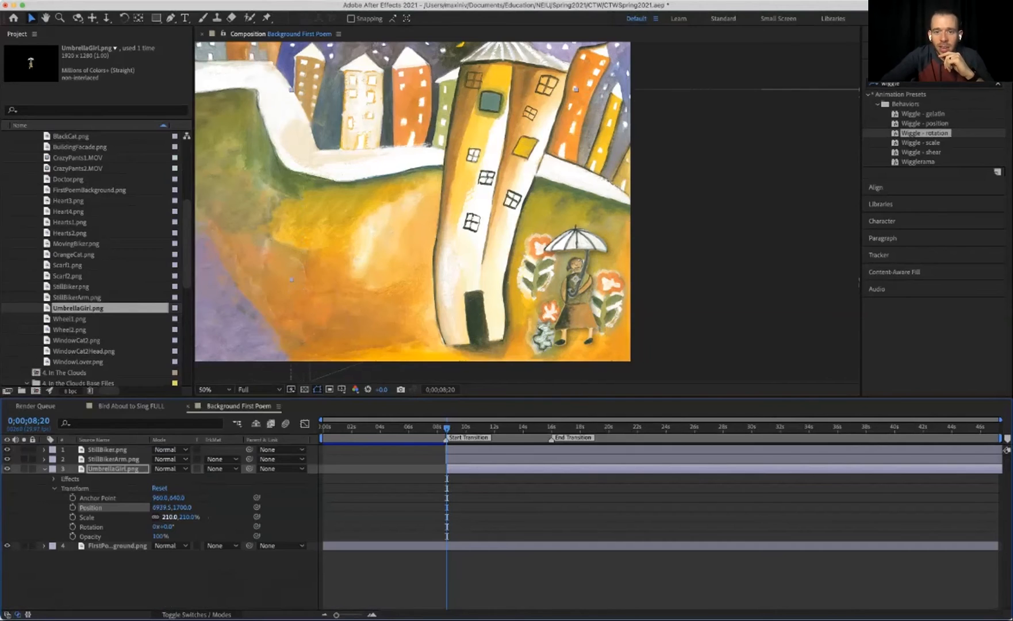
key("shift+Up")
key("shift+Up")
key("shift+Up")
key("shift+Up")
key("shift+Up")
key("shift+Up")
key("shift+Up")
key("shift+Up")
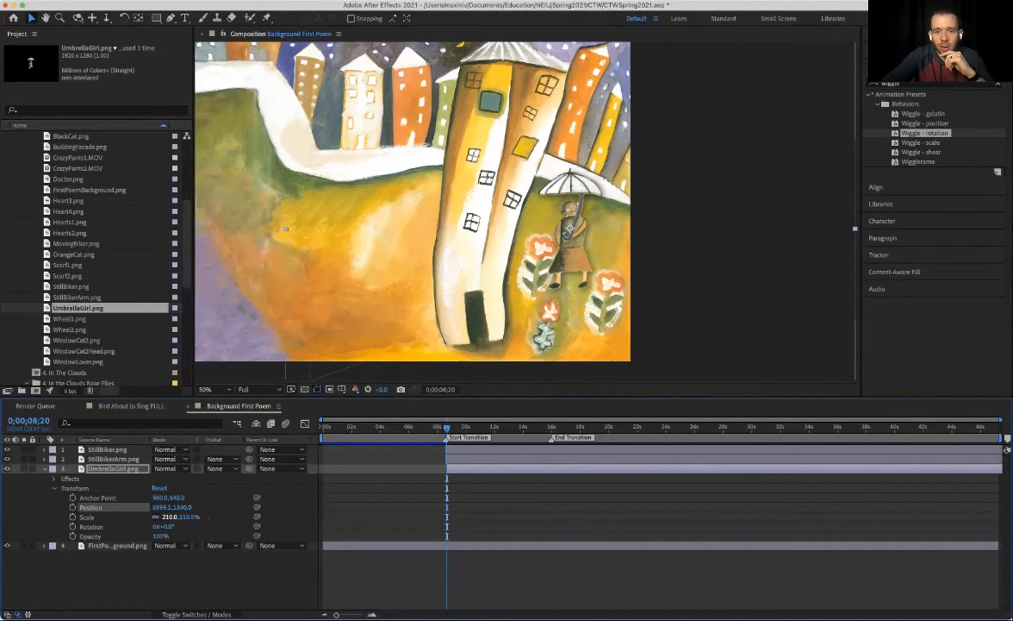
key("shift+Right")
key("shift+Right")
key("shift+Right")
key("shift+Right")
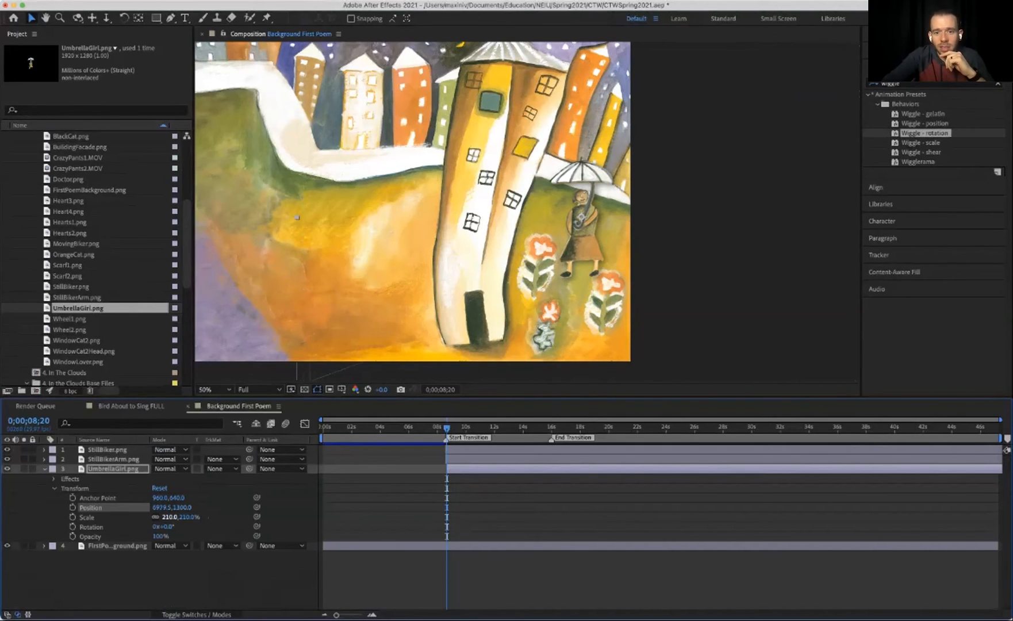
Move the umbrella girl straight down so she stands among the flowers beside the leaning tower.
key("shift+Down")
key("shift+Down")
key("shift+Down")
key("shift+Down")
key("shift+Down")
key("shift+Down")
key("shift+Down")
key("shift+Down")
key("shift+Down")
key("shift+Down")
key("shift+Down")
key("shift+Down")
key("shift+Down")
key("shift+Down")
key("shift+Down")
key("shift+Down")
key("shift+Down")
key("shift+Down")
key("shift+Down")
key("shift+Down")
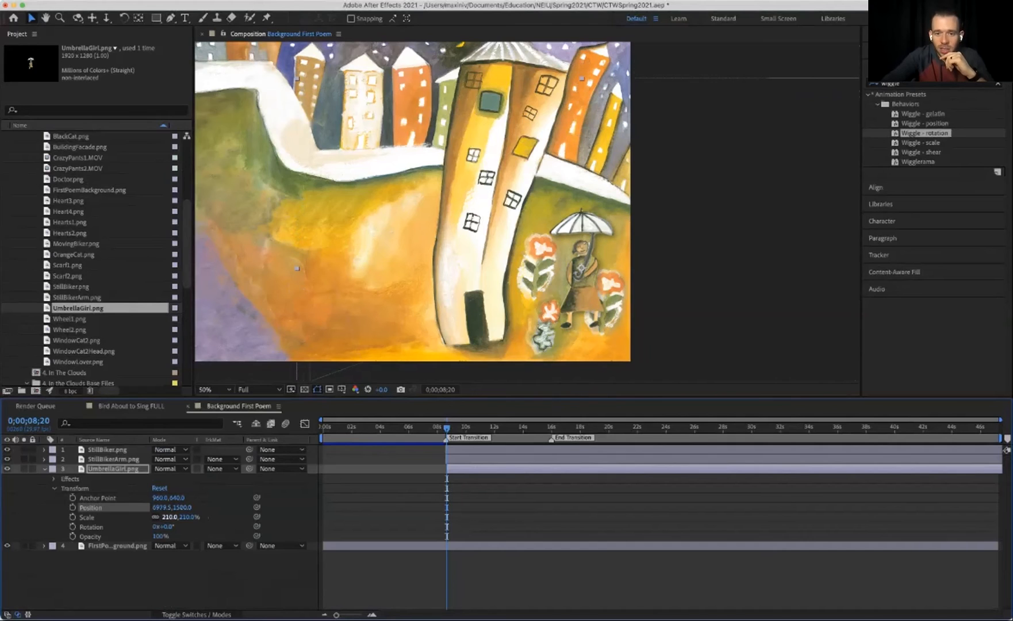
Scale the umbrella girl up to 240% and move her down to position 6979.5, 1720 among the flowers.
key("shift+Left")
key("shift+Left")
key("shift+Left")
key("shift+Left")
left_click(170, 516)
key("shift+Up")
key("shift+Up")
key("shift+Up")
key("Return")
key("shift+Up")
key("shift+Up")
key("shift+Right")
key("shift+Right")
key("shift+Up")
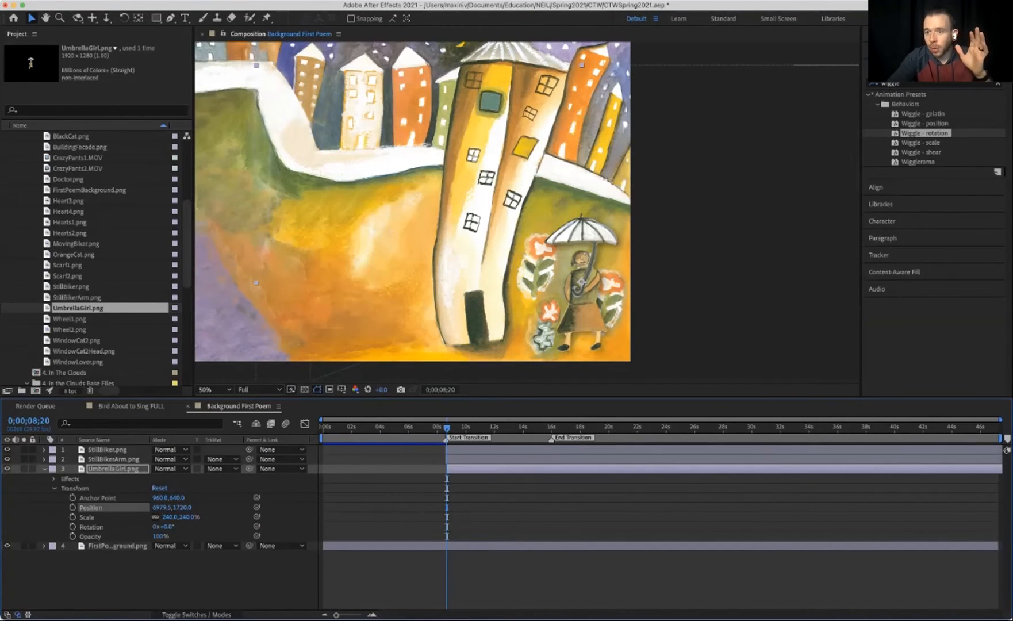
Apply the Wigglerama animation preset to the UmbrellaGirl.png layer.
left_click(918, 162)
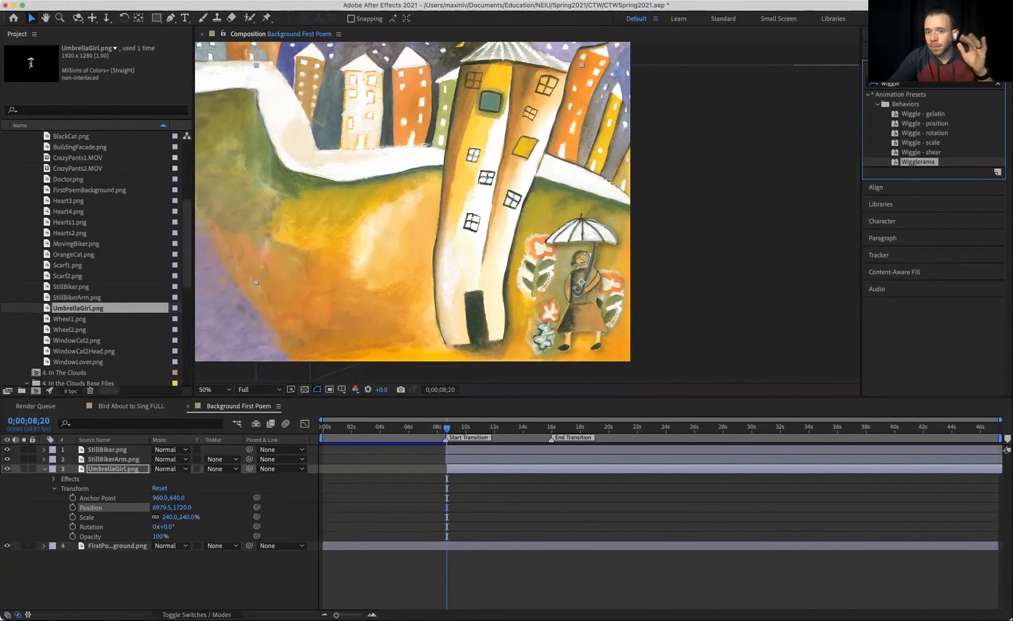
left_click(924, 133)
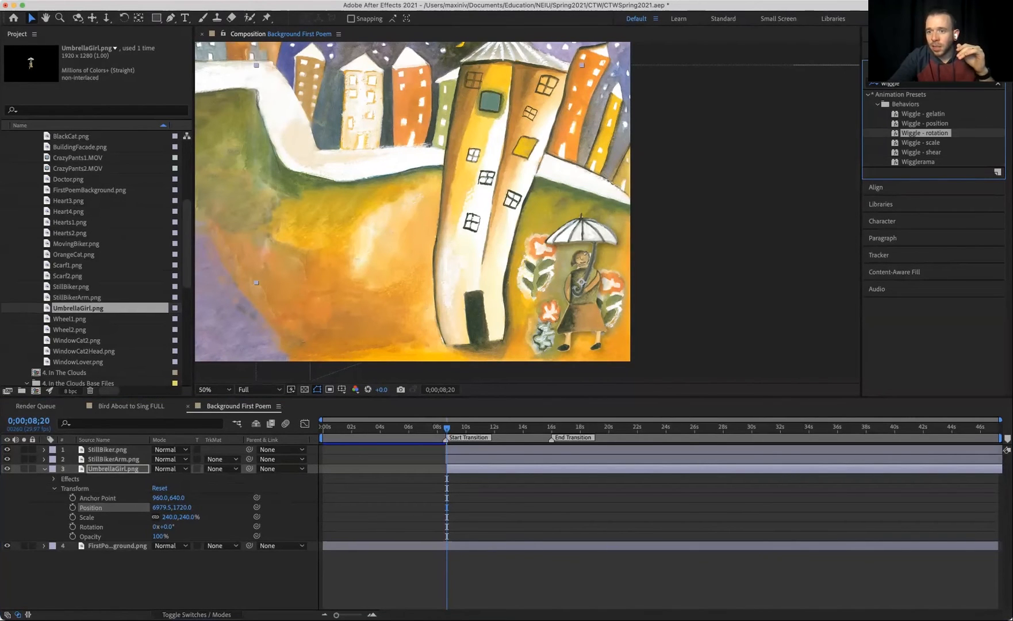
left_click(918, 162)
left_click_drag(918, 162, 113, 469)
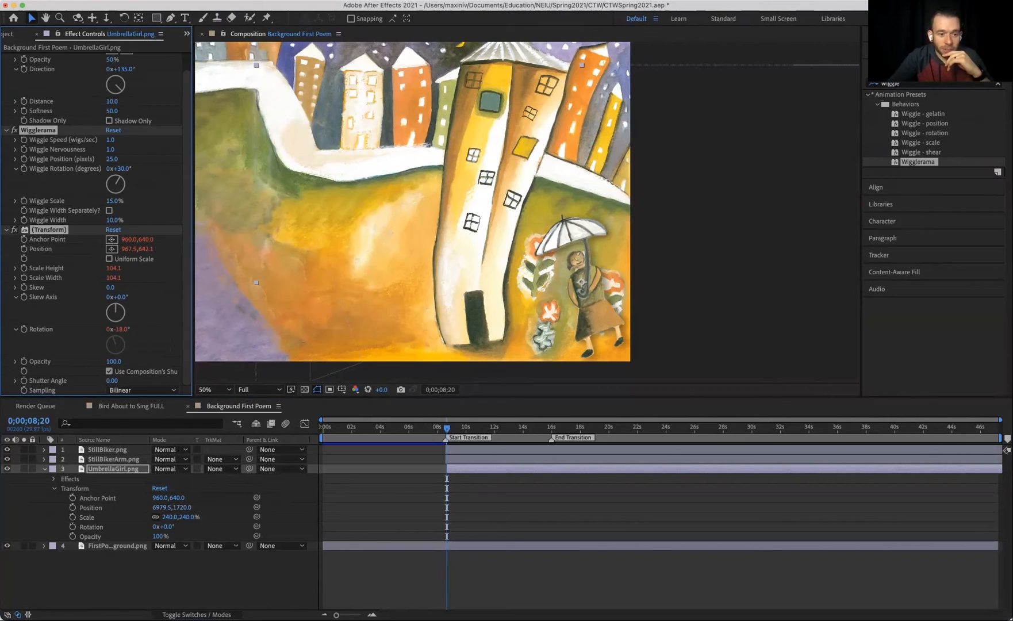
Set the UmbrellaGirl.png layer's anchor point to 980, 830 near the girl's feet.
left_click(160, 498)
key("shift+Up")
key("shift+Up")
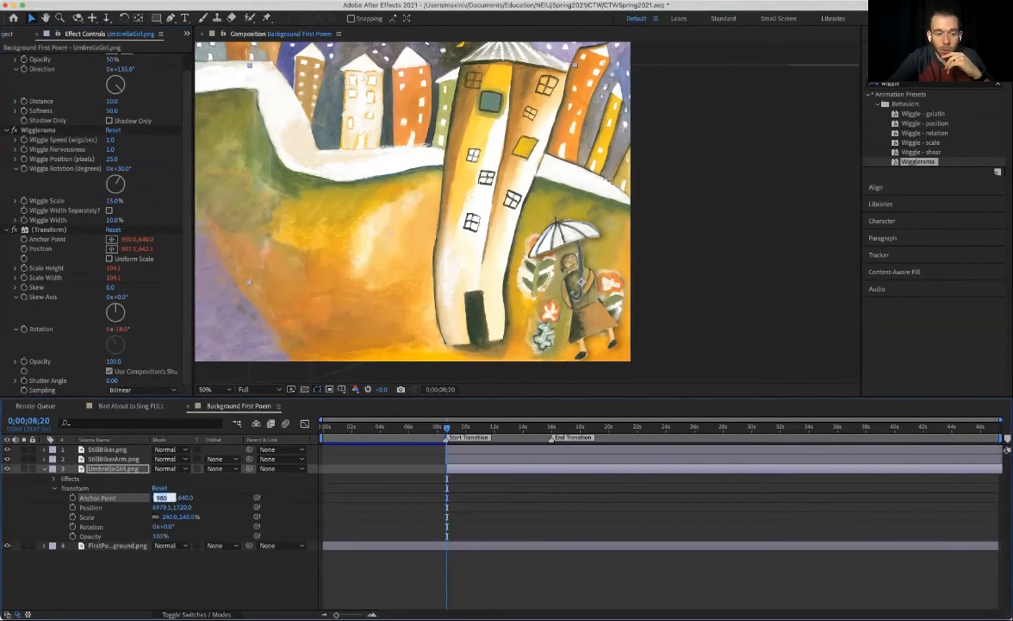
key("Tab")
key("shift+Up")
key("shift+Up")
key("shift+Up")
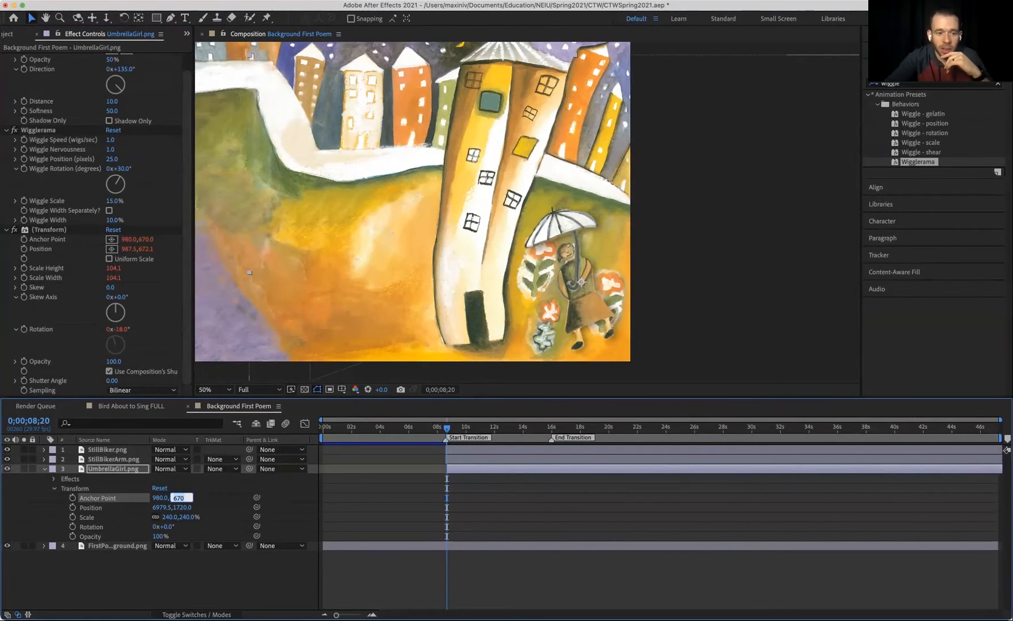
key("shift+Up")
key("shift+Up")
key("shift+Up")
key("shift+Up")
key("shift+Up")
key("shift+Up")
key("shift+Up")
key("shift+Up")
key("shift+Up")
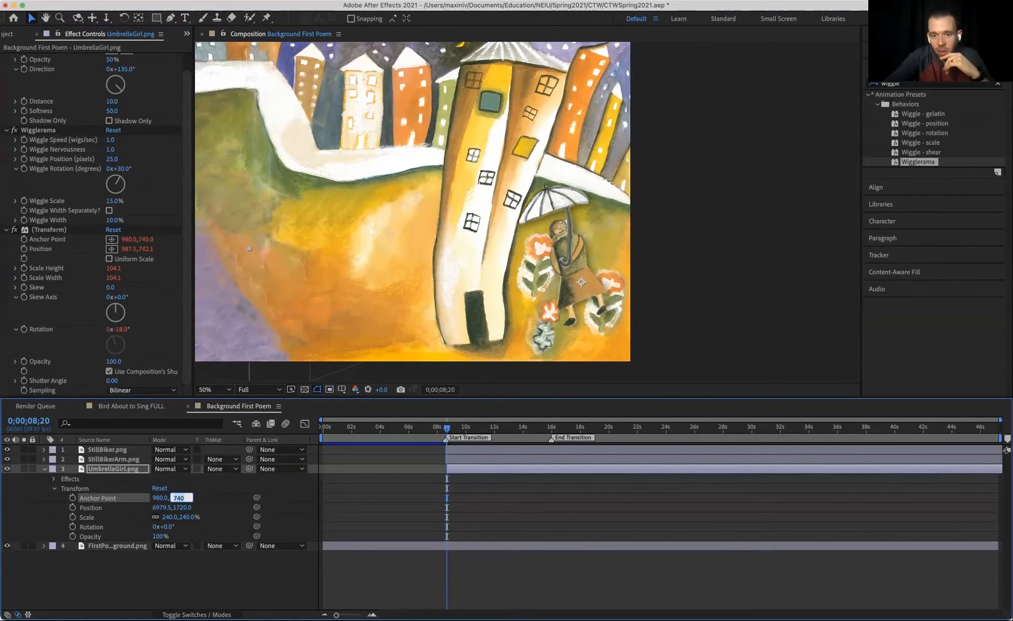
key("shift+Up")
key("shift+Up")
key("shift+Up")
key("shift+Up")
key("shift+Up")
key("shift+Up")
key("shift+Up")
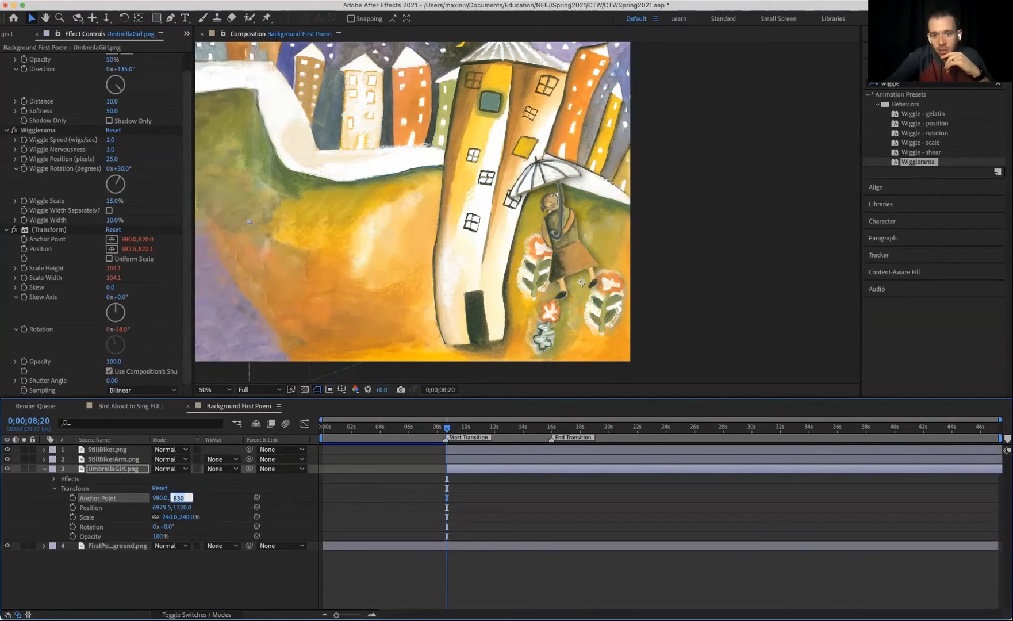
Adjust the horizontal anchor point of the UmbrellaGirl.png layer to 965 to centre it between her feet.
key("shift+Tab")
key("shift+Down")
key("shift+Down")
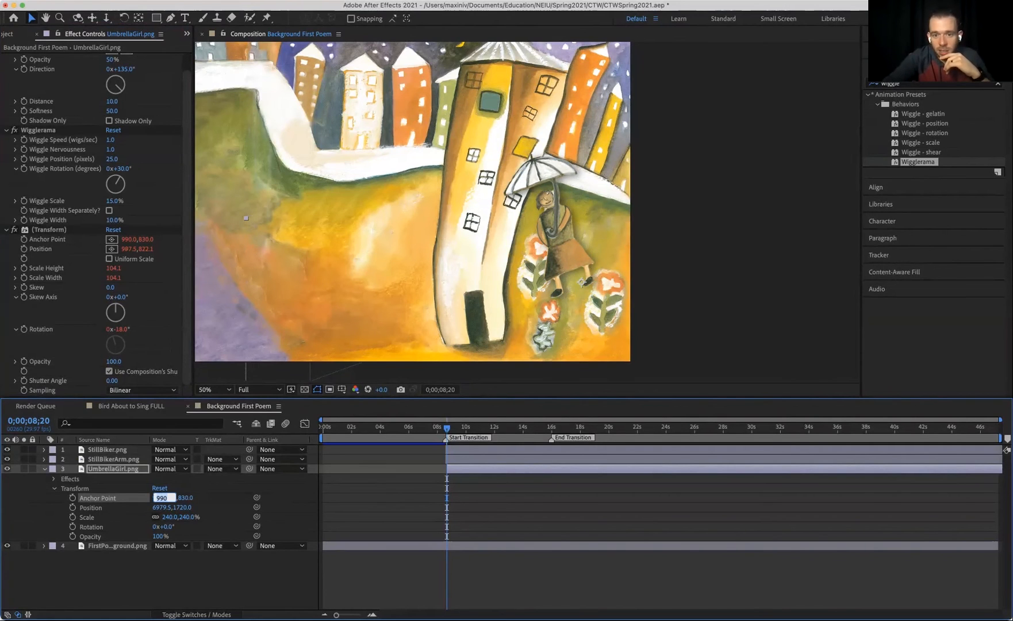
key("Up")
key("Up")
key("Up")
key("Up")
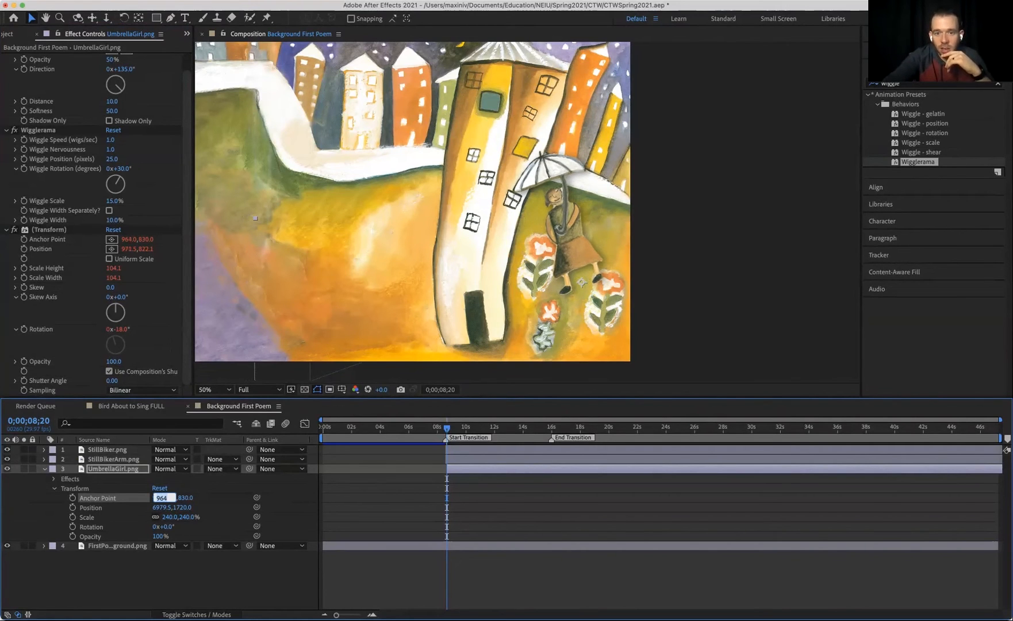
key("Return")
Move the umbrella girl straight down the hill to position 6979.5, 2160.
key("shift+Down")
key("shift+Down")
key("shift+Down")
key("shift+Down")
key("shift+Down")
key("shift+Down")
key("shift+Down")
key("shift+Down")
key("shift+Down")
key("shift+Down")
key("shift+Down")
key("shift+Down")
key("shift+Down")
key("shift+Down")
key("shift+Down")
key("shift+Down")
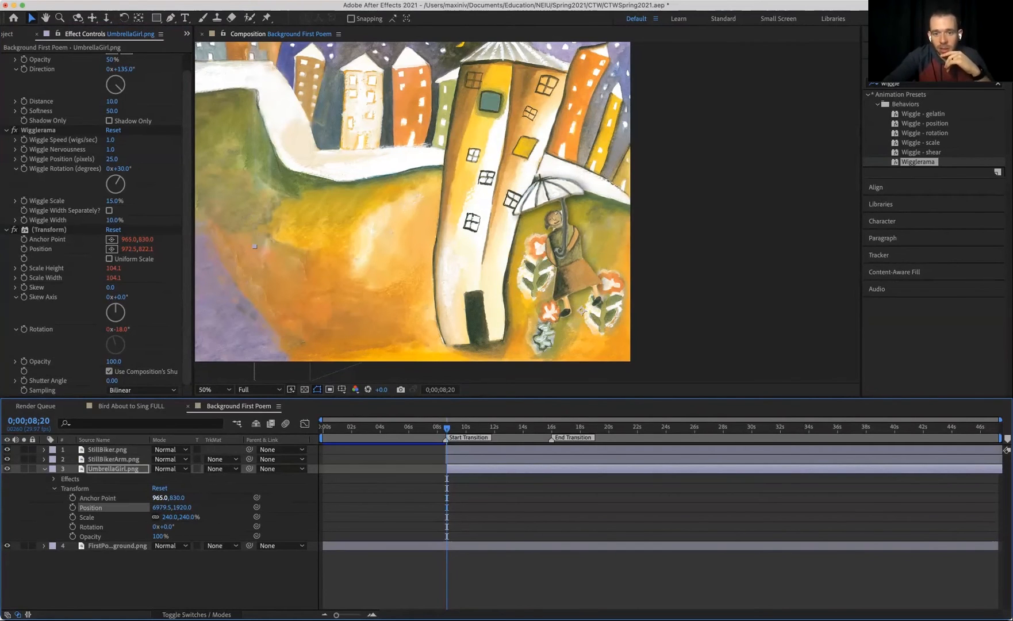
key("shift+Down")
key("shift+Down")
key("shift+Down")
key("shift+Down")
key("shift+Down")
key("shift+Down")
Play back the composition from 0;00;08;20 to check the umbrella girl's wiggle motion.
key("space")
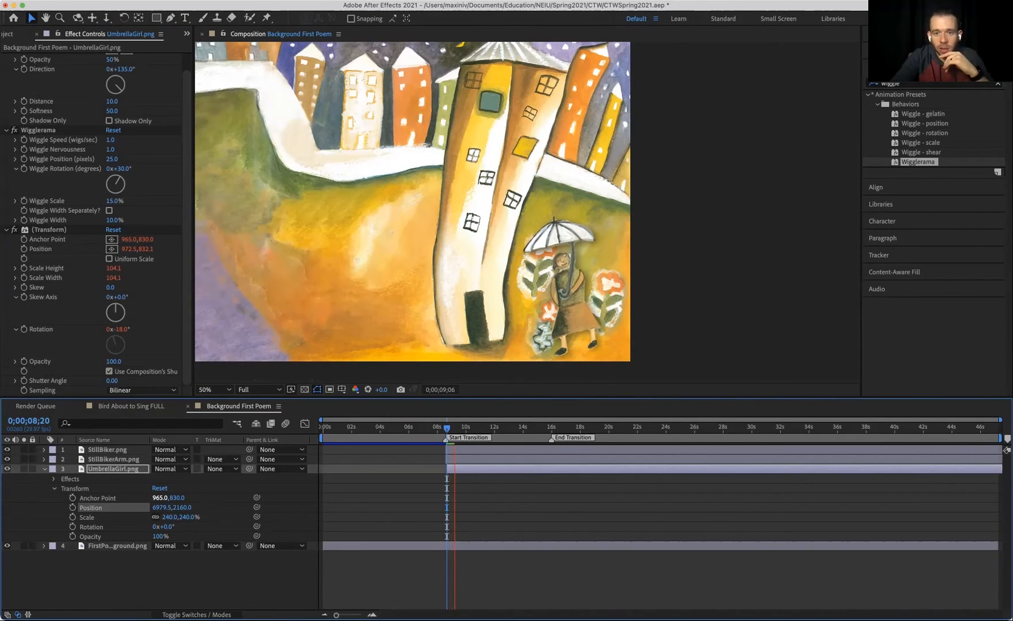
key("space")
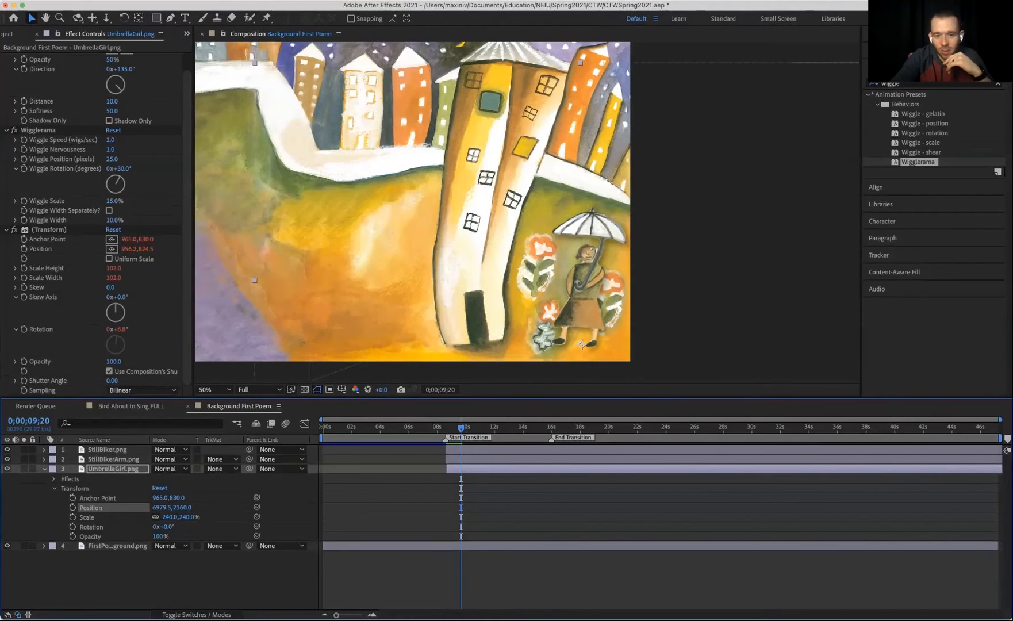
key("space")
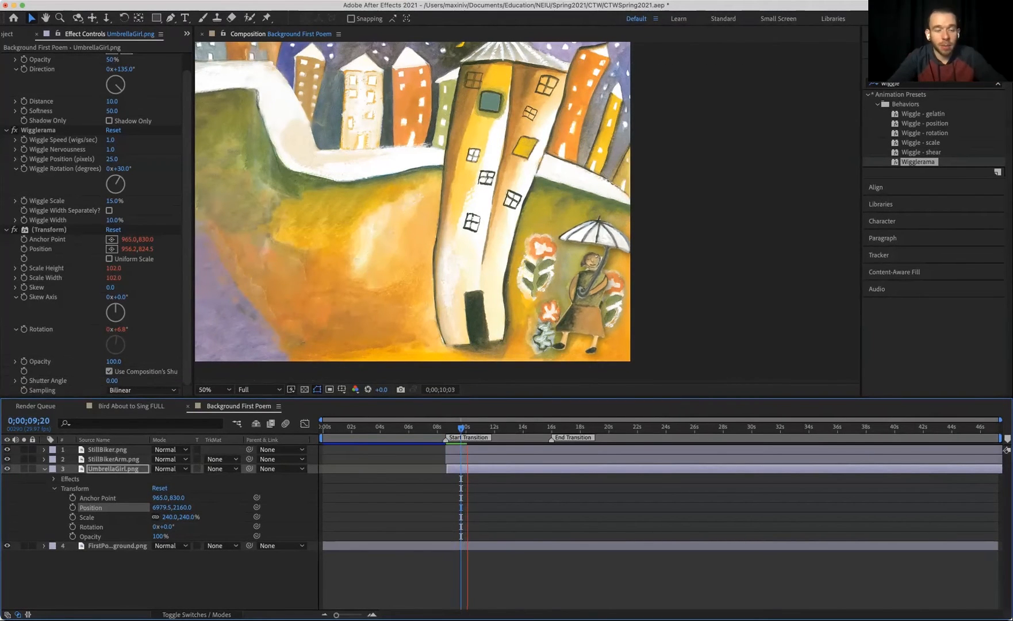
key("space")
Back at the Start Transition marker, return the umbrella girl to position 6979.5, 1720 and set her horizontal anchor point to 970.
key("j")
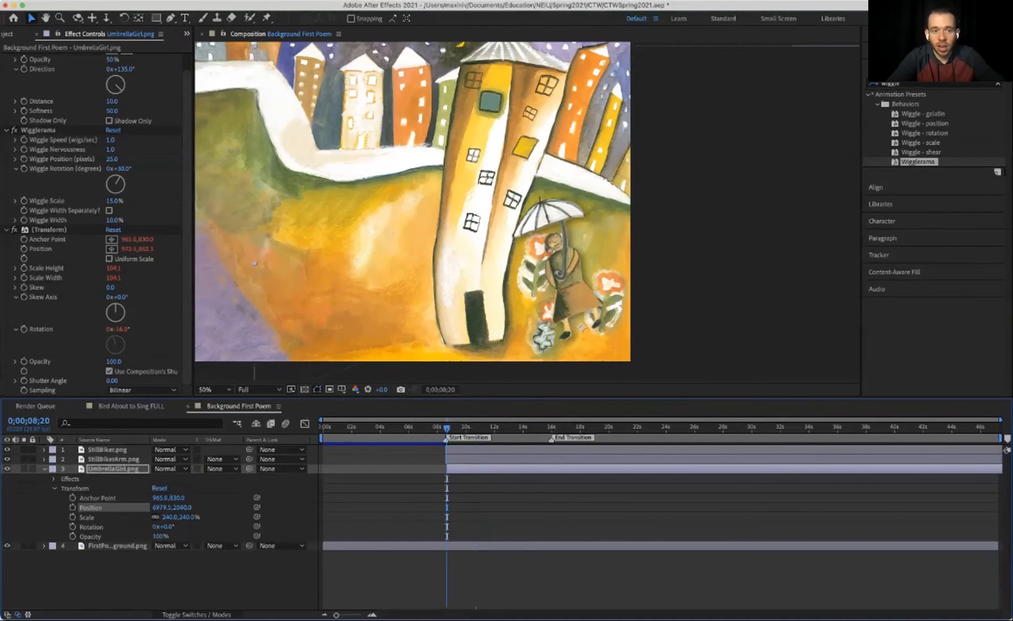
left_click_drag(181, 507, 162, 508)
left_click_drag(161, 498, 164, 498)
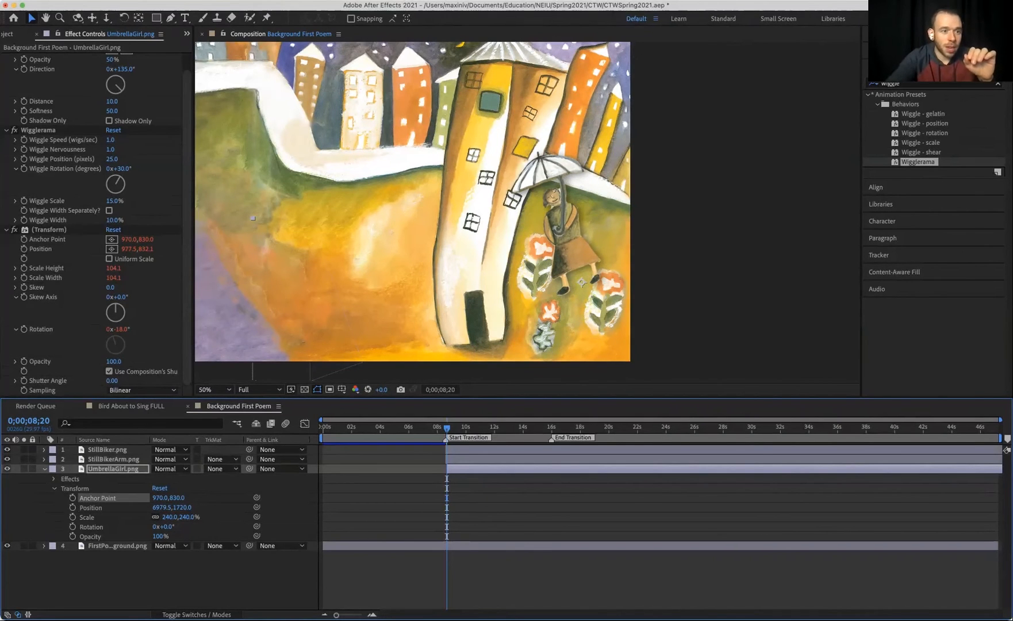
Remove the Wigglerama effect and its accompanying Transform effect from the UmbrellaGirl.png layer, keeping the Drop Shadow.
left_click(48, 230)
scroll(49, 230, "up", 2)
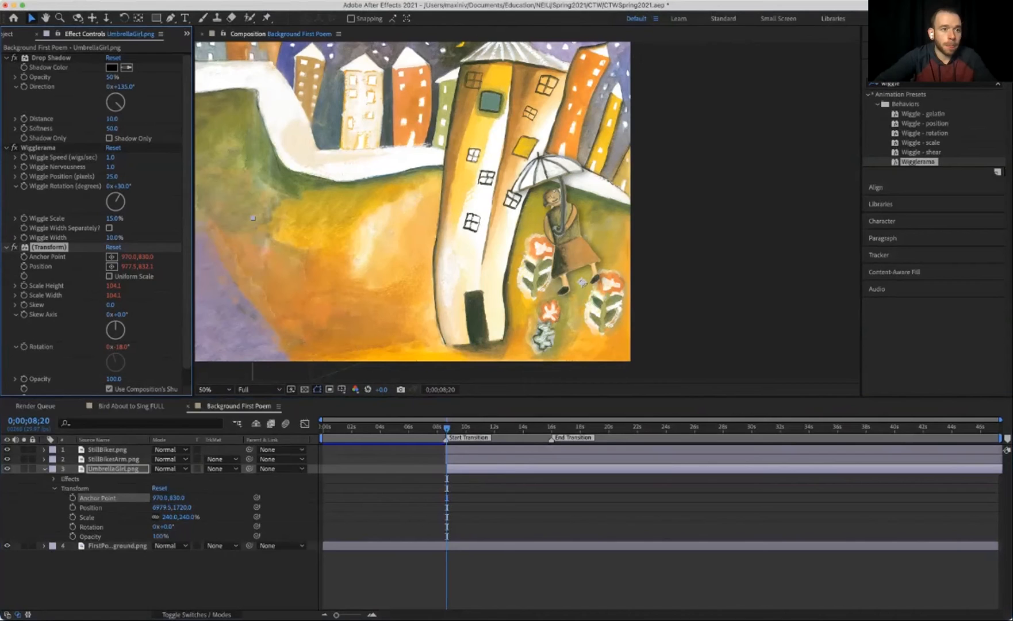
left_click(6, 148)
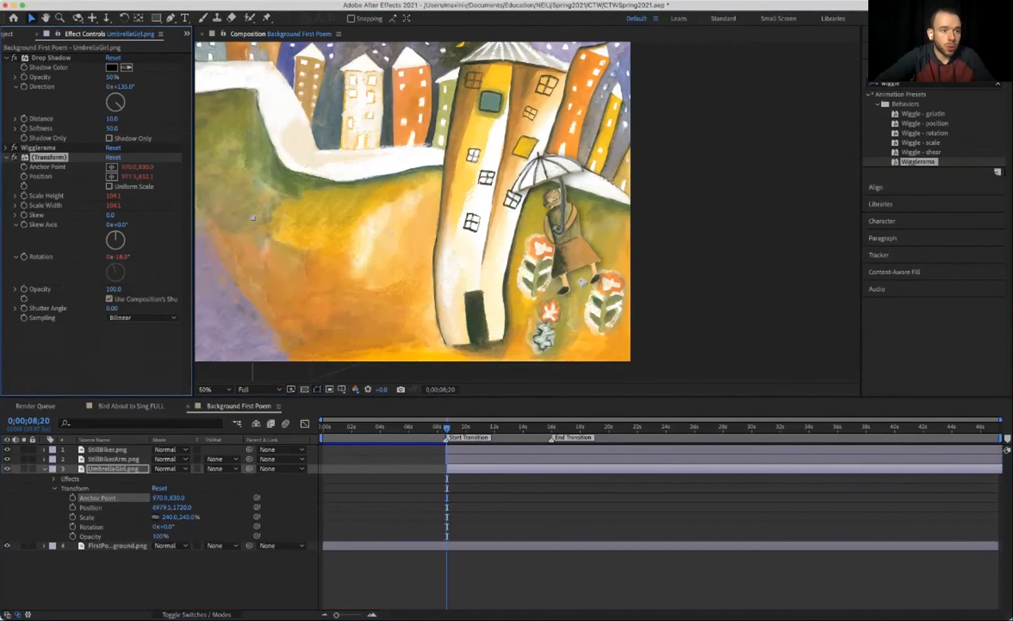
left_click(7, 156)
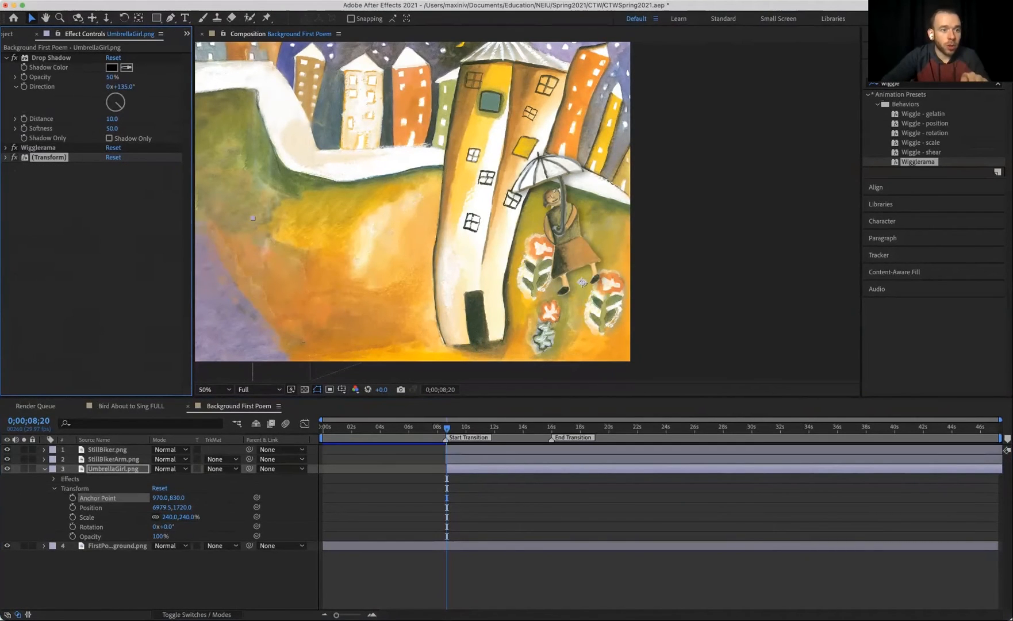
left_click(39, 148)
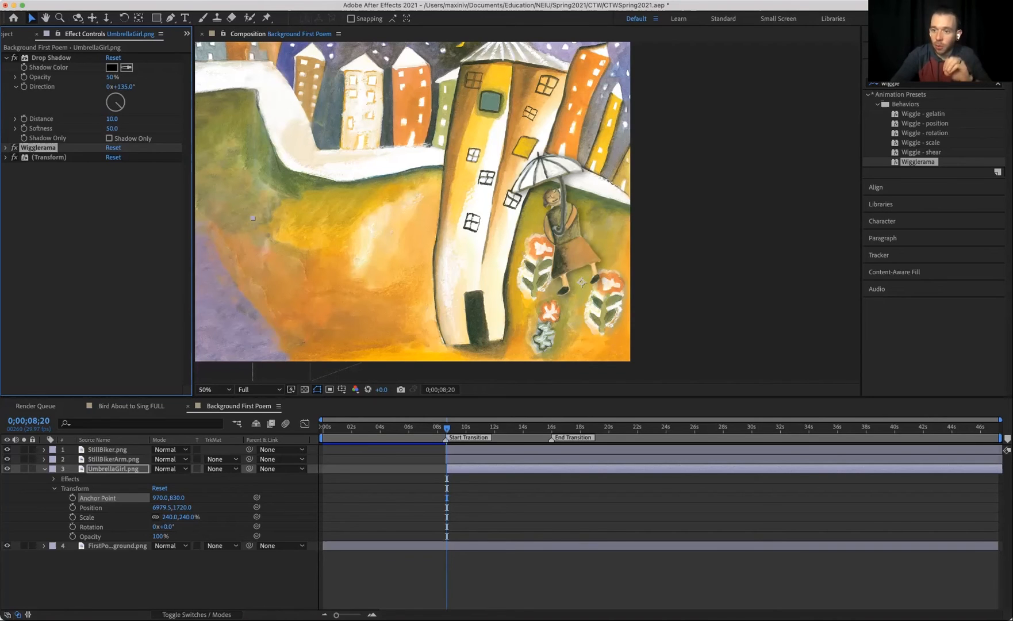
left_click(6, 158)
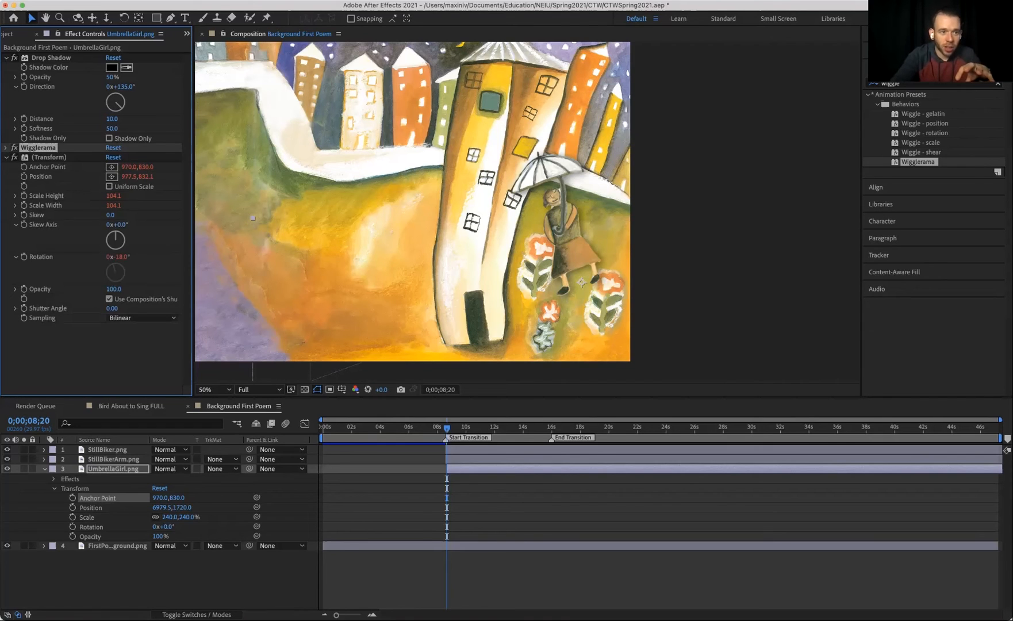
left_click(6, 157)
key("Delete")
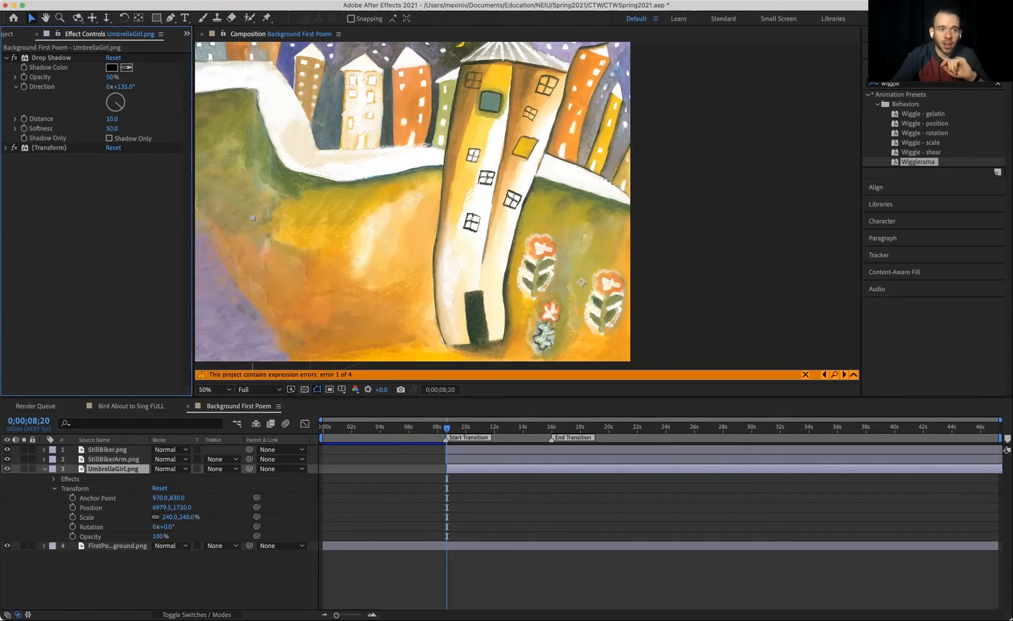
left_click(50, 148)
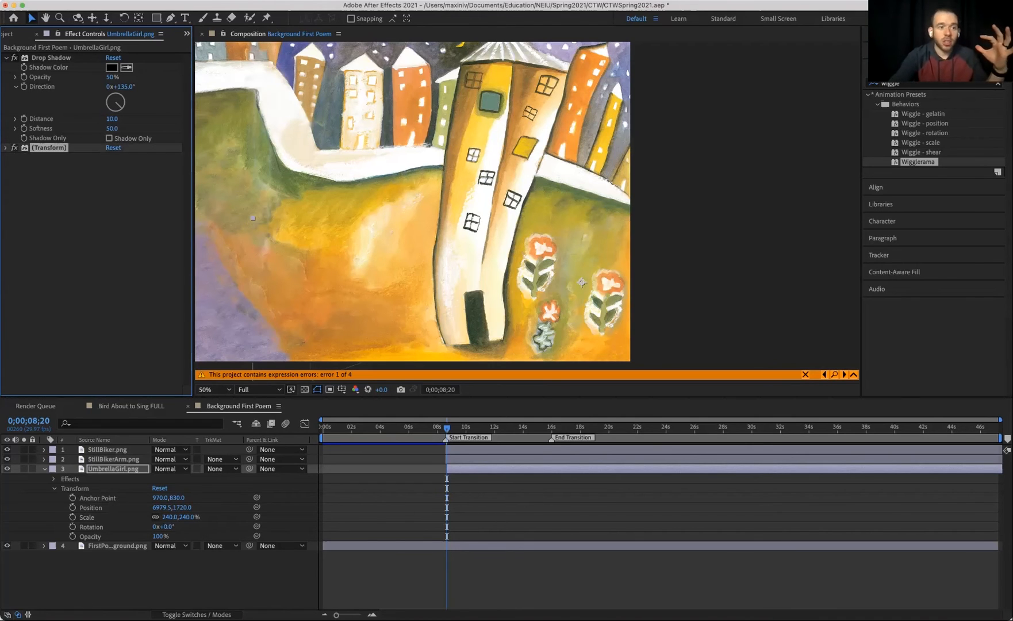
key("Delete")
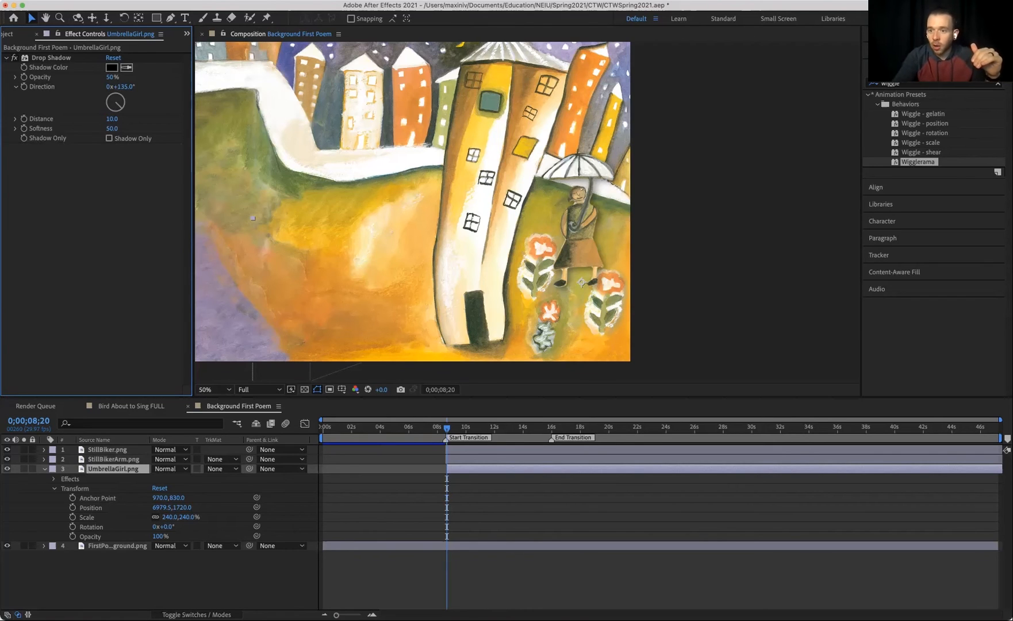
Apply the Wiggle - rotation preset to the UmbrellaGirl.png layer and set its wiggle amount to 10 degrees.
left_click(924, 132)
left_click_drag(924, 132, 146, 144)
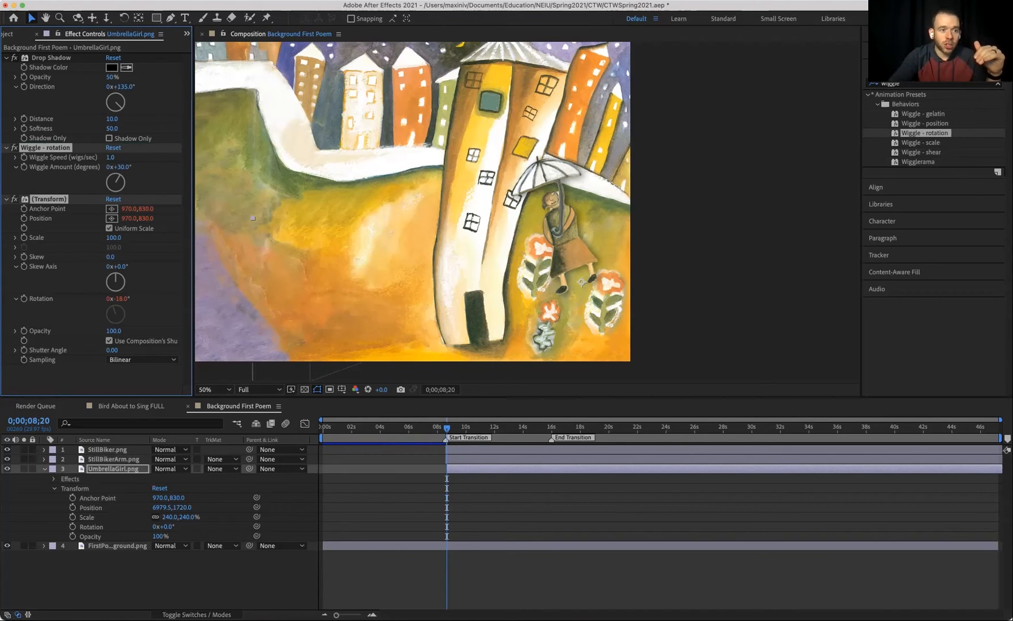
left_click(6, 148)
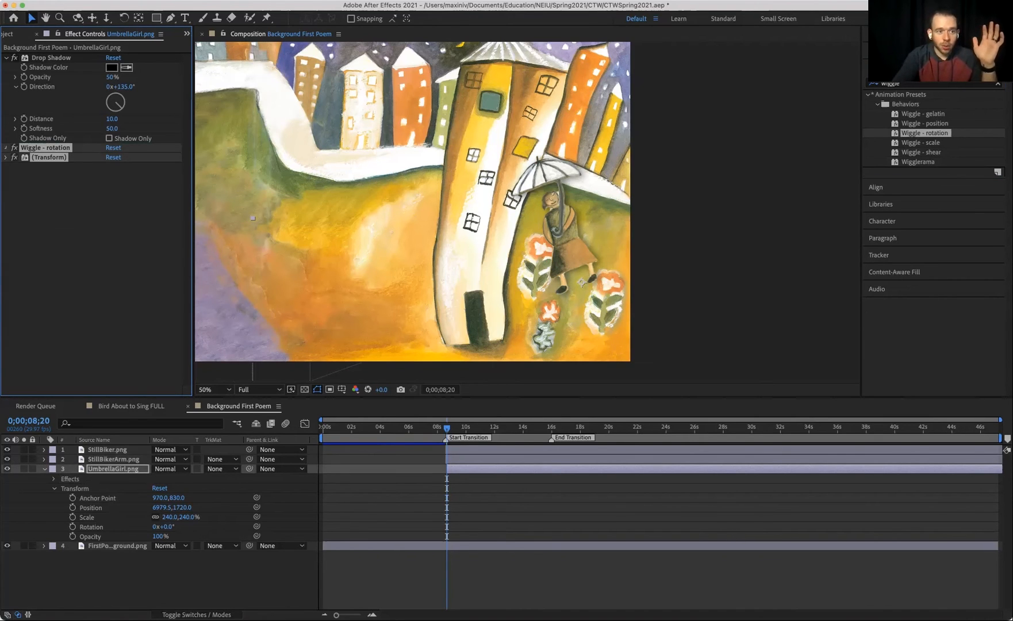
left_click(6, 148)
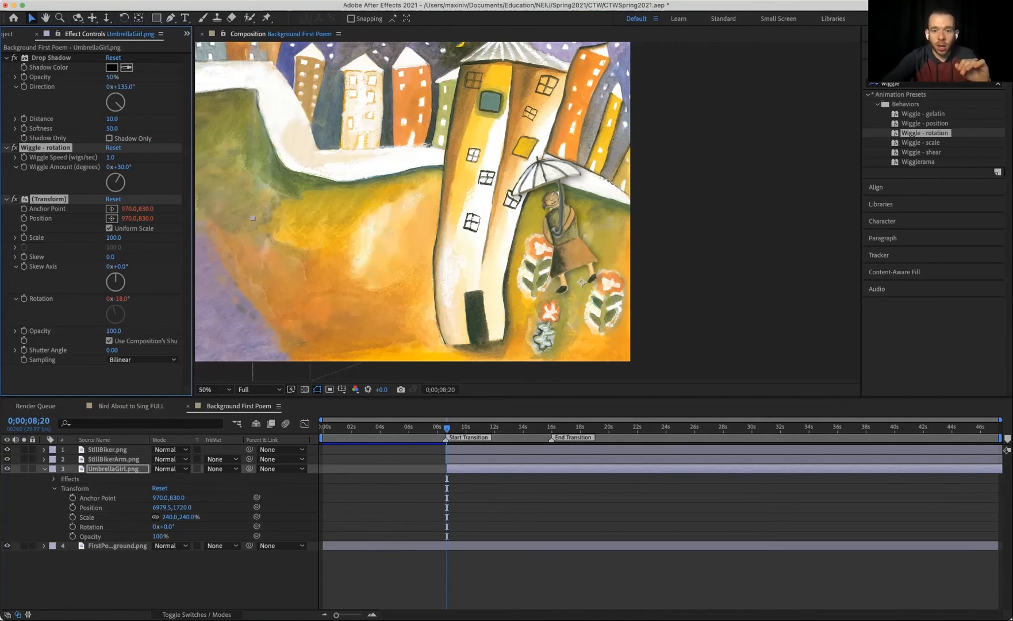
left_click(122, 166)
type("10")
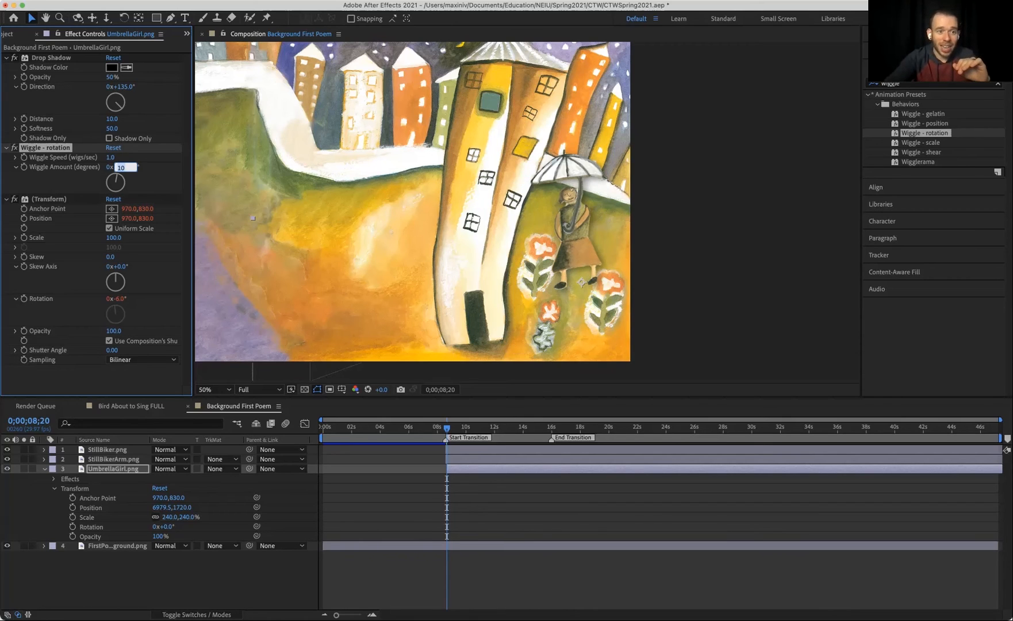
key("Return")
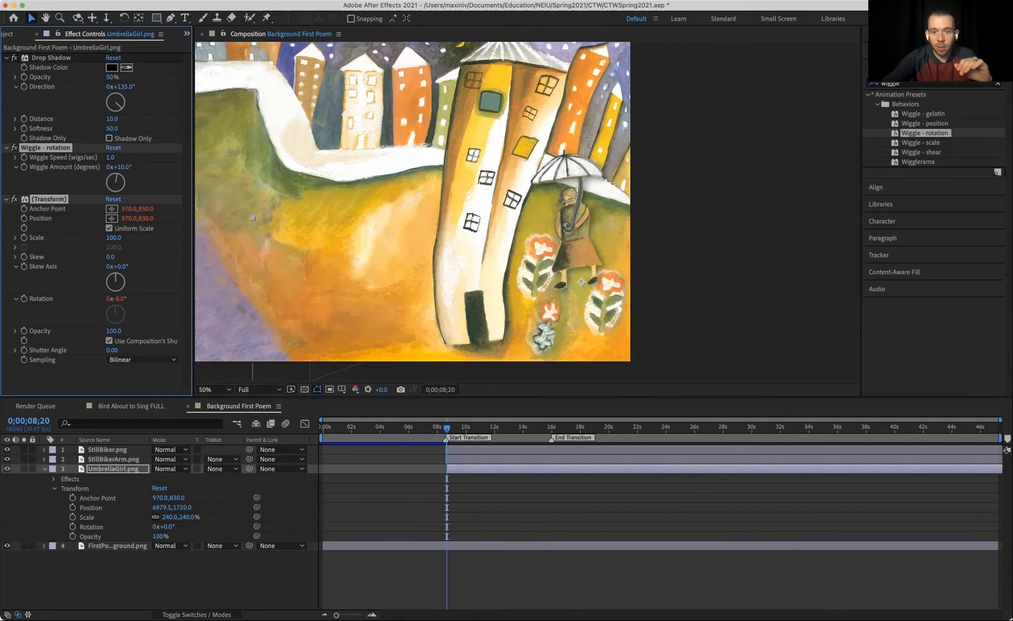
Move the umbrella girl down among the flowers to about position 7011.5, 2184 and preview her rotation wiggle.
left_click(581, 281)
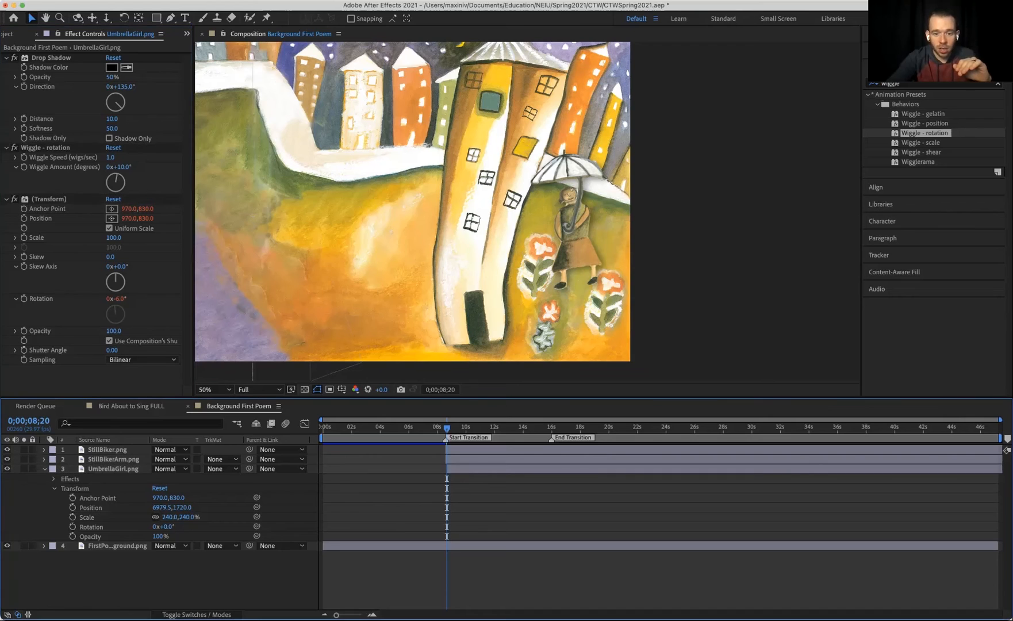
left_click_drag(581, 281, 585, 347)
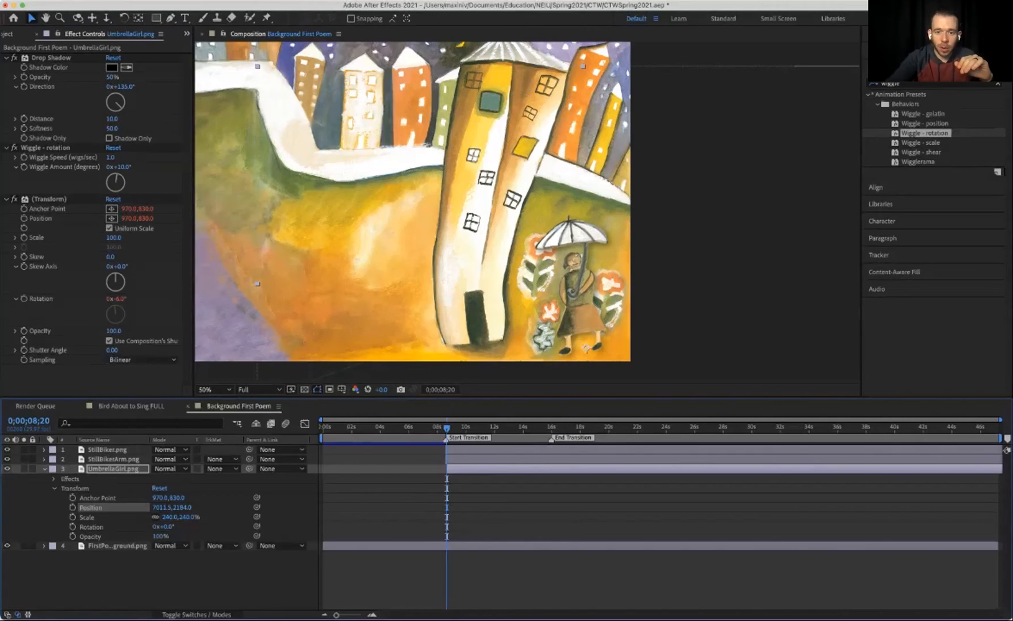
key("space")
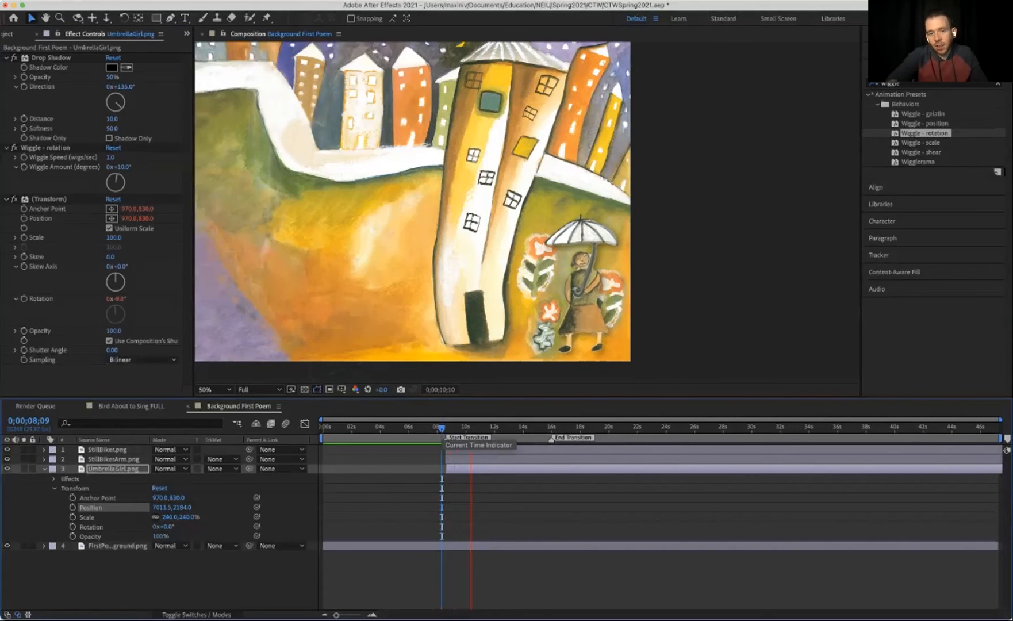
key("space")
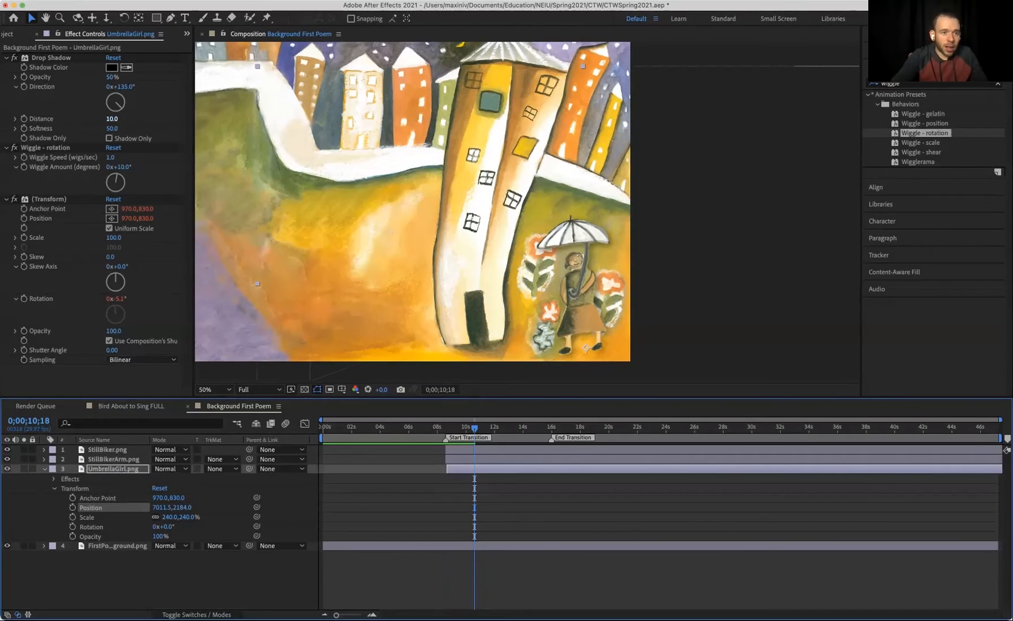
Set the rotation wiggle's speed to 0.5 wigs/sec and its amount to 5 degrees, and preview the motion.
left_click(110, 158)
type(".5")
key("Return")
left_click(122, 167)
type("6")
key("Return")
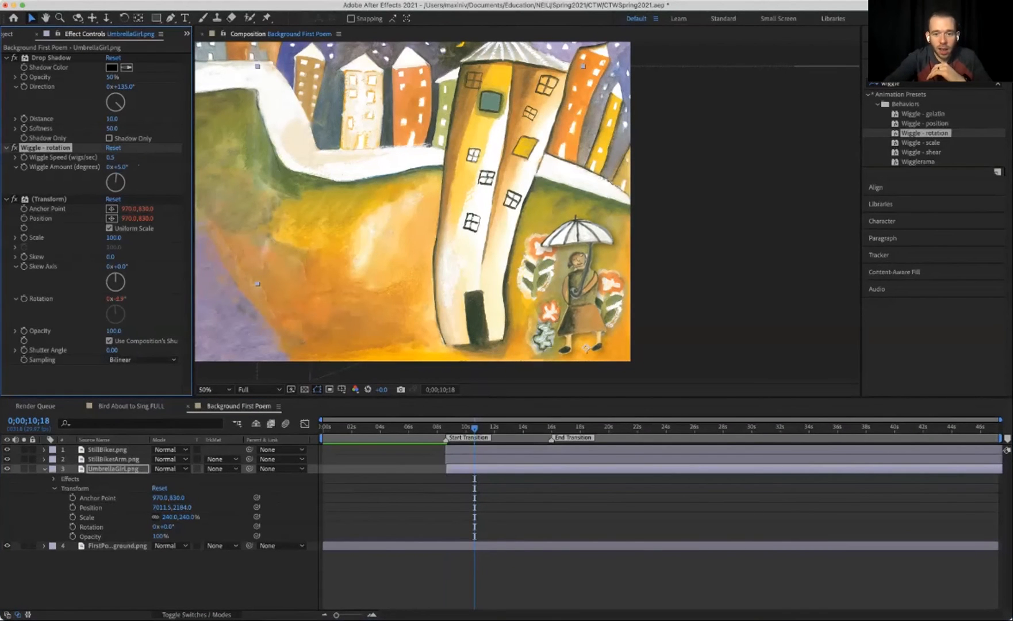
key("space")
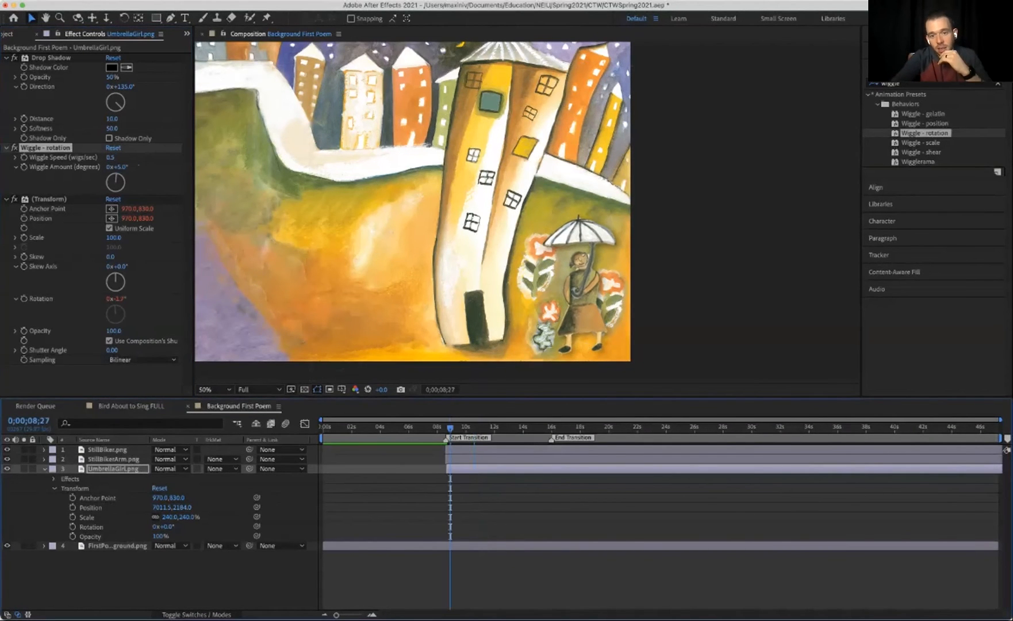
Solo the UmbrellaGirl.png layer and preview its rotation wiggle from the Start Transition marker.
key("space")
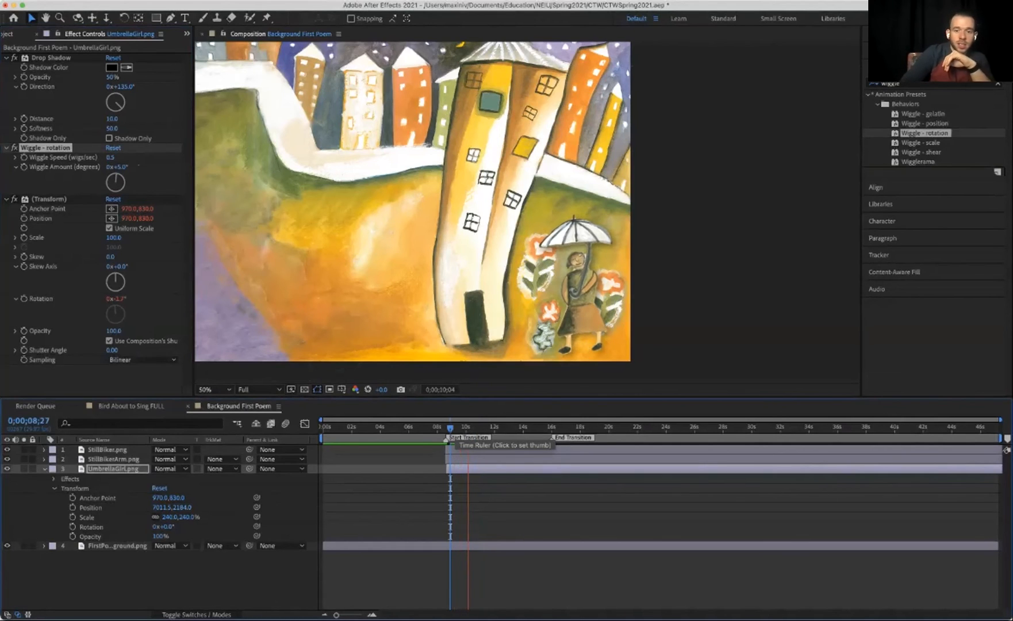
key("space")
left_click(23, 469)
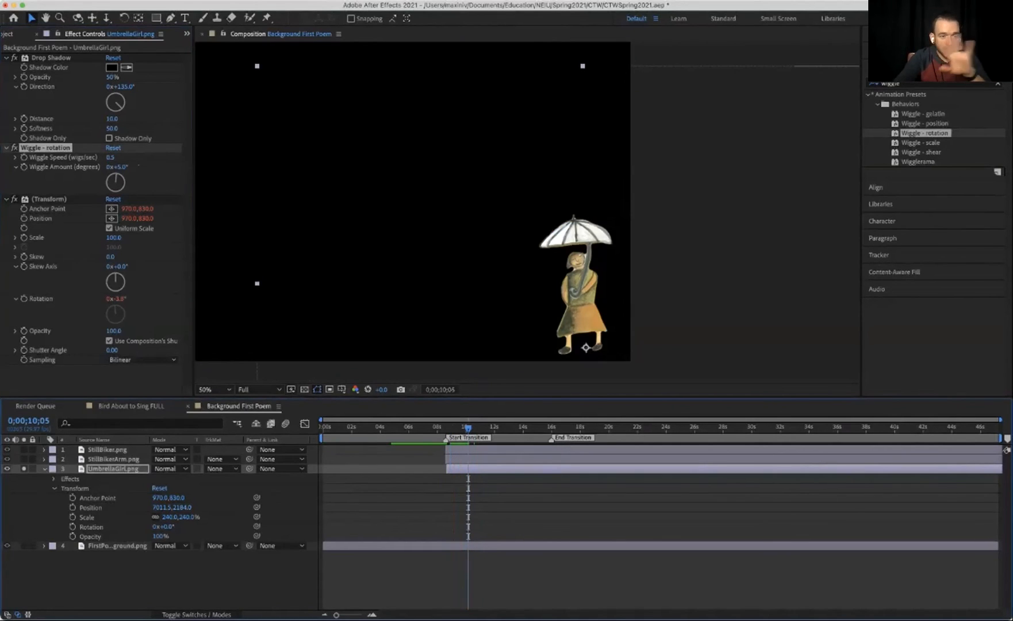
left_click(447, 427)
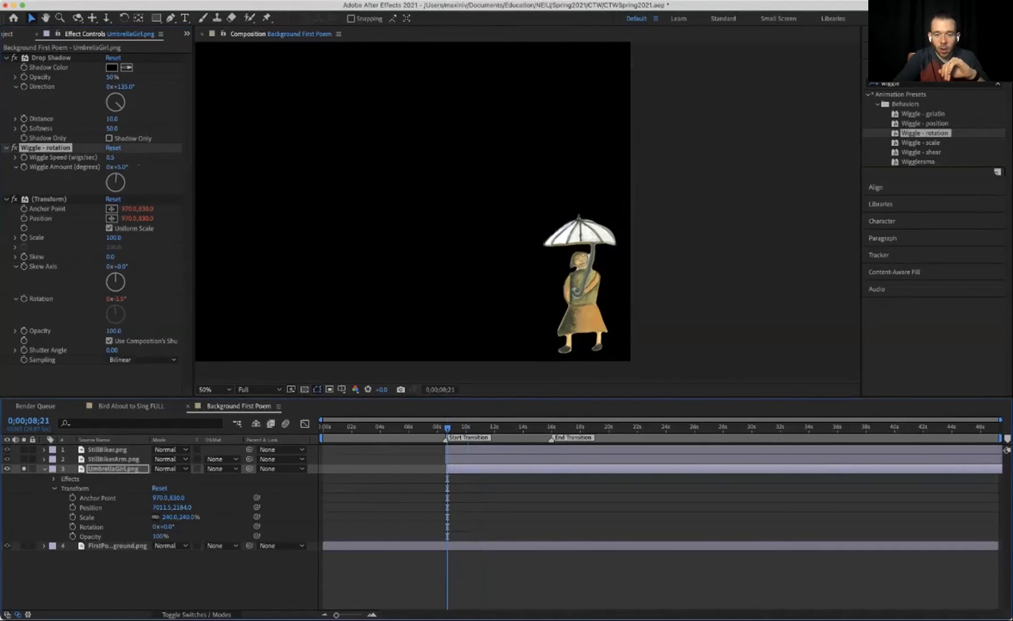
key("space")
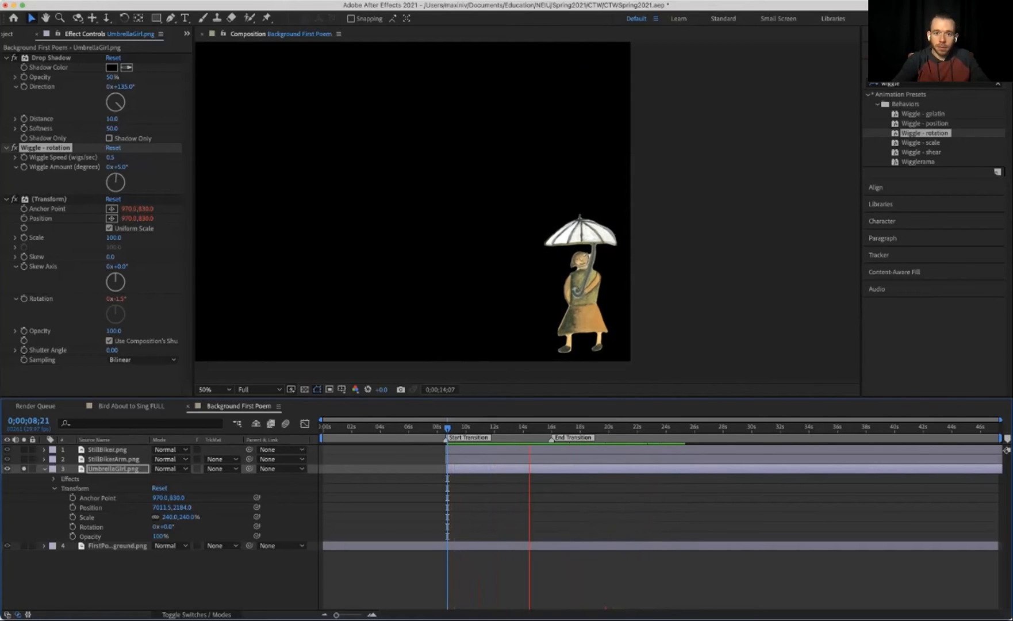
key("space")
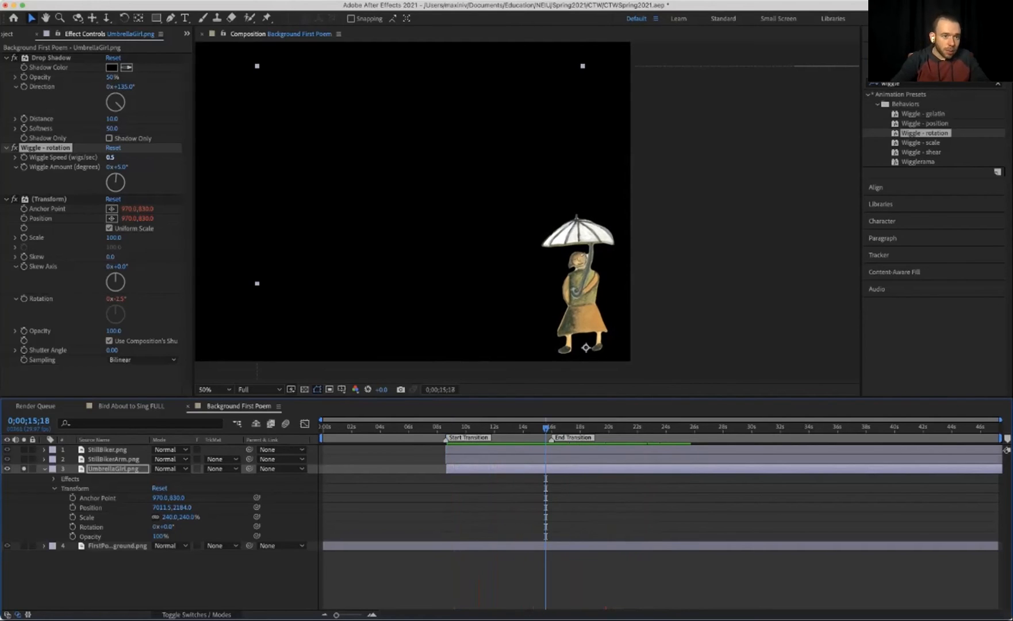
Set the umbrella girl's rotation wiggle speed to 0.8 wigs/sec and preview the motion from the Start Transition marker.
left_click(110, 157)
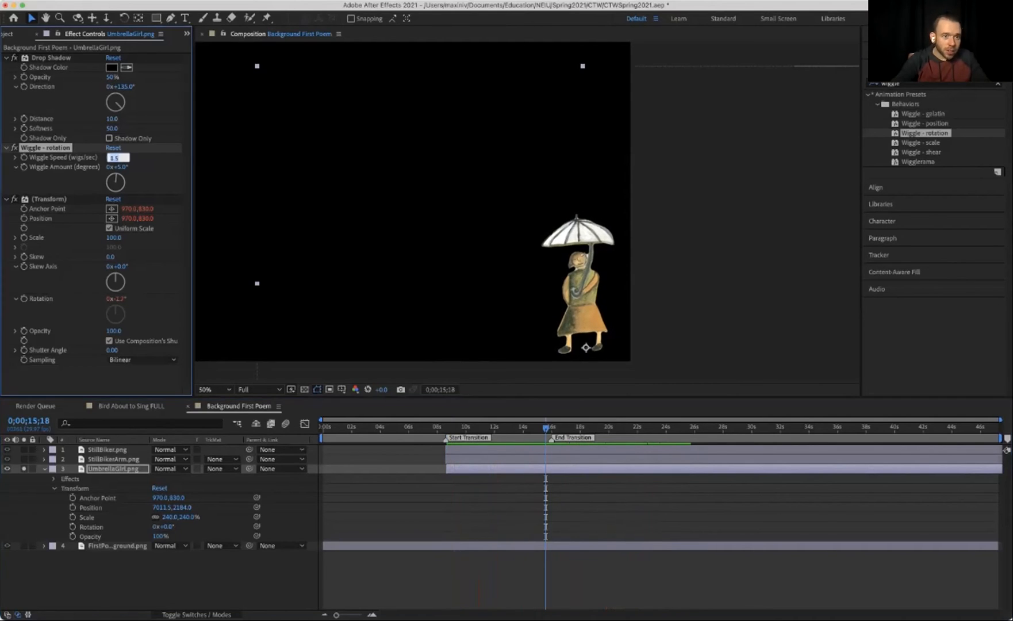
key("Down")
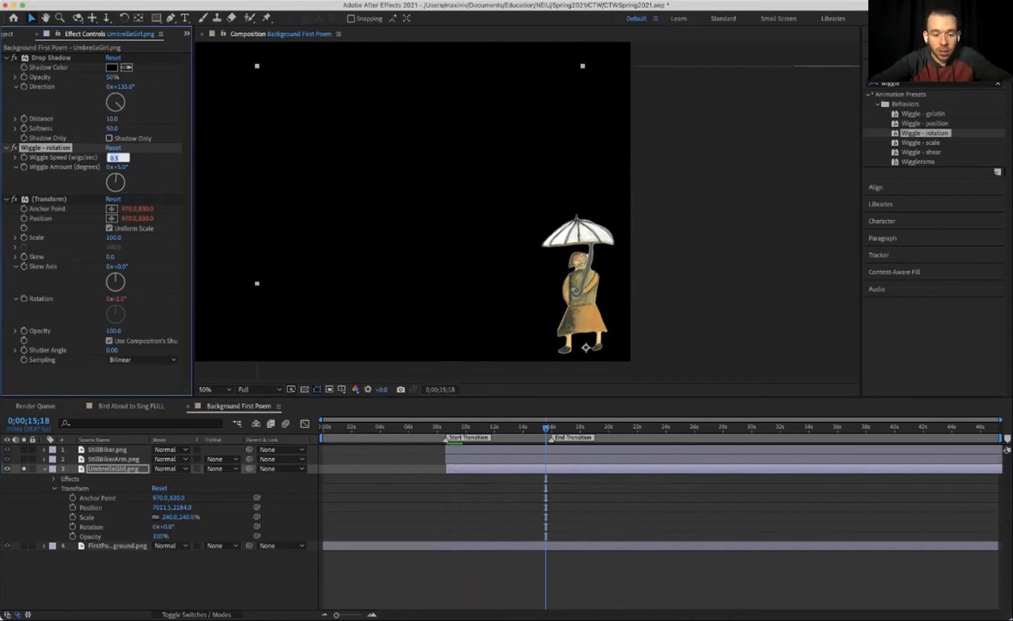
type("0.8")
key("Return")
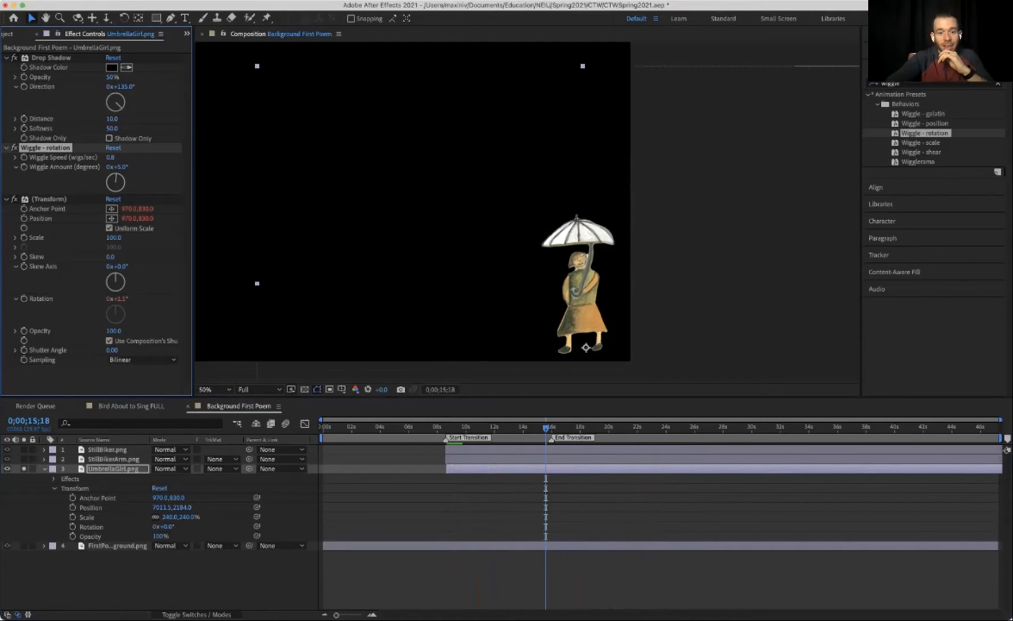
left_click(445, 428)
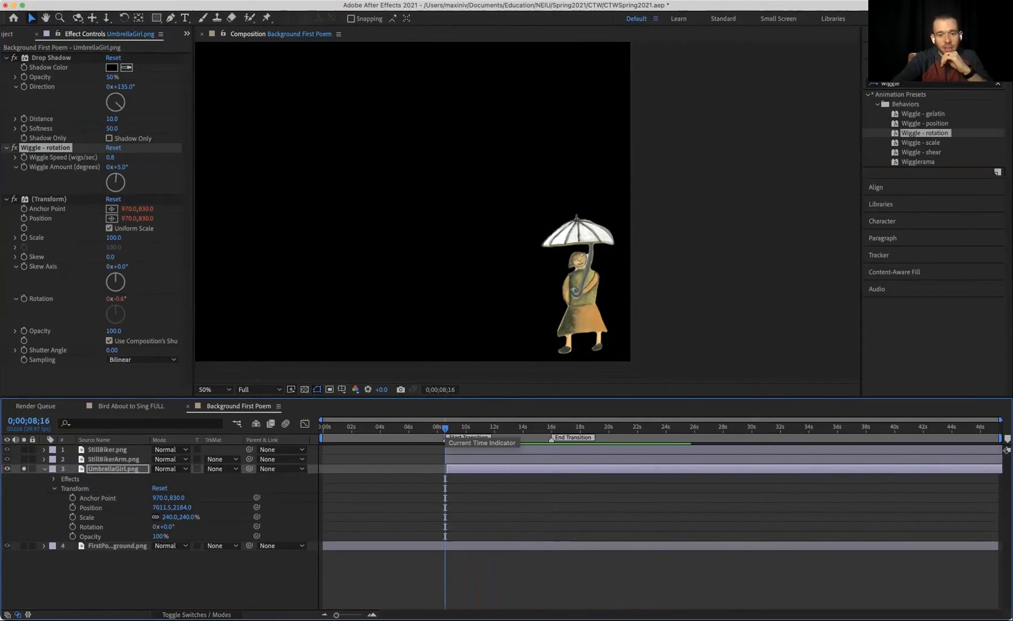
key("space")
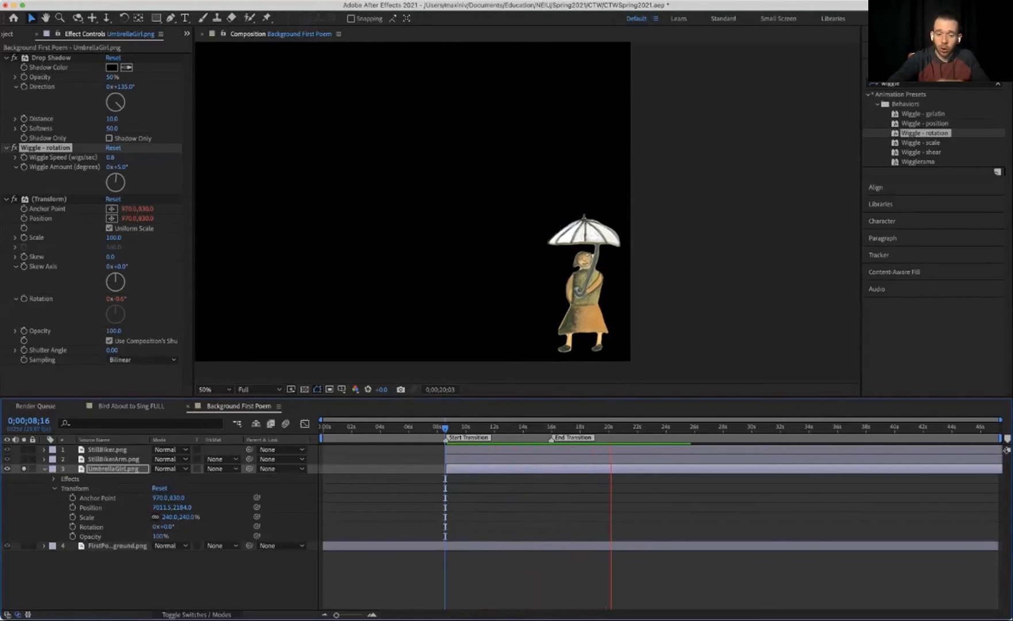
key("space")
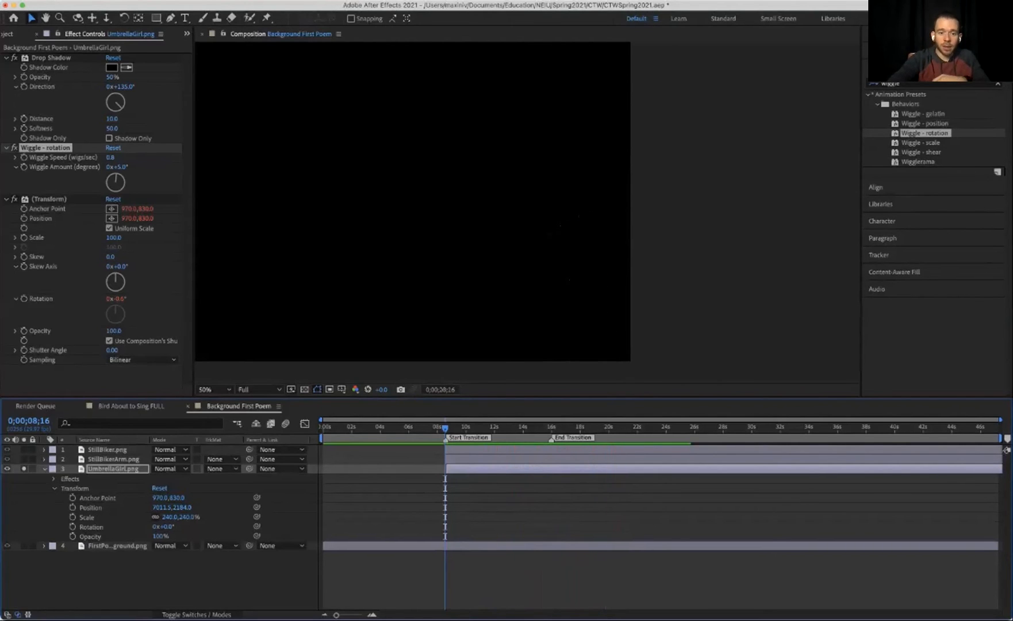
key("space")
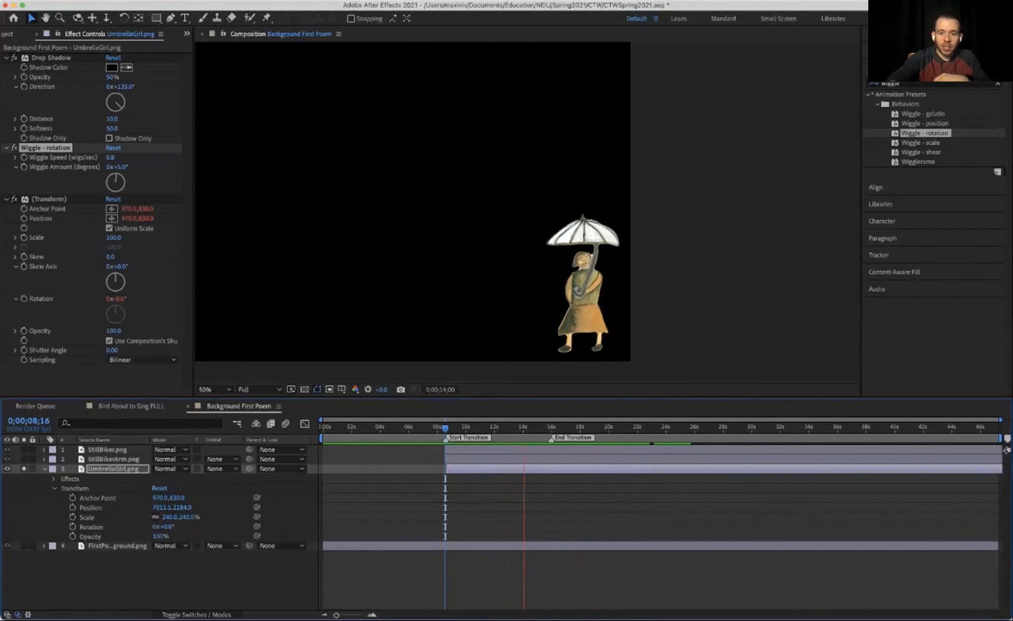
key("space")
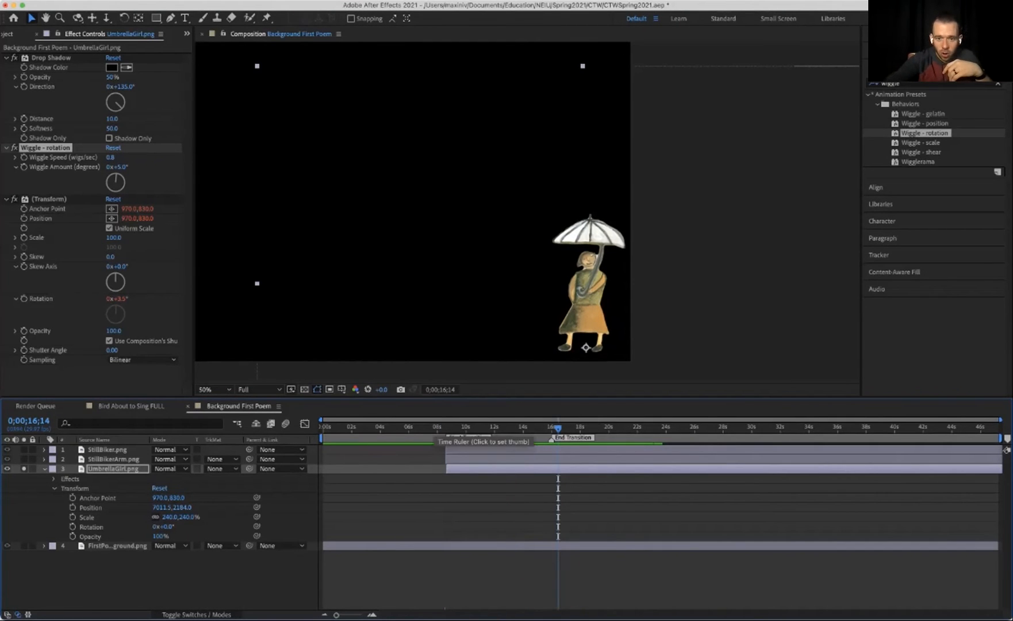
Nudge the umbrella girl to position 6971.5, 2212, turn off her layer's solo and preview her against the background.
key("shift+Left")
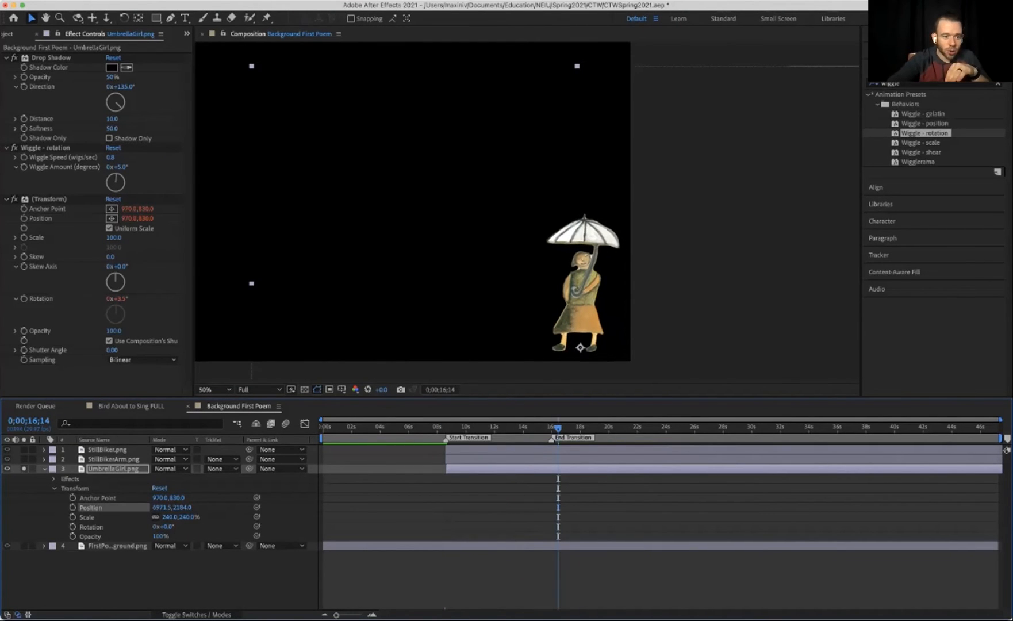
key("Down")
key("Down")
key("Down")
key("Down")
key("Down")
key("Down")
key("Down")
key("space")
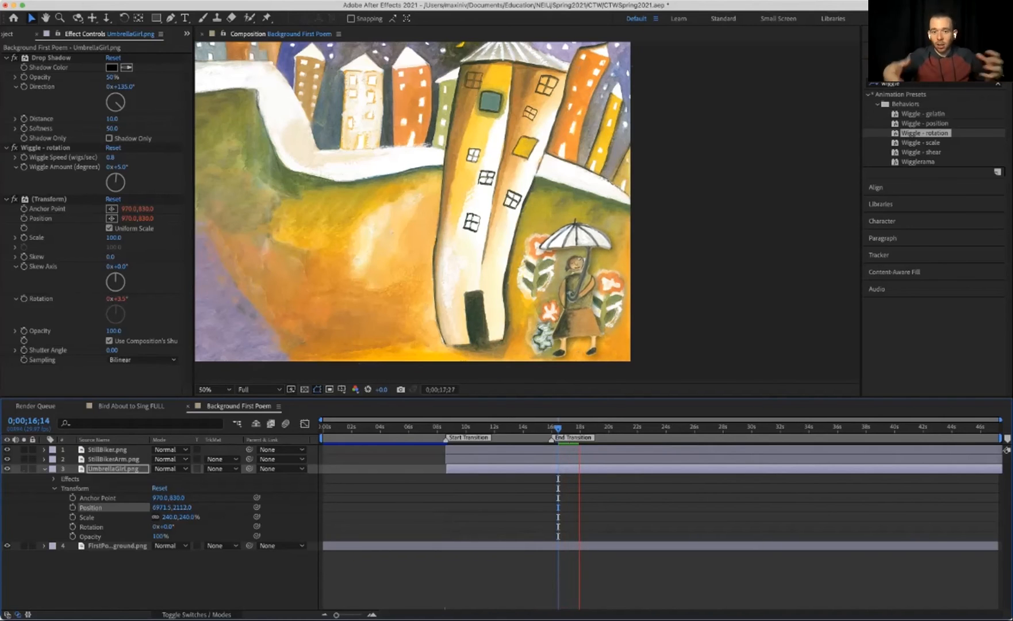
key("space")
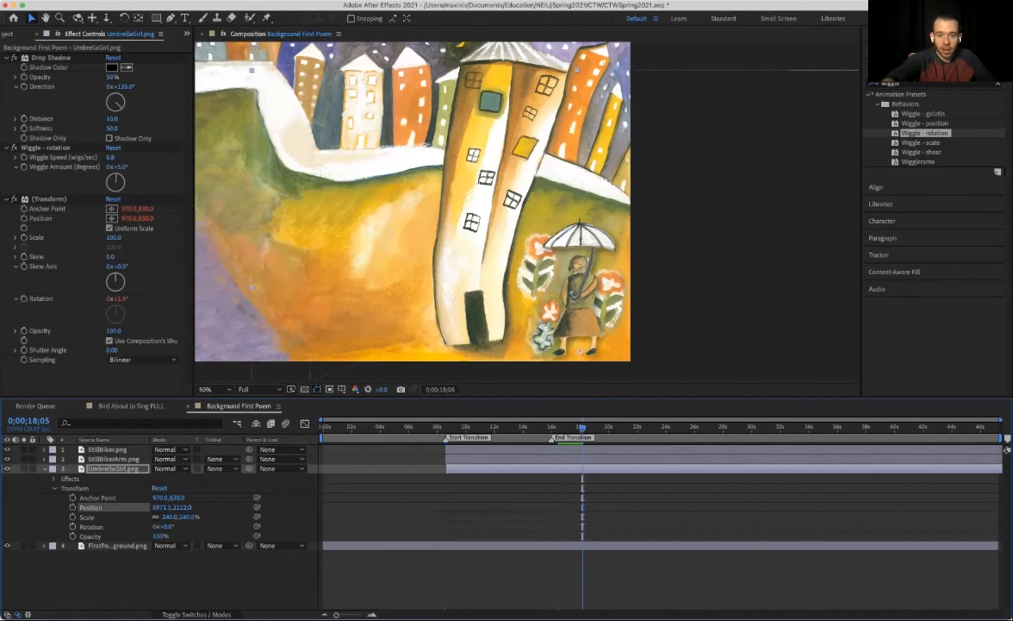
Add Wheel1.png, Wheel2.png and MovingBiker.png directly above the background layer, starting at 0;00;08;26.
left_click(449, 428)
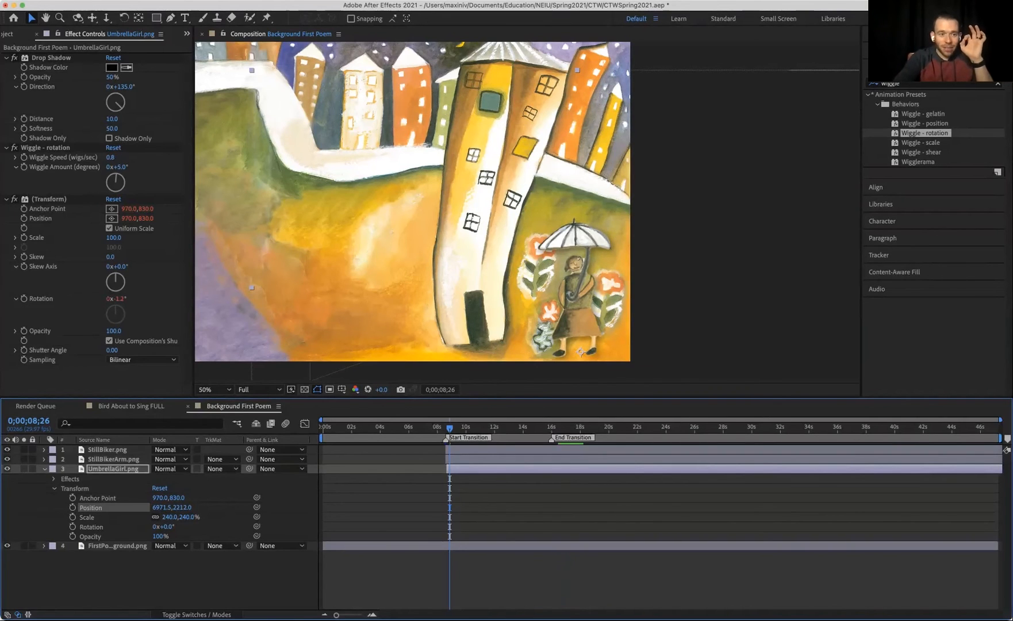
left_click(7, 34)
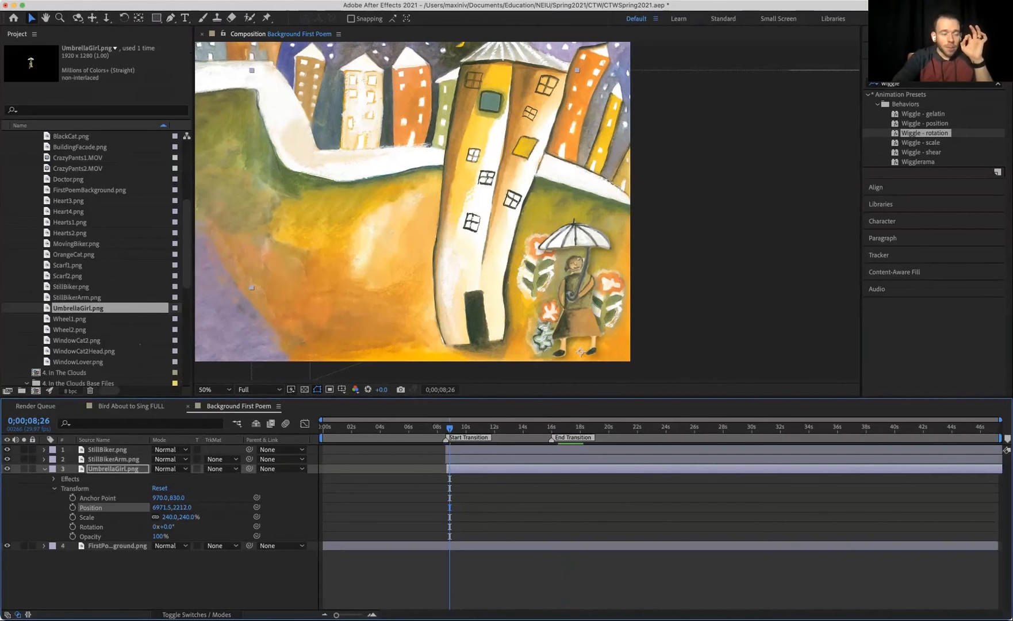
scroll(86, 299, "down", 1)
left_click(70, 308)
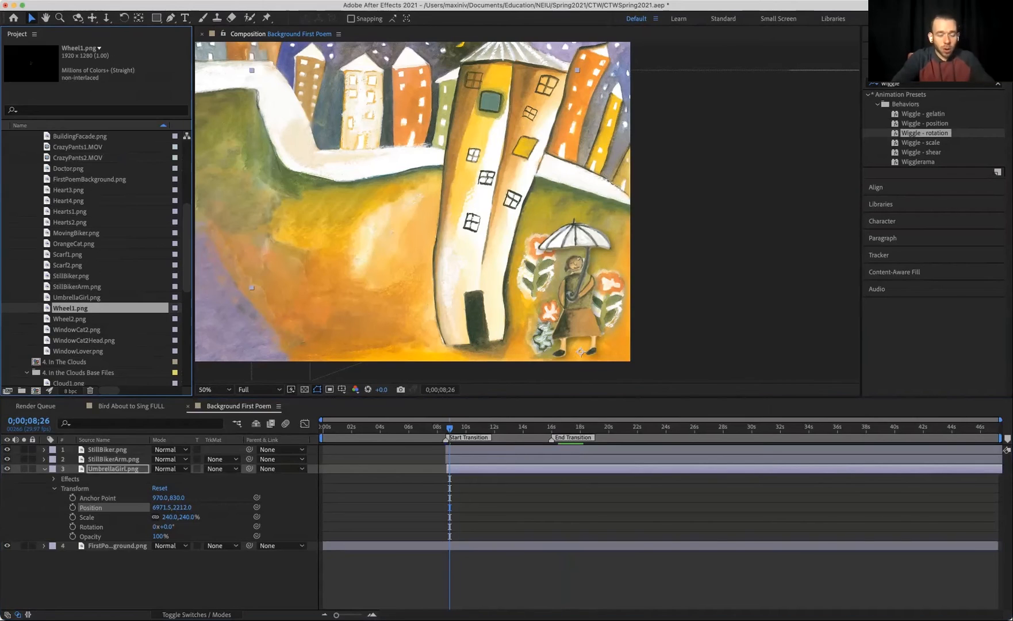
left_click(70, 319, "shift")
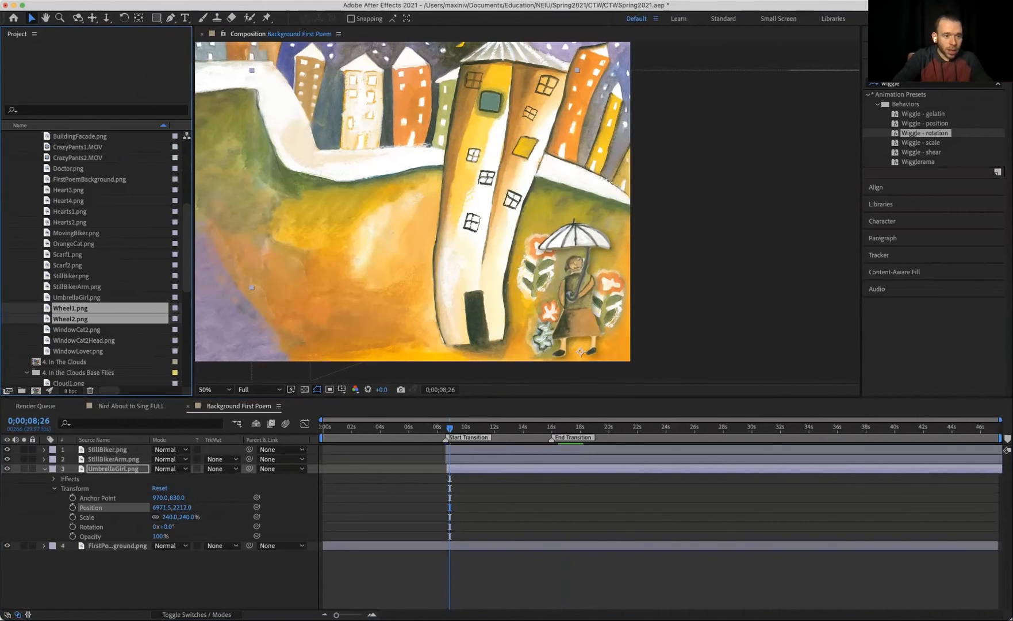
left_click(77, 233, "super")
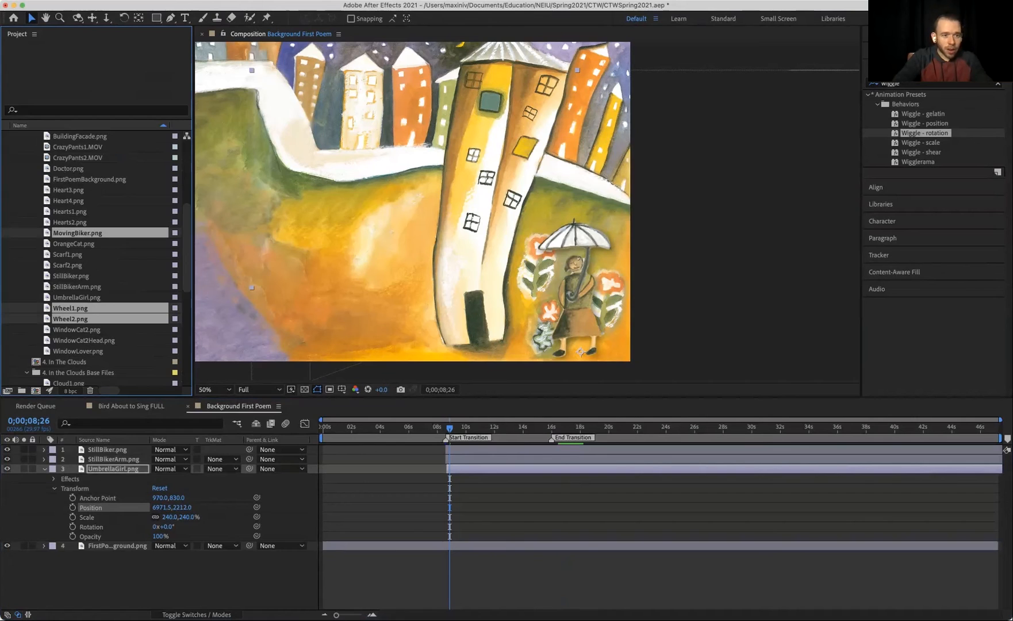
left_click_drag(77, 233, 461, 540)
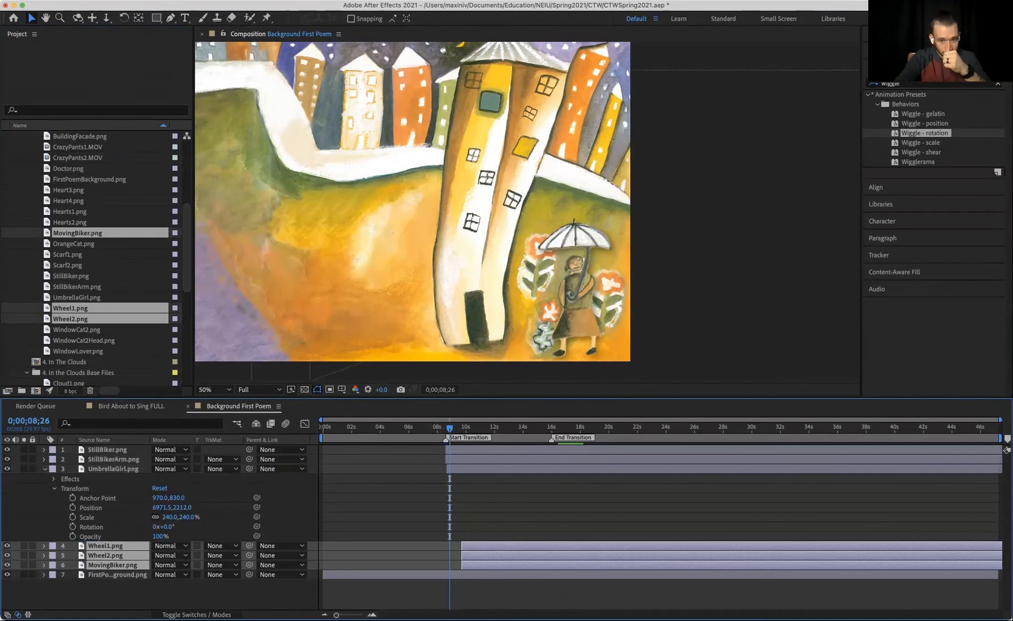
key("[")
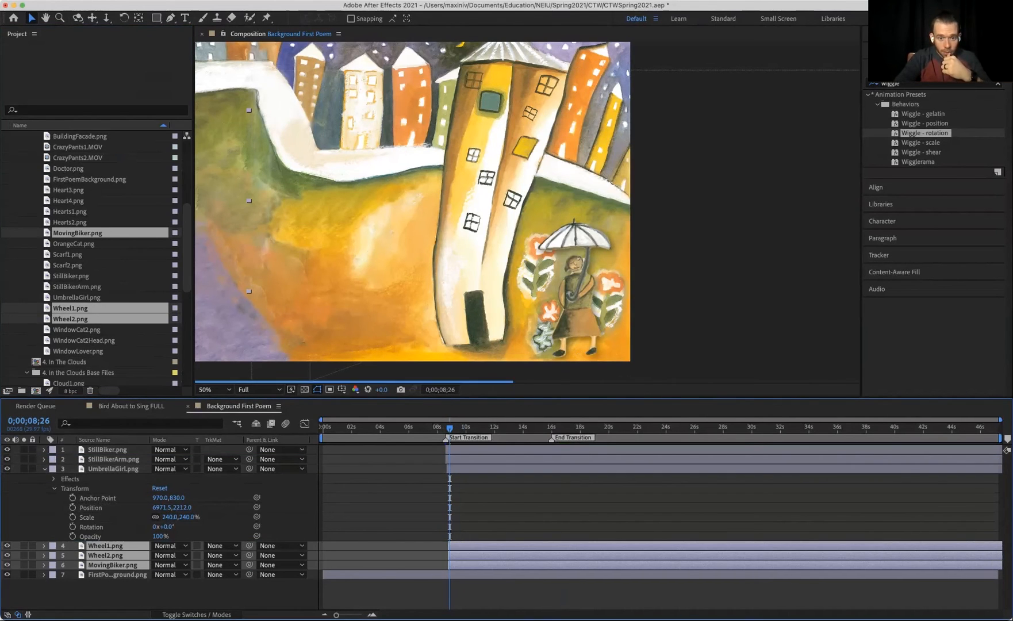
Align the start of the StillBiker.png, StillBikerArm.png and UmbrellaGirl.png layers to the Start Transition marker at 0;00;08;18.
key("Page_Up")
key("Page_Up")
key("Page_Up")
key("Page_Up")
key("Page_Up")
key("Page_Up")
key("Page_Up")
key("Page_Up")
key("equal")
key("equal")
key("equal")
key("equal")
key("equal")
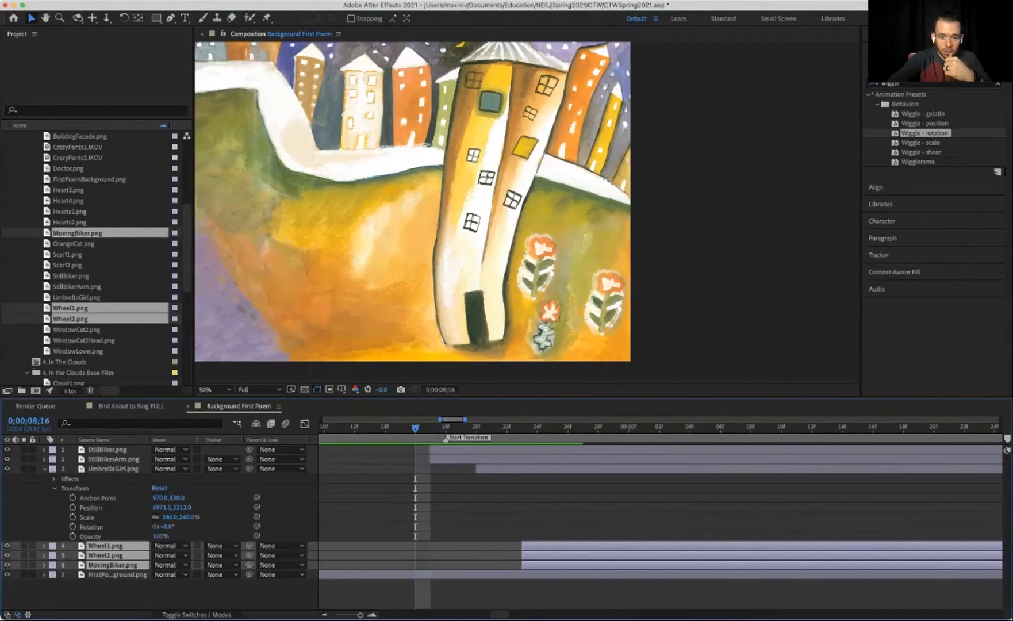
left_click(107, 450)
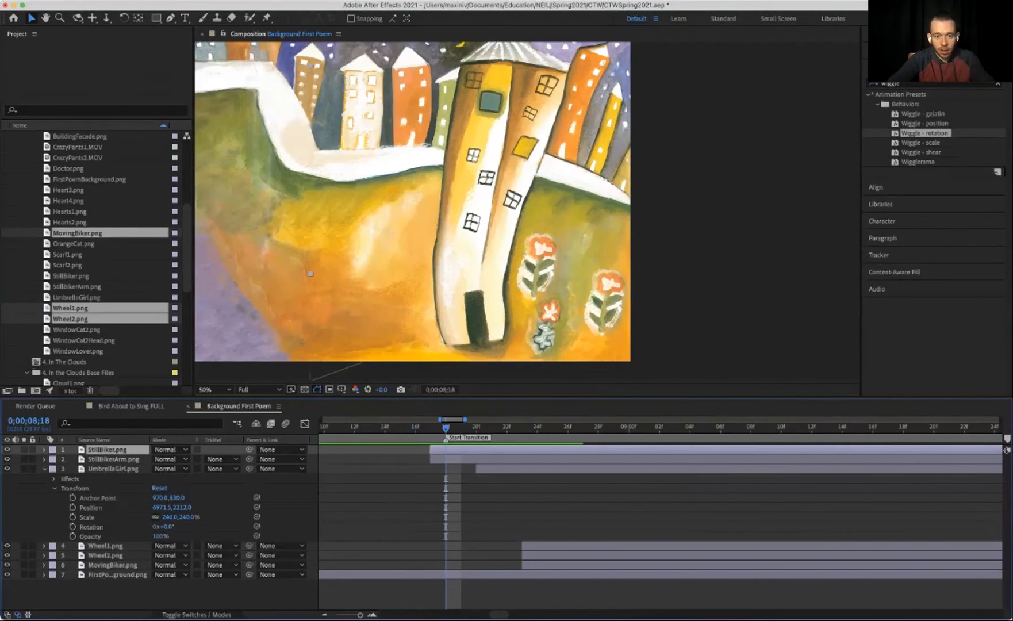
left_click(113, 459, "shift")
key("bracketleft")
left_click(113, 469)
key("bracketleft")
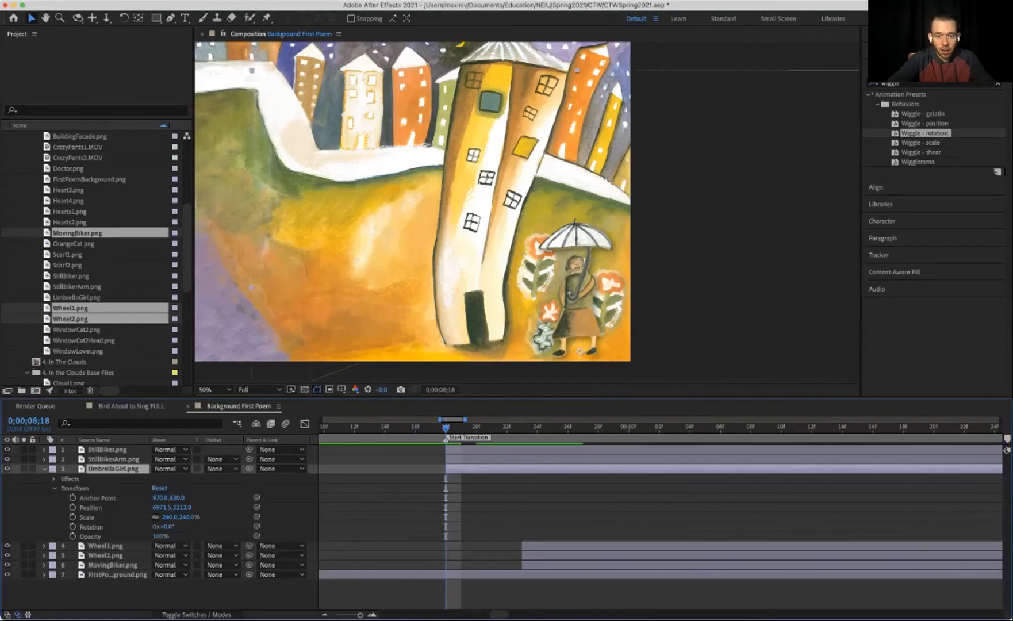
Align the start of the Wheel1.png, Wheel2.png and MovingBiker.png layers to the Start Transition marker.
left_click(105, 546)
left_click(112, 565, "shift")
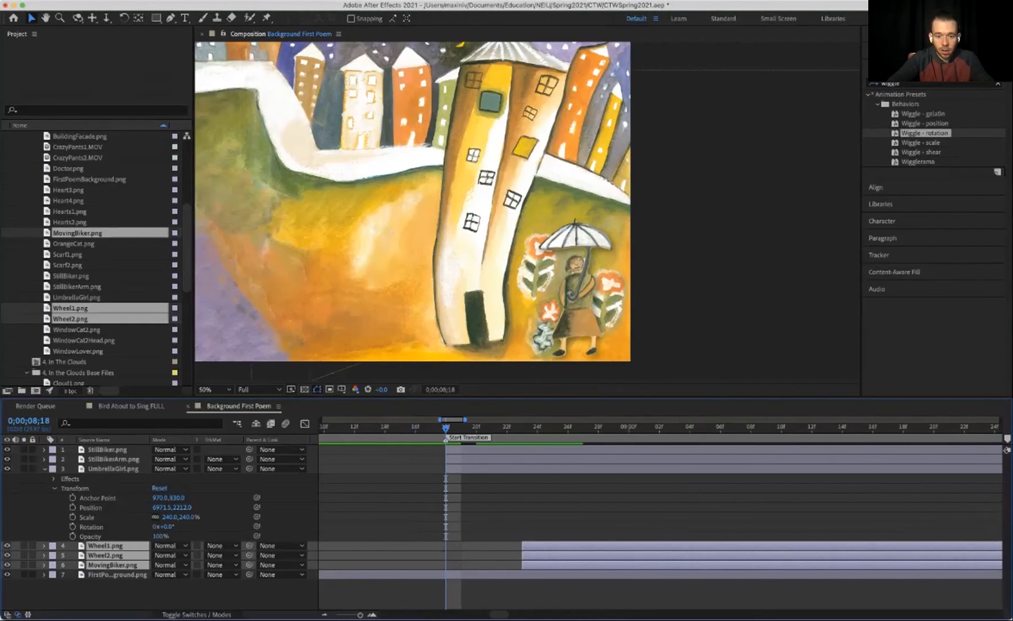
key("bracketleft")
left_click_drag(502, 555, 486, 555)
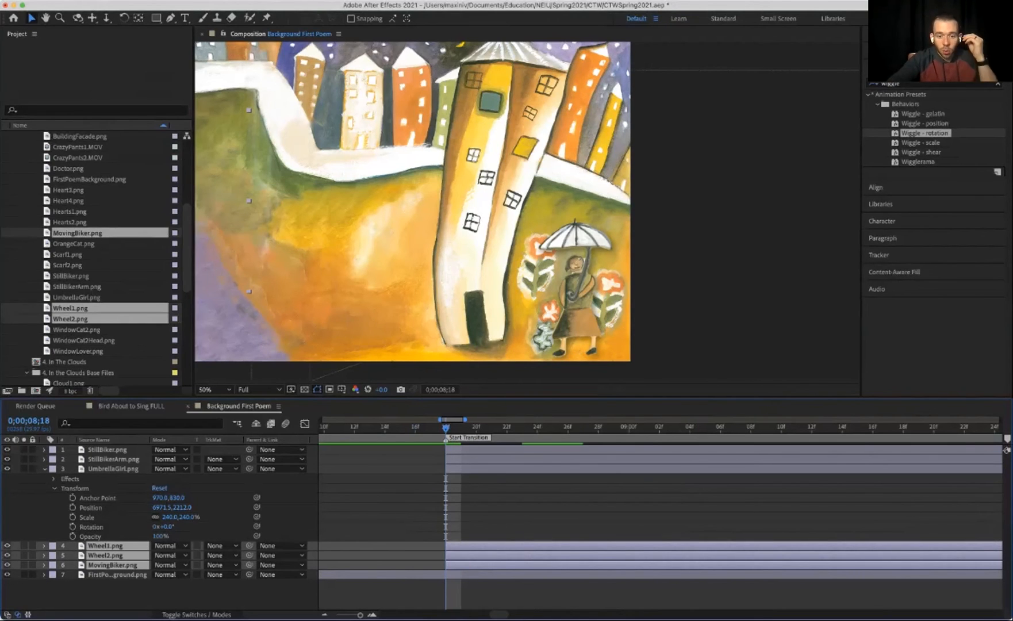
Move the two wheels and moving biker together onto the white road at about 5103.5, 712, and compare with the BirdAboutToSingBOOK.pdf spread.
key("shift+Right")
key("shift+Right")
key("shift+Right")
key("shift+Right")
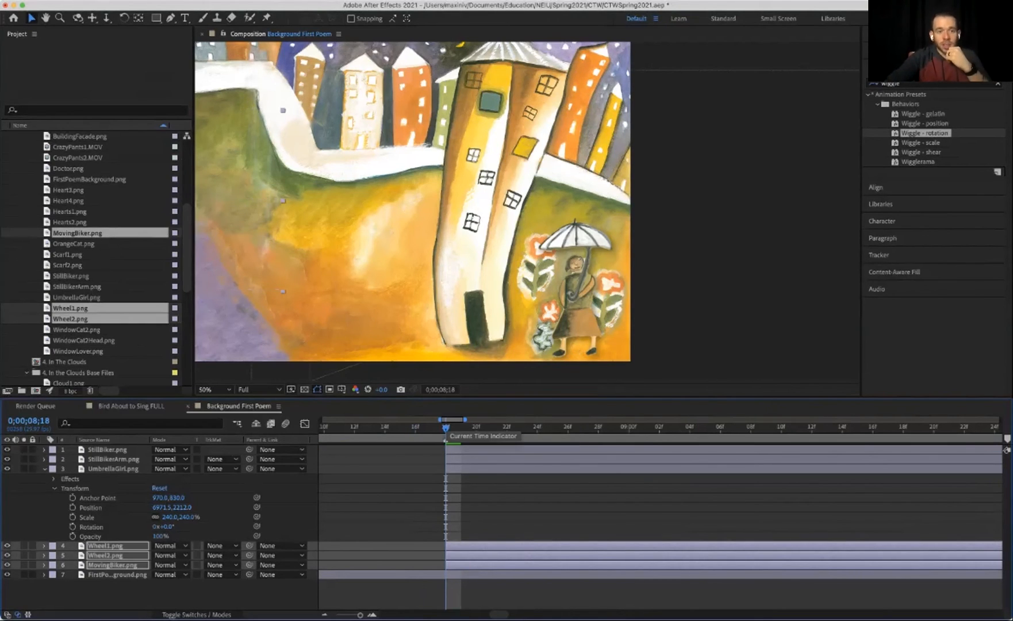
left_click_drag(200, 199, 316, 139)
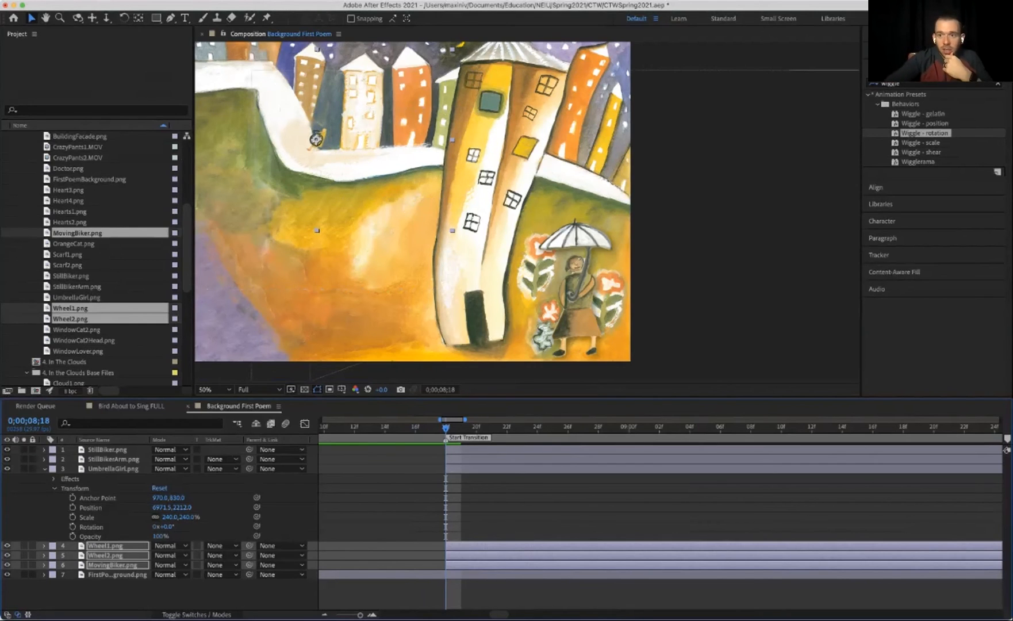
key("super+Tab")
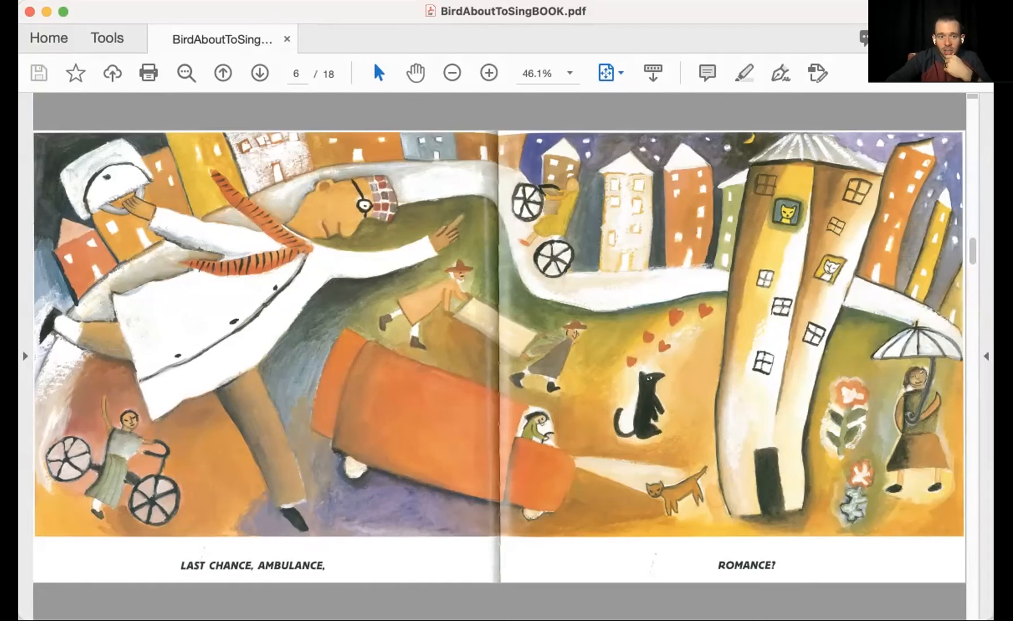
key("super+Tab")
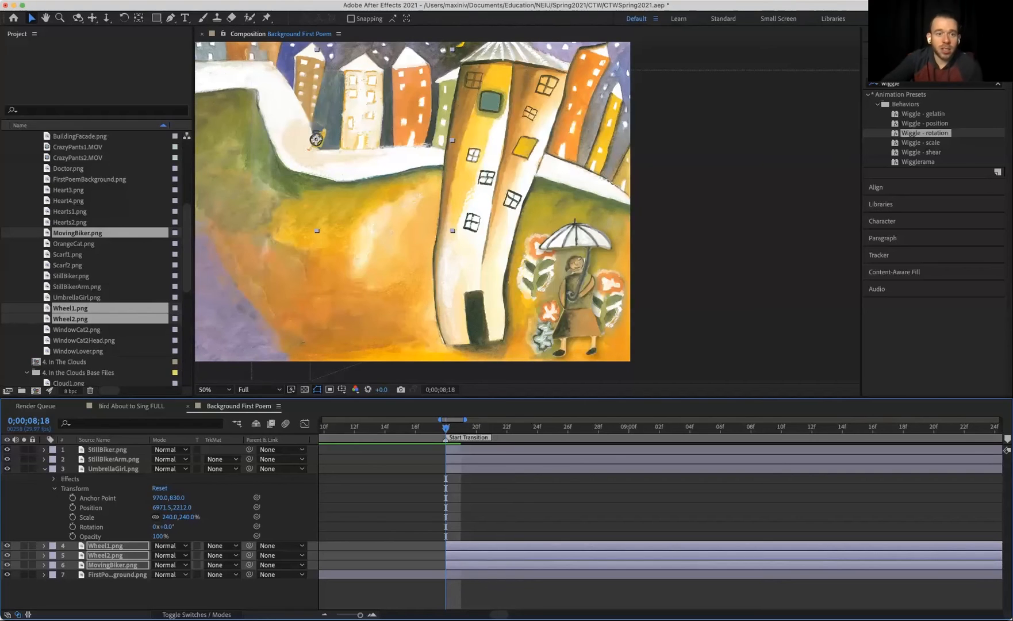
Scale the Wheel1.png, Wheel2.png and MovingBiker.png layers together to 210%.
left_click(45, 546)
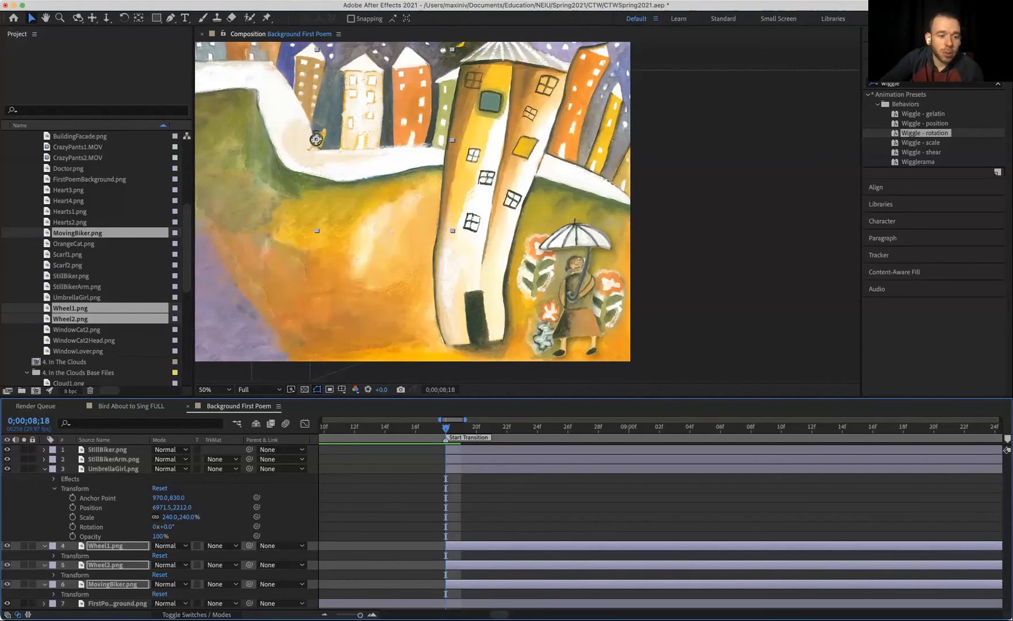
left_click(54, 555)
left_click(171, 584)
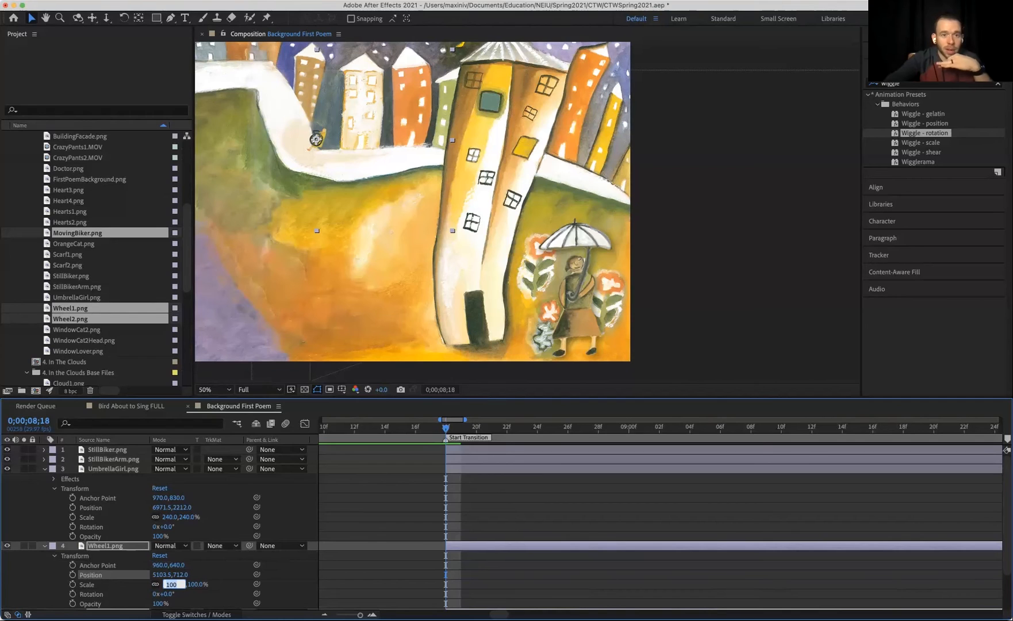
key("shift+Up")
key("shift+Up")
key("shift+Up")
key("shift+Up")
key("shift+Up")
key("shift+Up")
key("shift+Up")
key("shift+Up")
key("shift+Up")
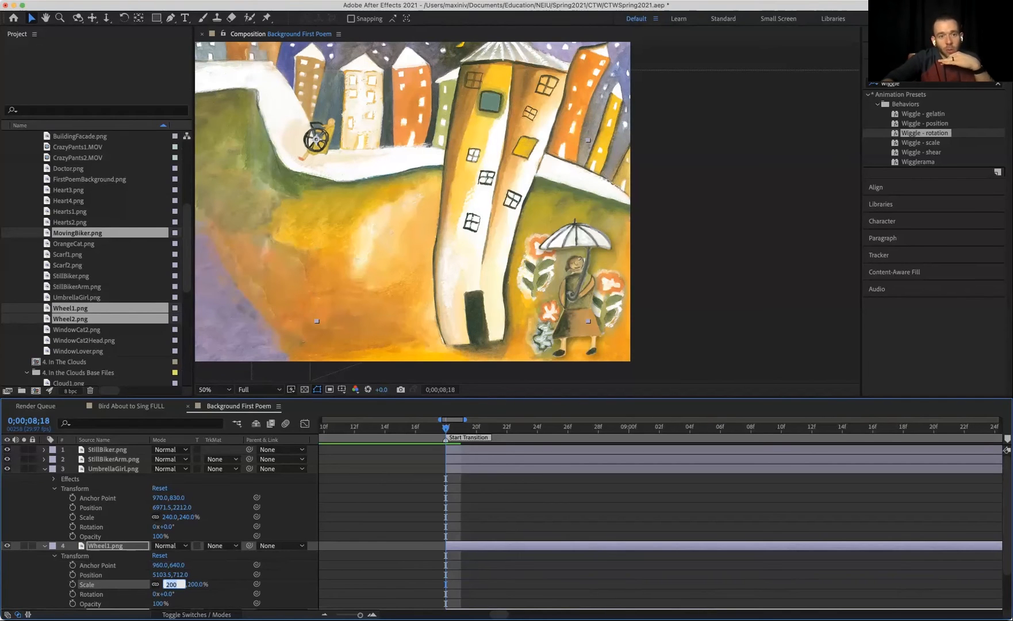
key("shift+Up")
key("Return")
Move the two wheels and the moving biker together up and left along the road to about 5023.5, 552.
key("shift+Up")
key("shift+Up")
key("shift+Up")
key("shift+Up")
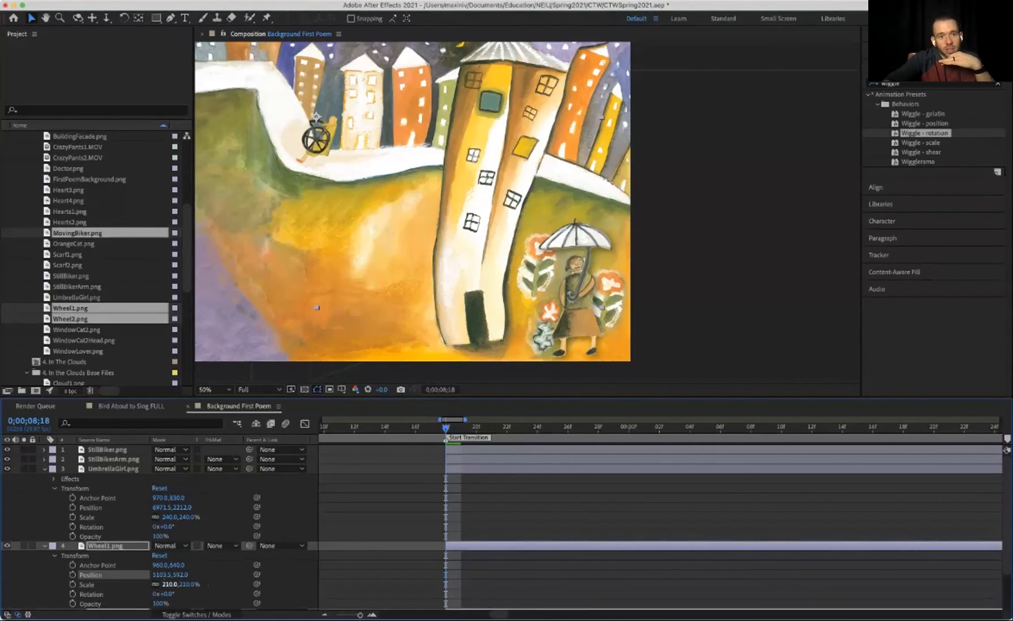
key("shift+Left")
key("shift+Left")
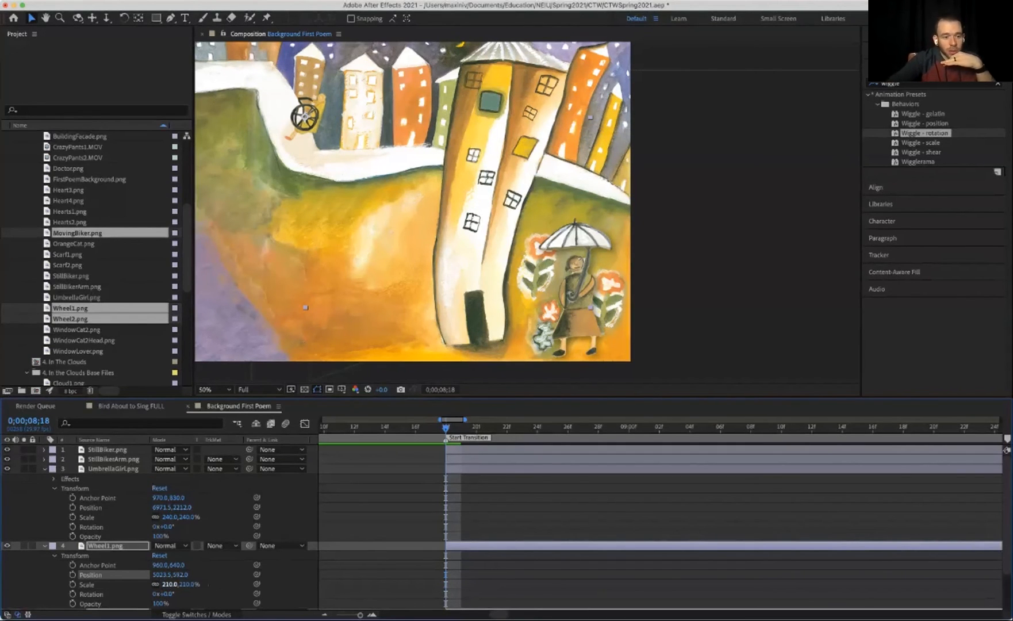
Enlarge the two wheels and the moving biker together to 250% scale, and deselect the layers.
left_click(172, 584)
key("shift+Up")
key("shift+Up")
key("shift+Up")
key("shift+Up")
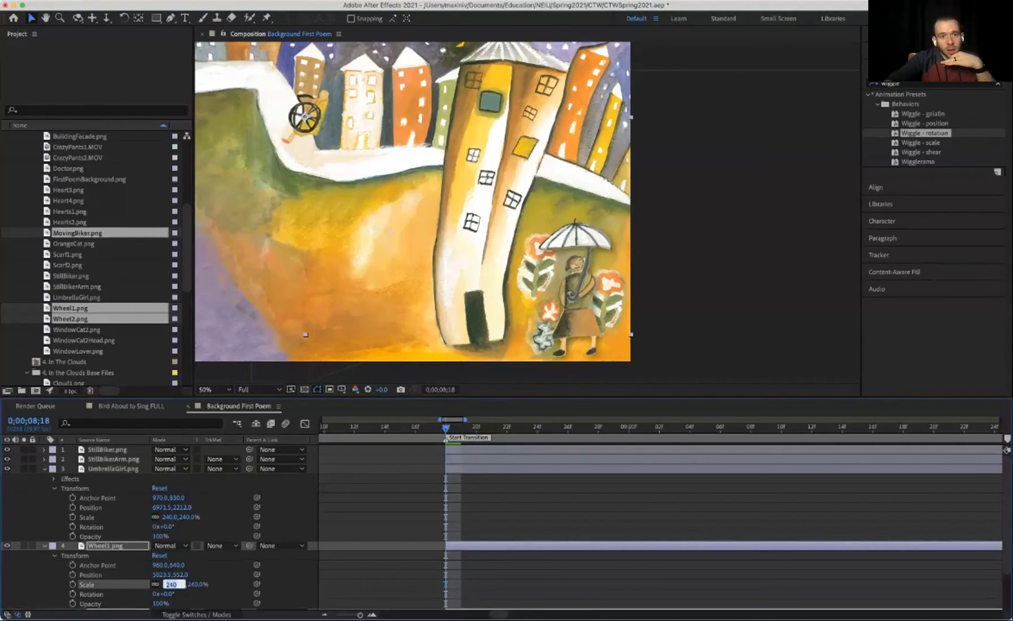
key("Return")
key("super+shift+a")
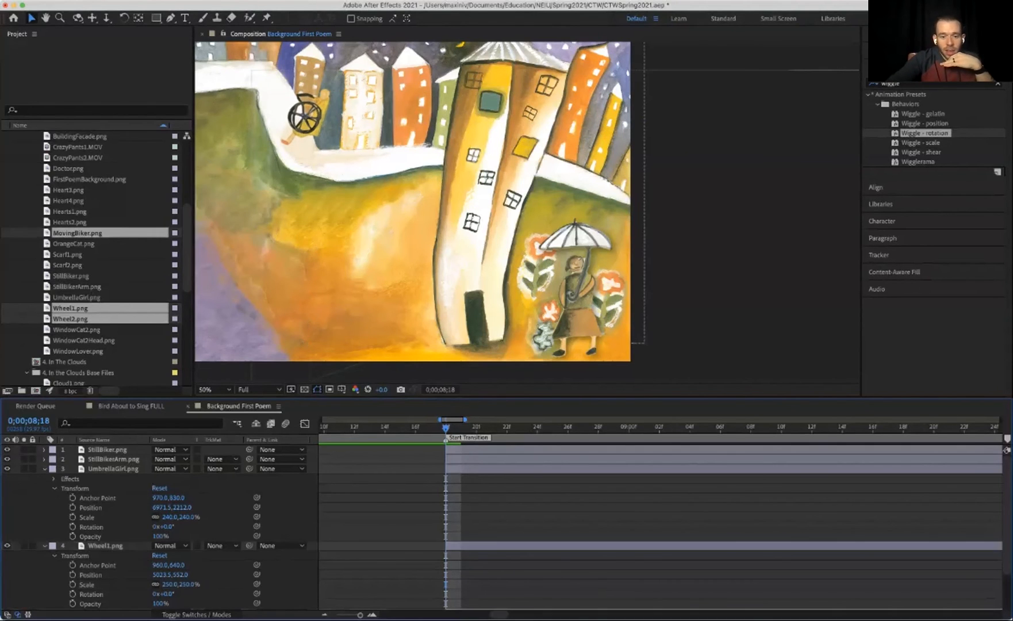
Collapse the UmbrellaGirl.png properties and move Wheel2.png left and slightly up, beside Wheel1.png.
scroll(373, 523, "down", 2)
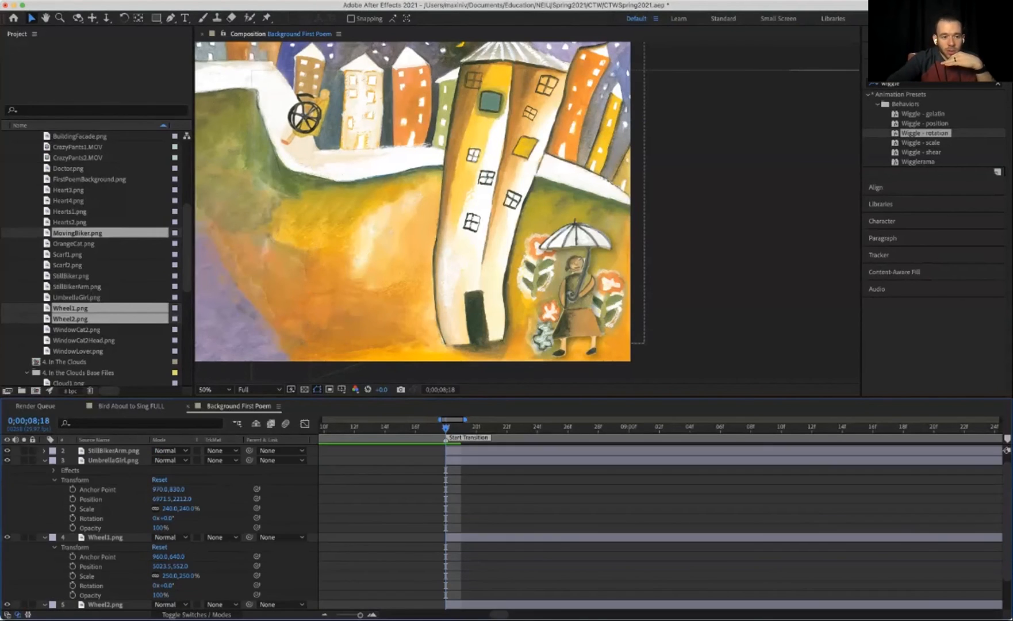
left_click(44, 460)
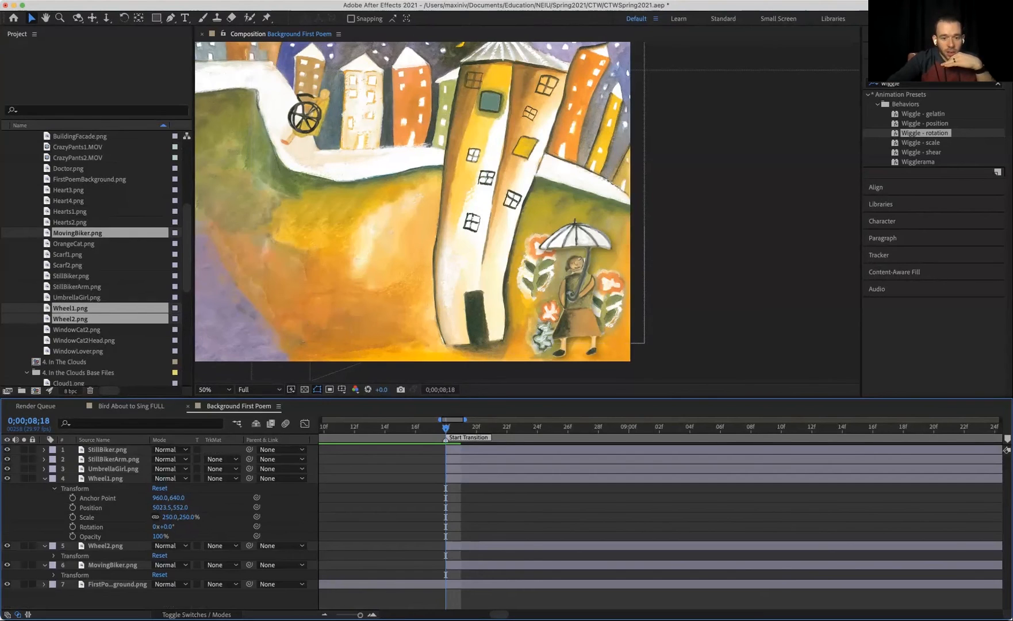
left_click(105, 479)
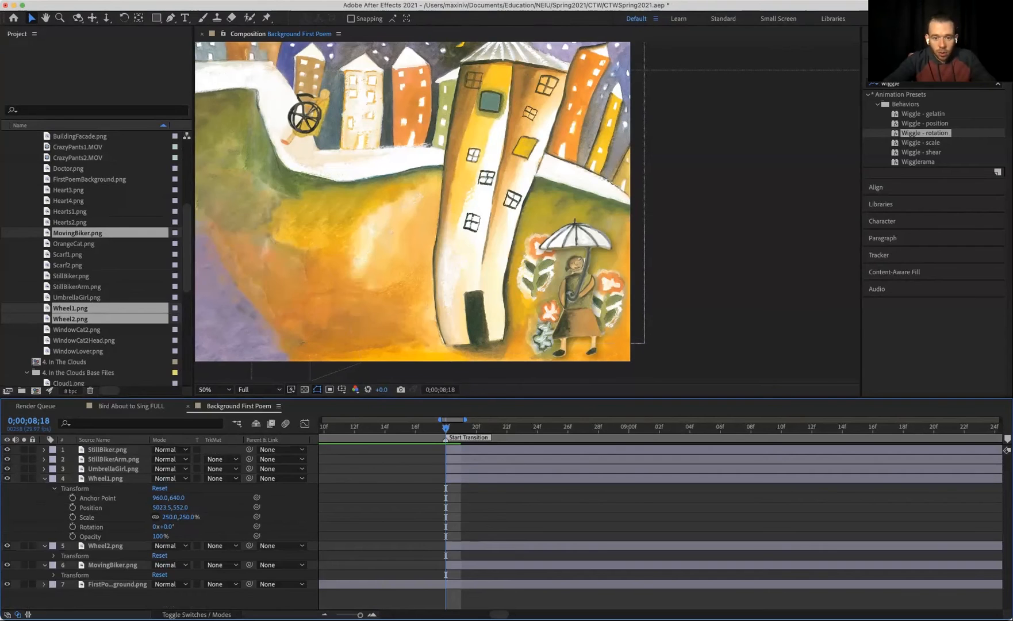
left_click(105, 545)
key("shift+Left")
key("shift+Left")
key("shift+Left")
key("shift+Left")
key("shift+Left")
key("shift+Left")
key("shift+Left")
key("shift+Left")
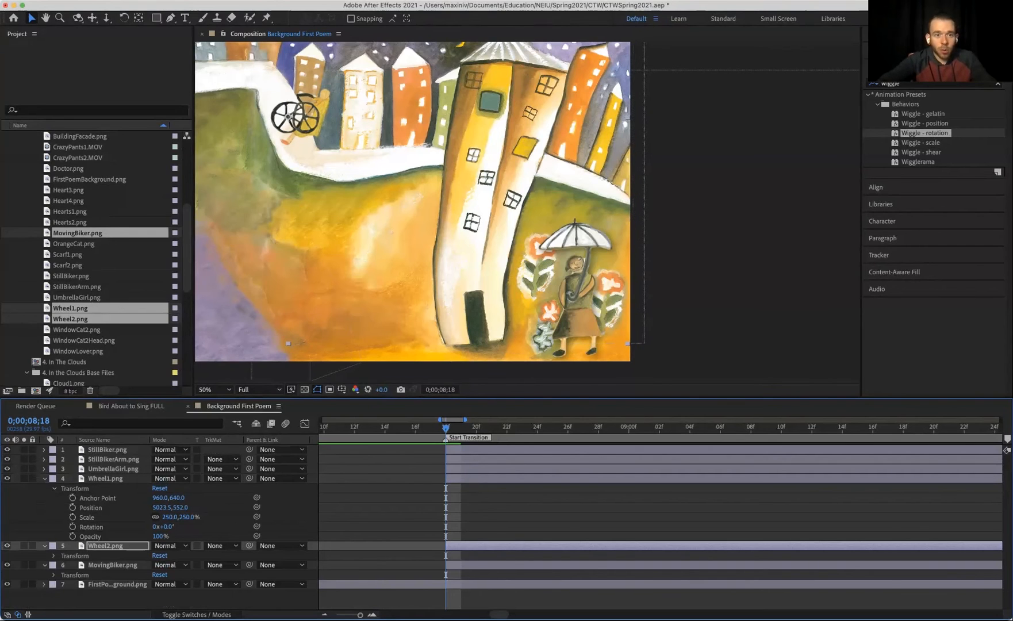
key("shift+Up")
key("shift+Up")
key("shift+Up")
key("shift+Up")
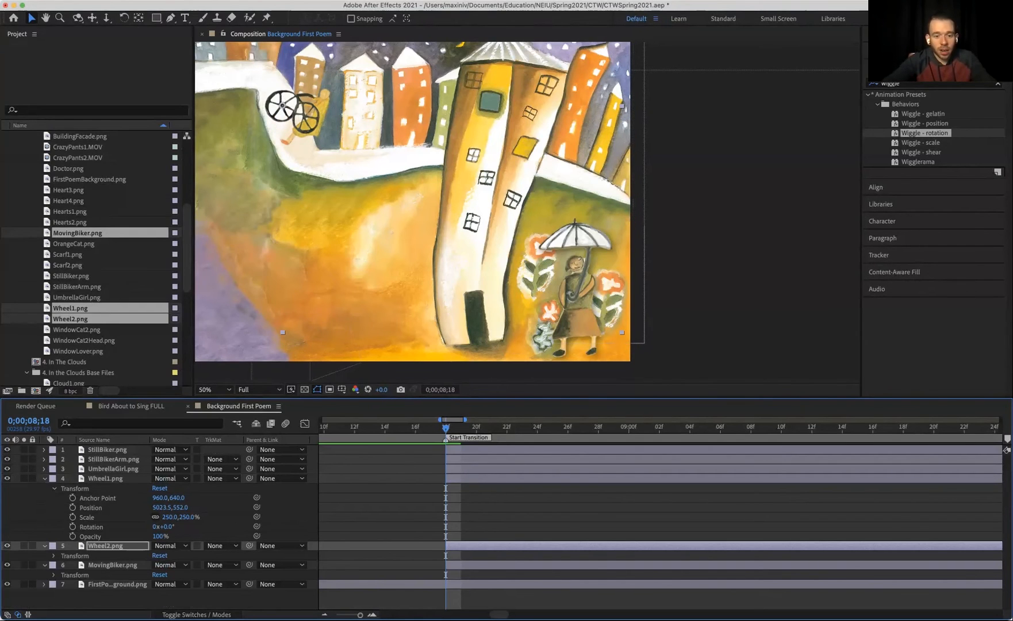
Shift MovingBiker.png slightly right so the rider sits behind the two wheels.
left_click(113, 565)
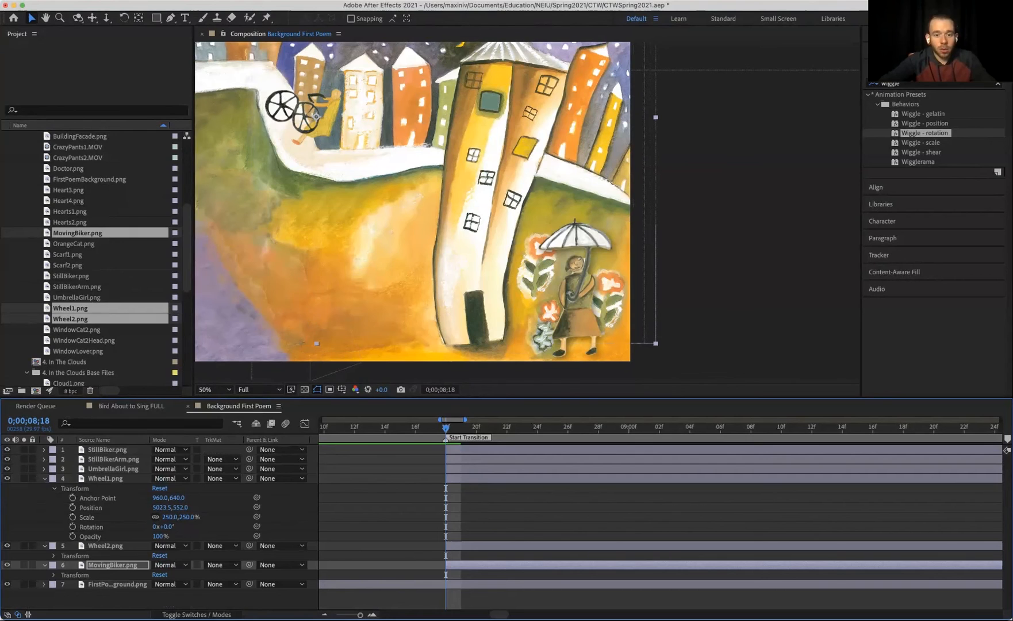
key("shift+Left")
left_click(340, 196)
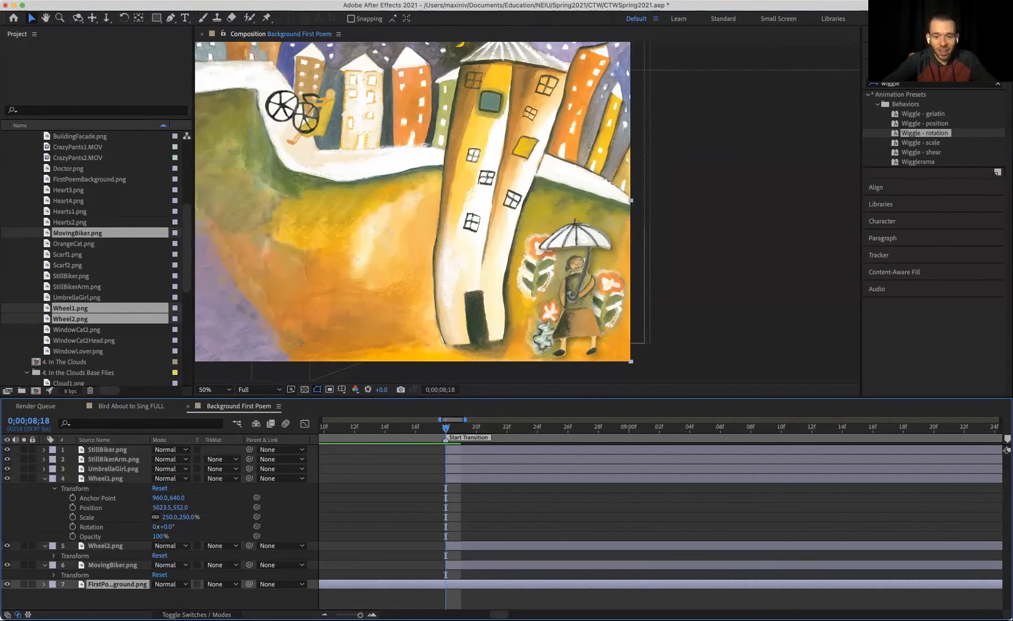
Move Wheel1.png right and down below the rider, to about 5223.5, 712.
left_click(305, 117)
key("shift+Right")
key("shift+Right")
key("shift+Right")
key("shift+Right")
key("shift+Down")
key("shift+Down")
key("shift+Down")
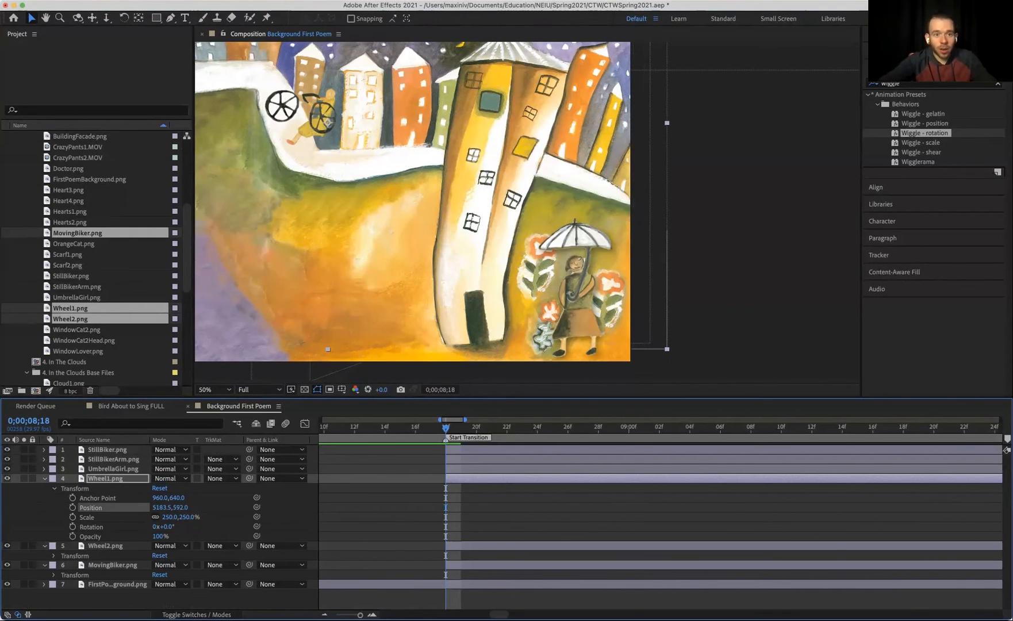
key("shift+Right")
key("shift+Down")
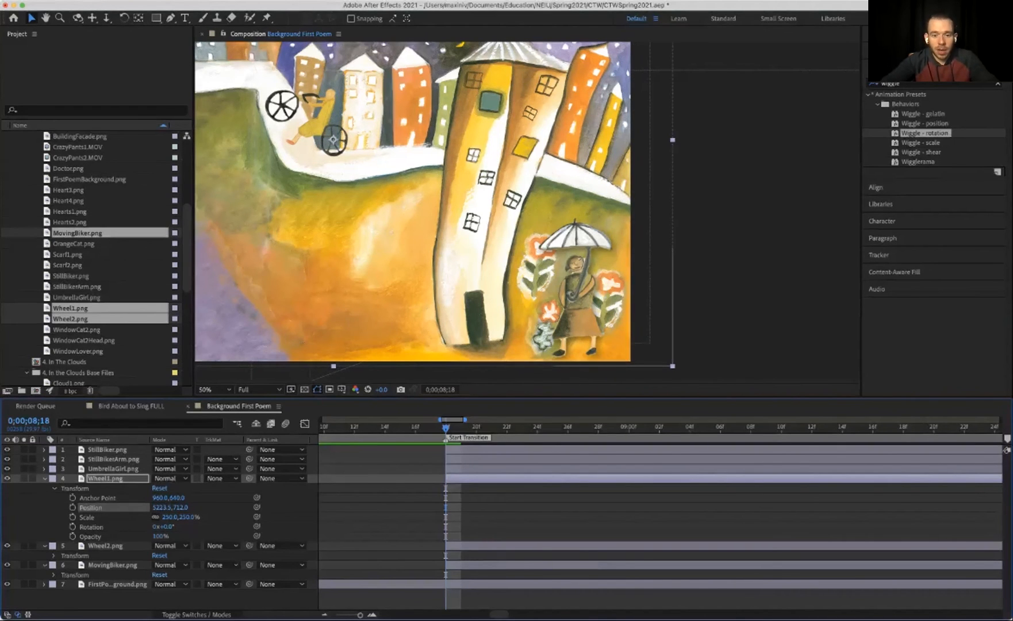
left_click(320, 116)
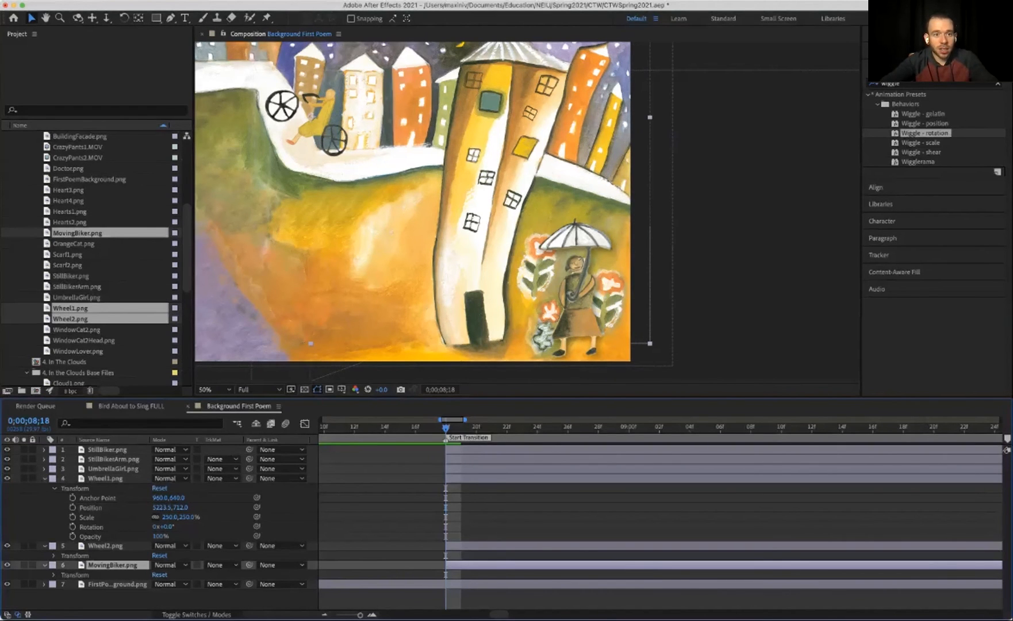
Nudge Wheel2.png right and slightly down toward the biker's handlebars.
left_click(281, 105)
key("shift+Right")
key("Right")
key("Right")
key("Right")
key("Down")
key("Down")
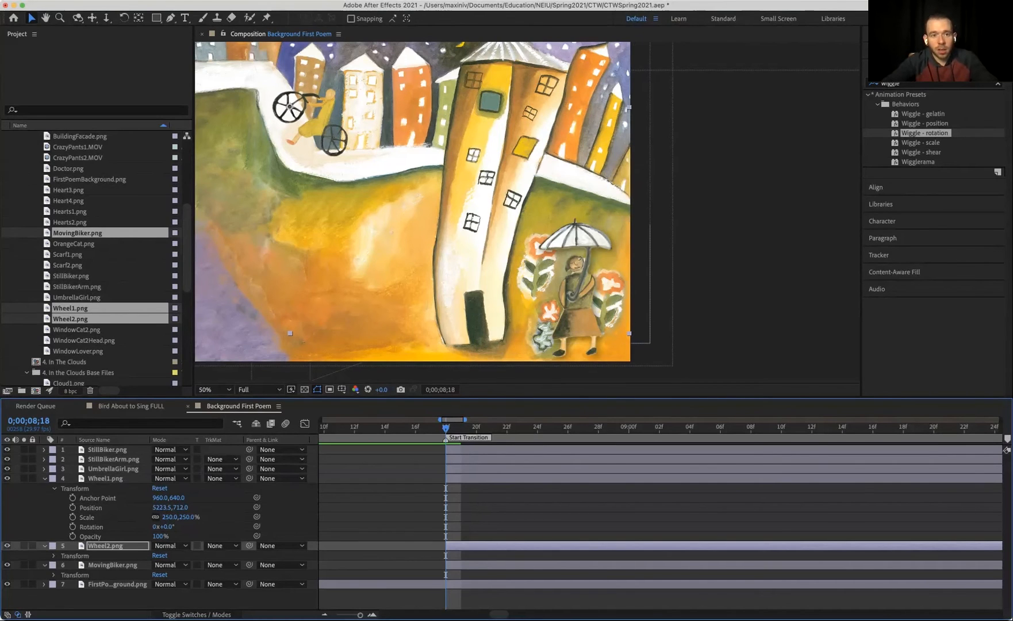
Nudge MovingBiker.png slightly left toward Wheel2.png.
left_click(321, 118)
key("Left")
key("Left")
key("Left")
key("Left")
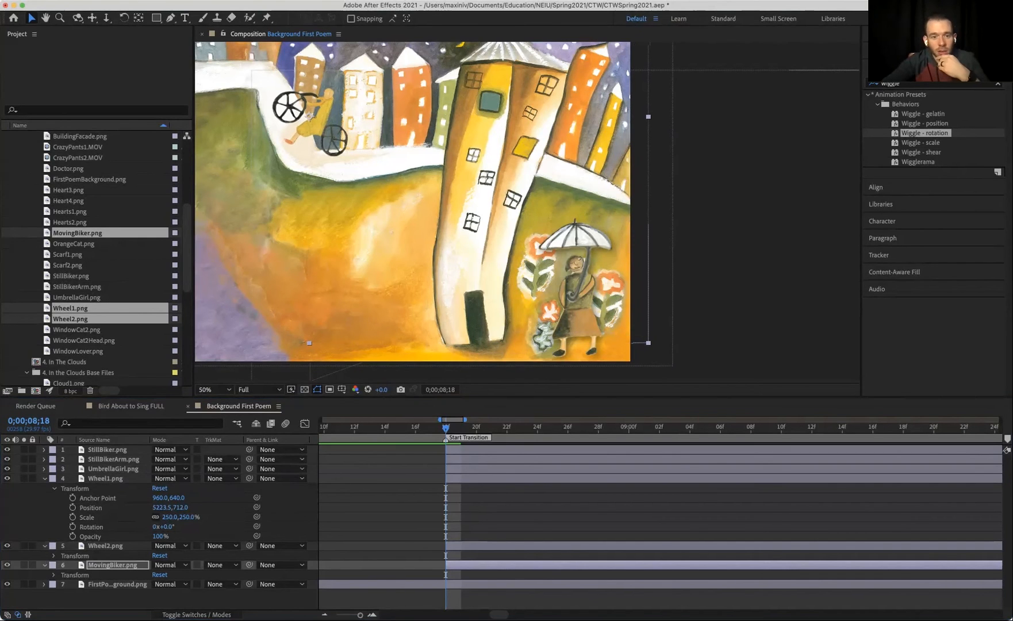
key("super+Tab")
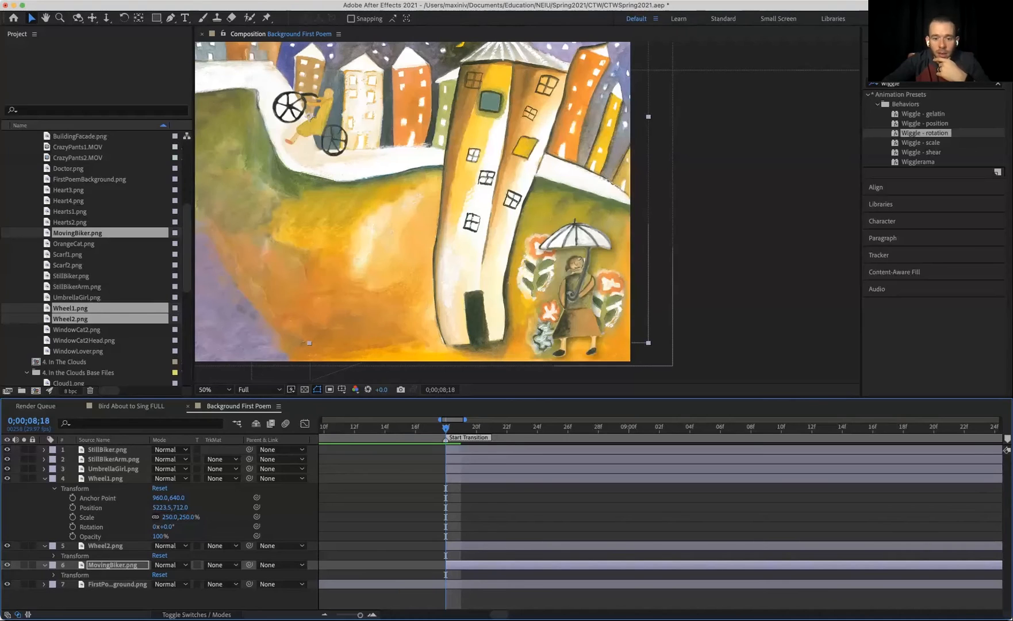
left_click_drag(309, 121, 309, 115)
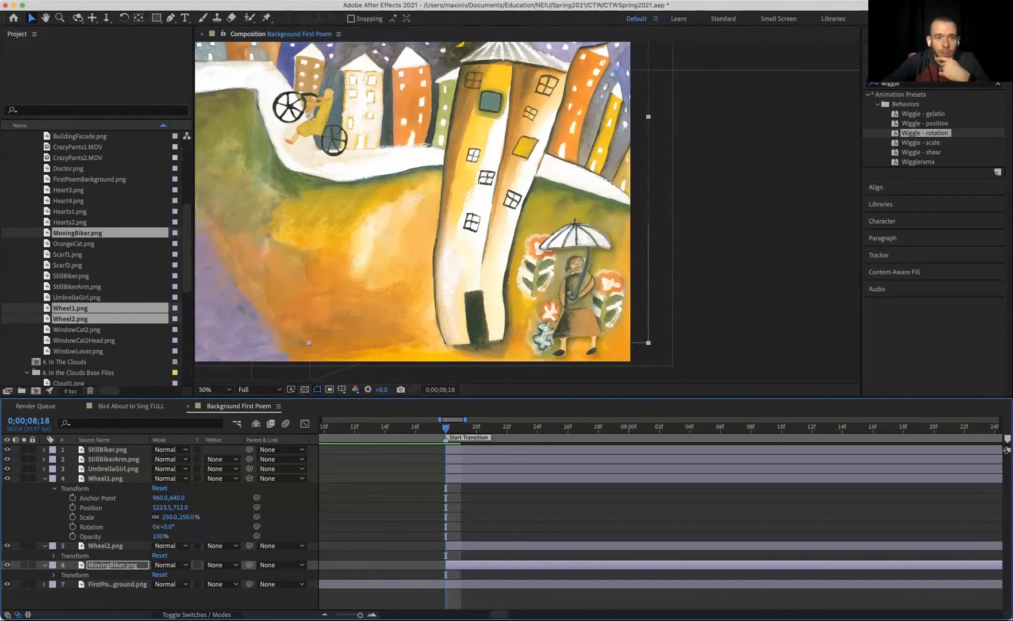
Reposition Wheel1.png down and left under the rider's feet, at about 5103.5, 808.
left_click(289, 107)
key("shift+Down")
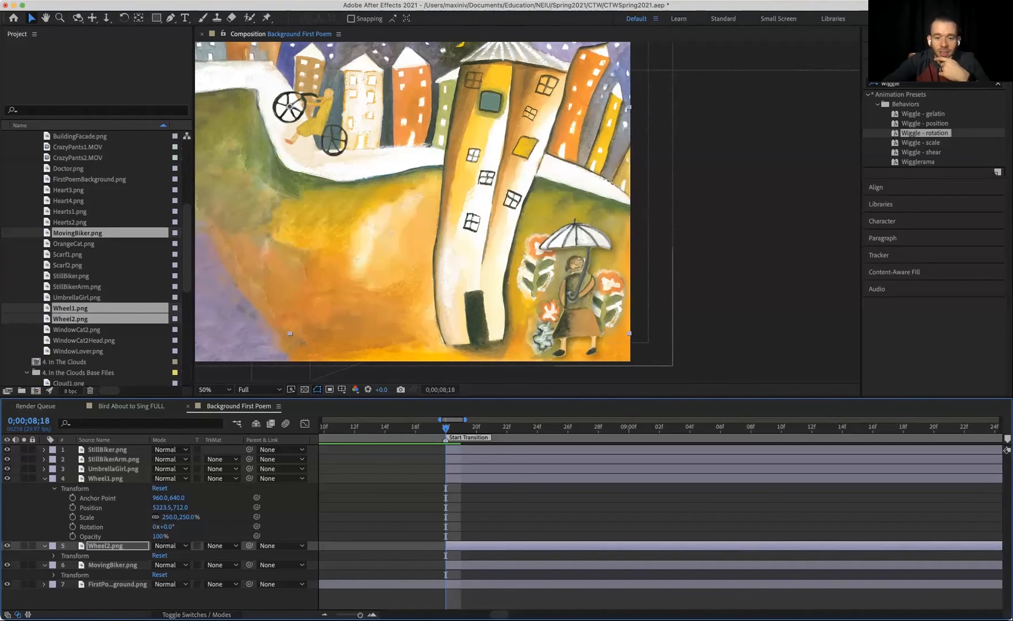
left_click(333, 140)
left_click_drag(333, 140, 317, 156)
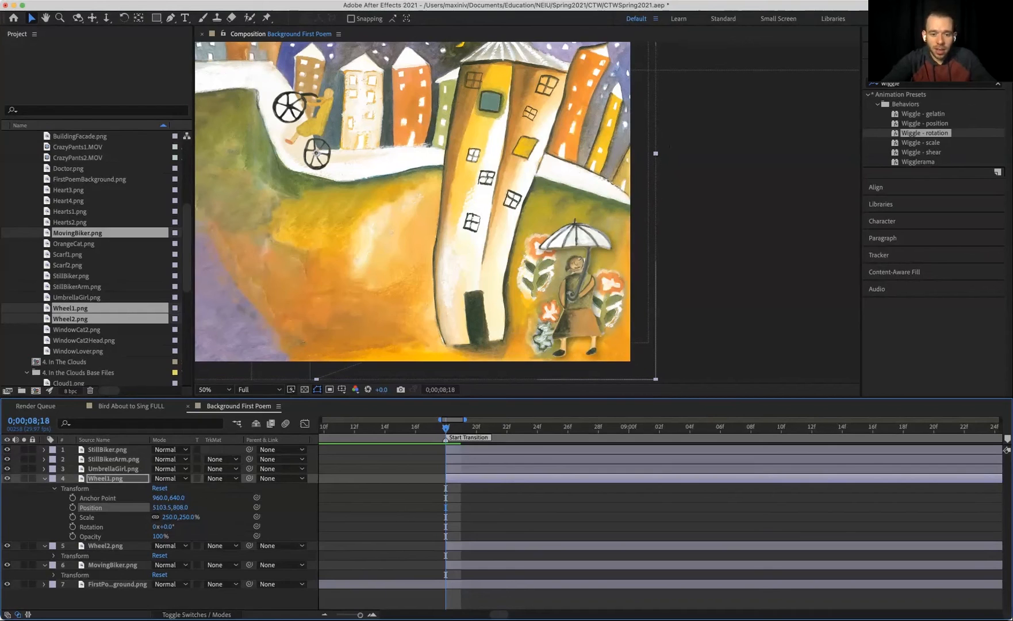
Move both wheels and the moving biker together right along the road until Wheel1.png is at 5663.5, 808.
left_click(112, 564, "shift")
key("shift+Right")
key("shift+Right")
key("shift+Right")
key("shift+Right")
key("shift+Right")
key("shift+Right")
key("shift+Right")
key("shift+Right")
key("shift+Right")
key("shift+Right")
key("shift+Right")
key("shift+Right")
key("shift+Right")
key("shift+Right")
key("shift+Right")
key("shift+Right")
key("shift+Right")
key("shift+Right")
key("shift+Right")
key("shift+Right")
key("shift+Right")
key("shift+Right")
key("shift+Right")
key("shift+Right")
key("shift+Right")
key("shift+Right")
key("shift+Right")
key("shift+Right")
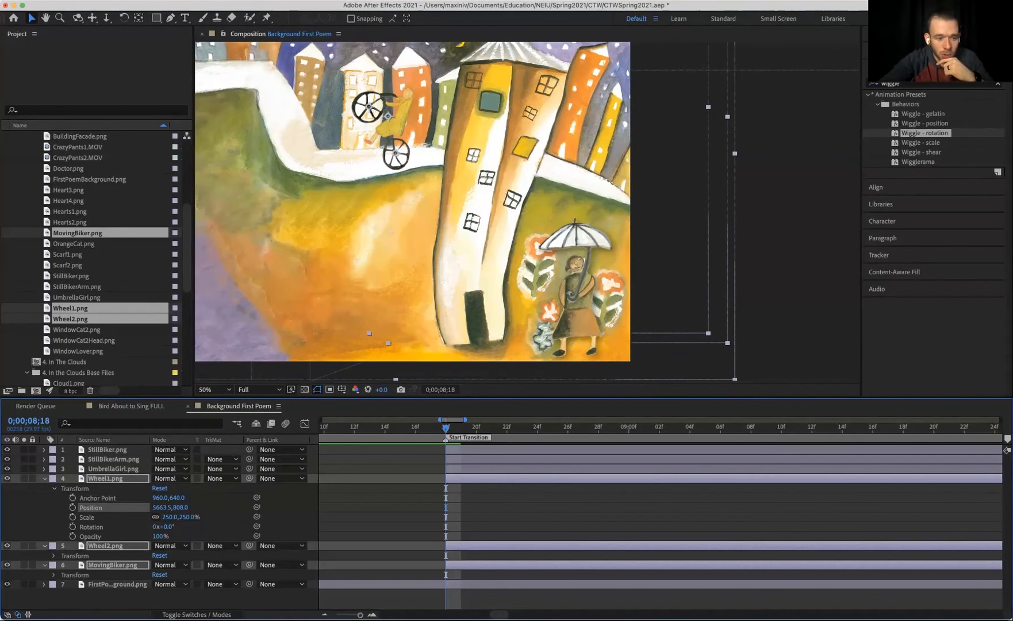
Rotate the two wheels and the moving biker together to -17°, and deselect the layers.
left_click(54, 556)
left_click(170, 584)
left_click(168, 593)
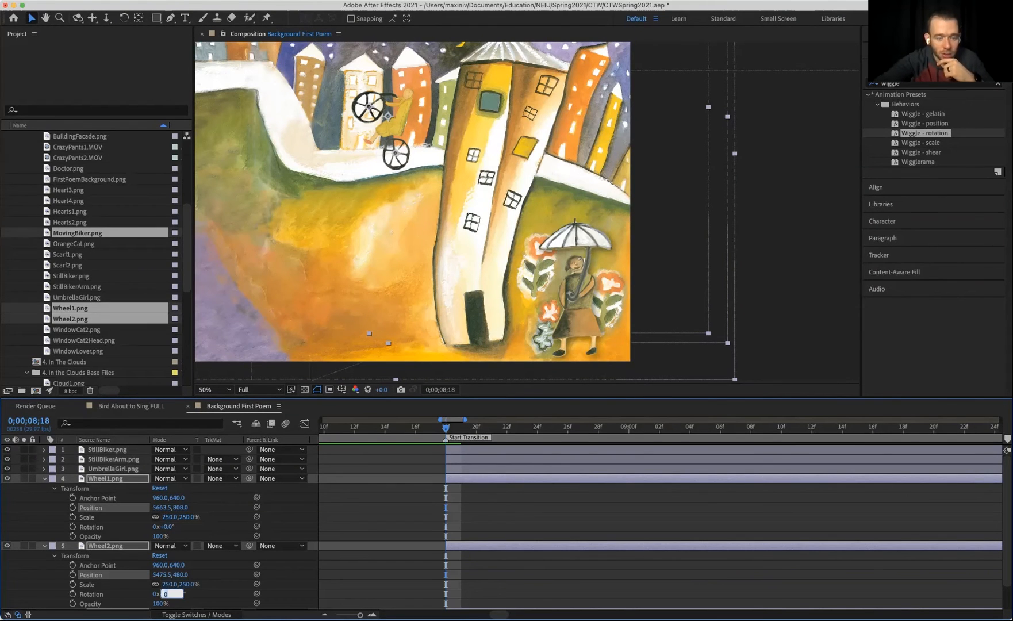
key("shift+Down")
key("shift+Down")
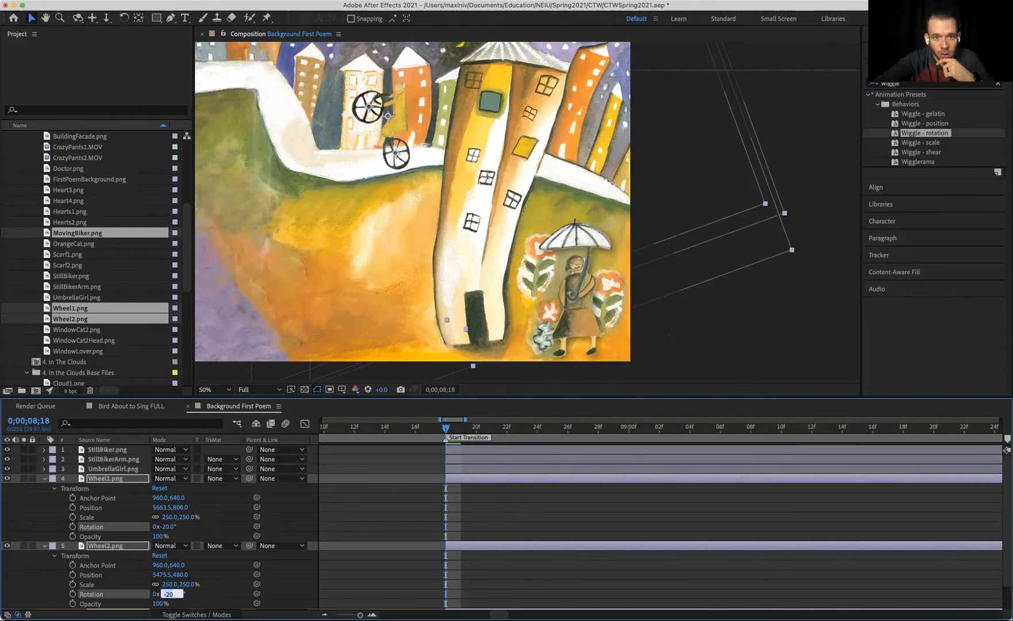
key("Up")
key("Up")
key("Up")
key("Return")
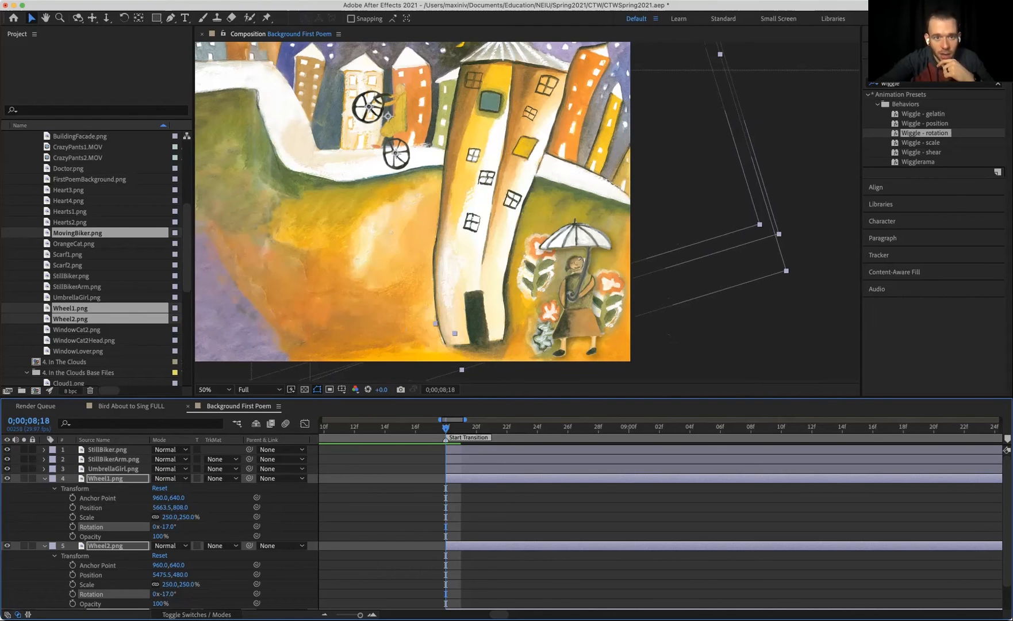
key("super+shift+a")
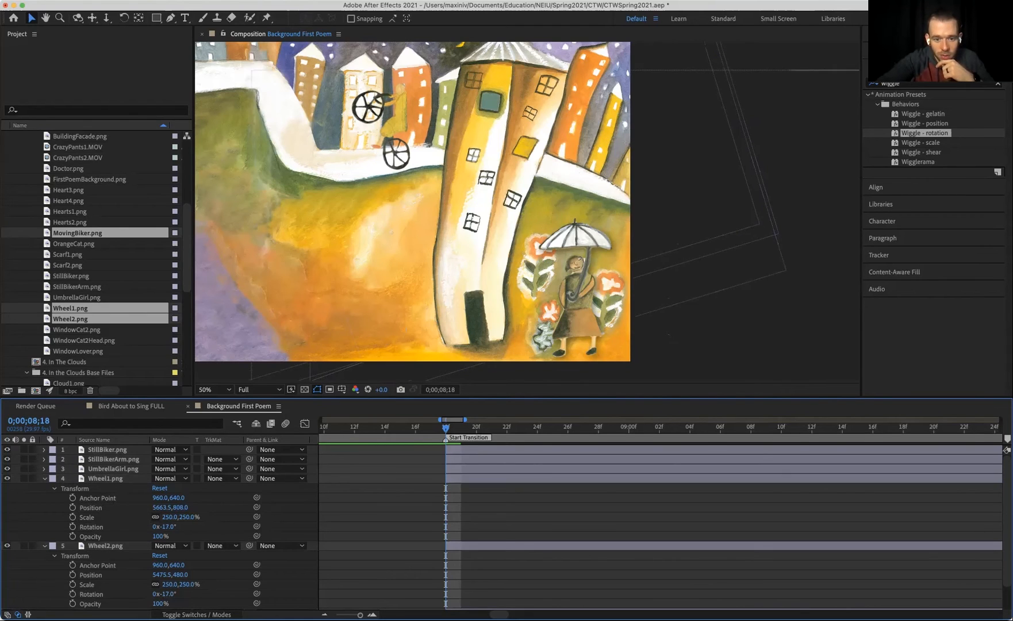
Move Wheel1.png right and slightly up on the white road, to 5739.5, 784.
left_click(105, 478)
key("shift+Right")
key("shift+Right")
key("Up")
key("Up")
key("Up")
key("Up")
key("Up")
key("Up")
key("Left")
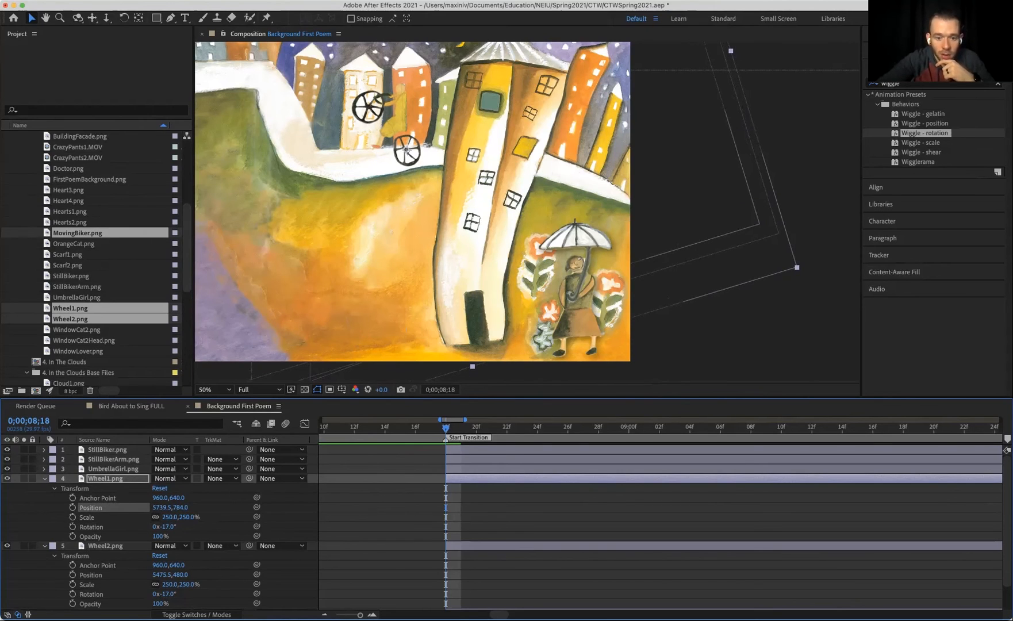
Move Wheel2.png down and left onto the white road at 5375.5, 776, level with the other wheel.
left_click(105, 545)
key("Left")
key("Left")
key("Left")
key("Left")
key("Down")
key("Down")
key("Down")
key("Down")
key("shift+Down")
key("shift+Down")
key("shift+Down")
key("shift+Down")
key("shift+Down")
key("shift+Left")
key("Left")
key("shift+Left")
key("shift+Down")
key("shift+Down")
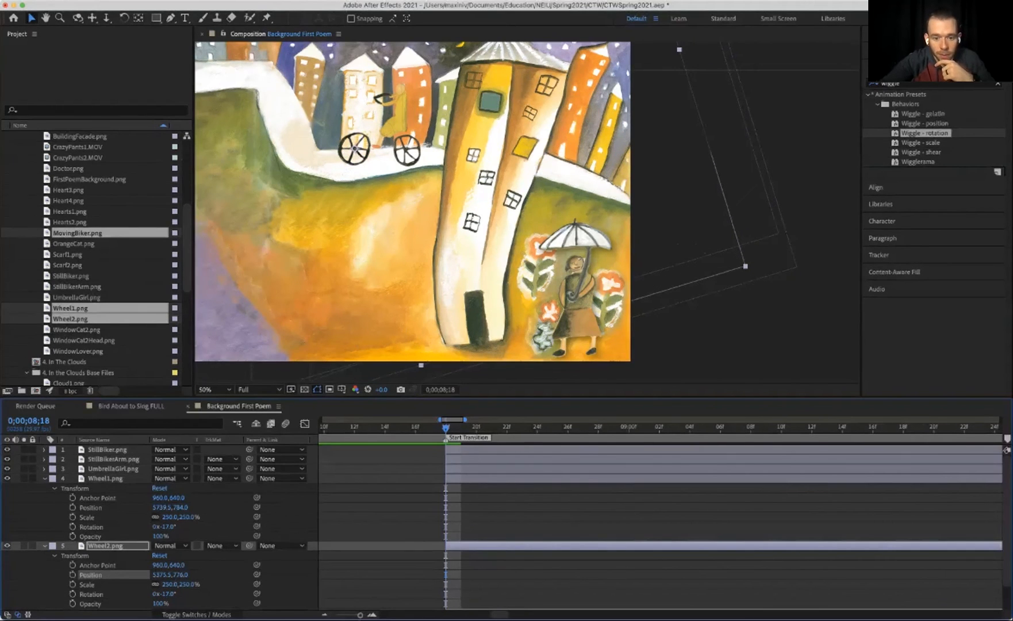
Expand the transform properties of the MovingBiker.png layer and set its rotation to -47°.
left_click(105, 479)
scroll(109, 494, "down", 3)
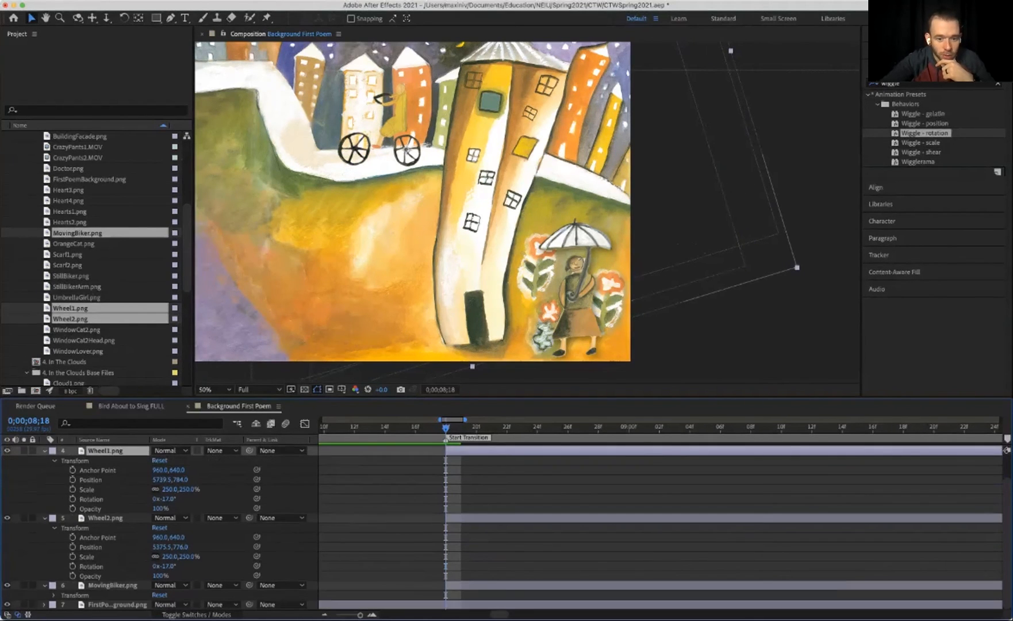
left_click(112, 585)
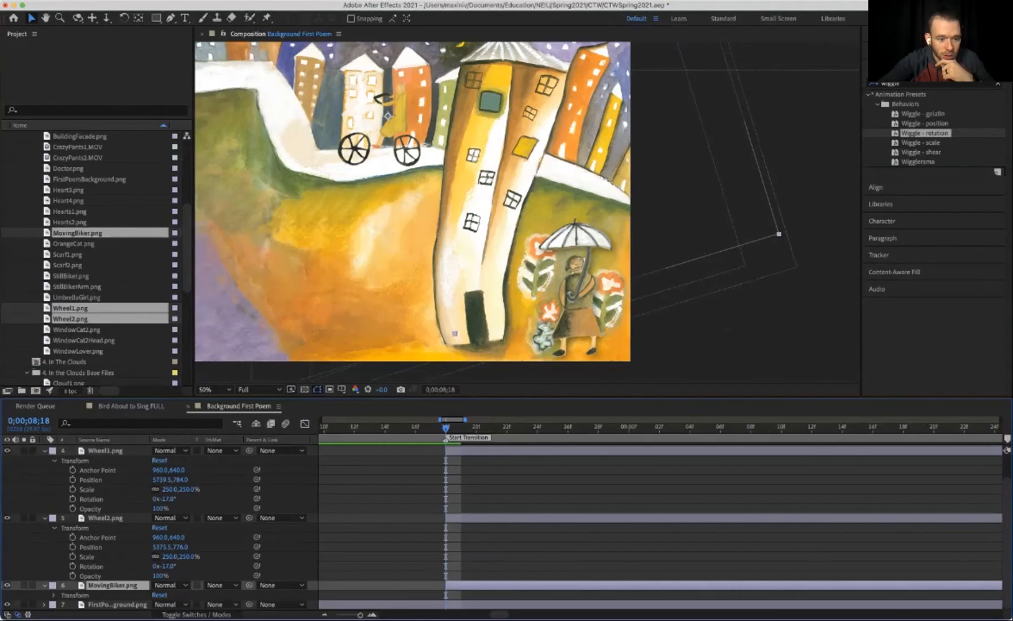
left_click(54, 595)
left_click(167, 595)
key("shift+Down")
key("shift+Down")
key("shift+Down")
key("Return")
Move MovingBiker.png left and down between the two wheels, to 5511.5, 632.
key("shift+Left")
key("shift+Left")
key("shift+Left")
key("shift+Left")
key("shift+Left")
key("shift+Left")
key("shift+Right")
key("shift+Right")
key("shift+Down")
key("shift+Down")
key("shift+Down")
key("shift+Down")
key("shift+Left")
key("shift+Left")
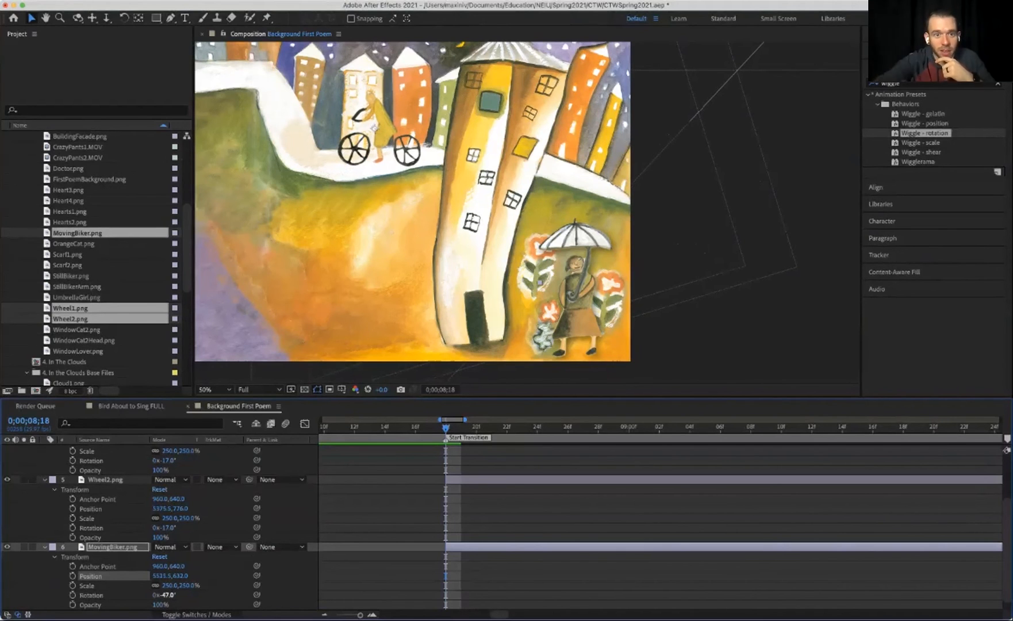
Set the rotation of MovingBiker.png to -67° so the rider leans forward over the front wheel.
left_click(168, 594)
key("shift+Down")
key("shift+Down")
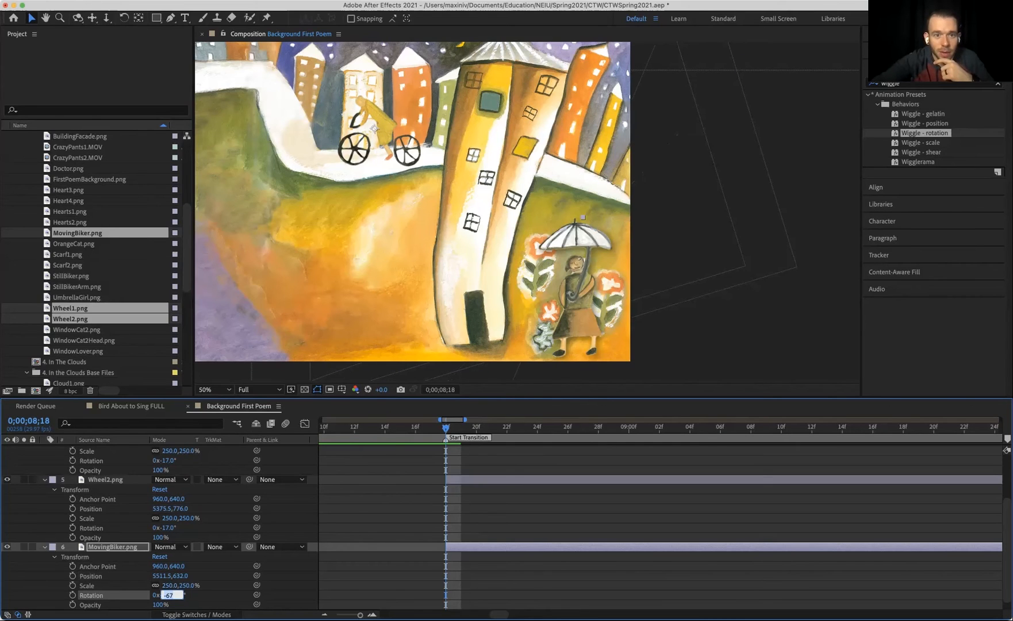
Lower MovingBiker.png onto the wheels and nudge it to position 5507.5, 676.
left_click_drag(166, 576, 163, 576)
key("shift+Left")
key("shift+Down")
key("shift+Right")
key("Up")
key("Up")
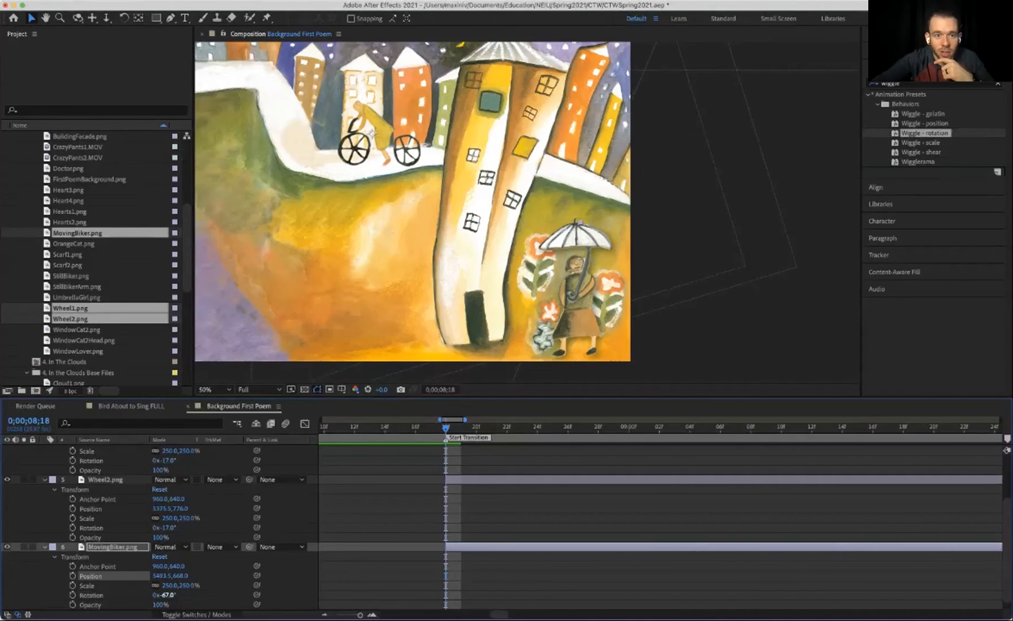
key("shift+Right")
key("Down")
key("Down")
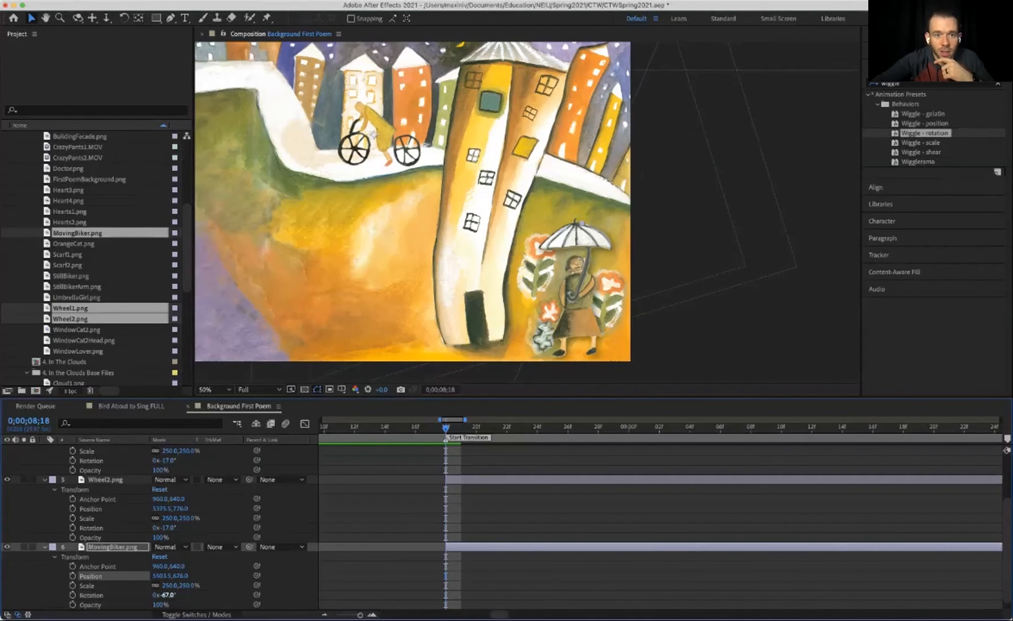
key("Right")
key("Right")
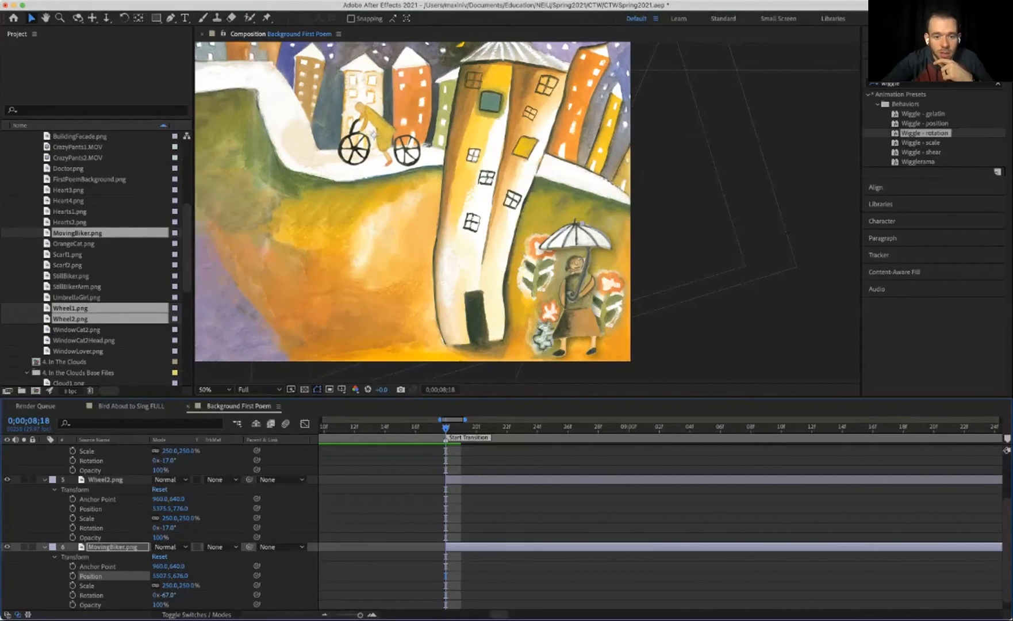
Nudge Wheel2.png left and slightly down under the biker's handlebars, to position 5343.5, 780.
left_click(105, 479)
key("Left")
key("Left")
key("Left")
key("Left")
key("Left")
key("Left")
key("Left")
key("Left")
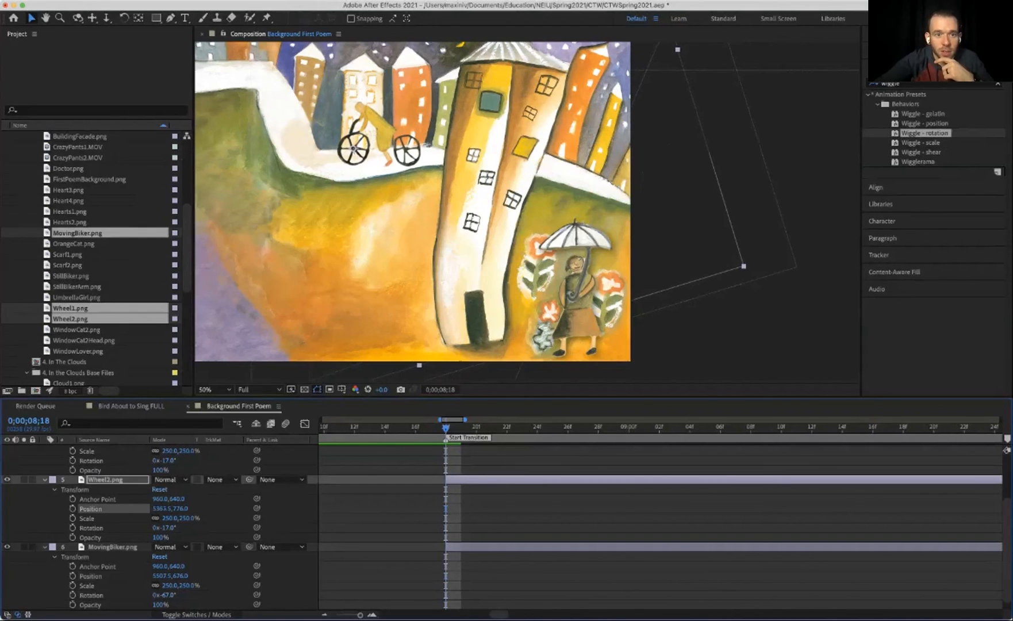
key("Down")
key("Down")
key("Left")
key("Left")
key("Left")
key("Left")
key("Left")
key("Left")
key("Left")
key("Left")
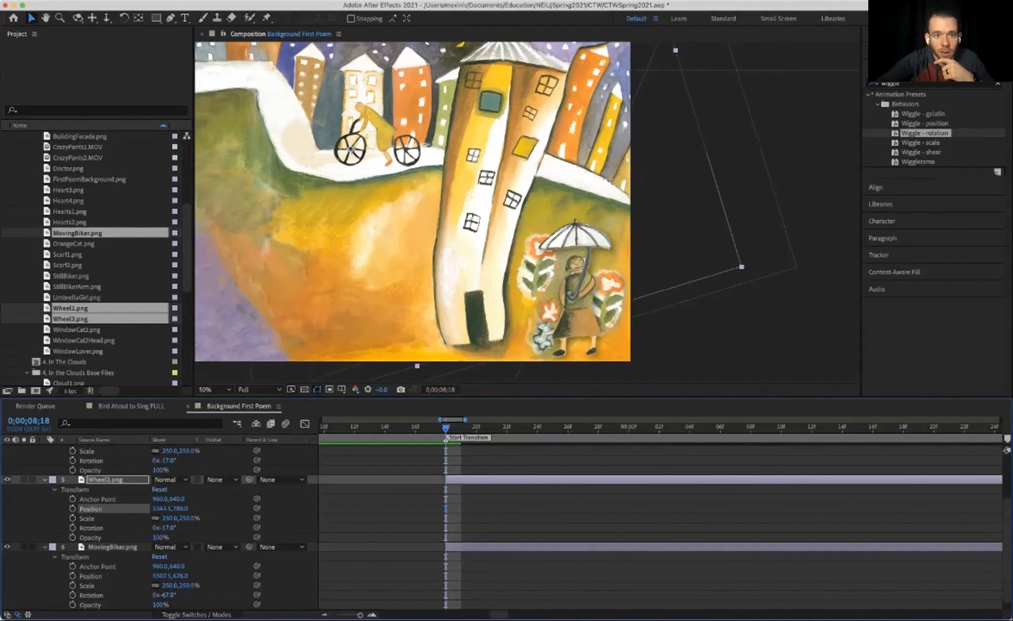
key("Right")
key("Right")
key("Right")
key("Right")
key("Right")
key("Down")
key("Down")
key("Left")
key("Left")
key("Left")
key("Left")
key("Left")
key("Up")
key("Up")
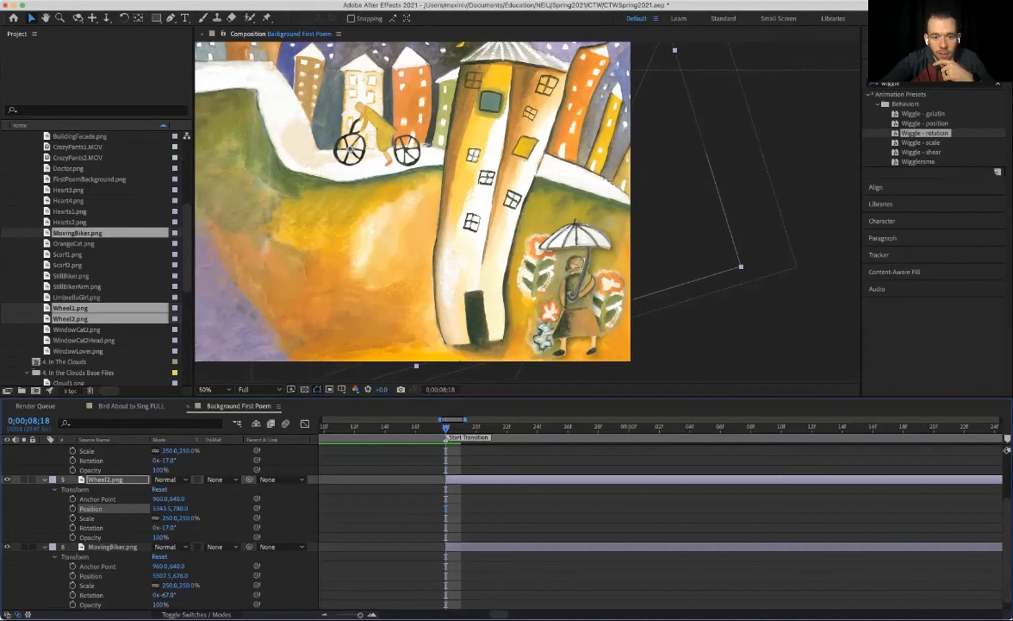
Move Wheel1.png slightly right and up behind the biker, to position 5751.5, 780, and deselect it.
scroll(501, 527, "up", 3)
key("super+shift+a")
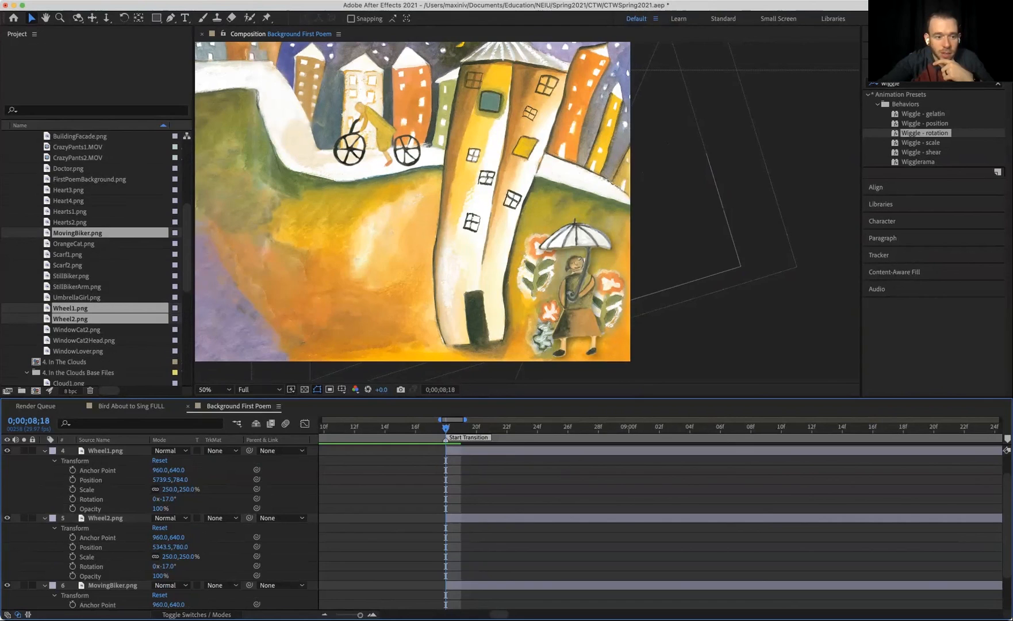
left_click_drag(407, 150, 409, 149)
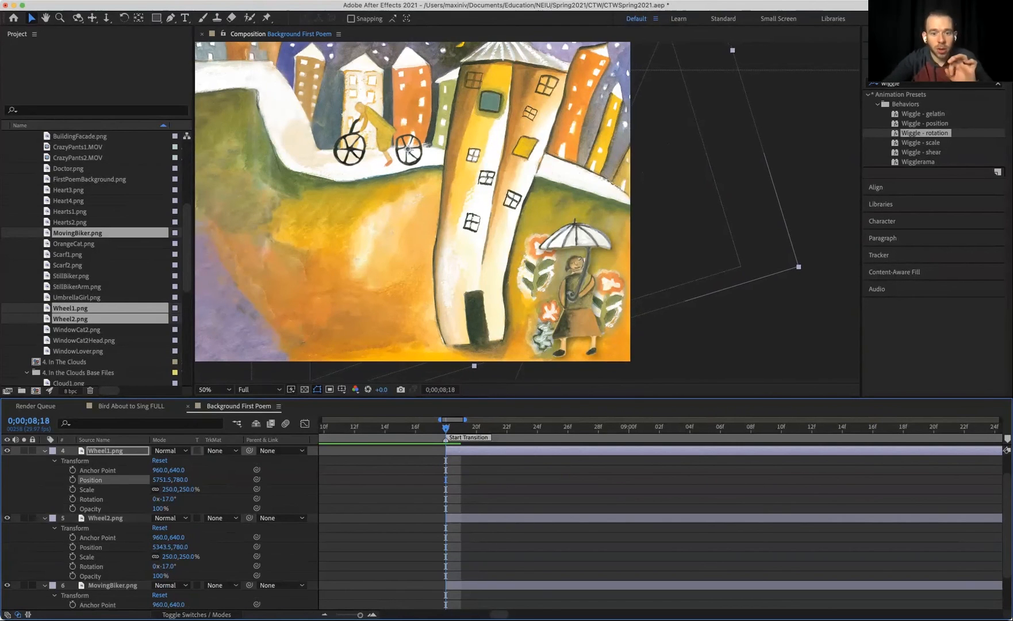
key("super+shift+a")
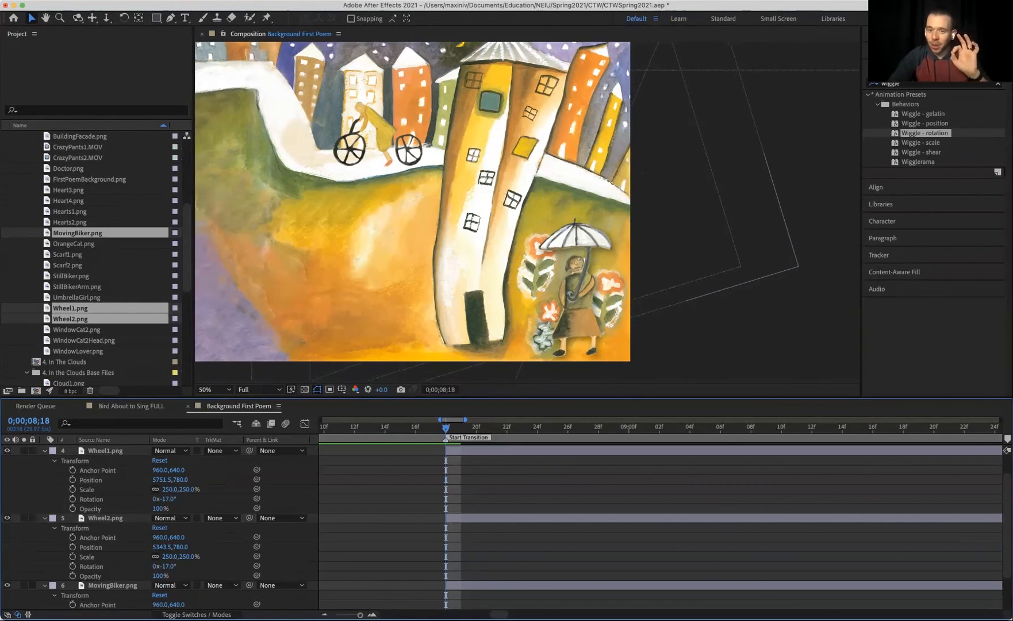
Pre-compose Wheel1.png, Wheel2.png and MovingBiker.png into a new composition named MovingBiker, moving all attributes and opening it.
left_click(408, 150)
left_click(112, 585, "shift")
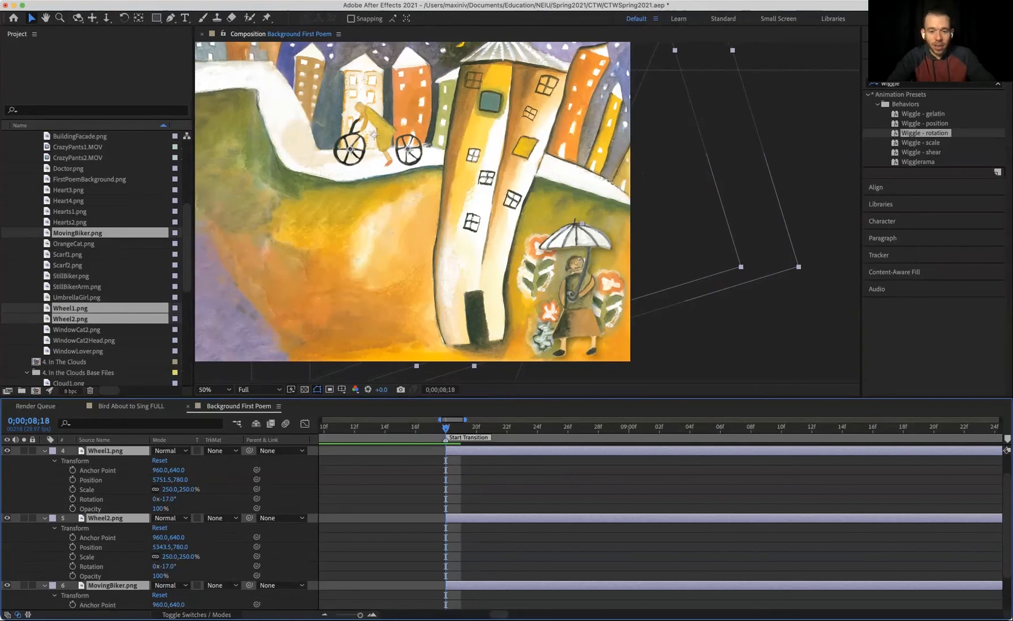
right_click(473, 279)
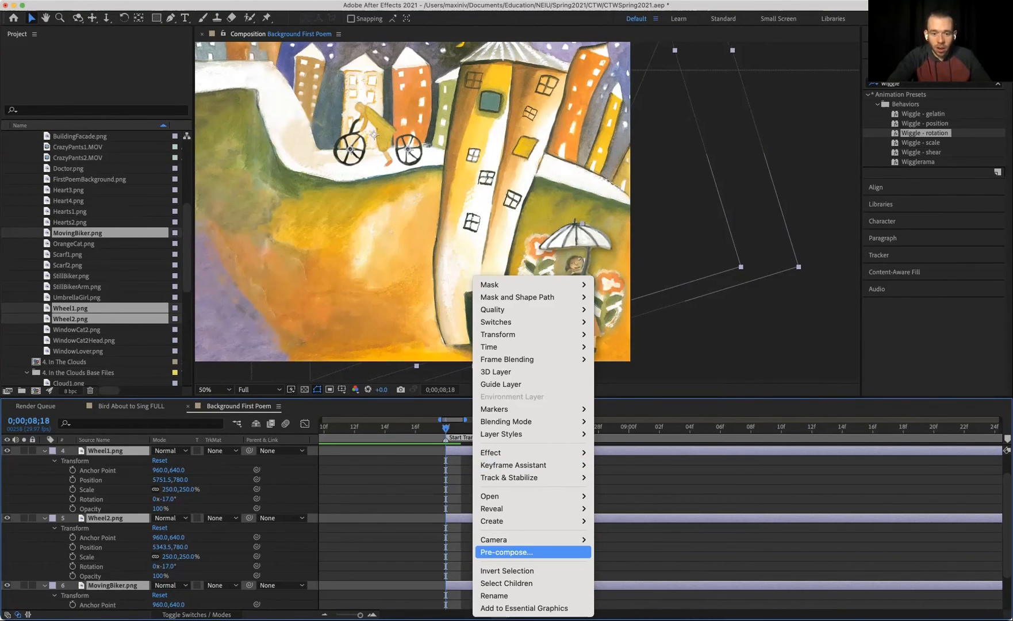
left_click(505, 551)
type("MovingBiker")
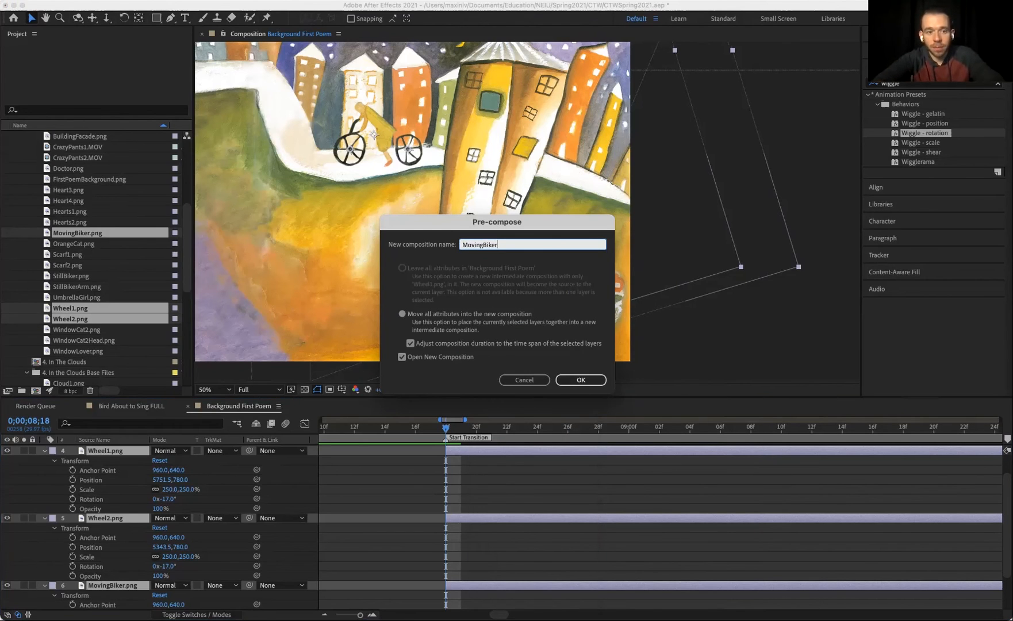
key("Return")
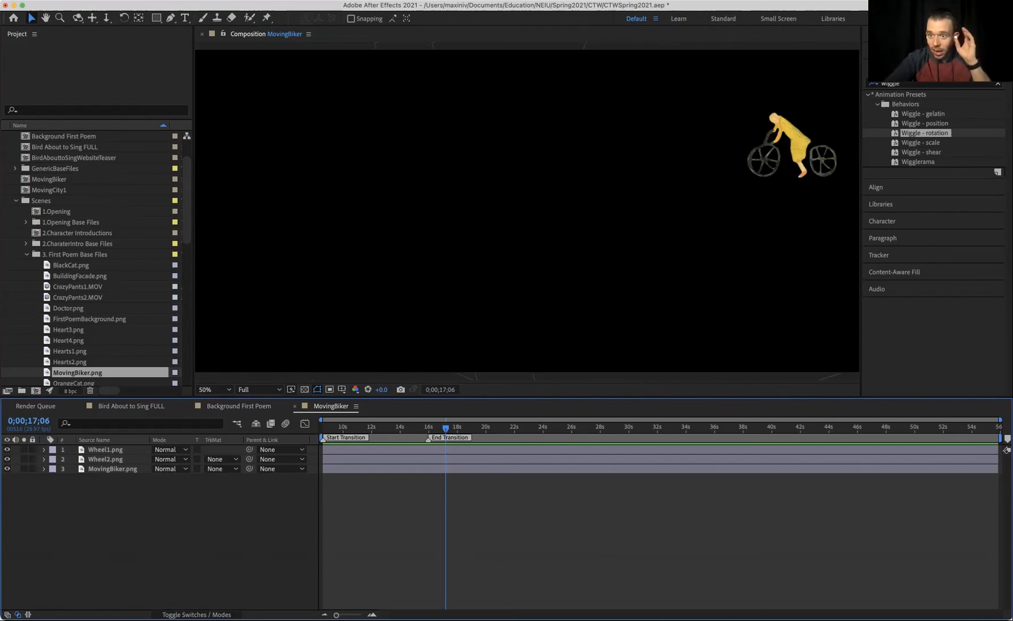
key("j")
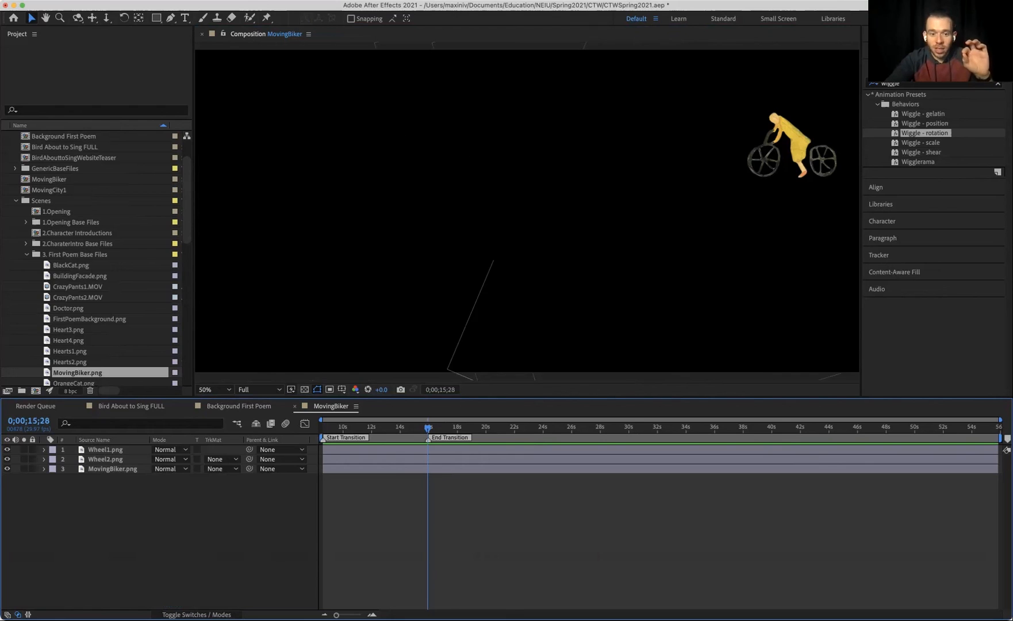
left_click(764, 161)
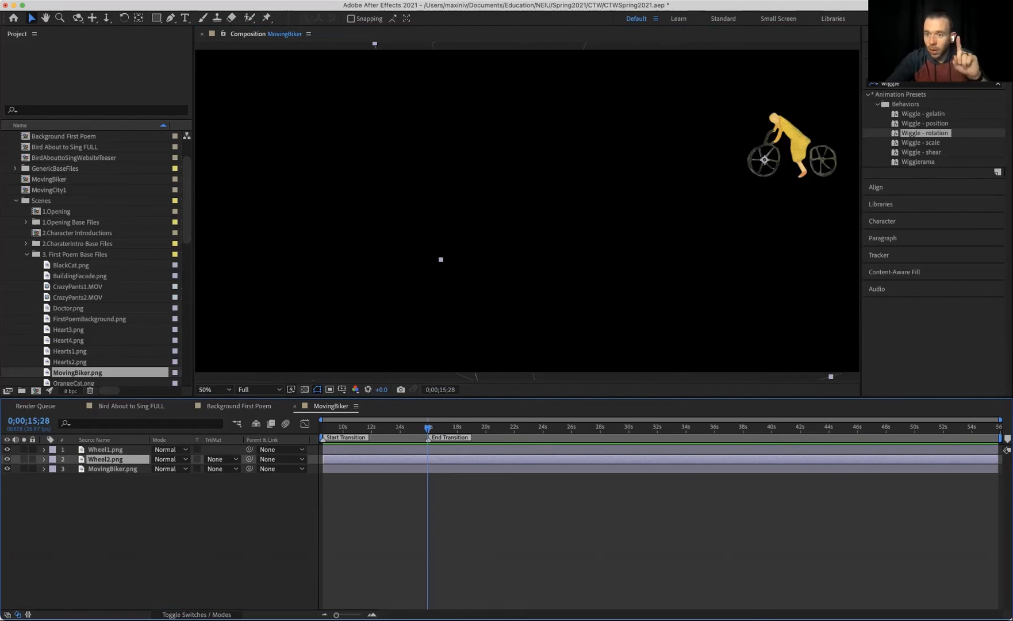
left_click(796, 138)
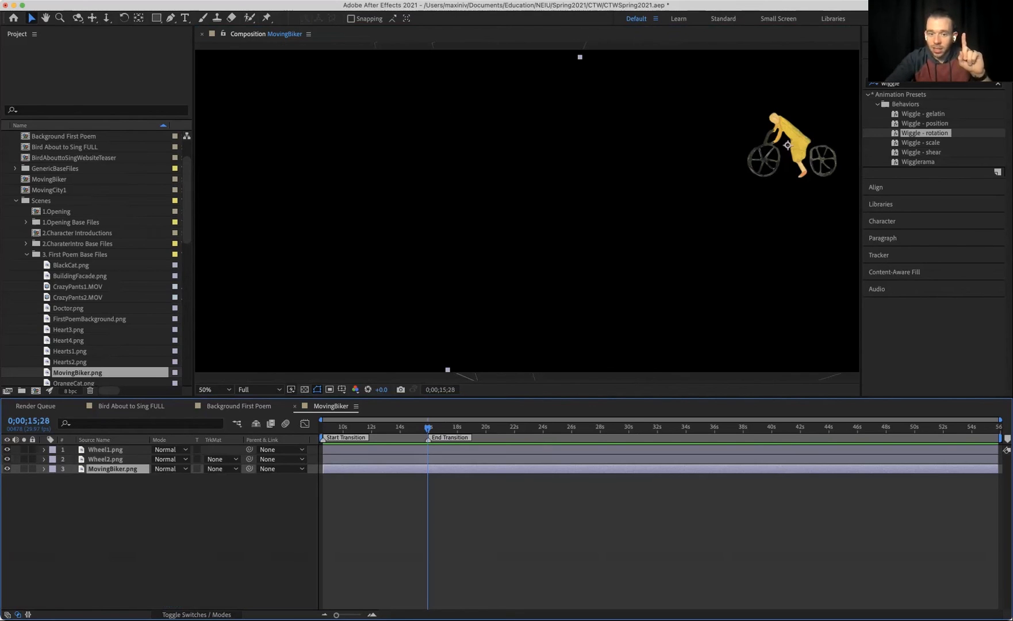
Add starting rotation keyframes to Wheel1.png and Wheel2.png at 0;00;08;18 in the MovingBiker composition.
left_click(823, 160)
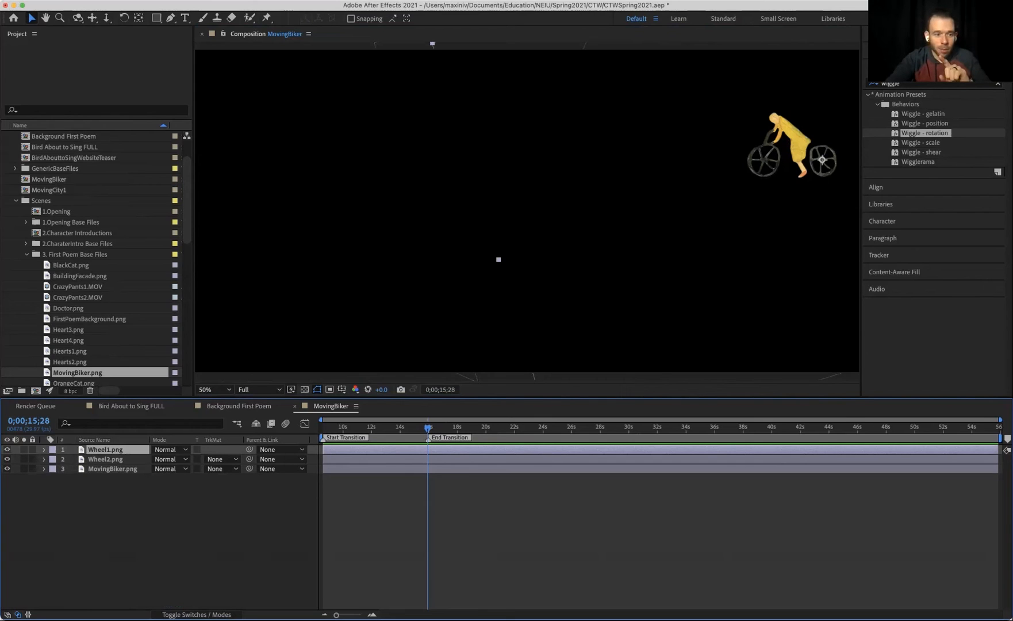
left_click(44, 449)
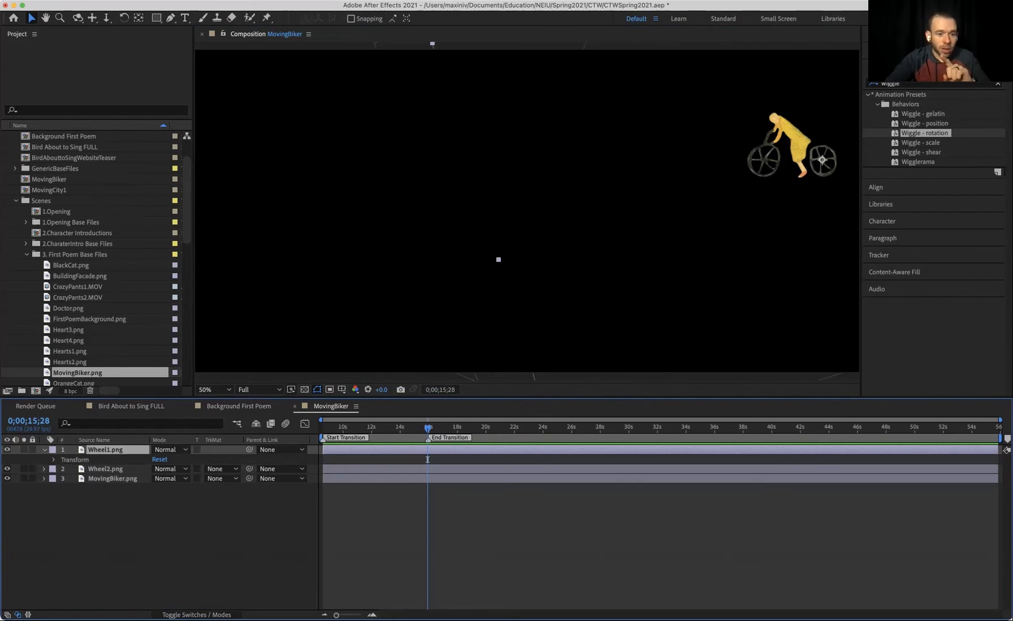
left_click(53, 459)
left_click_drag(326, 428, 322, 427)
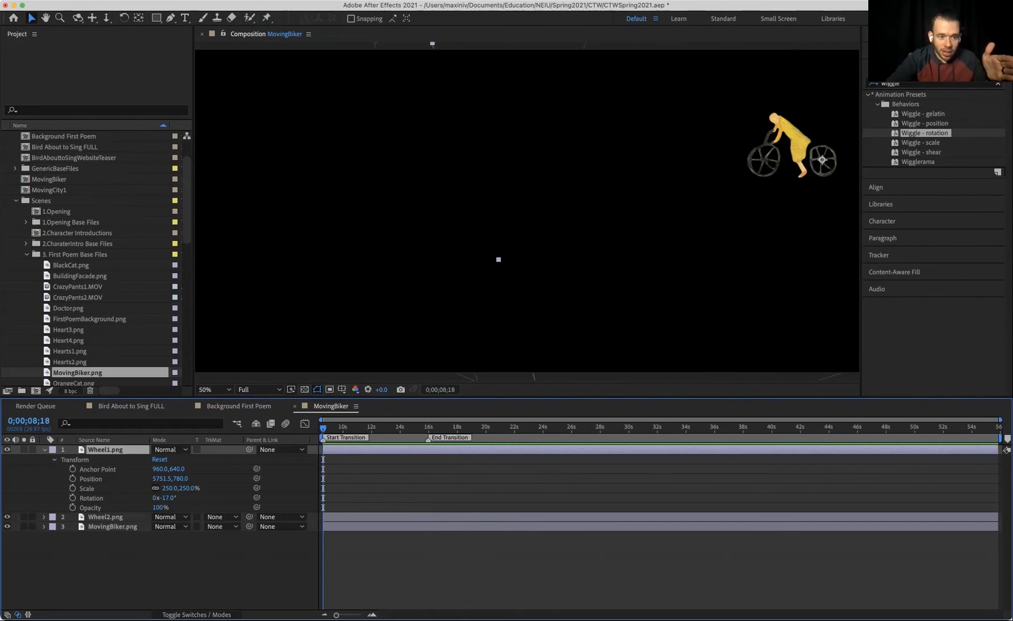
left_click(72, 497)
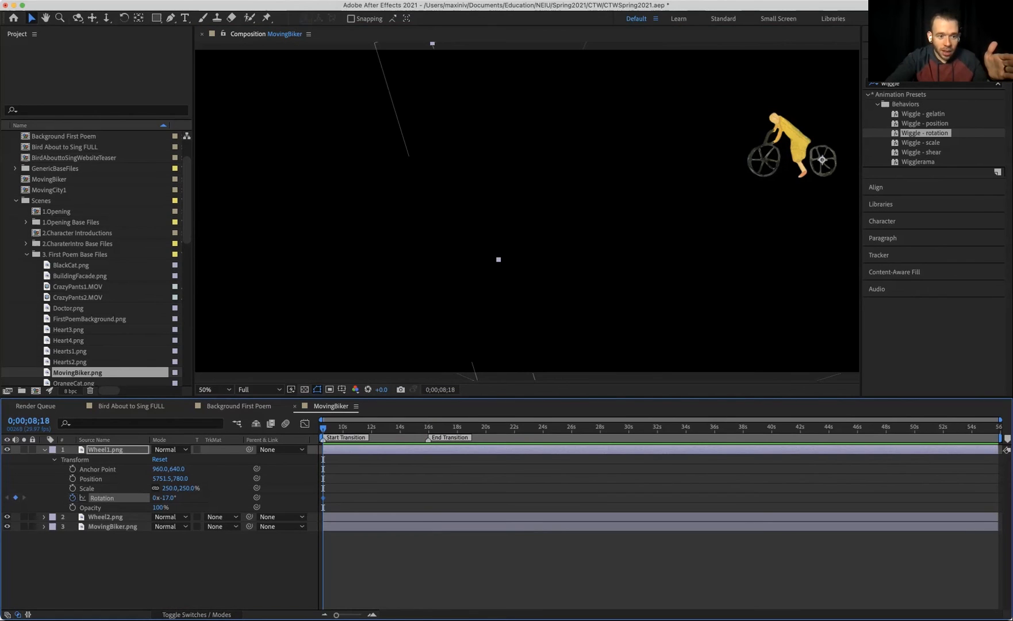
left_click(44, 517)
left_click(55, 527)
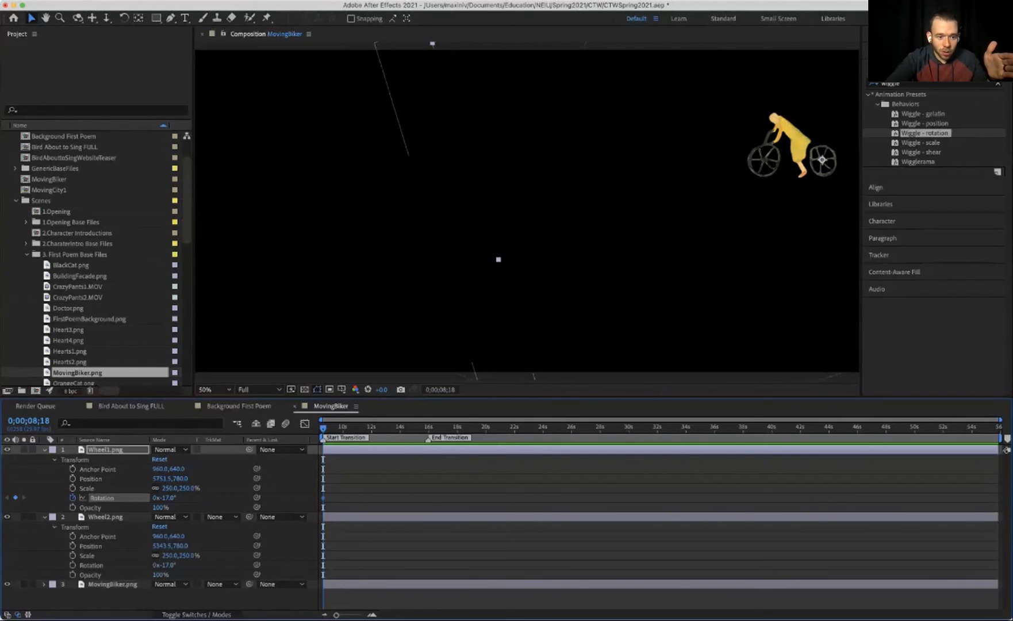
left_click(73, 565)
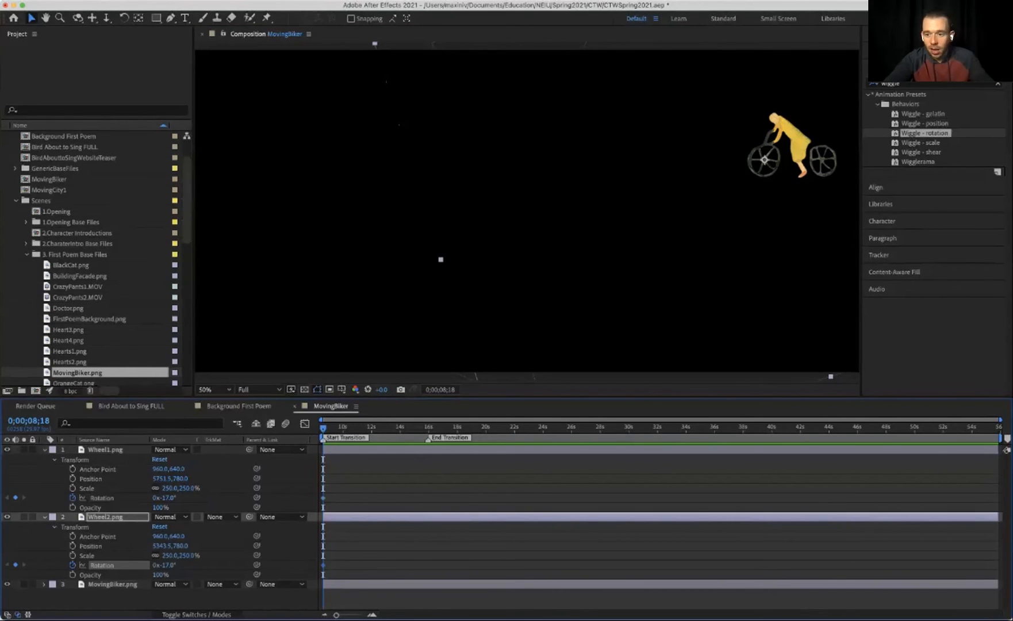
Set the rotation of both wheels to 2x-17° at the end of the composition, 0;00;55;25, and preview the motion.
key("End")
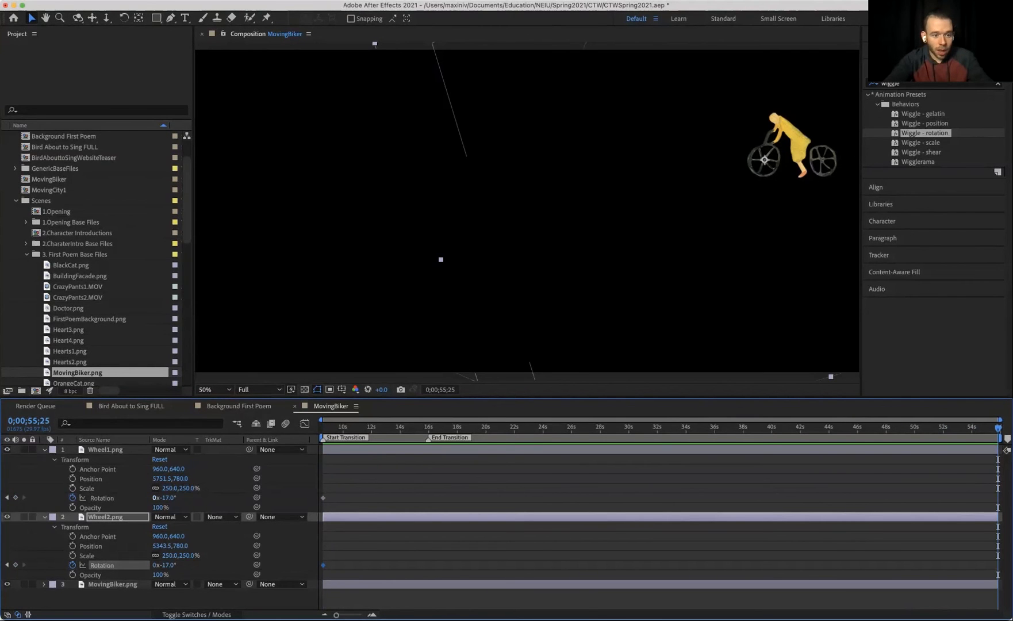
left_click(156, 497)
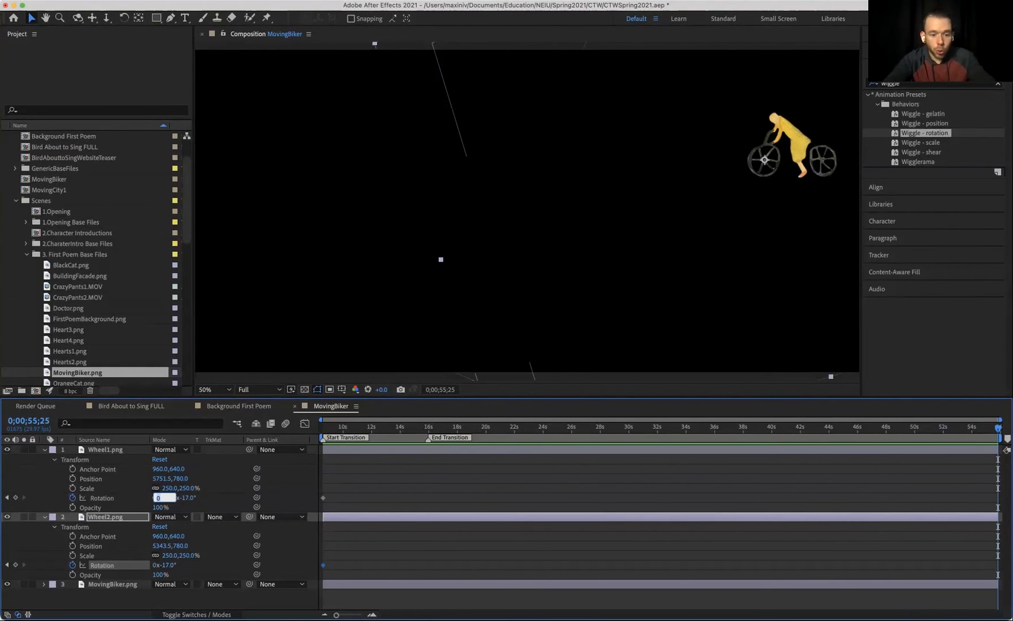
type("2")
key("Return")
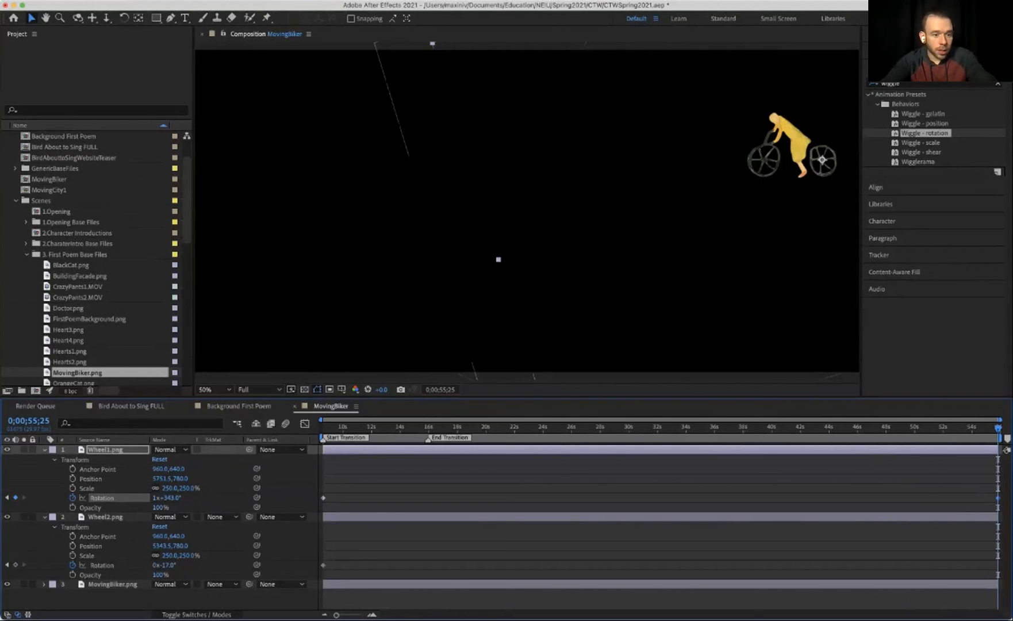
left_click(155, 565)
type("2")
key("Return")
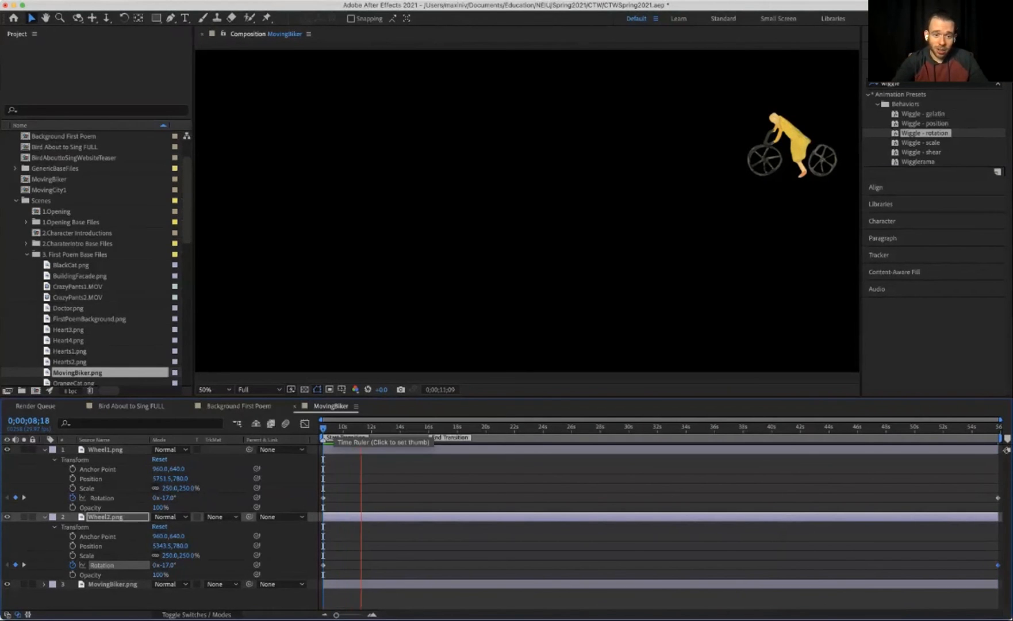
key("space")
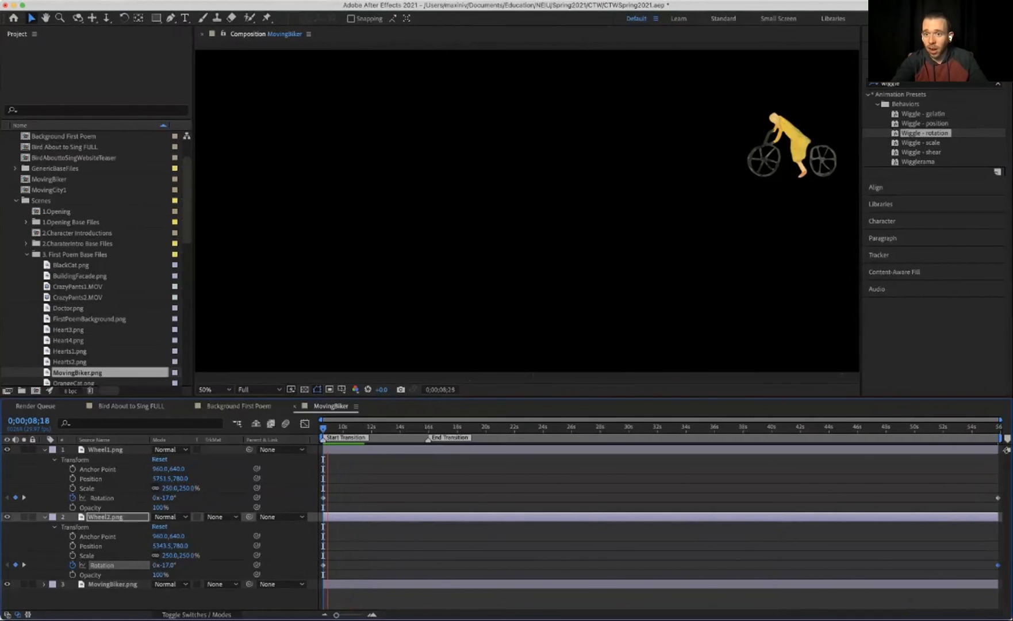
key("space")
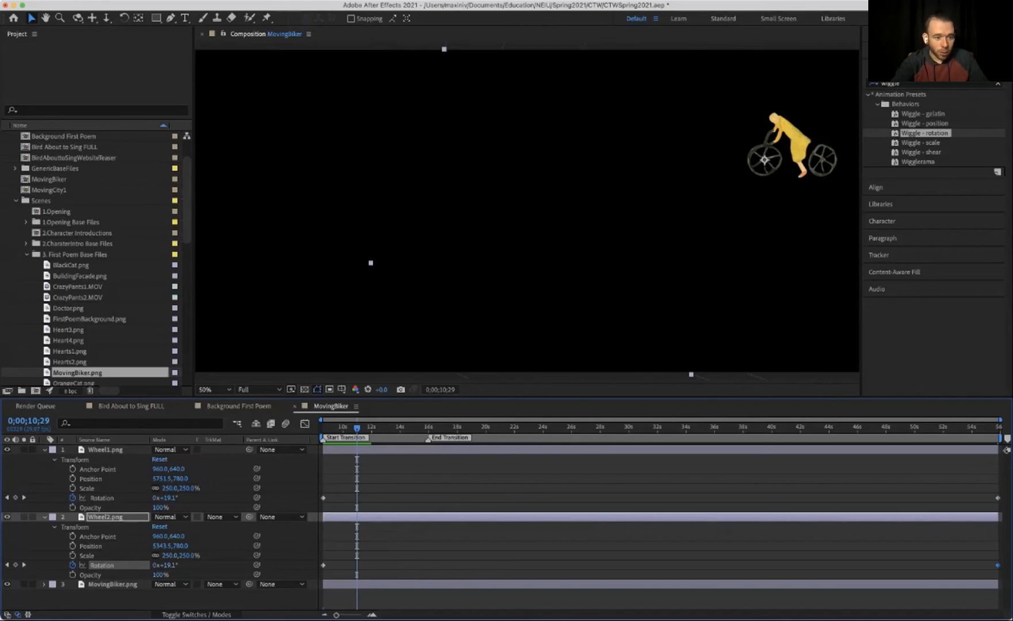
Reverse the spin of Wheel2.png by setting its rotation at 0;00;55;25 to -1x-17°.
key("End")
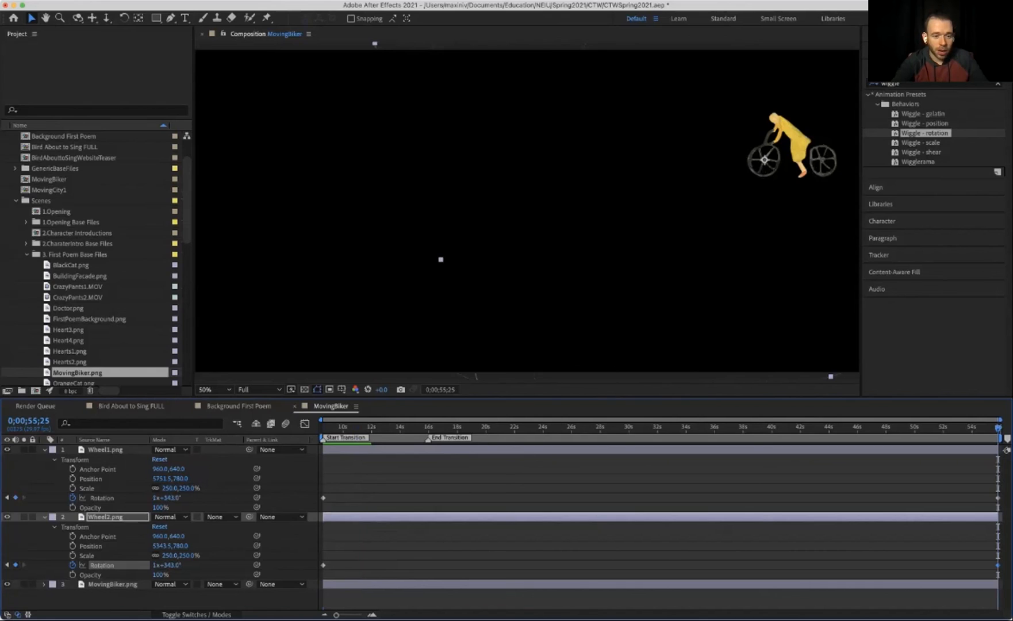
key("Page_Up")
key("Page_Down")
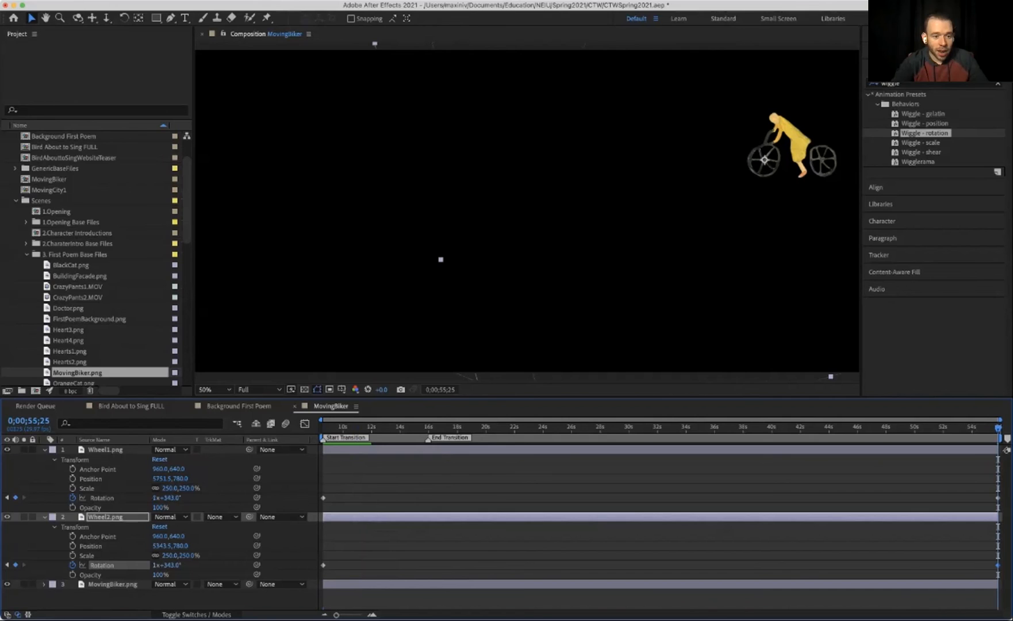
left_click(155, 565)
key("Return")
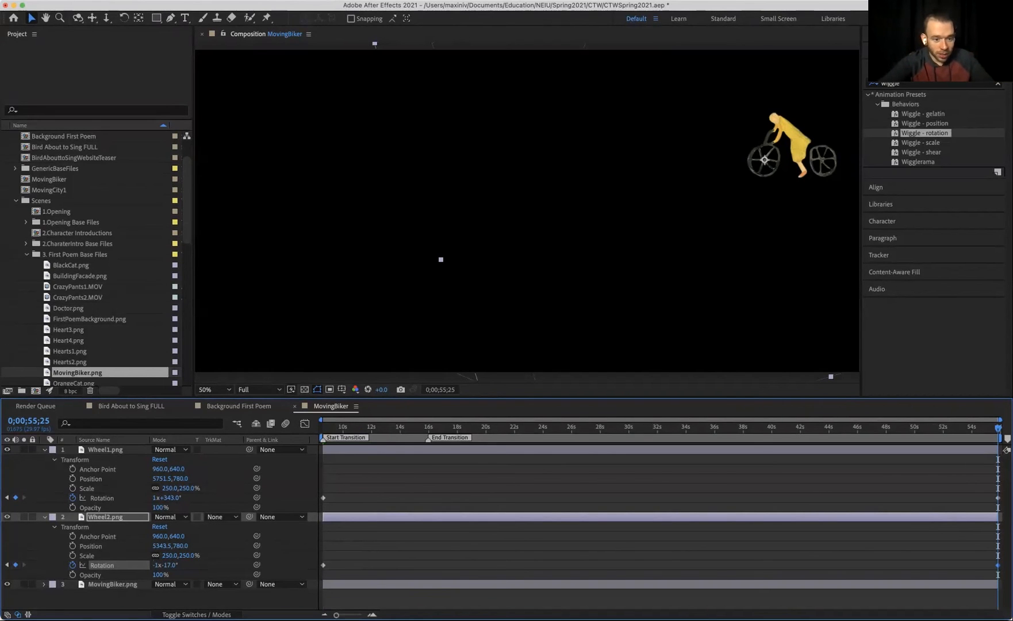
Set the Wheel1.png rotation at 0;00;55;25 to -1x-17° and preview the wheels from the start of the composition.
left_click(155, 498)
type("-2")
key("Return")
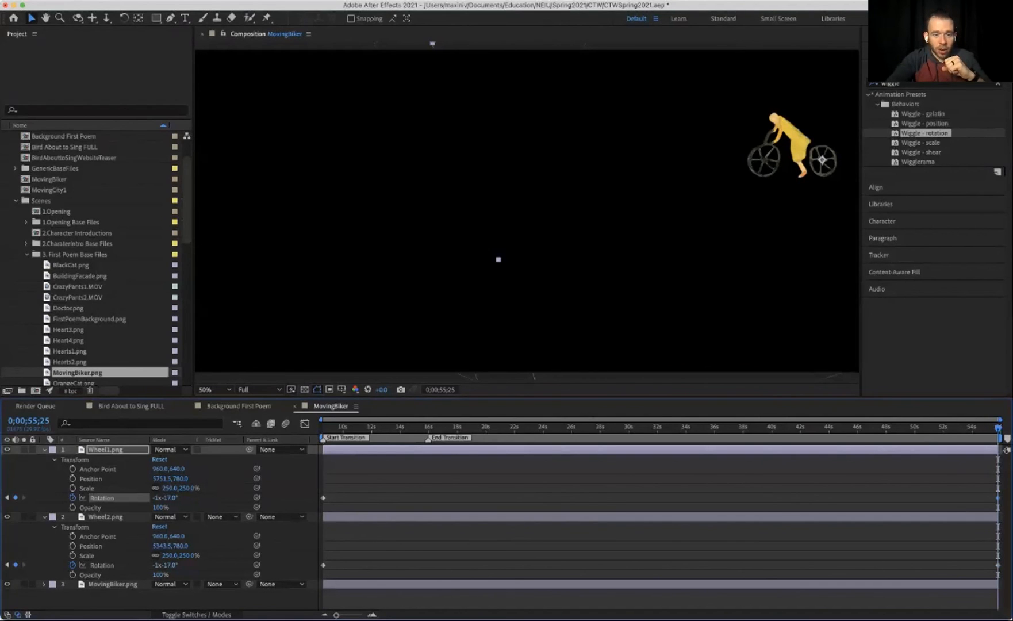
key("Home")
key("space")
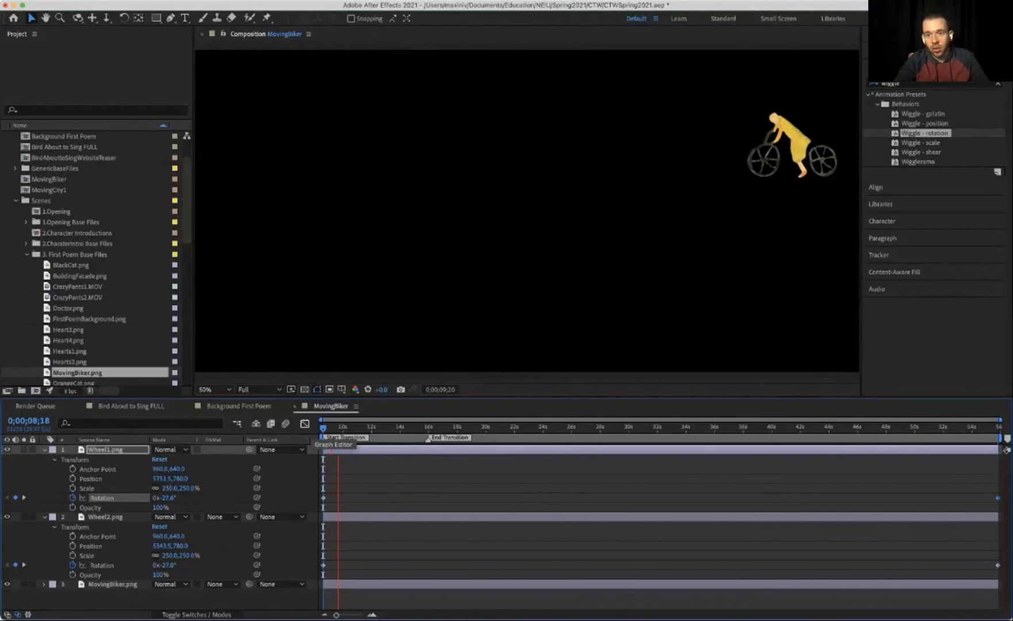
key("space")
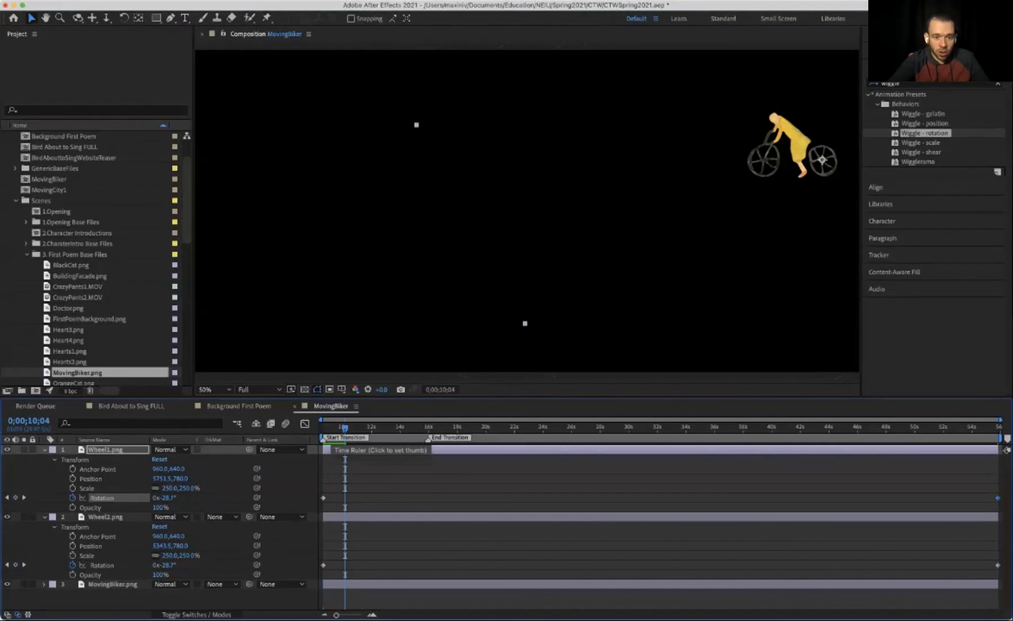
key("Home")
key("space")
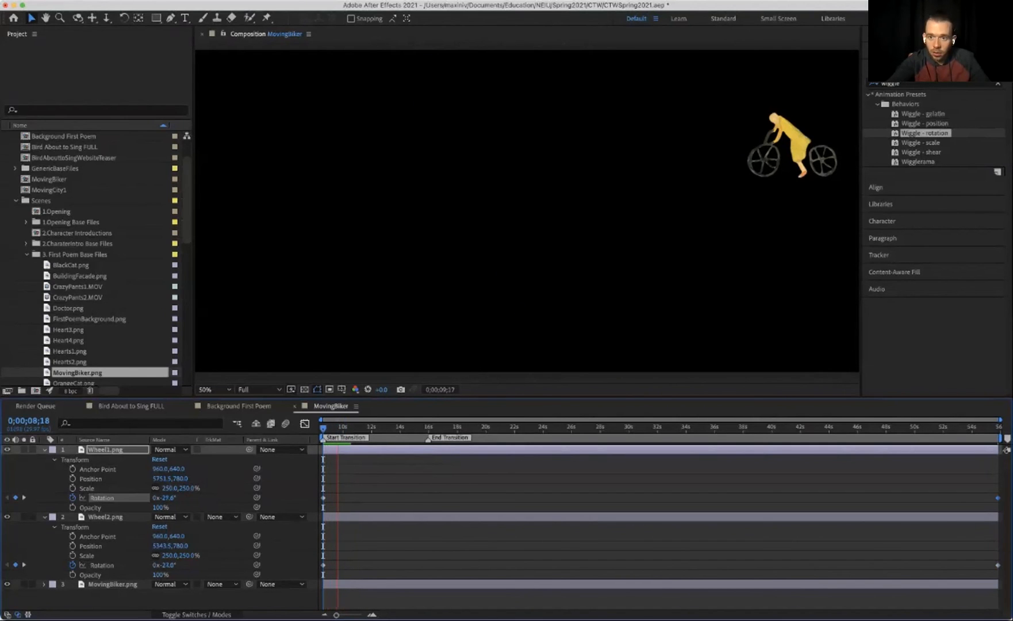
key("space")
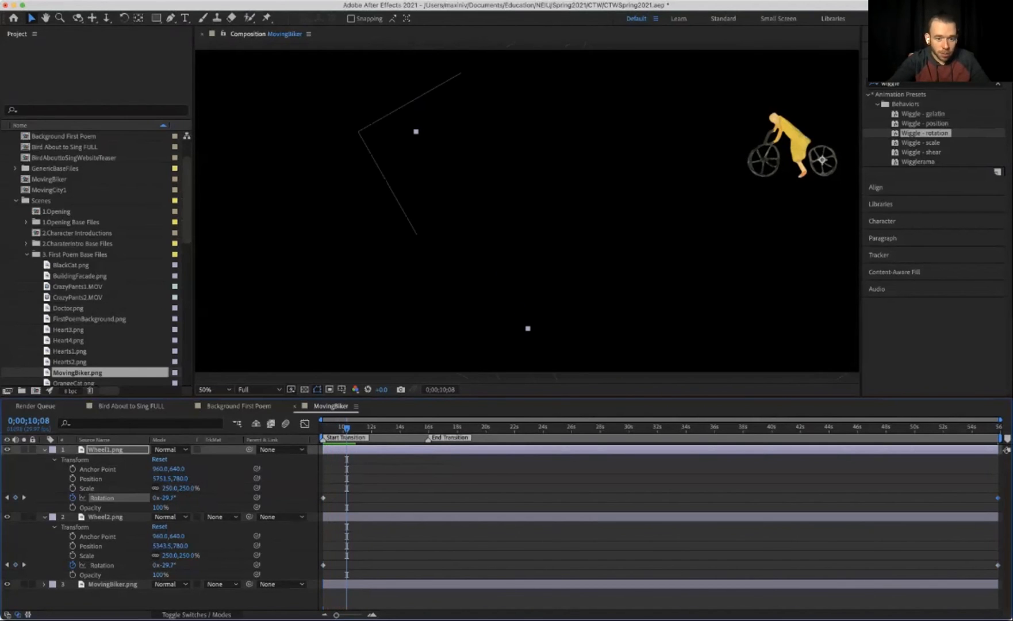
Set the rotation of both wheels at 0;00;55;25 to -3x-17° and preview the spin from the start.
key("End")
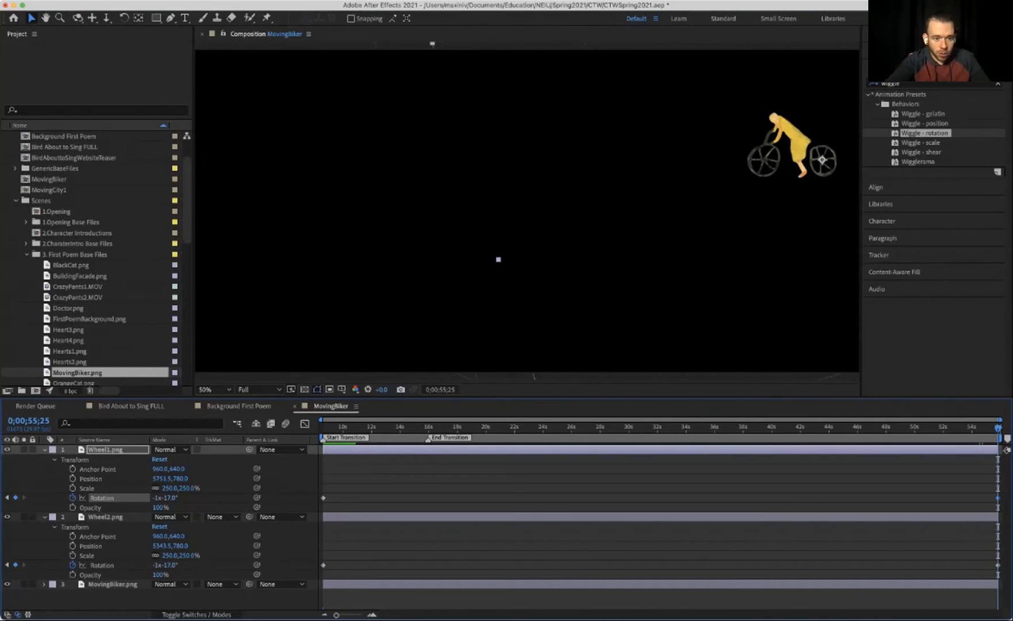
left_click(156, 498)
type("-3")
key("Return")
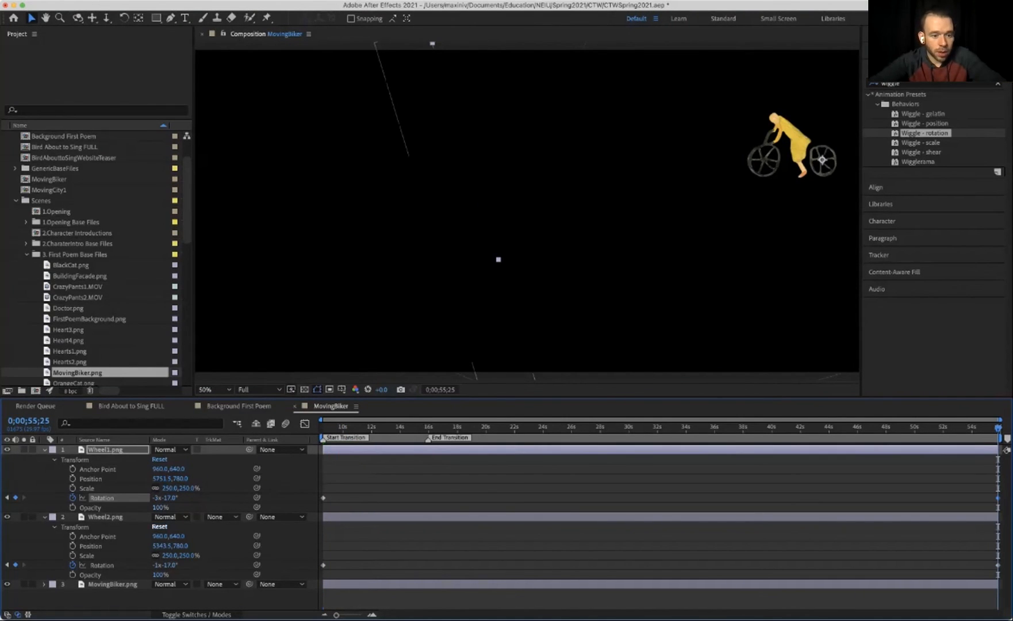
left_click(157, 565)
type("-3")
key("Return")
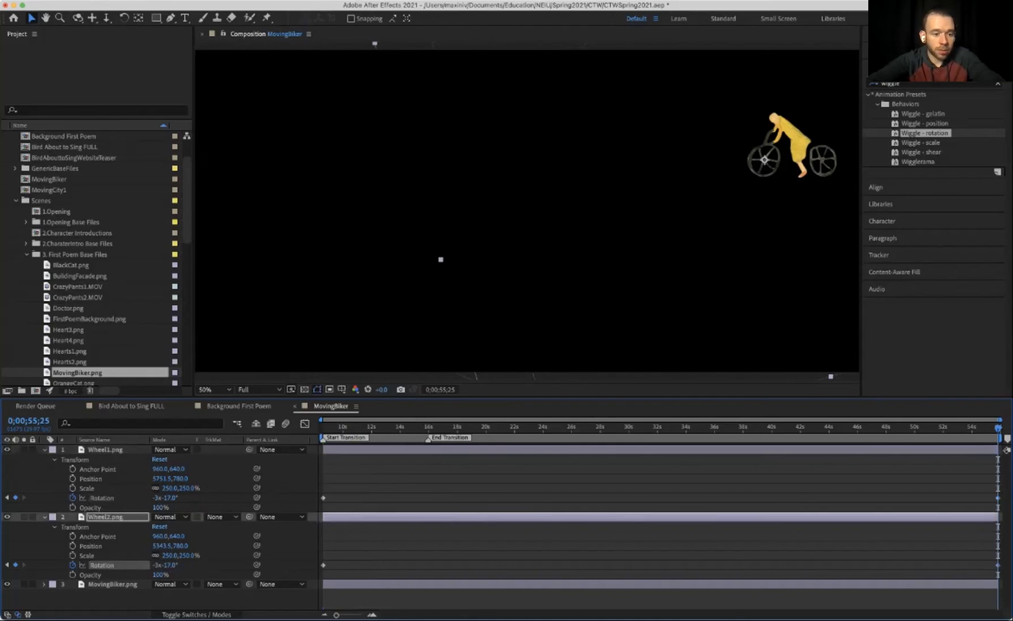
key("Home")
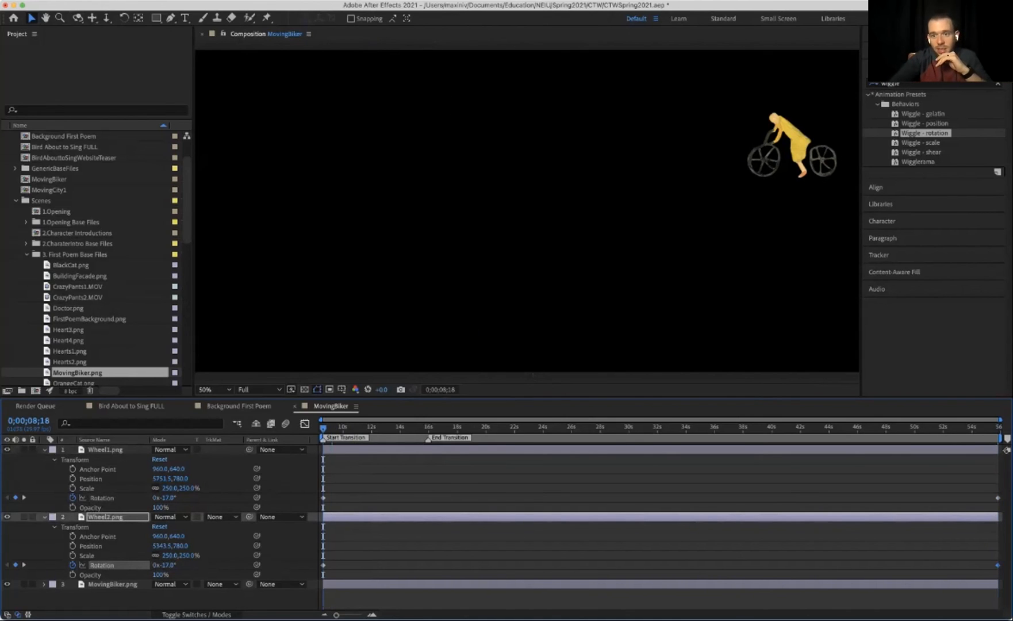
key("space")
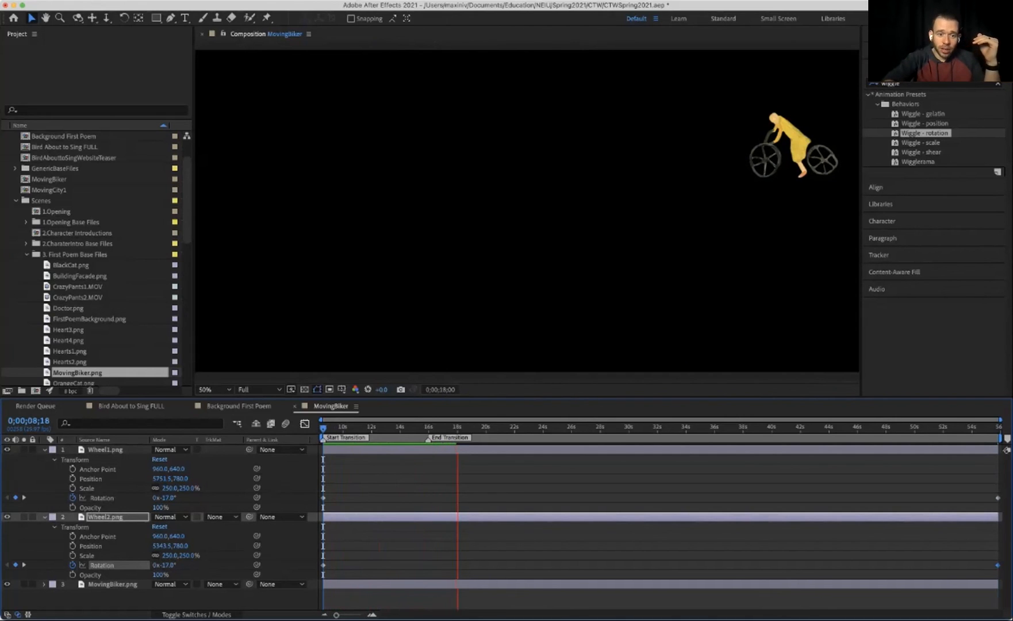
key("space")
key("j")
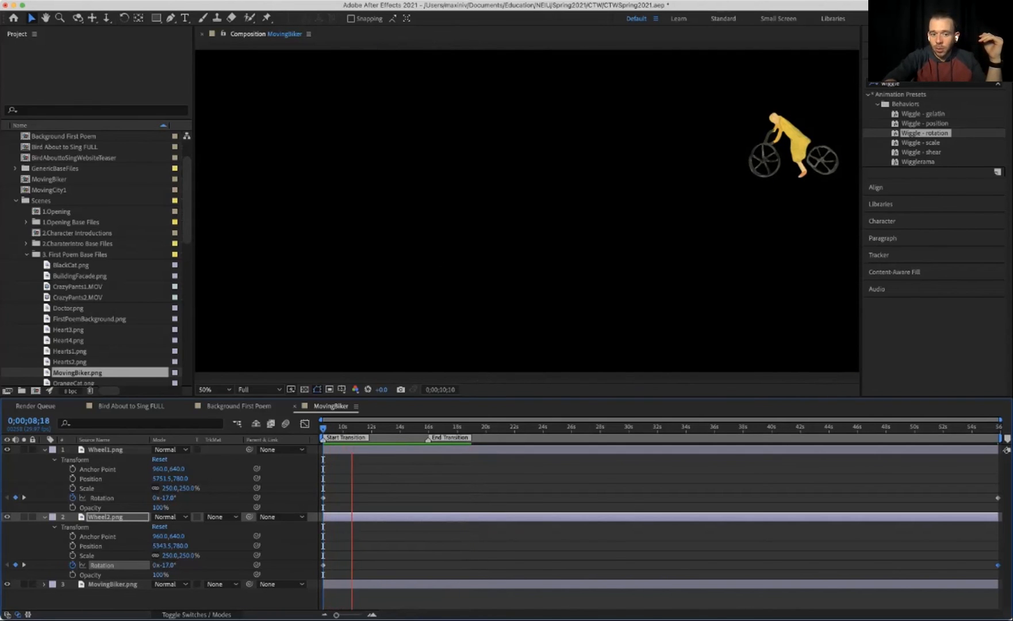
key("space")
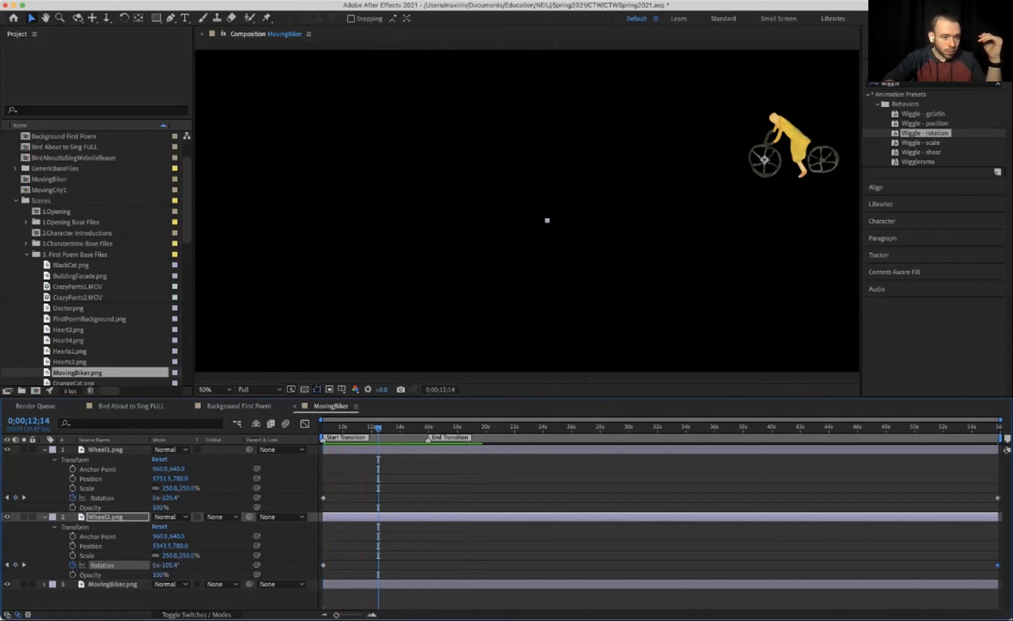
Set the rotation of both wheels at 0;00;55;25 to -5x-17° and play the result from the start.
key("End")
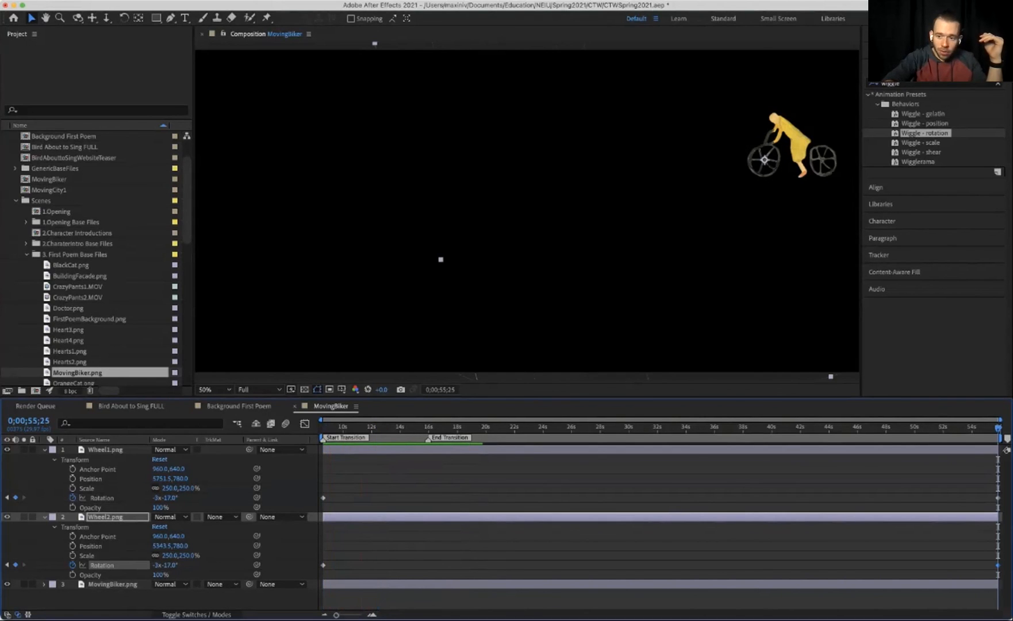
left_click(156, 564)
type("-5")
key("Return")
left_click(157, 497)
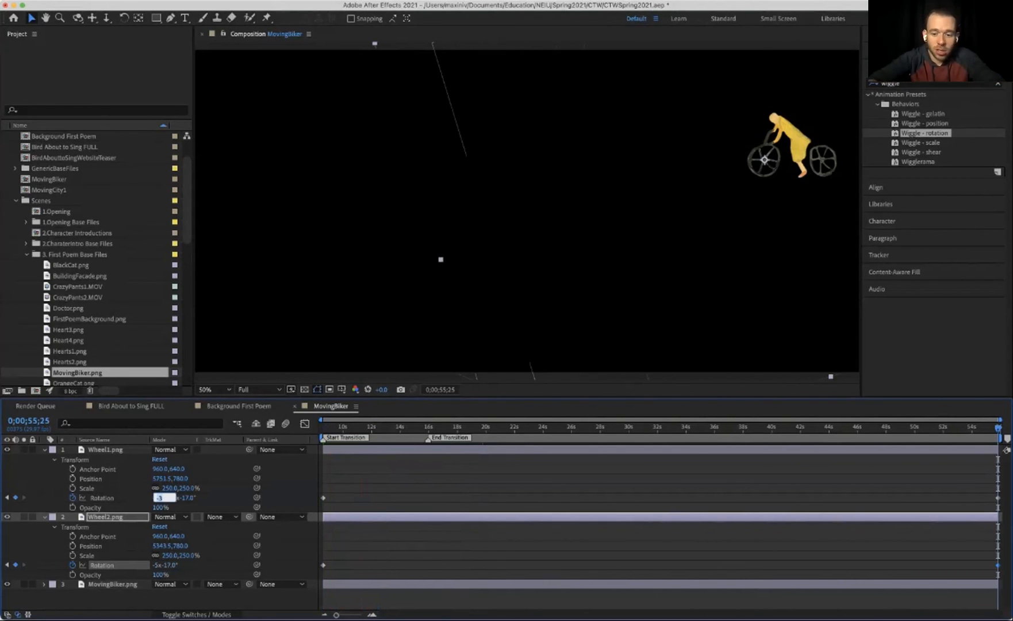
type("-5")
key("Return")
key("Home")
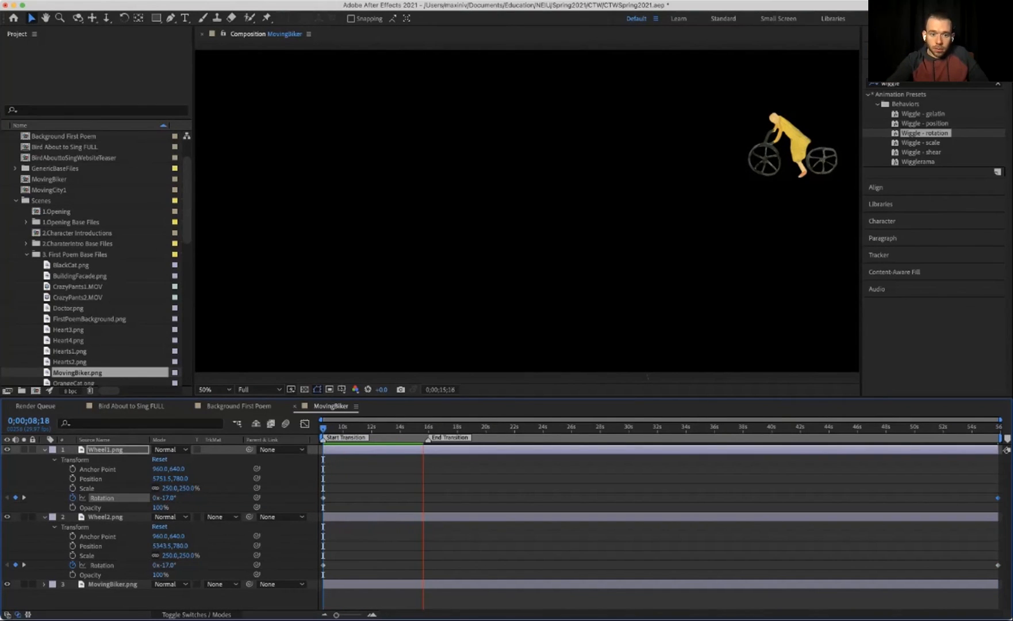
key("space")
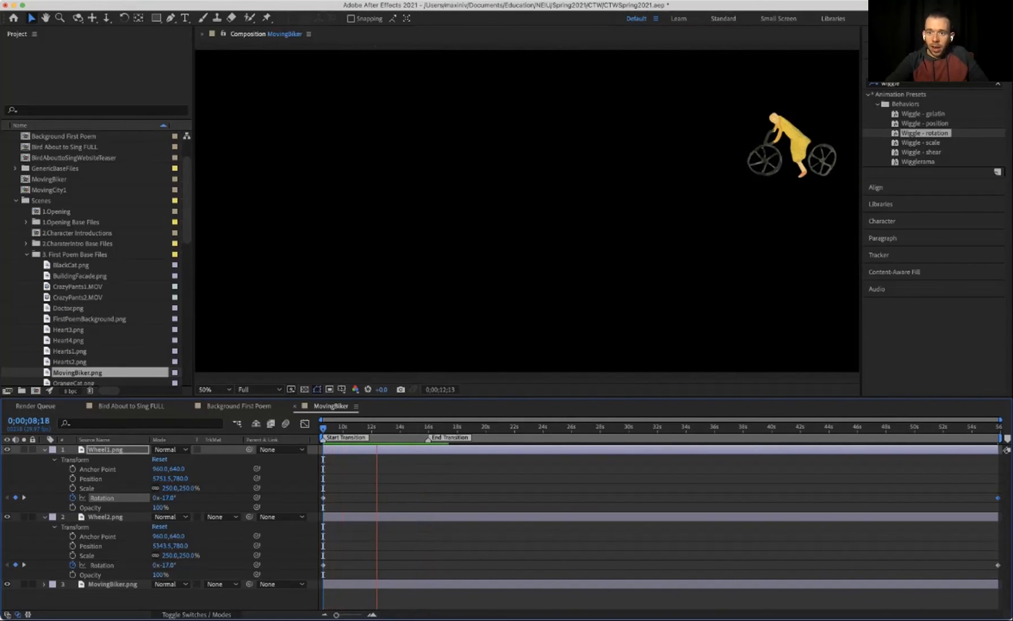
key("space")
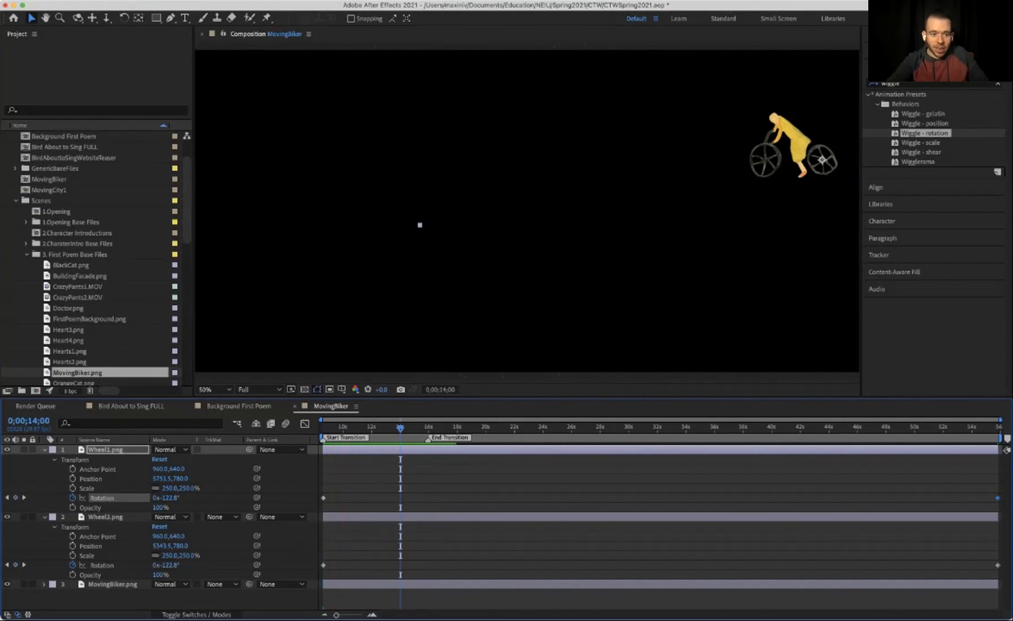
Set the rotation of Wheel1.png and Wheel2.png at the end of the composition, 0;00;55;25, to -6x-17°.
key("End")
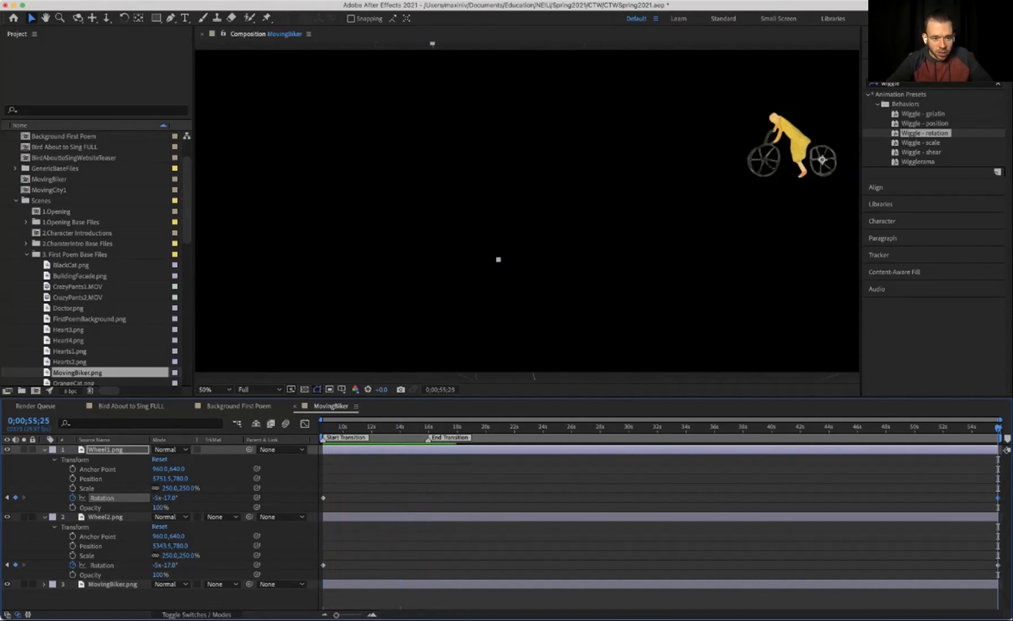
left_click(157, 498)
type("-6")
key("Return")
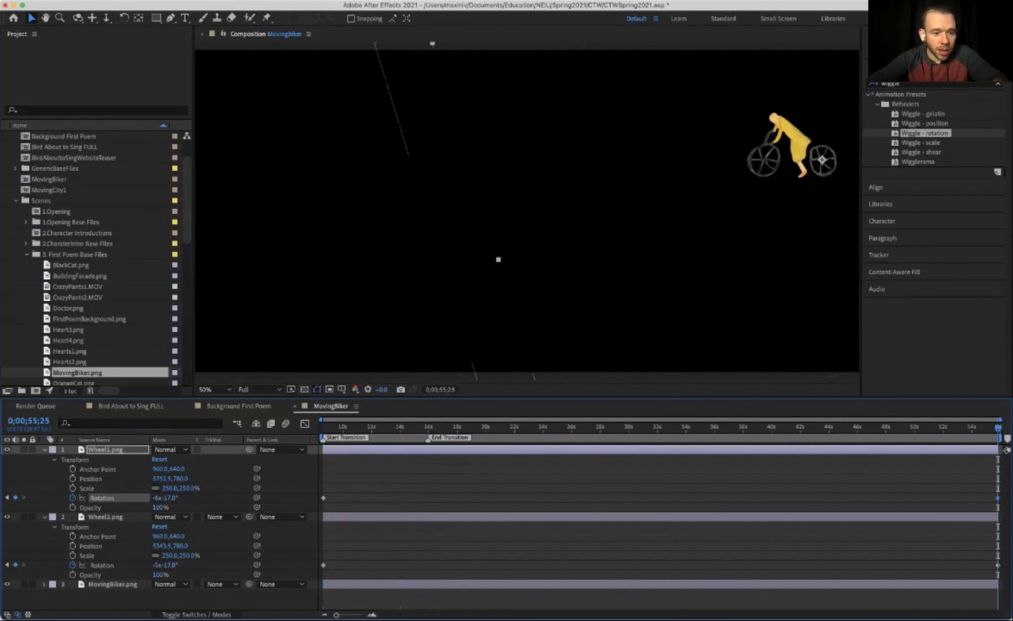
left_click(157, 565)
type("-6")
key("Return")
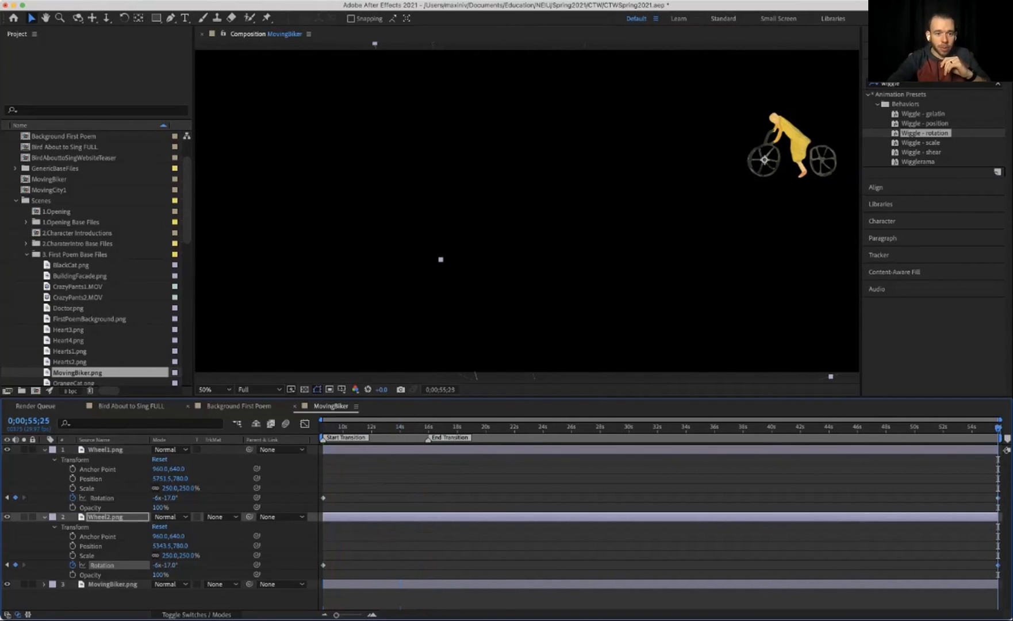
Return to the Background First Poem composition and place the current time at the Start Transition marker, 0;00;08;18.
left_click(238, 406)
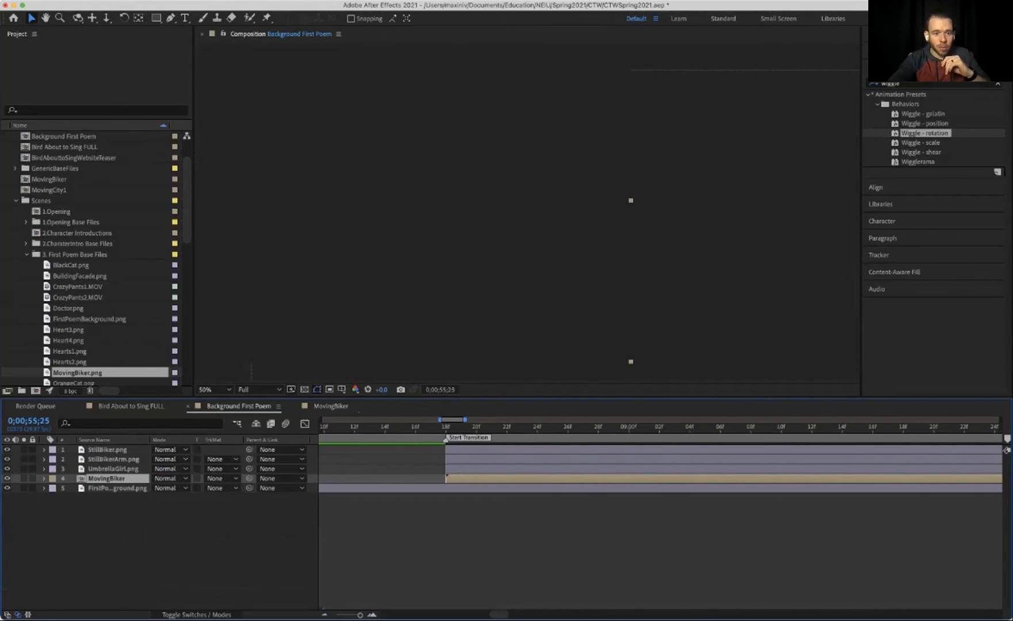
scroll(845, 436, "right", 10)
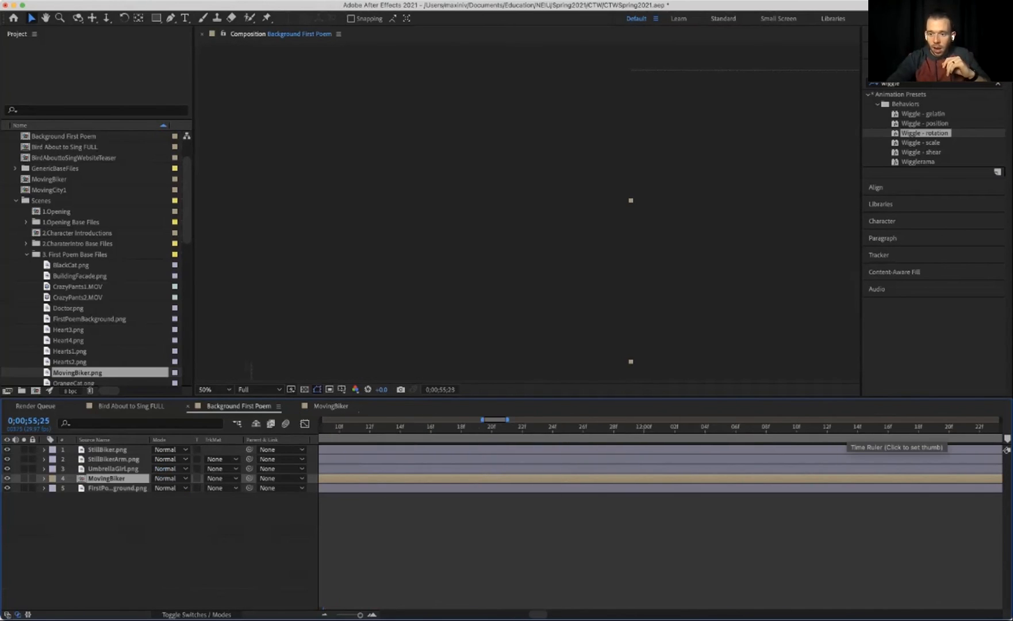
scroll(845, 437, "left", 12)
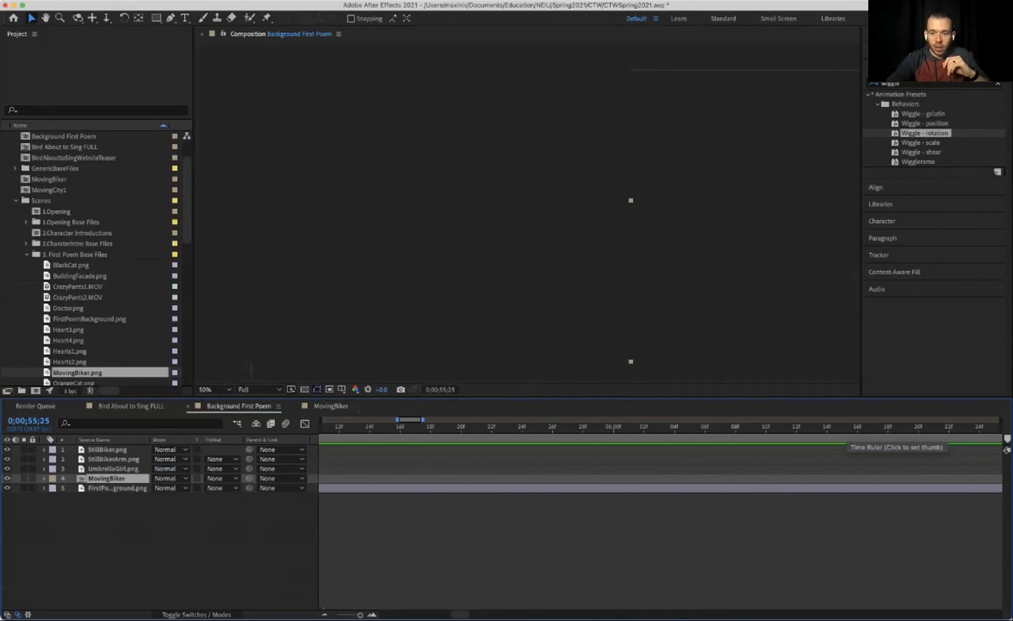
key("minus")
scroll(845, 437, "down", 5)
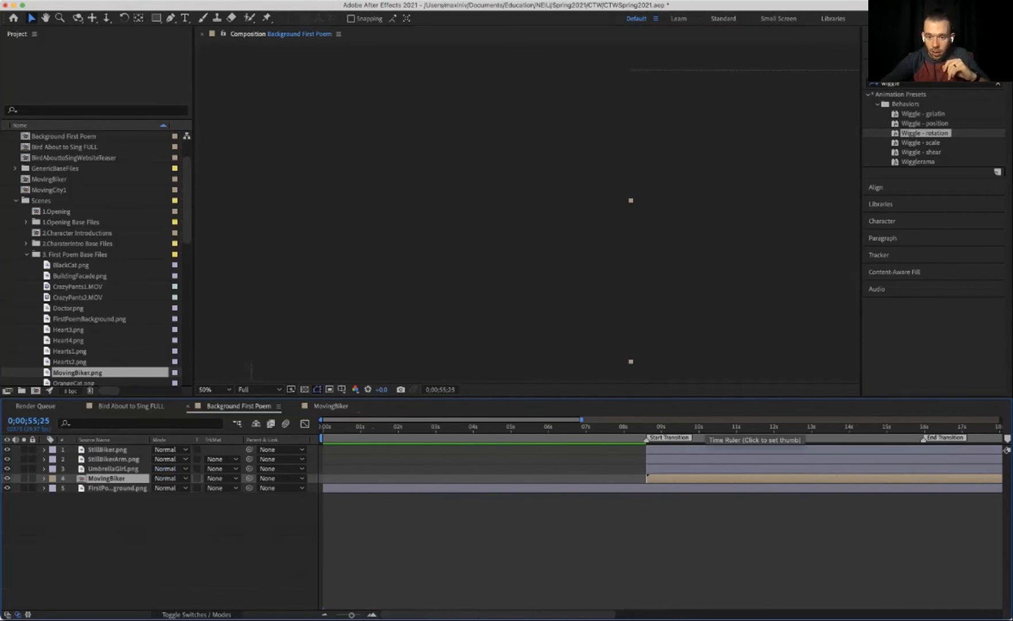
left_click(645, 428)
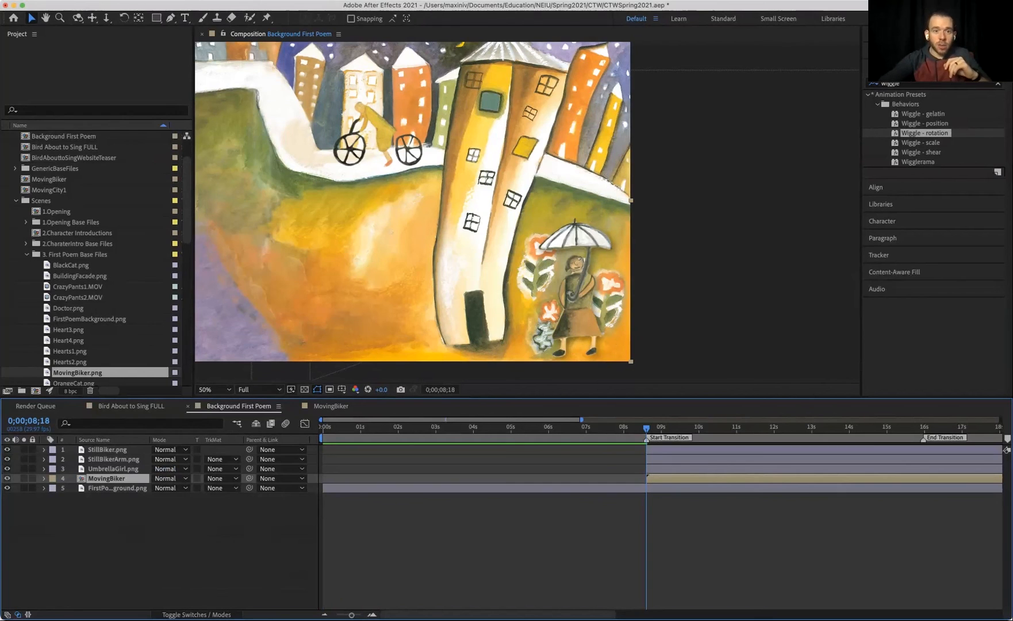
Nudge the MovingBiker layer horizontally past the tall white building to the right edge of the background painting.
key("shift+Right")
key("shift+Right")
key("shift+Right")
key("shift+Right")
key("shift+Right")
key("shift+Right")
key("shift+Right")
key("shift+Right")
key("shift+Right")
key("shift+Right")
key("shift+Right")
key("shift+Right")
key("shift+Right")
key("shift+Right")
key("shift+Right")
key("shift+Right")
key("shift+Right")
key("shift+Right")
key("shift+Right")
key("shift+Right")
key("shift+Right")
key("shift+Right")
key("shift+Right")
key("shift+Right")
key("shift+Right")
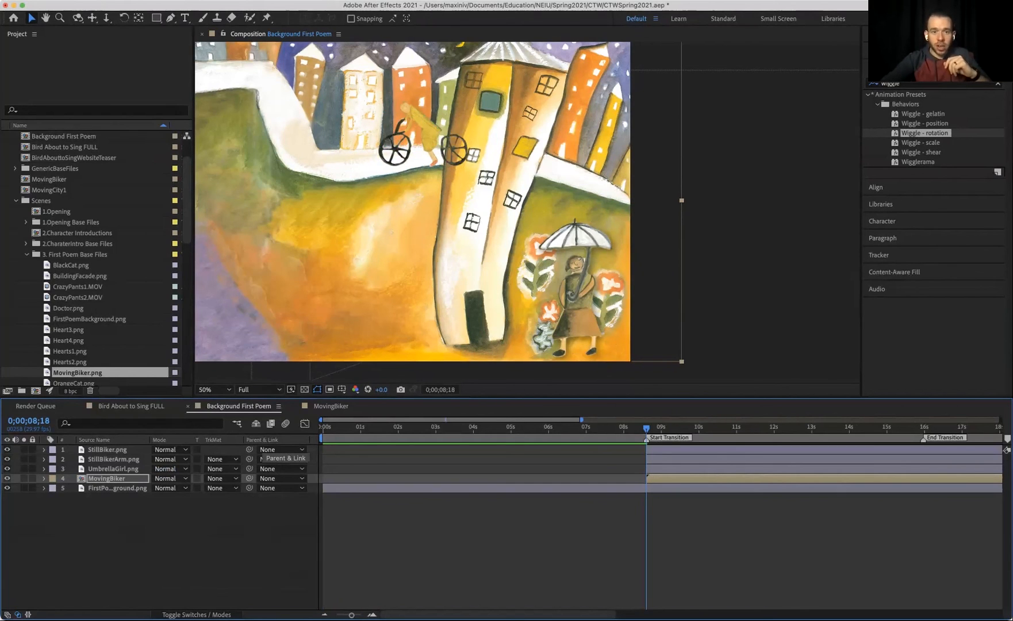
key("shift+Right")
key("shift+Right")
key("shift+Right")
key("shift+Right")
key("shift+Right")
key("shift+Right")
key("shift+Right")
key("shift+Right")
key("shift+Right")
key("shift+Right")
key("shift+Right")
key("shift+Right")
key("shift+Right")
key("shift+Right")
key("shift+Right")
key("shift+Right")
key("shift+Right")
key("shift+Right")
key("shift+Right")
key("shift+Right")
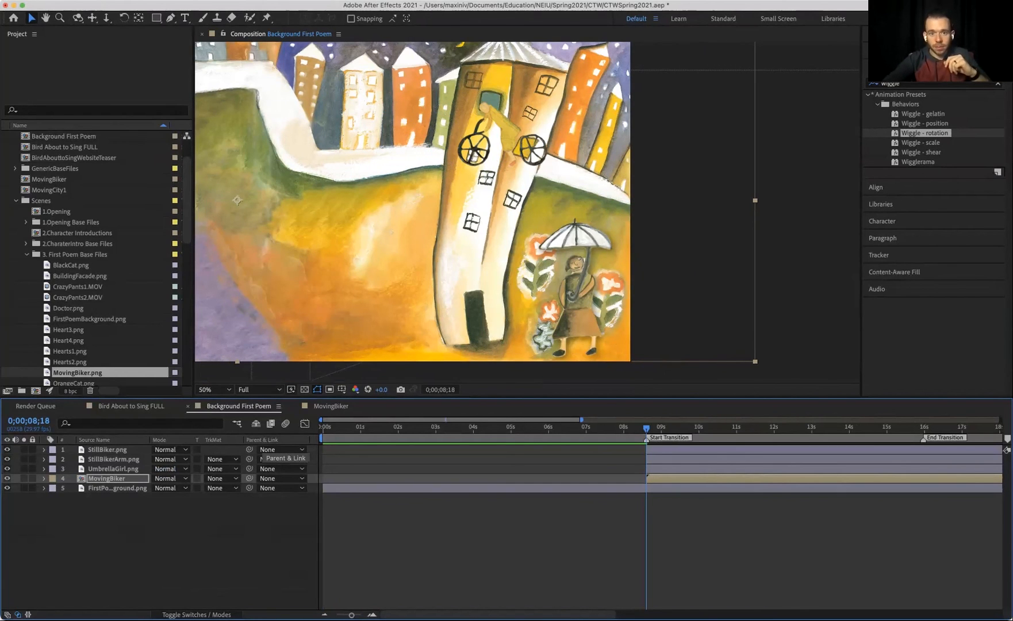
key("shift+Right")
key("shift+Right")
key("shift+Right")
key("shift+Right")
key("shift+Right")
key("shift+Right")
key("shift+Right")
key("shift+Right")
key("shift+Right")
key("shift+Right")
key("shift+Right")
key("shift+Right")
key("shift+Right")
key("shift+Right")
key("shift+Right")
key("shift+Right")
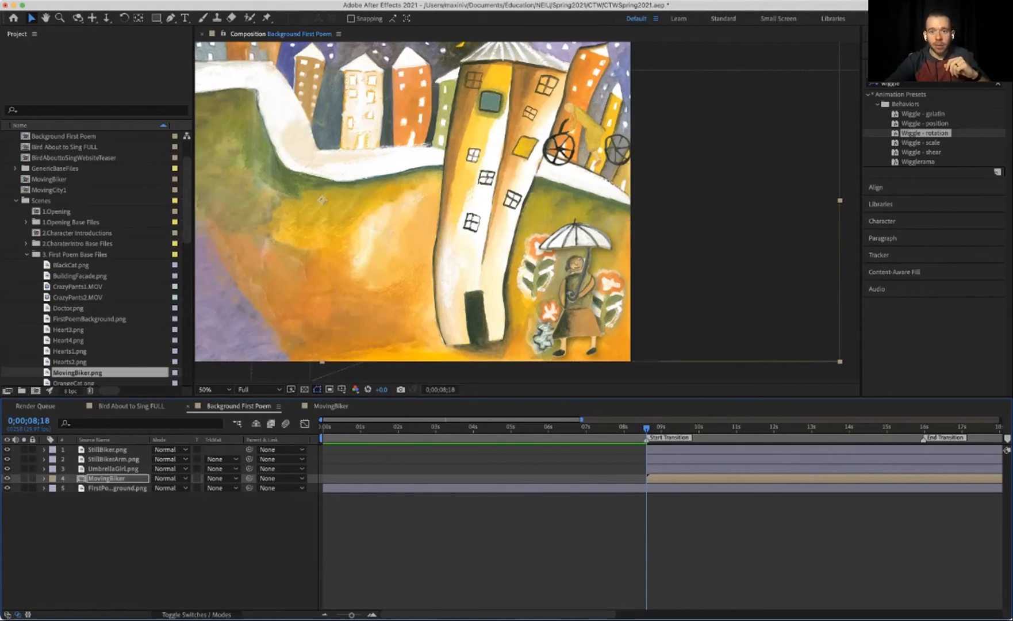
Reveal the MovingBiker transform properties and nudge the layer down onto the white road, to position 5143.5, 1260.
left_click(44, 478)
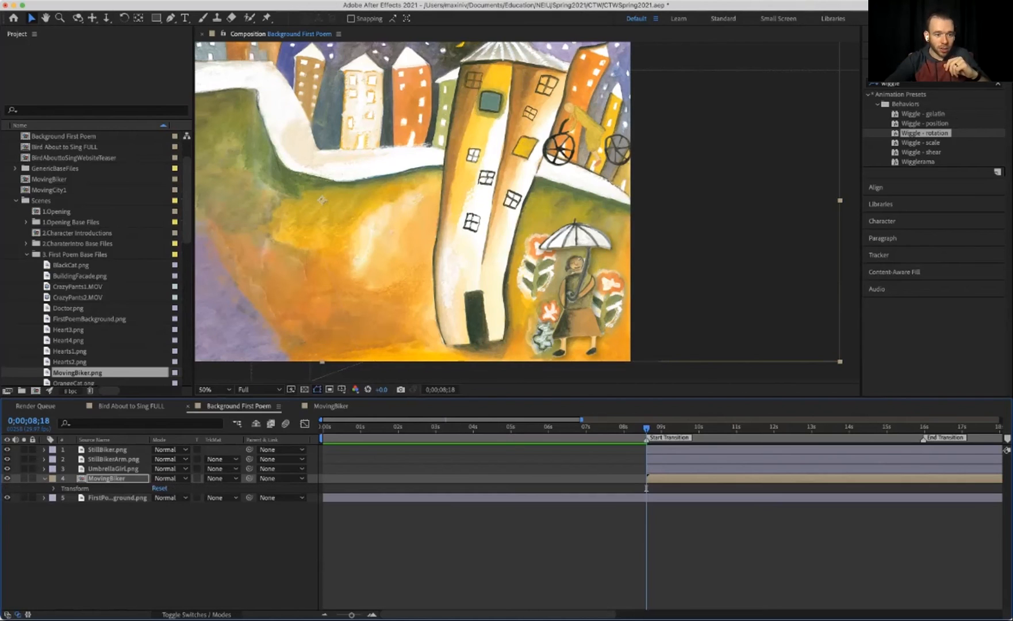
left_click(55, 488)
key("shift+Right")
key("shift+Right")
key("shift+Down")
key("shift+Down")
key("shift+Down")
key("shift+Left")
key("shift+Left")
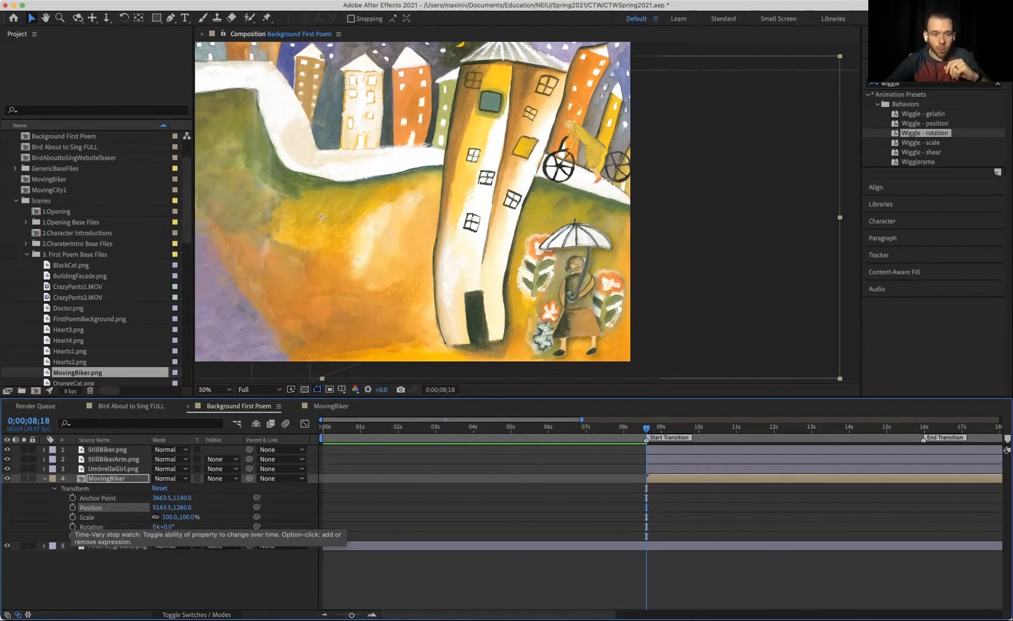
Scale the MovingBiker layer down to 60%.
left_click(170, 517)
key("shift+Down")
key("shift+Down")
key("shift+Down")
key("shift+Down")
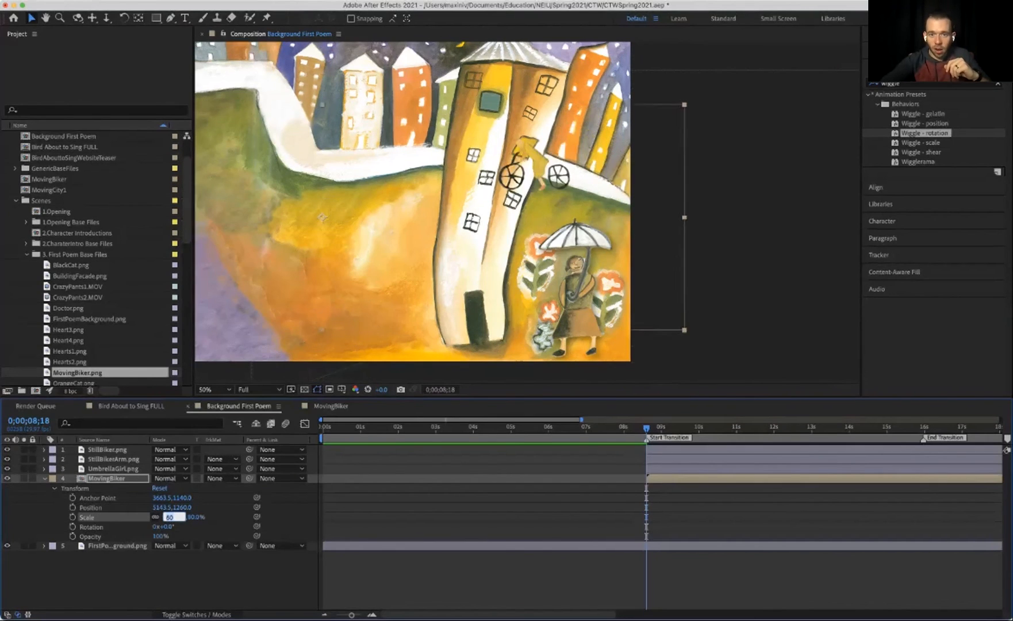
key("Return")
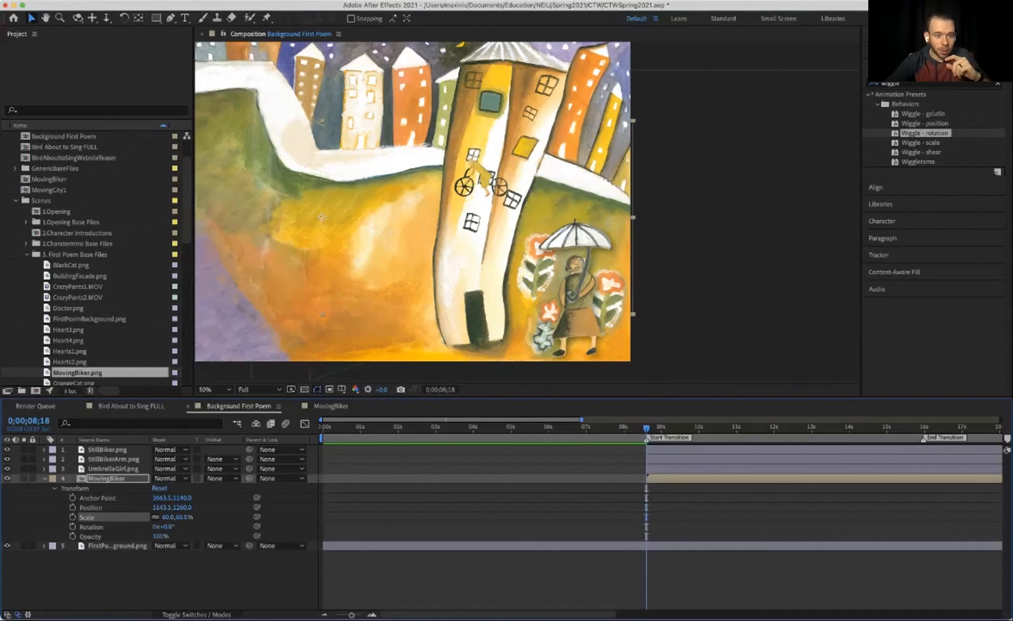
Nudge the MovingBiker layer's horizontal anchor point value to 3753.5.
left_click(164, 497)
key("shift+Down")
key("shift+Down")
key("shift+Down")
key("shift+Down")
key("shift+Down")
key("shift+Down")
key("shift+Down")
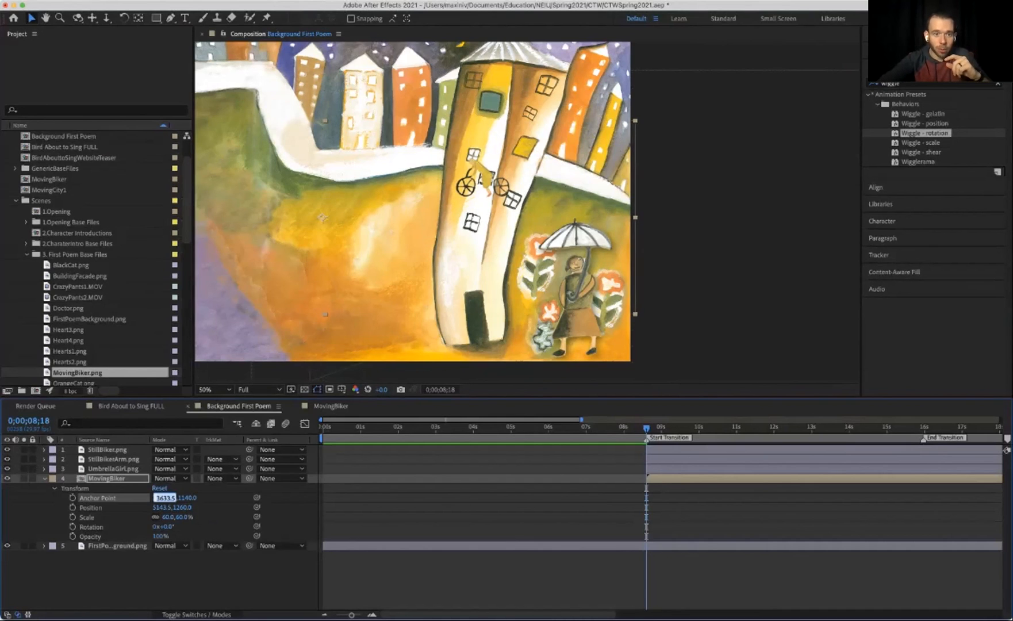
key("shift+Up")
key("shift+Up")
key("shift+Up")
key("shift+Up")
key("shift+Up")
key("shift+Up")
key("shift+Up")
key("shift+Up")
key("shift+Up")
key("shift+Up")
key("shift+Up")
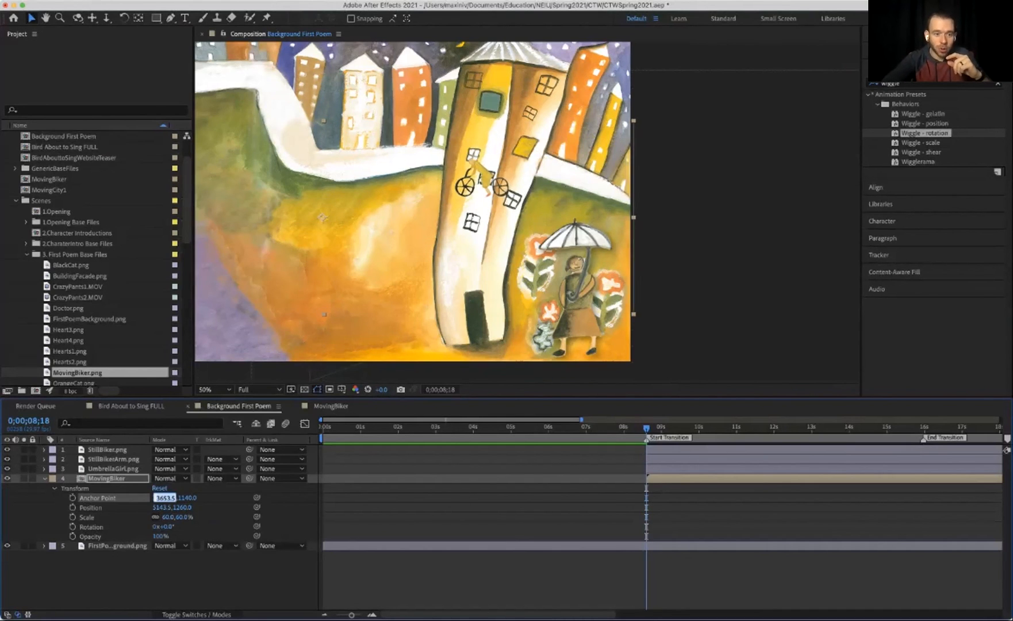
key("shift+Up")
key("shift+Up")
key("shift+Up")
key("shift+Up")
key("shift+Up")
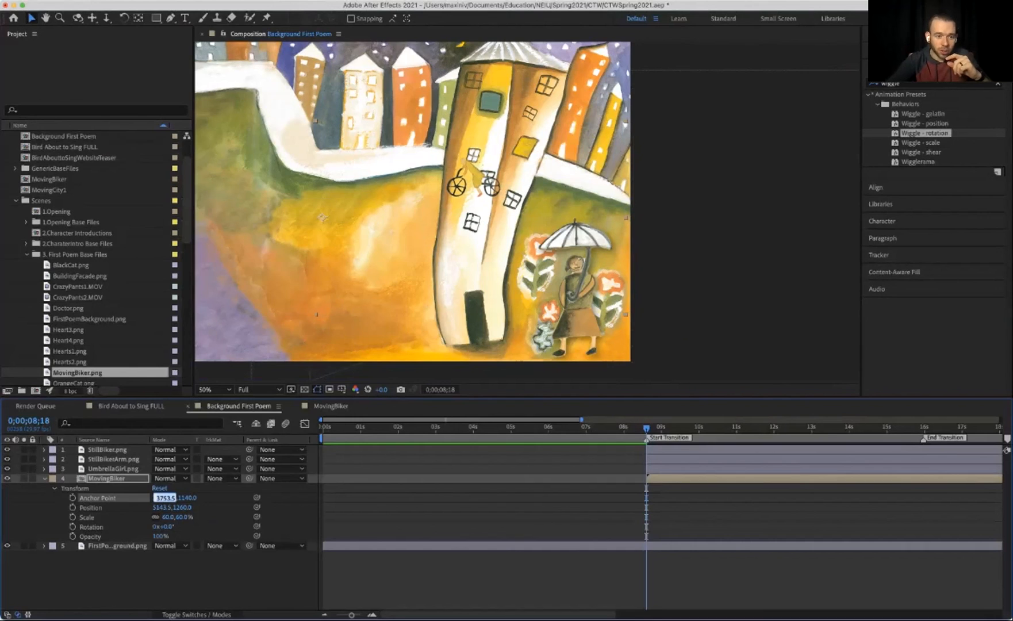
left_click(215, 503)
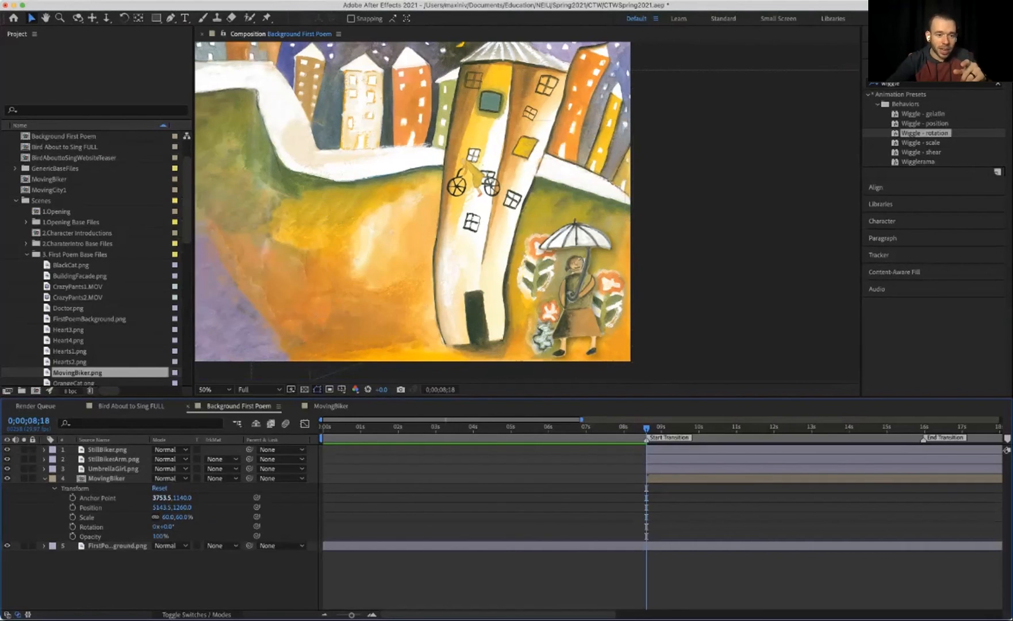
Move the MovingBiker layer's anchor point to 5509.5, 676 so it sits on the biker.
left_click_drag(163, 498, 528, 498)
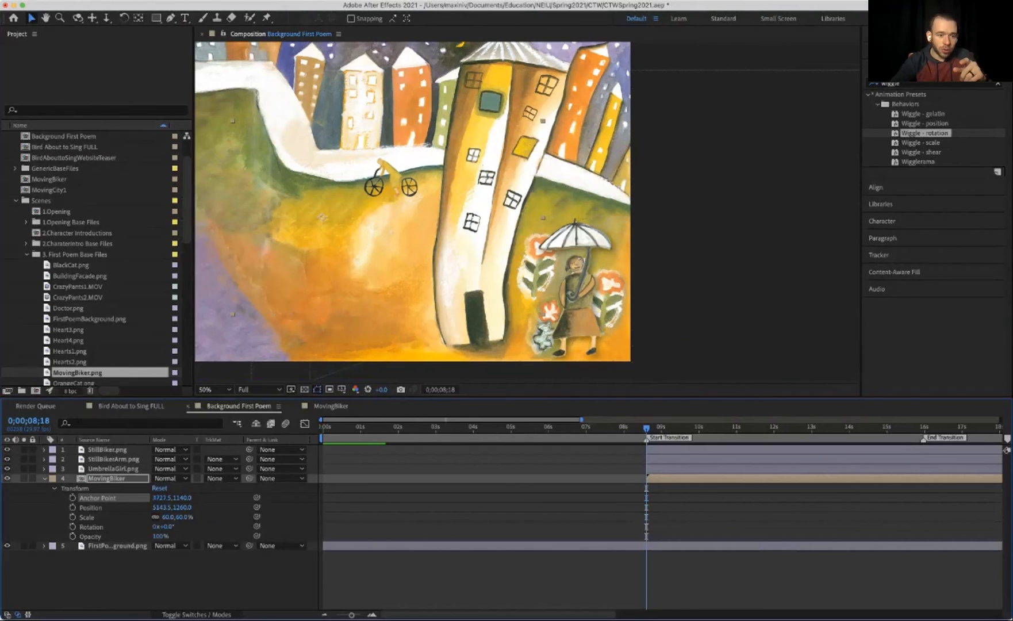
left_click_drag(163, 498, 598, 498)
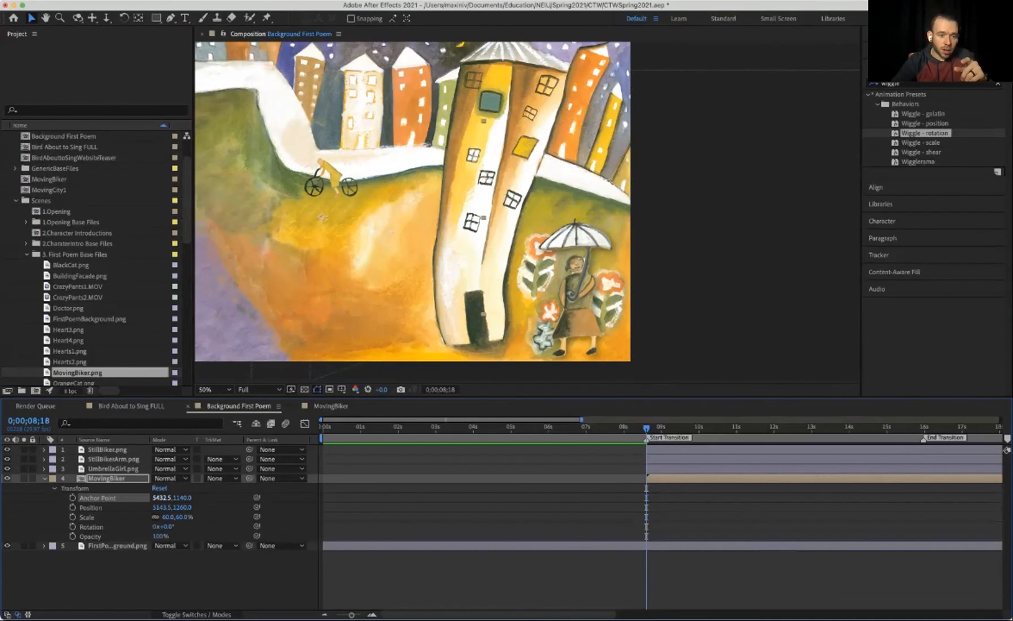
left_click_drag(162, 497, 135, 497)
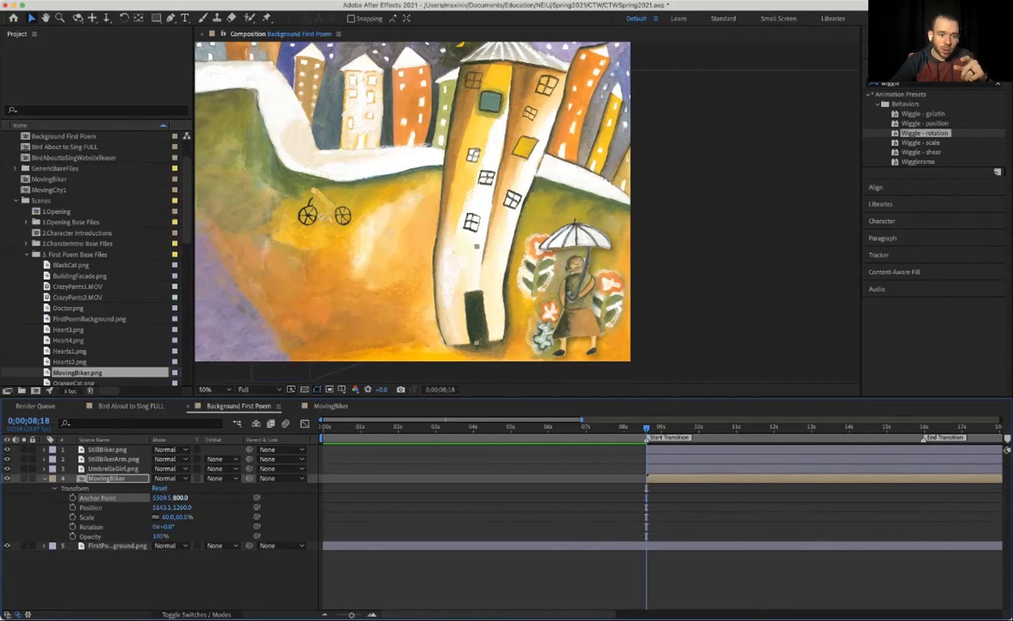
key("space")
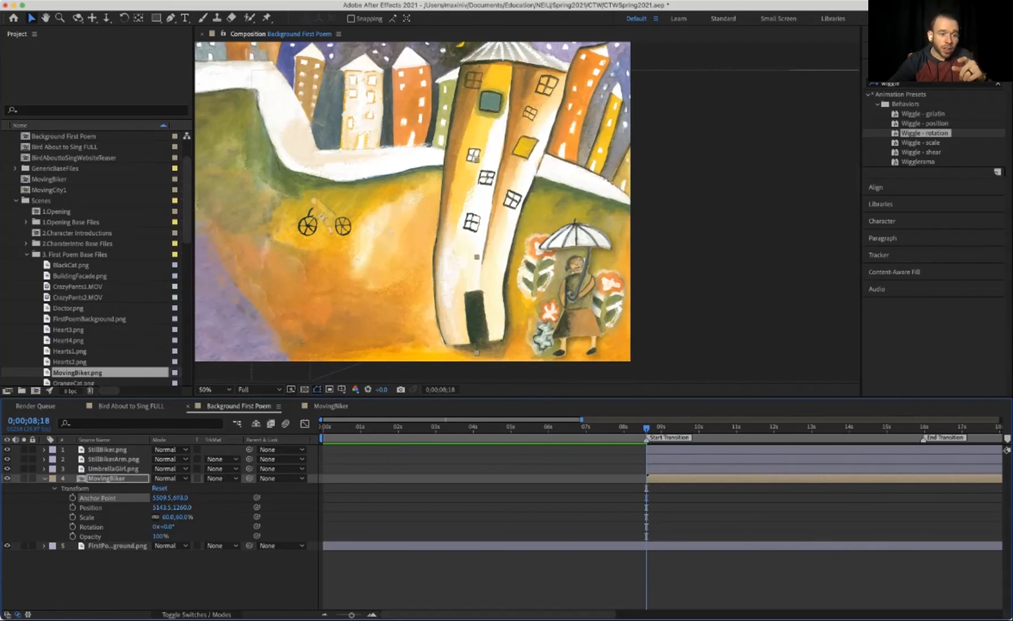
Copy the Drop Shadow effect from the UmbrellaGirl layer and paste it onto the MovingBiker layer.
left_click(45, 468)
left_click(70, 479)
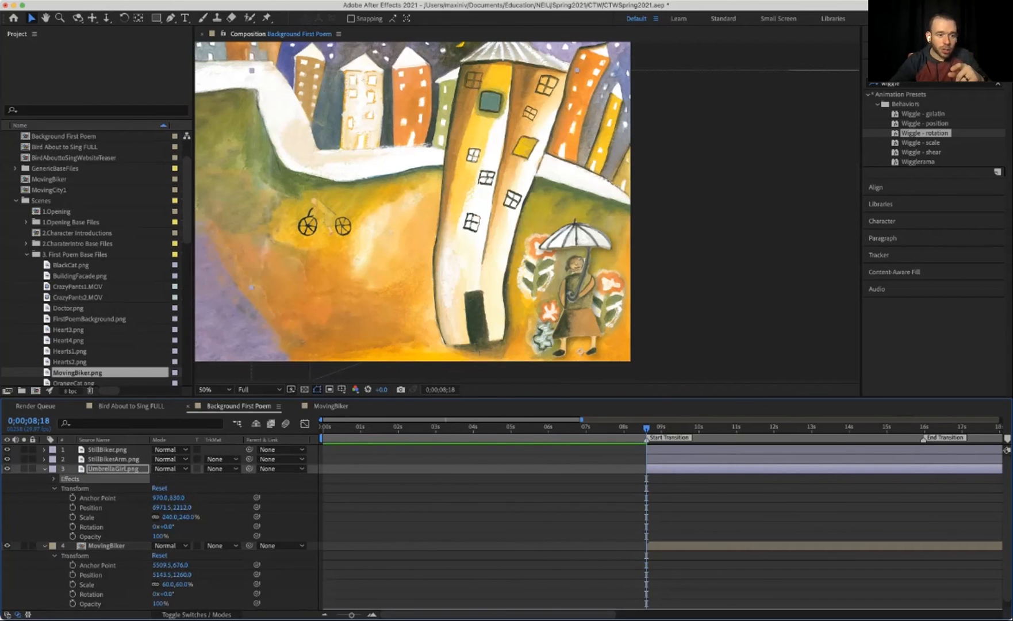
left_click(54, 479)
left_click(89, 488)
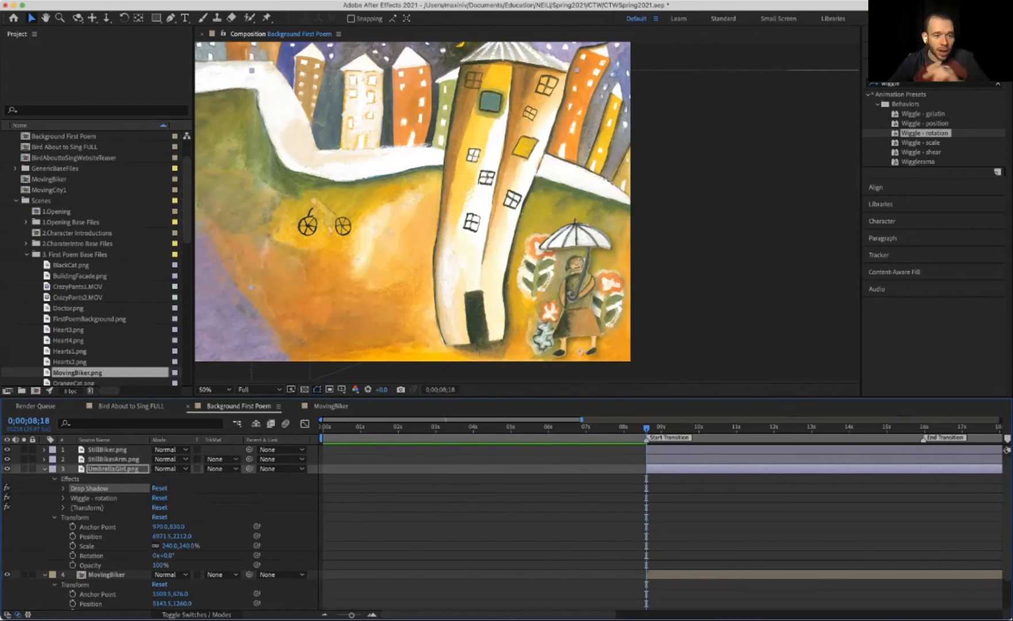
left_click(44, 468)
left_click(107, 478)
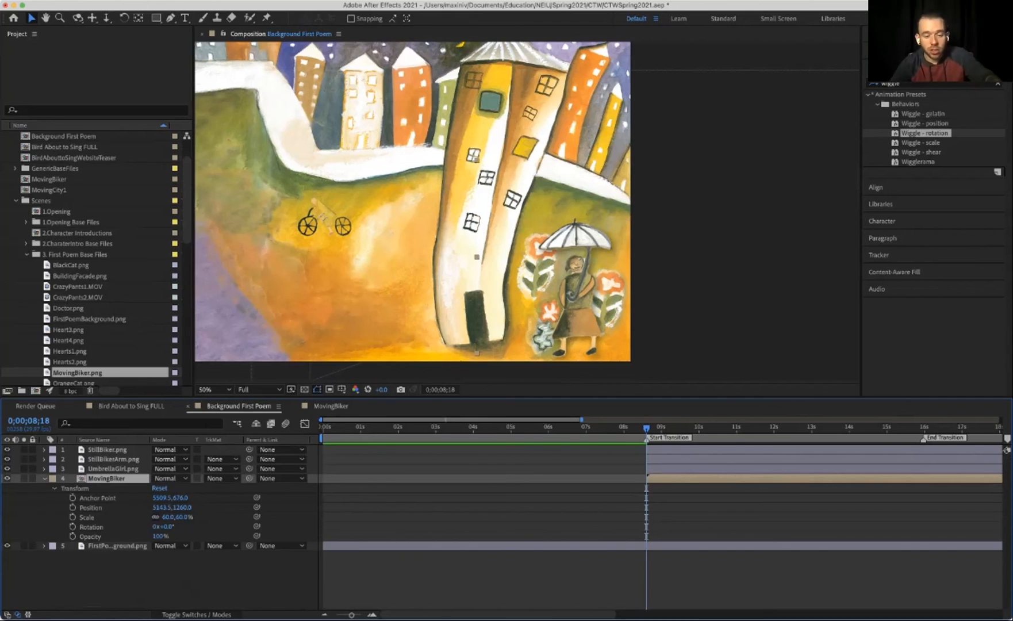
key("super+v")
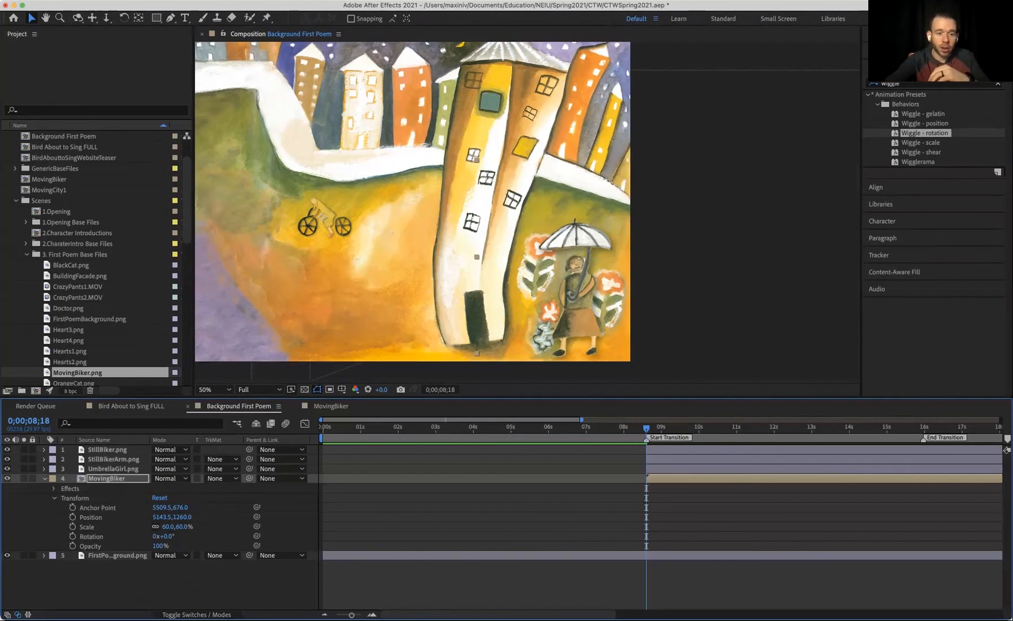
Move the MovingBiker layer horizontally past the tall white building, to a horizontal position of 6583.5.
left_click_drag(162, 516, 387, 516)
key("shift+Right")
key("shift+Right")
key("shift+Right")
key("shift+Right")
key("shift+Right")
key("shift+Right")
key("shift+Right")
key("shift+Right")
key("shift+Right")
key("shift+Right")
key("shift+Right")
key("shift+Right")
key("shift+Right")
key("shift+Right")
key("shift+Right")
key("shift+Right")
key("shift+Right")
key("shift+Right")
key("shift+Right")
key("shift+Right")
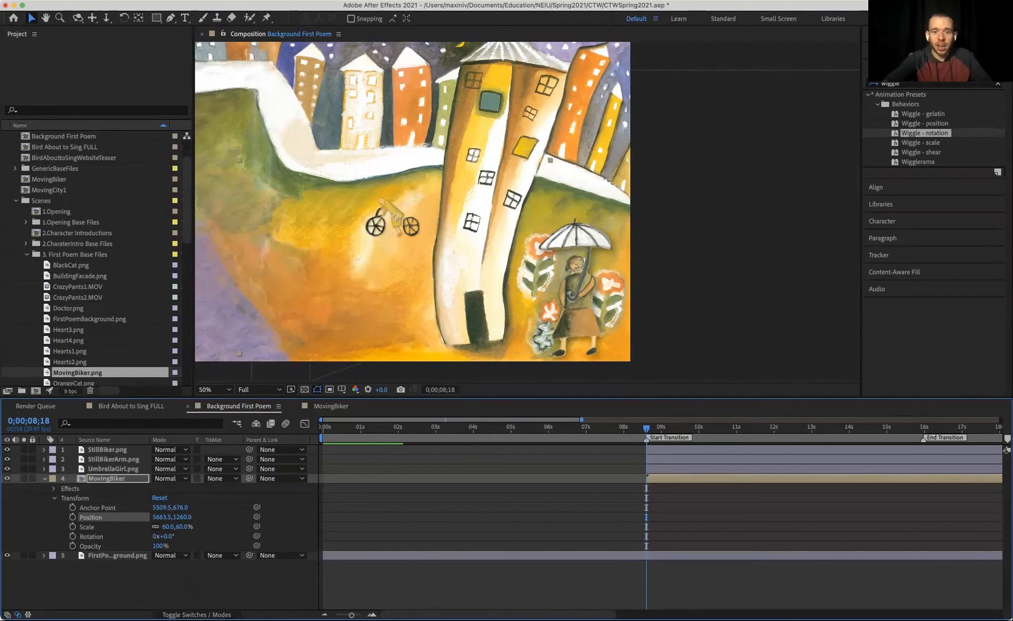
key("shift+Right")
key("shift+Right")
key("shift+Right")
key("shift+Right")
key("shift+Right")
key("shift+Right")
key("shift+Right")
key("shift+Right")
key("shift+Right")
key("shift+Right")
key("shift+Right")
key("shift+Right")
key("shift+Right")
key("shift+Right")
key("shift+Right")
key("shift+Right")
key("shift+Right")
key("shift+Right")
key("shift+Right")
key("shift+Right")
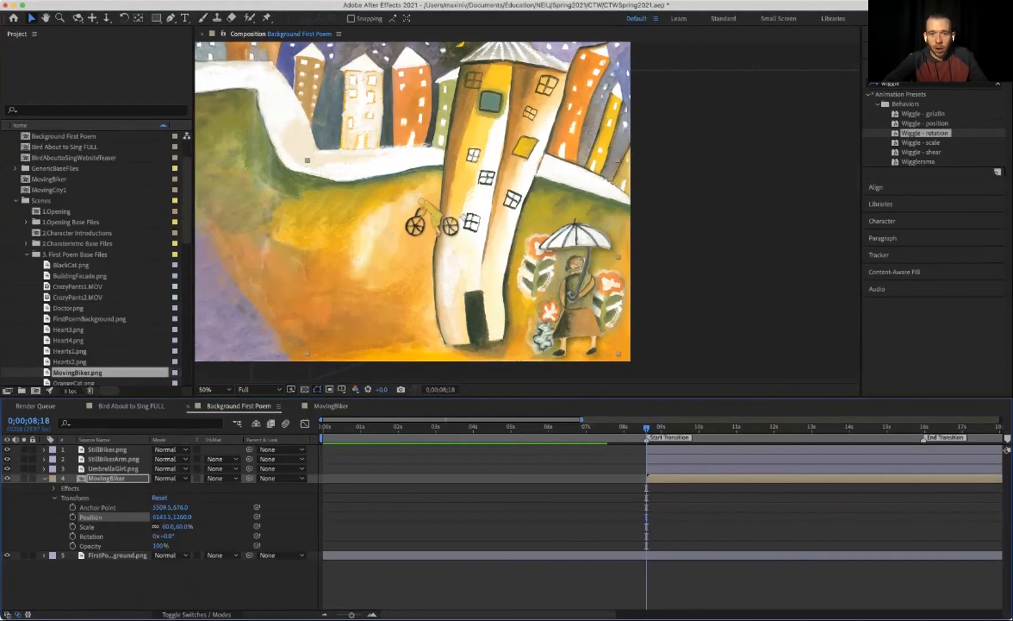
key("shift+Right")
key("shift+Right")
key("shift+Right")
key("shift+Right")
key("shift+Right")
key("shift+Right")
key("shift+Right")
key("shift+Right")
key("shift+Right")
key("shift+Right")
key("shift+Right")
key("shift+Right")
key("shift+Right")
key("shift+Right")
key("shift+Right")
key("shift+Right")
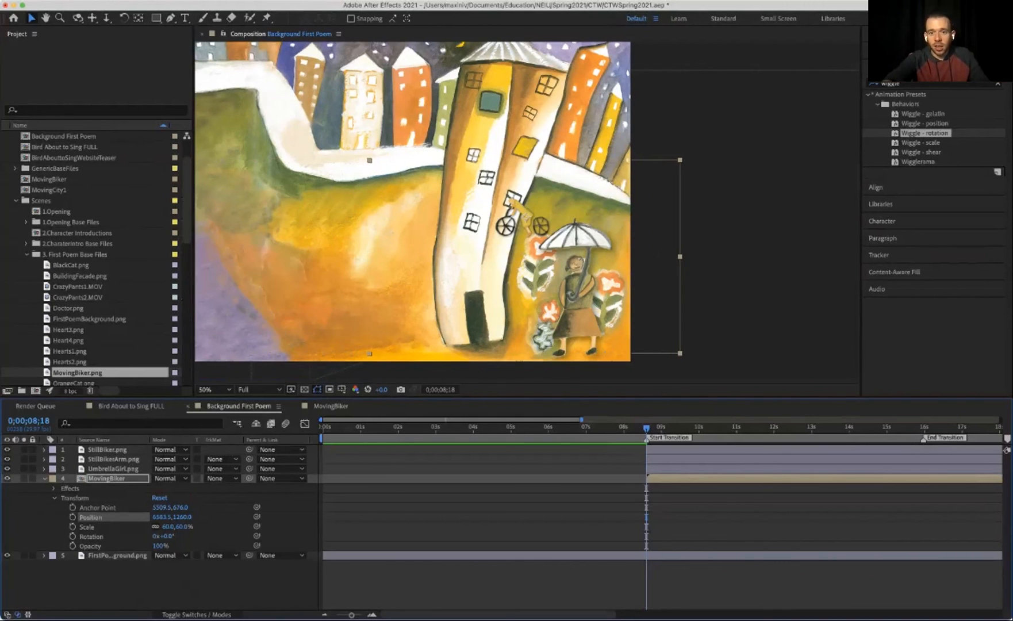
Nudge the MovingBiker layer up and across onto the white road beyond the tall building, to position 7083.5, 940.
key("shift+Up")
key("shift+Up")
key("shift+Up")
key("shift+Up")
key("shift+Up")
key("shift+Up")
key("shift+Up")
key("shift+Up")
key("shift+Up")
key("shift+Up")
key("shift+Up")
key("shift+Up")
key("shift+Up")
key("shift+Up")
key("shift+Up")
key("shift+Up")
key("shift+Up")
key("shift+Up")
key("shift+Up")
key("shift+Up")
key("shift+Up")
key("shift+Up")
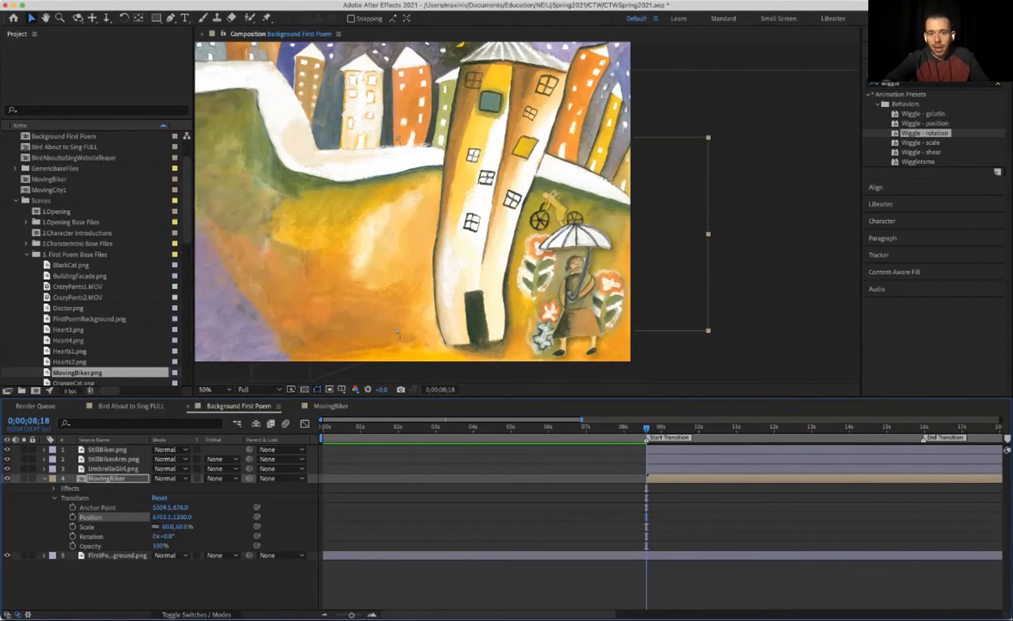
key("shift+Right")
key("shift+Right")
key("shift+Right")
key("shift+Right")
key("shift+Right")
key("shift+Right")
key("shift+Right")
key("shift+Right")
key("shift+Right")
key("shift+Right")
key("shift+Right")
key("shift+Right")
key("shift+Right")
key("shift+Right")
key("shift+Right")
key("shift+Right")
key("shift+Right")
key("shift+Right")
key("shift+Right")
key("shift+Right")
key("shift+Right")
key("shift+Right")
key("shift+Right")
key("shift+Right")
key("shift+Right")
key("shift+Right")
key("shift+Right")
key("shift+Right")
key("shift+Right")
key("shift+Right")
key("shift+Right")
key("shift+Right")
key("shift+Right")
key("shift+Right")
key("shift+Right")
key("shift+Right")
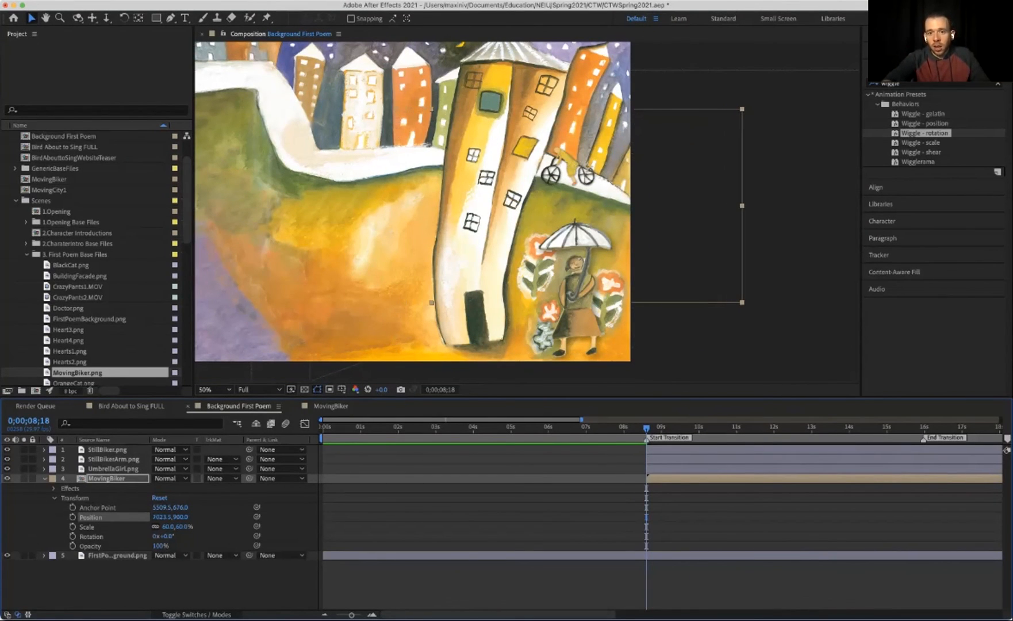
key("shift+Down")
key("shift+Down")
key("shift+Down")
key("shift+Down")
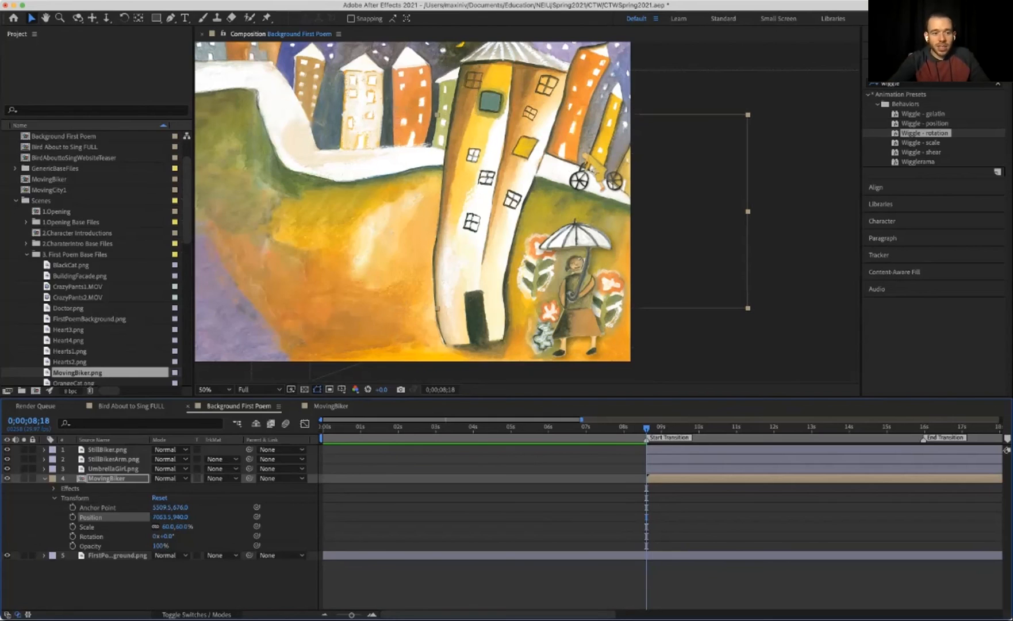
Rotate the MovingBiker layer to 15° so the bicycle follows the slope of the white road.
left_click(167, 536)
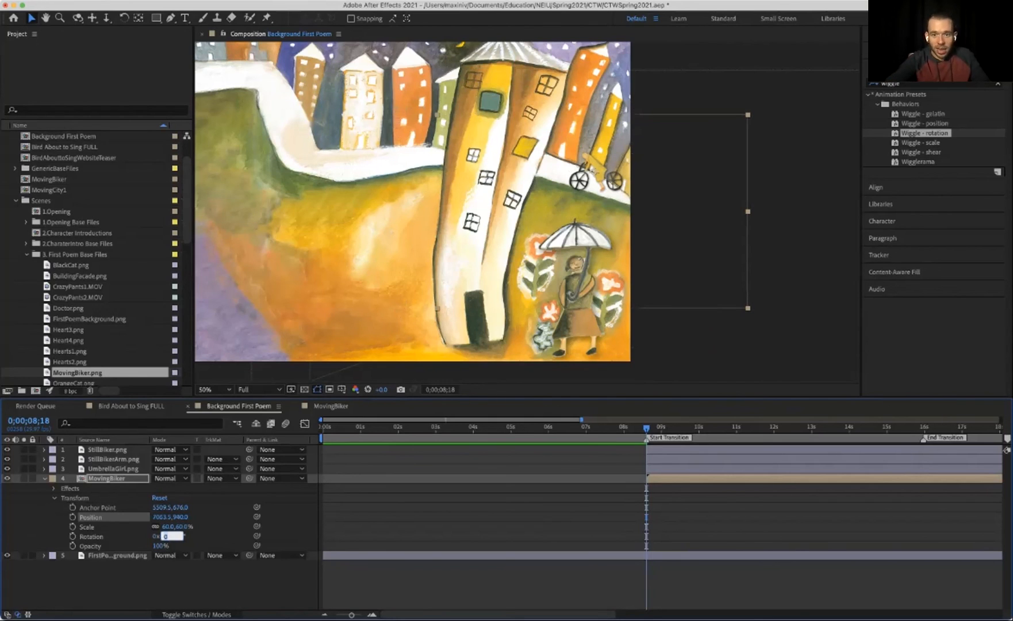
key("shift+Down")
key("shift+Up")
key("shift+Up")
key("shift+Up")
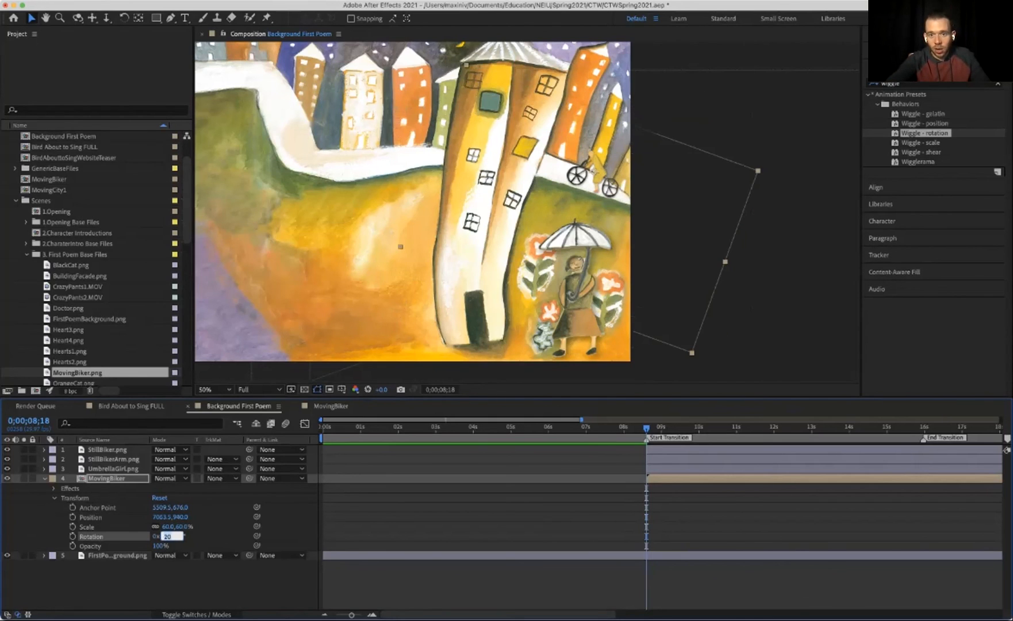
key("Down")
key("Down")
key("Down")
key("Down")
key("Return")
Nudge the MovingBiker layer horizontally along the road beyond the tall building, to position 7123.5, 940.
key("shift+Right")
key("shift+Right")
key("shift+Right")
key("shift+Right")
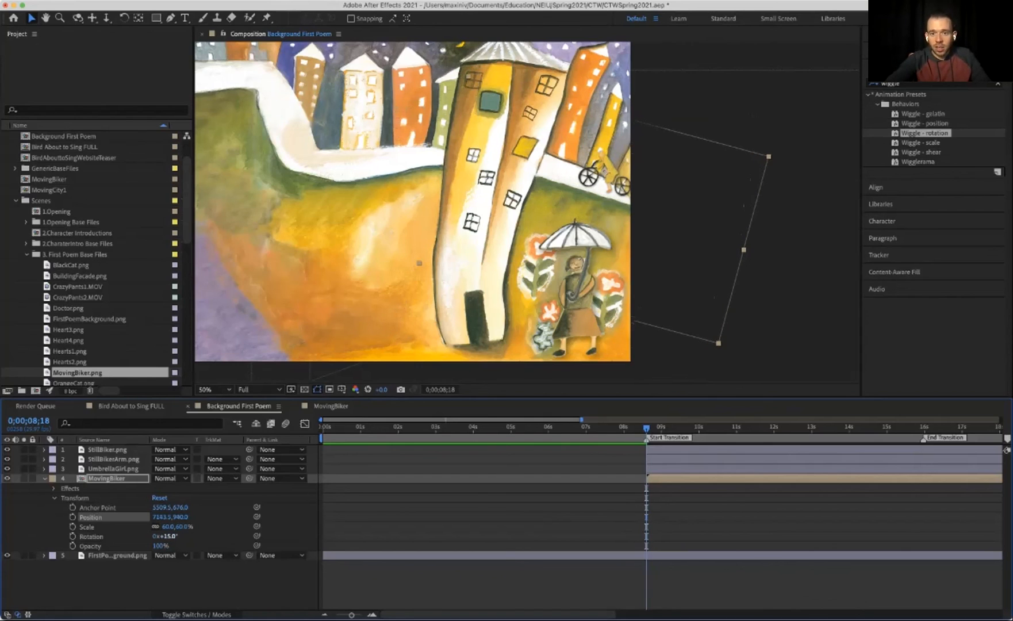
key("Left")
key("Left")
key("Left")
key("Left")
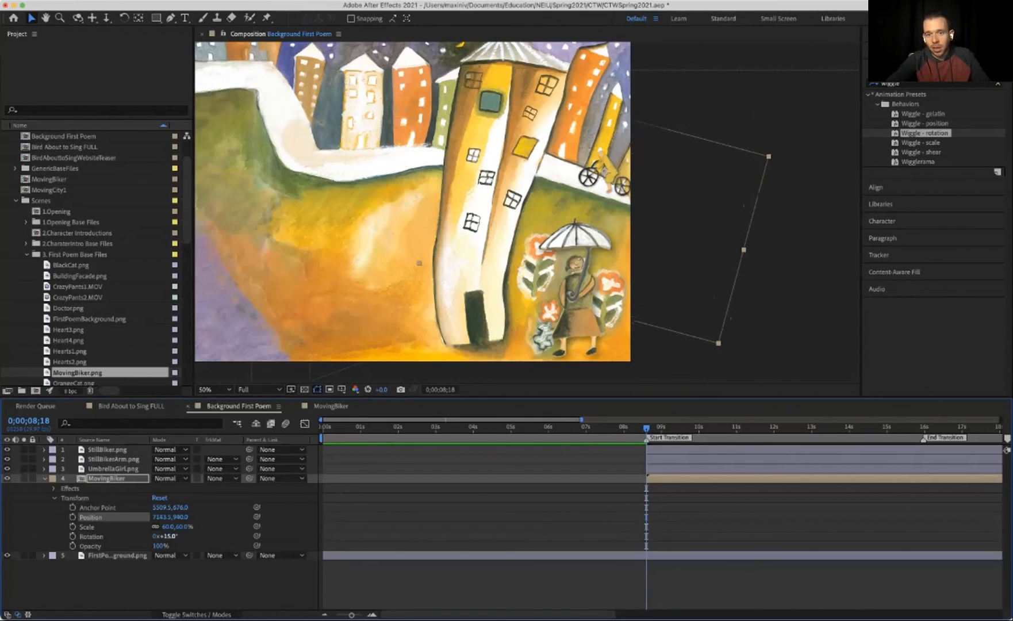
key("shift+Left")
key("Left")
key("Left")
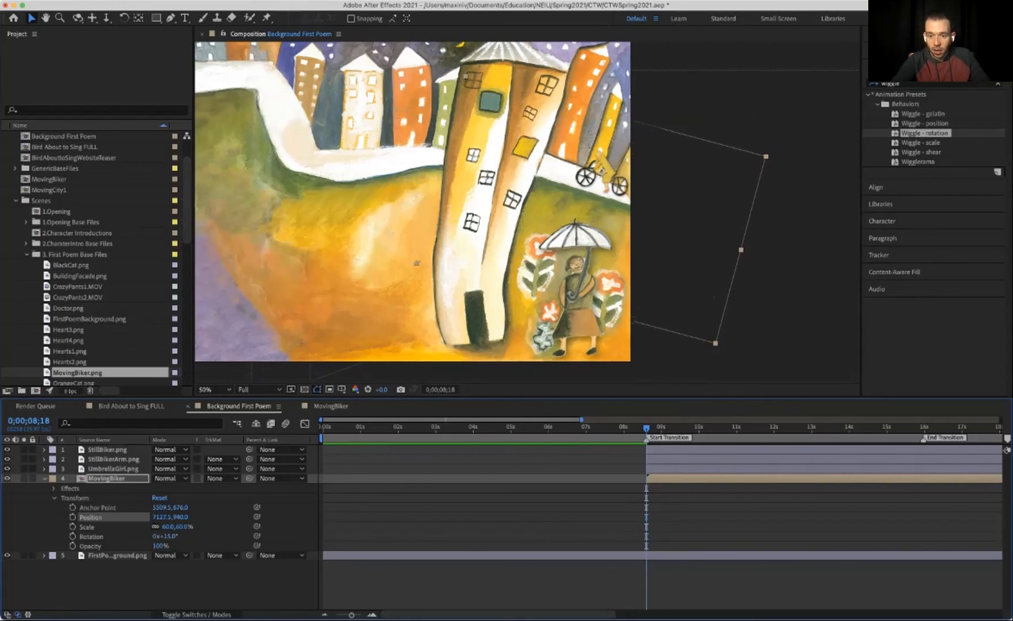
Add a Position keyframe to the MovingBiker layer at 0;00;13;28 as the start of the ride.
key("space")
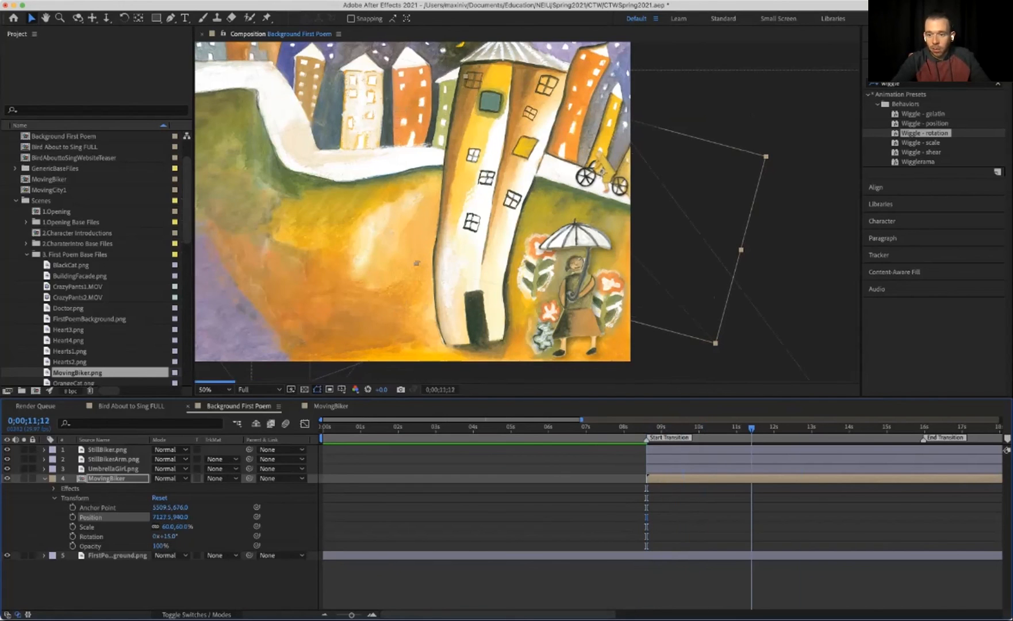
key("space")
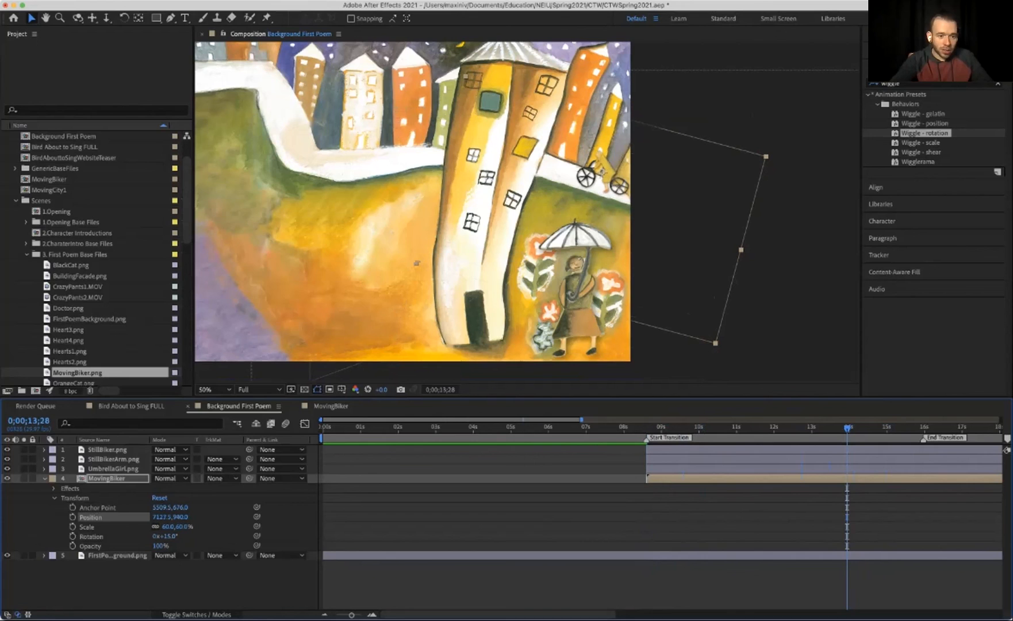
key("alt+shift+p")
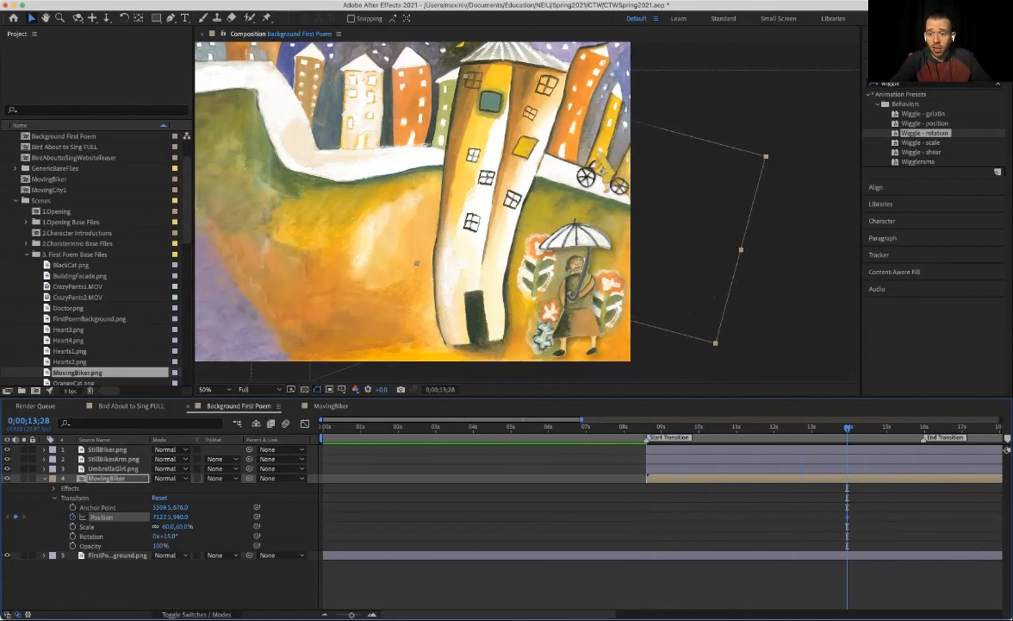
scroll(660, 506, "right", 3)
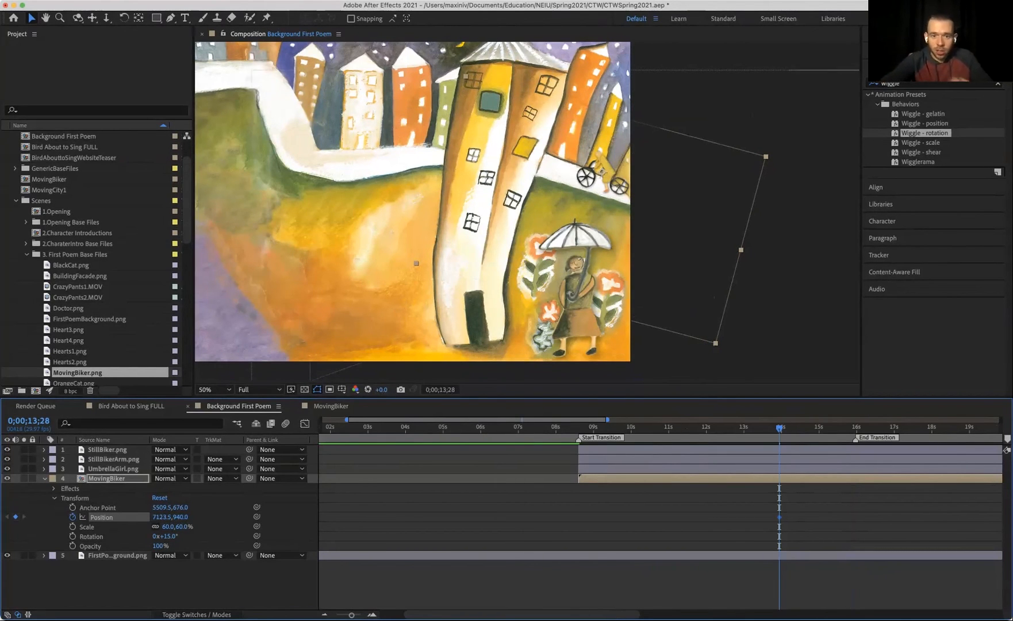
At 0;00;47;07, move the MovingBiker layer horizontally back across the painting to position 2883.5, 940, creating its end Position keyframe.
key("space")
left_click_drag(459, 230, 662, 244)
key("minus")
key("minus")
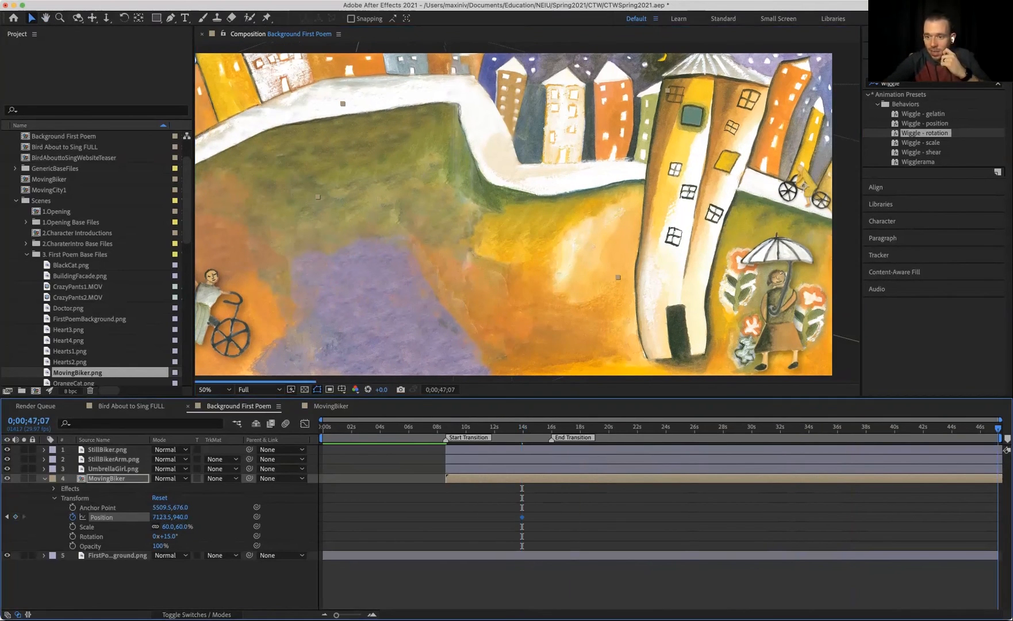
key("End")
key("shift+Left")
key("shift+Left")
key("shift+Left")
key("shift+Left")
key("shift+Left")
key("shift+Left")
key("shift+Left")
key("shift+Left")
key("shift+Left")
key("shift+Left")
key("shift+Left")
key("shift+Left")
key("shift+Left")
key("shift+Left")
key("shift+Left")
key("shift+Left")
key("shift+Left")
key("shift+Left")
key("shift+Left")
key("shift+Left")
key("shift+Left")
key("shift+Left")
key("shift+Left")
key("shift+Left")
key("shift+Left")
key("shift+Left")
key("shift+Left")
key("shift+Left")
key("shift+Left")
key("shift+Left")
key("shift+Left")
key("shift+Left")
key("shift+Left")
key("shift+Left")
key("shift+Left")
key("shift+Left")
key("shift+Left")
key("shift+Left")
key("shift+Left")
key("shift+Left")
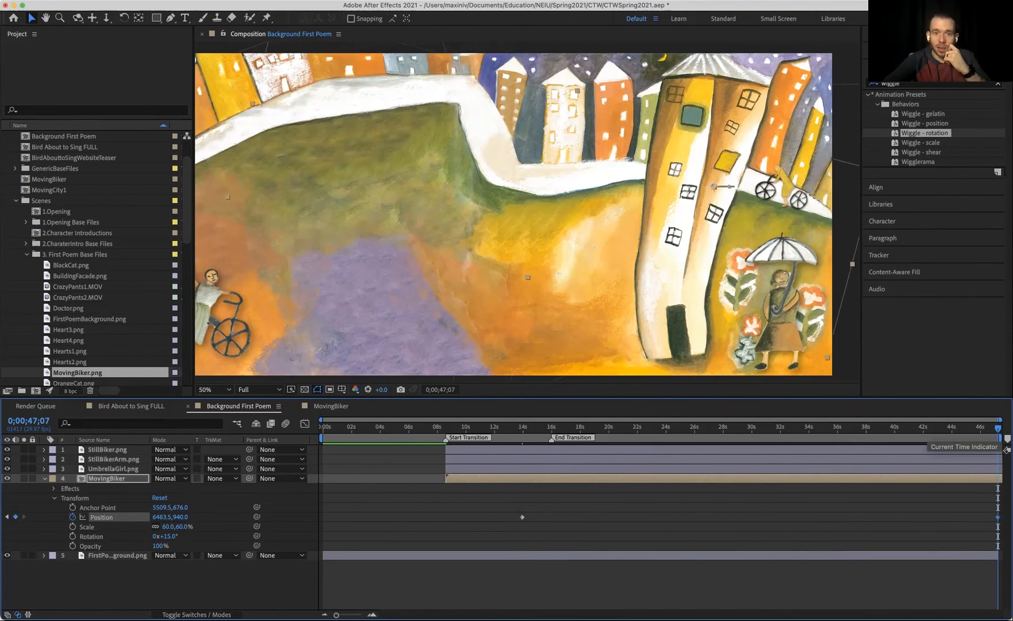
key("shift+Left")
key("shift+Left")
key("shift+Left")
key("shift+Left")
key("shift+Left")
key("shift+Left")
key("shift+Left")
key("shift+Left")
key("shift+Left")
key("shift+Left")
key("shift+Left")
key("shift+Left")
key("shift+Left")
key("shift+Left")
key("shift+Left")
key("shift+Left")
key("shift+Left")
key("shift+Left")
key("shift+Left")
key("shift+Left")
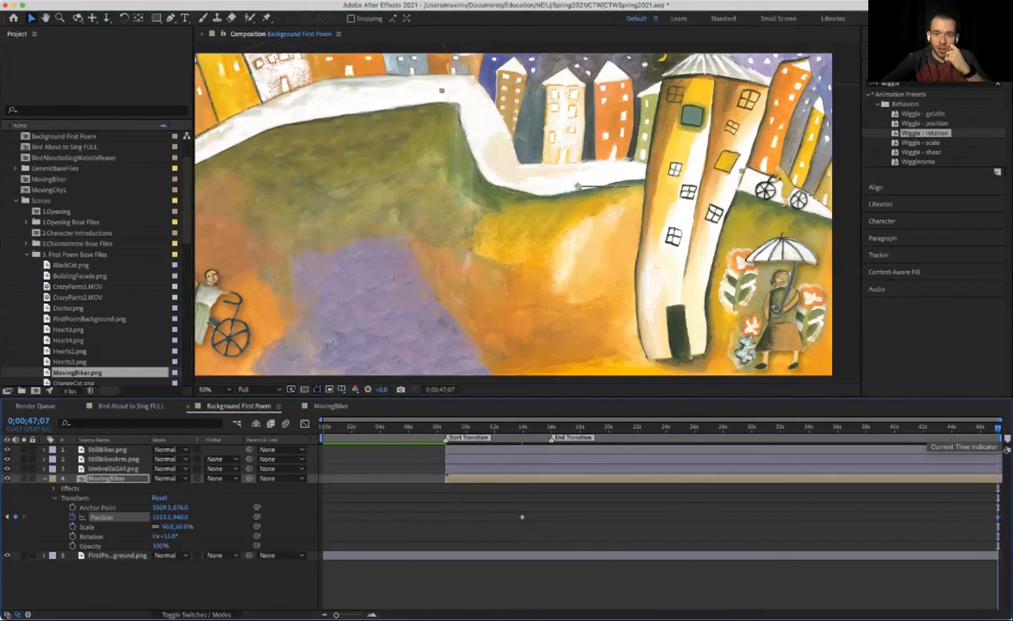
key("shift+Left")
key("shift+Left")
key("shift+Left")
key("shift+Left")
key("shift+Left")
key("shift+Left")
key("shift+Left")
key("shift+Left")
key("shift+Left")
key("shift+Left")
key("shift+Left")
key("shift+Left")
key("shift+Left")
key("shift+Left")
key("shift+Left")
key("shift+Left")
key("shift+Left")
key("shift+Left")
key("shift+Left")
key("shift+Left")
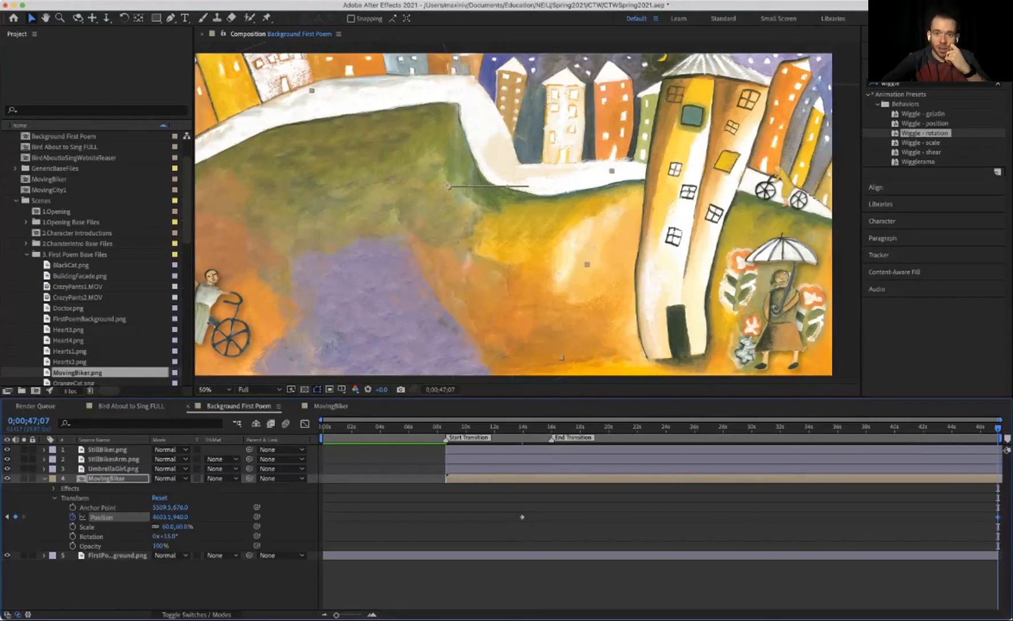
key("shift+Left")
key("shift+Left")
key("shift+Left")
key("shift+Left")
key("shift+Left")
key("shift+Left")
key("shift+Left")
key("shift+Left")
key("shift+Left")
key("shift+Left")
key("shift+Left")
key("shift+Left")
key("shift+Left")
key("shift+Left")
key("shift+Left")
key("shift+Left")
key("shift+Left")
key("shift+Left")
key("shift+Left")
key("shift+Left")
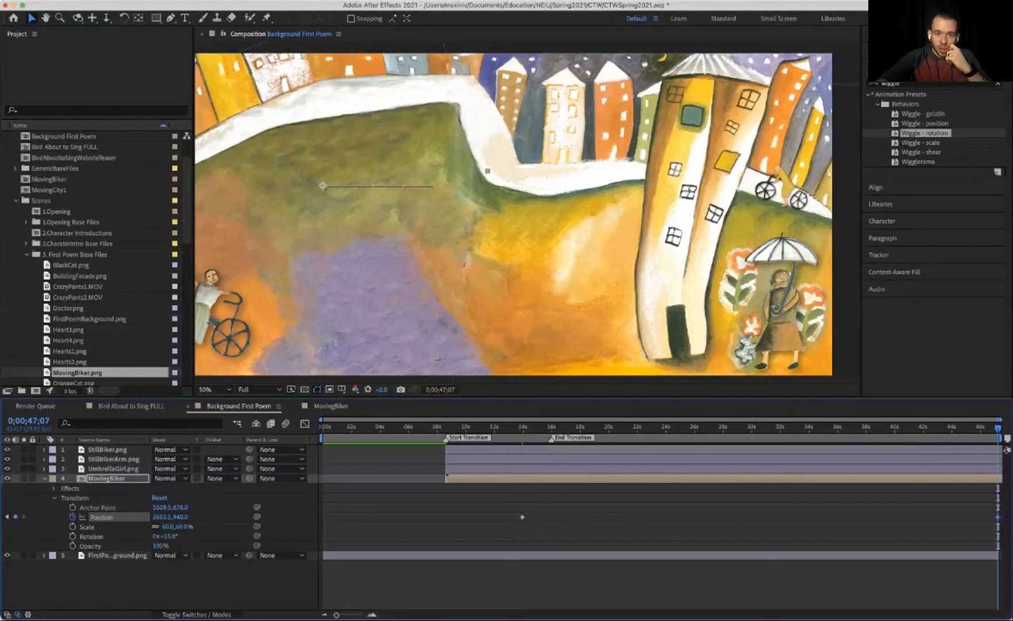
key("shift+Left")
key("shift+Left")
key("shift+Left")
key("shift+Left")
key("shift+Left")
key("shift+Left")
key("shift+Left")
key("shift+Left")
key("shift+Left")
key("shift+Left")
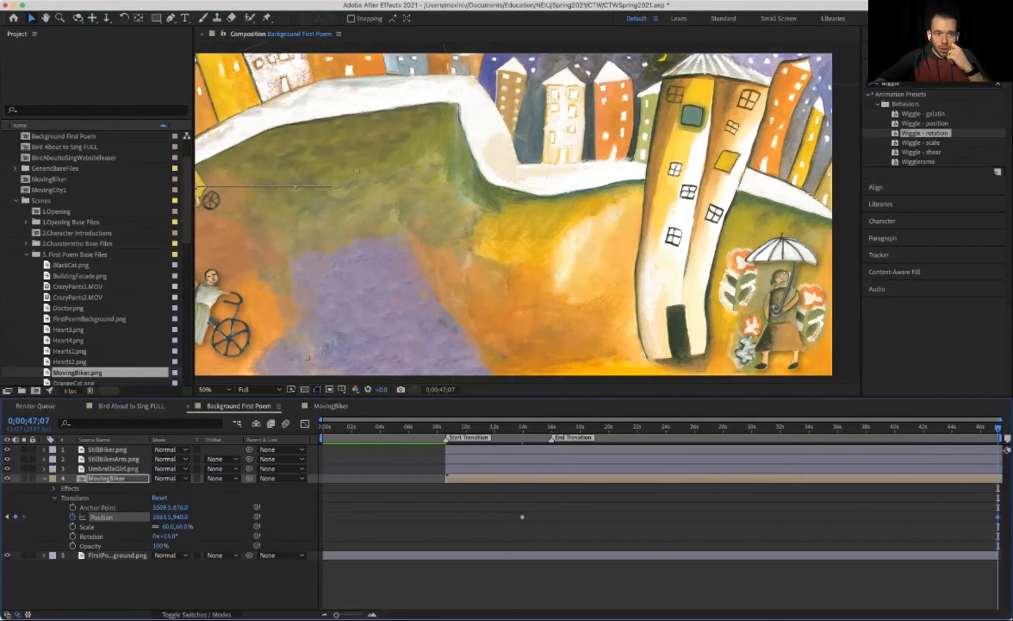
Refine the biker's end position at 0;00;47;07 onto the road beside the red house, at about 2455, 820, with the view at 33.3%.
key("space")
left_click_drag(514, 214, 535, 214)
left_click(214, 389)
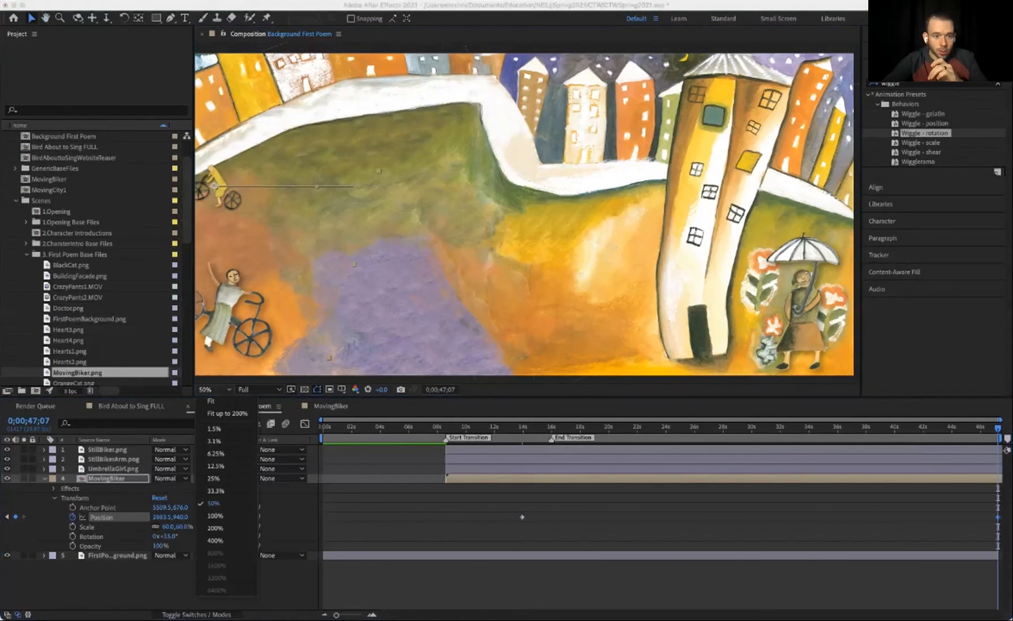
left_click(224, 504)
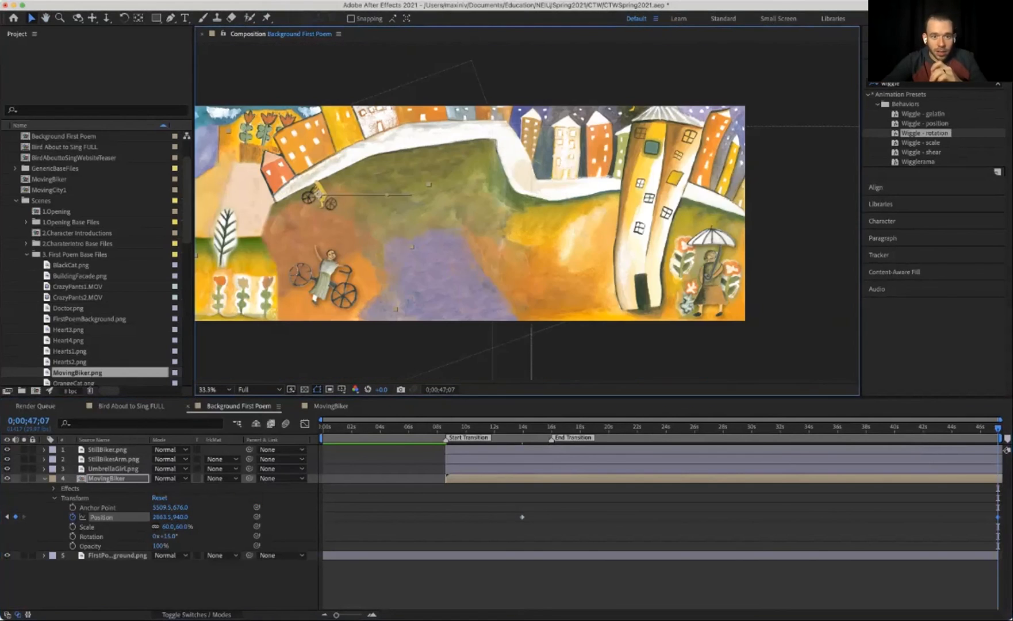
key("shift+Left")
key("shift+Left")
key("shift+Up")
key("shift+Up")
key("shift+Up")
key("shift+Up")
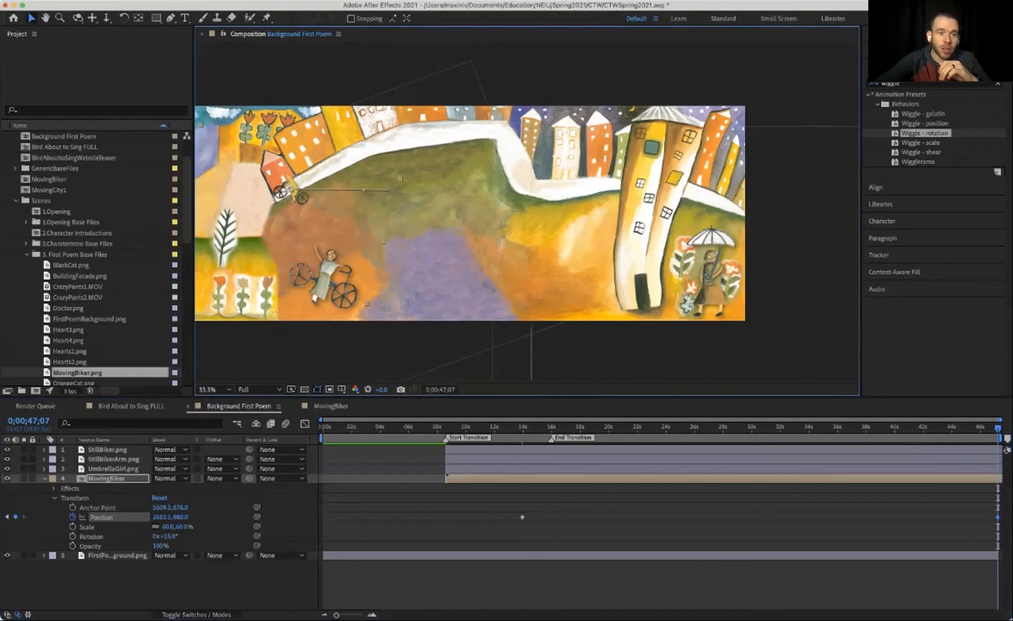
key("shift+Left")
key("shift+Left")
key("shift+Left")
key("shift+Left")
key("shift+Left")
key("shift+Left")
key("shift+Left")
key("shift+Left")
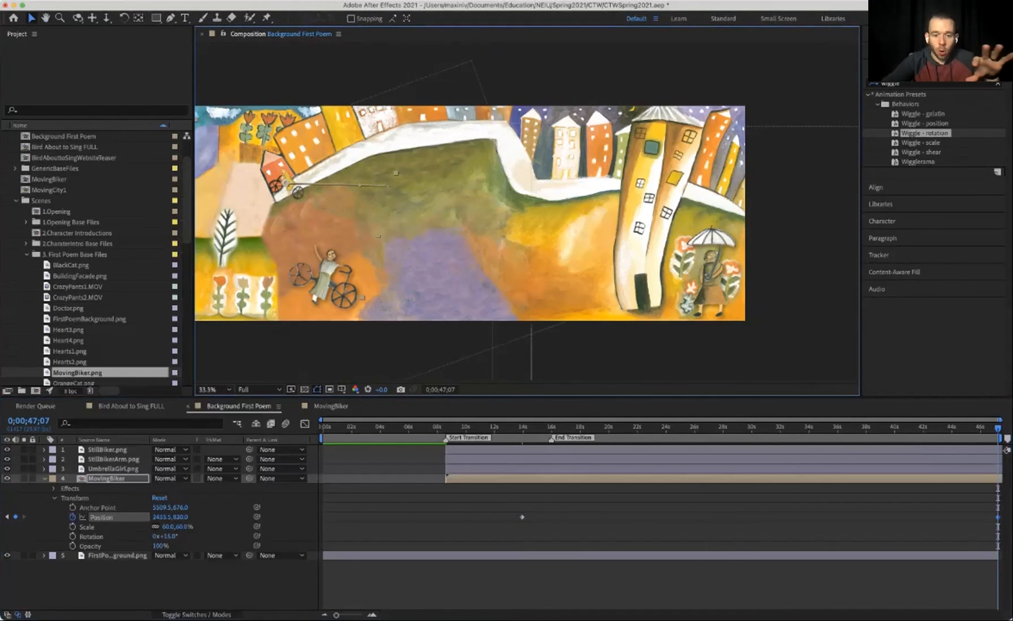
Preview the biker's movement from 0;00;14;08, just after the first Position keyframe, to check its path and speed.
left_click_drag(523, 428, 526, 428)
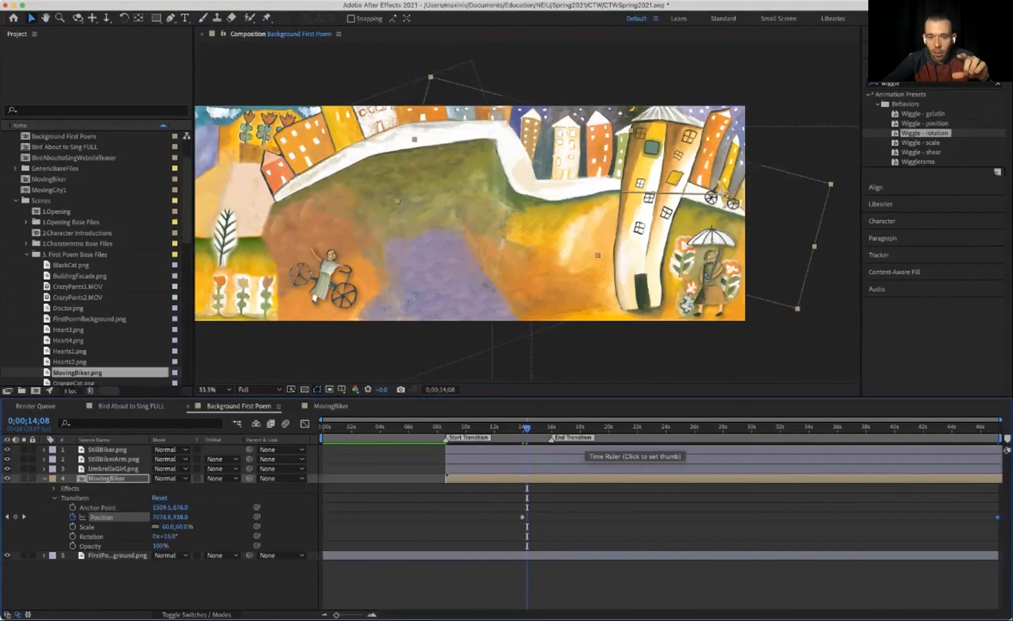
key("space")
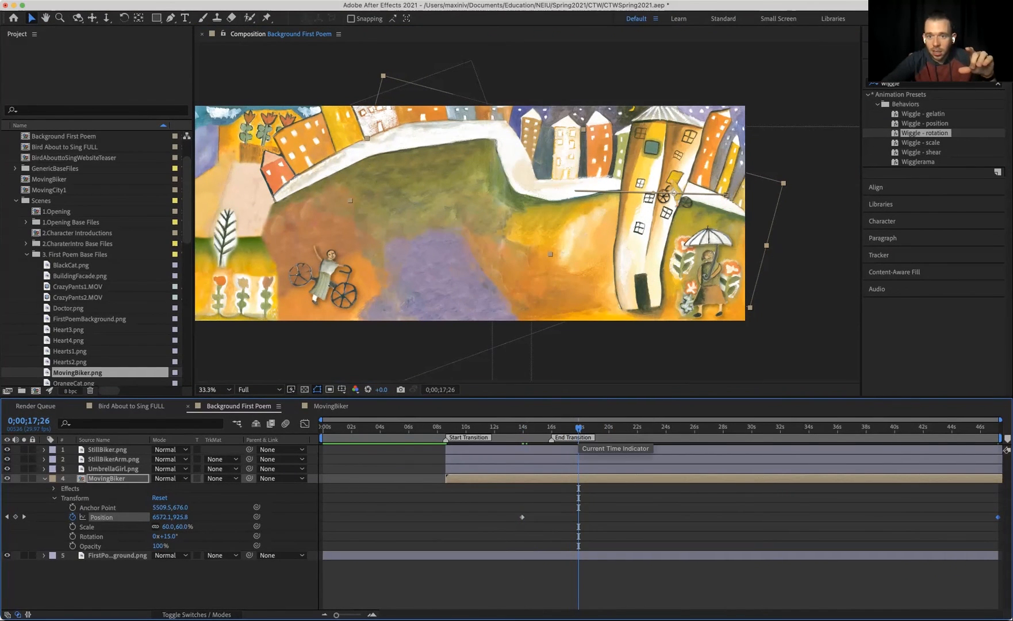
At 0;00;17;26, raise the MovingBiker layer vertically onto the road to 6572.1, 775.8, creating a Position keyframe.
key("shift+Up")
key("shift+Up")
key("Up")
key("Up")
key("Up")
key("Up")
key("Up")
key("Up")
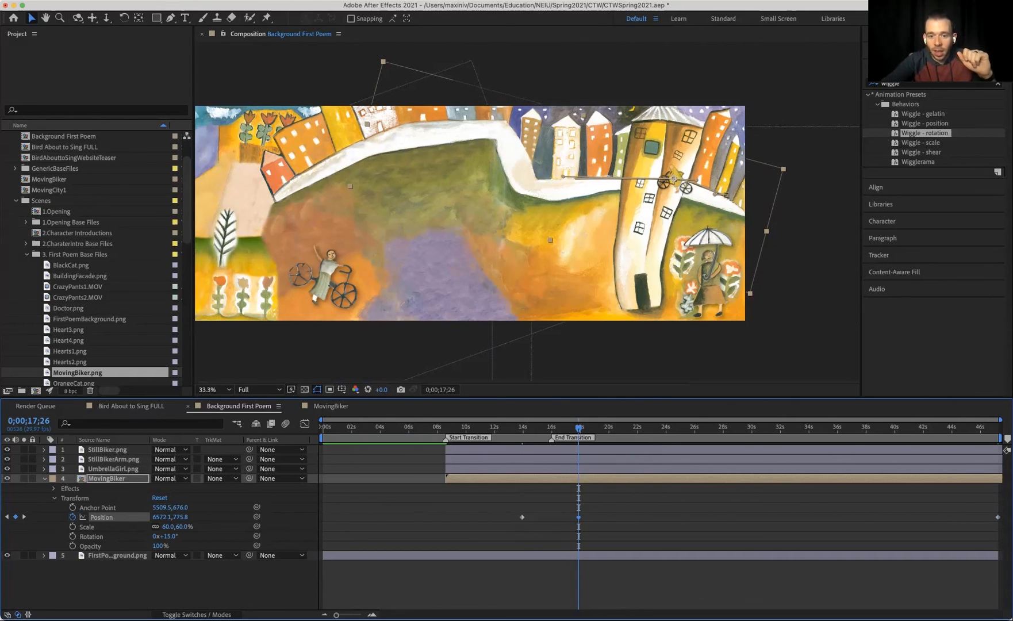
Raise the biker to 6048.8, 715.6 in a new Position keyframe at 0;00;21;18, and set another at 0;00;28;08 at 5113.9, 731.0.
key("space")
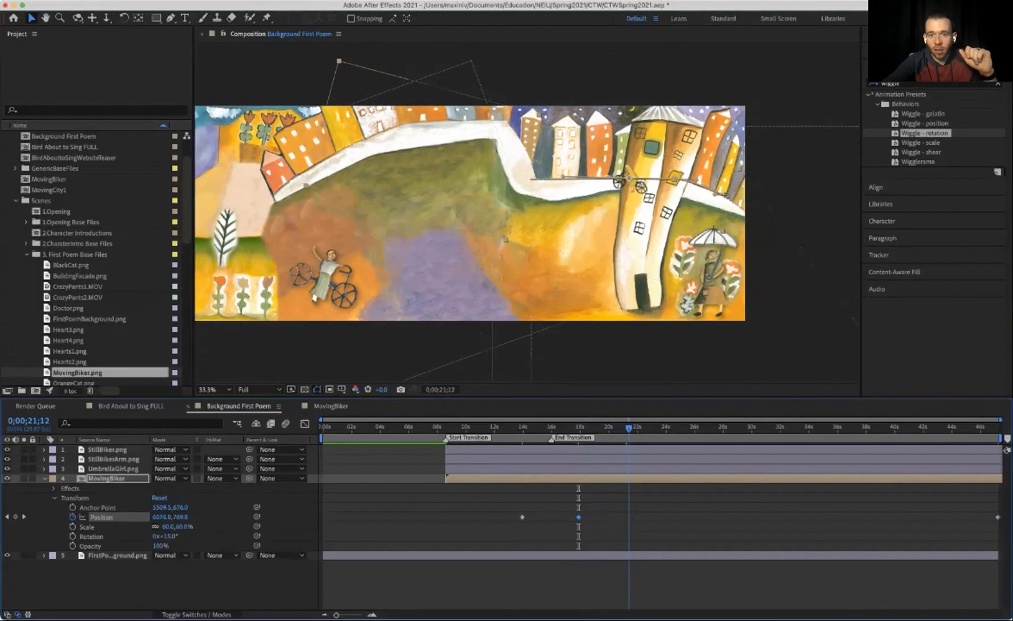
key("Up")
key("Up")
key("Up")
key("Up")
key("Up")
key("Up")
key("Up")
key("Up")
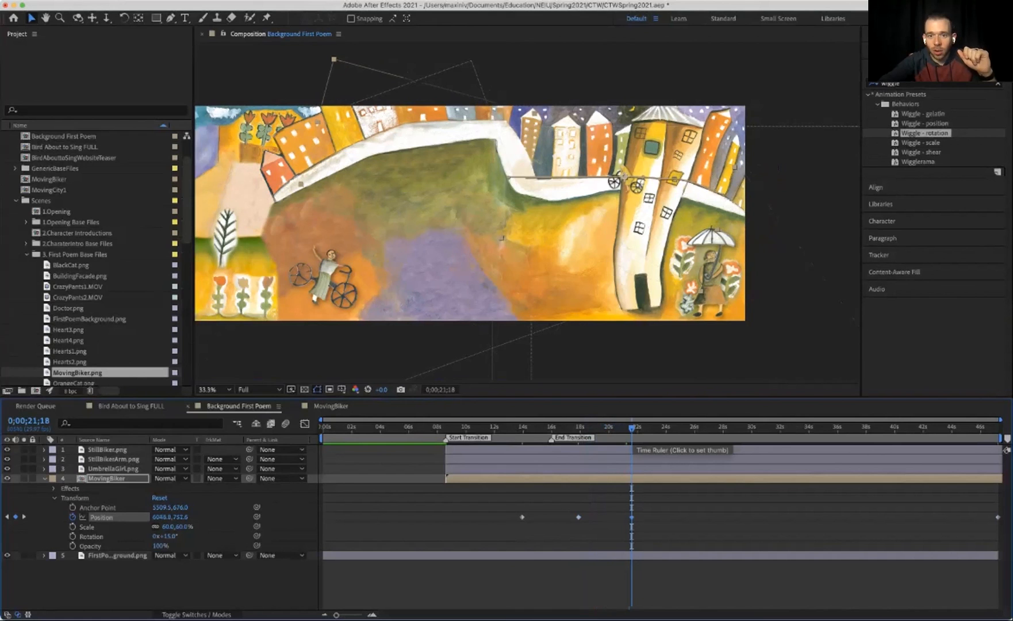
key("Up")
key("Up")
key("Up")
key("Up")
key("Up")
key("Up")
key("Up")
key("Up")
key("Down")
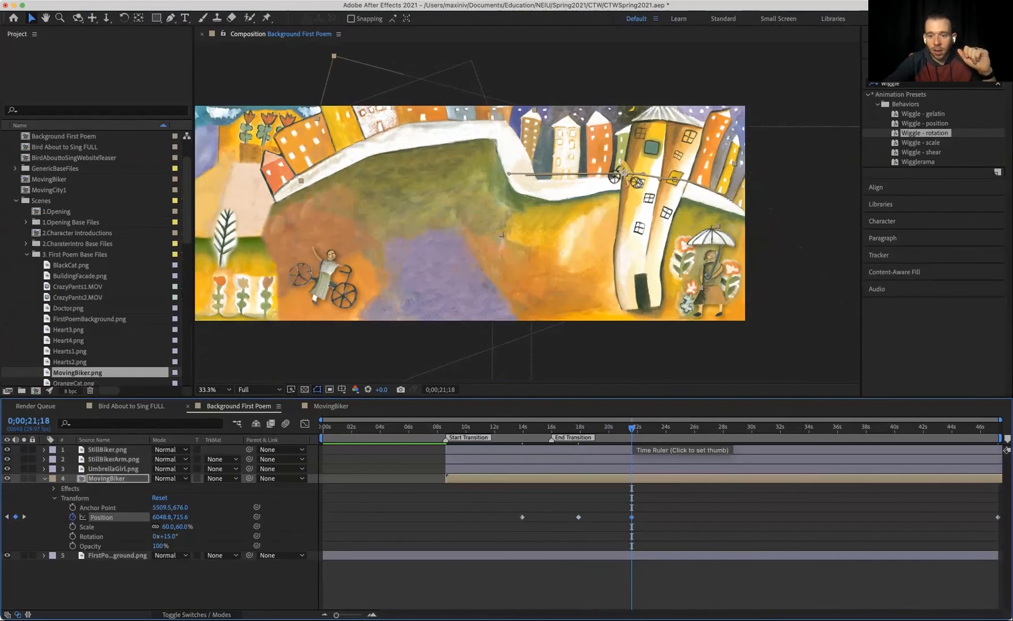
left_click(727, 430)
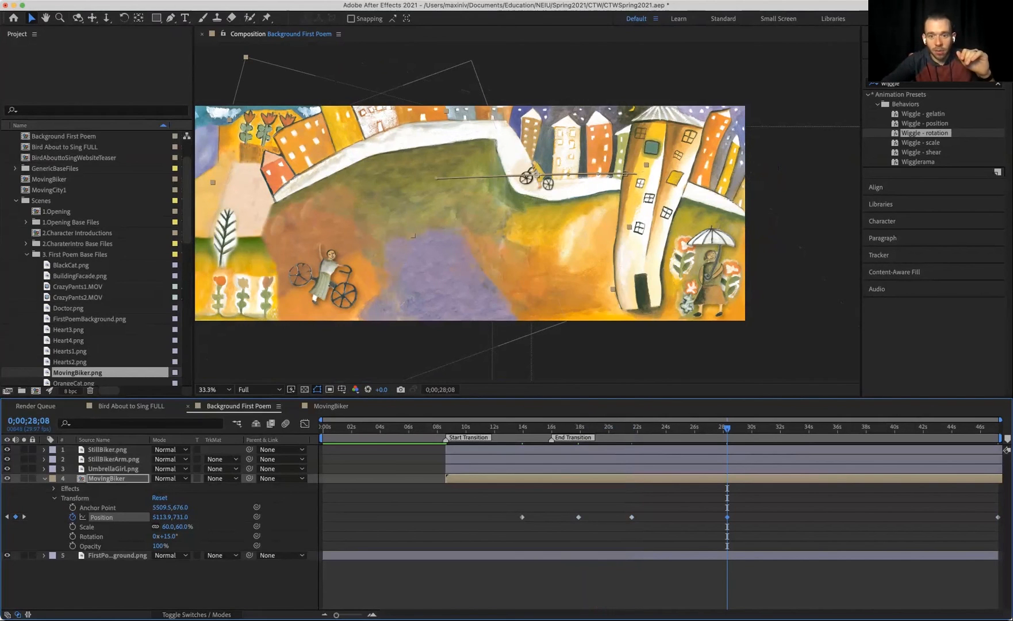
At 0;00;30;21, move the biker up the steep road bend to 4712.8, 202.1, creating a Position keyframe.
key("space")
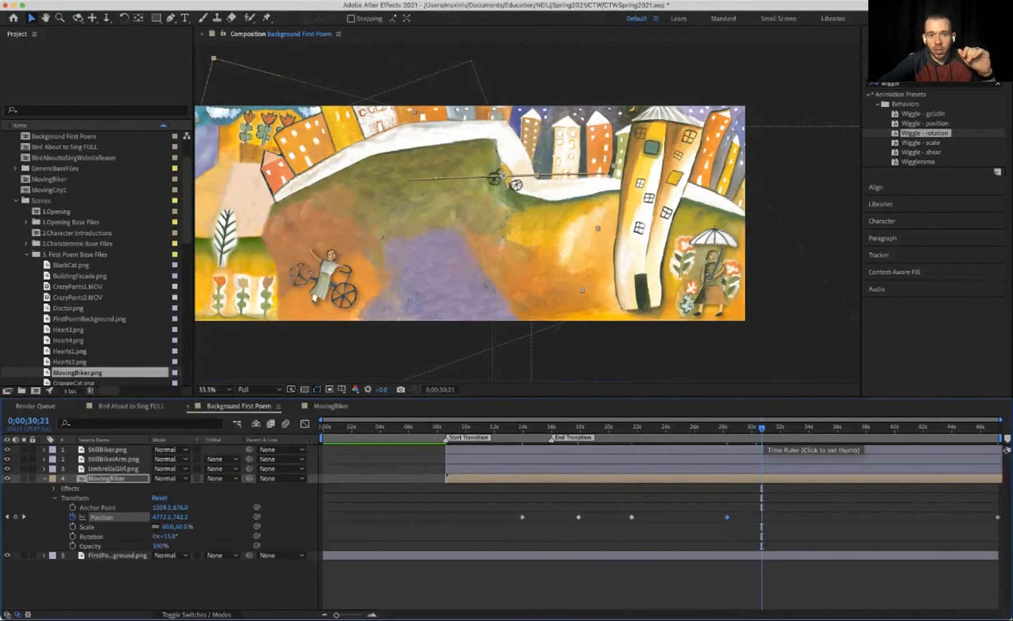
key("shift+Up")
key("shift+Up")
key("shift+Up")
key("shift+Up")
key("shift+Up")
key("shift+Up")
key("shift+Up")
key("shift+Up")
key("shift+Up")
key("shift+Up")
key("shift+Up")
key("shift+Up")
key("shift+Up")
key("shift+Up")
key("shift+Up")
key("shift+Up")
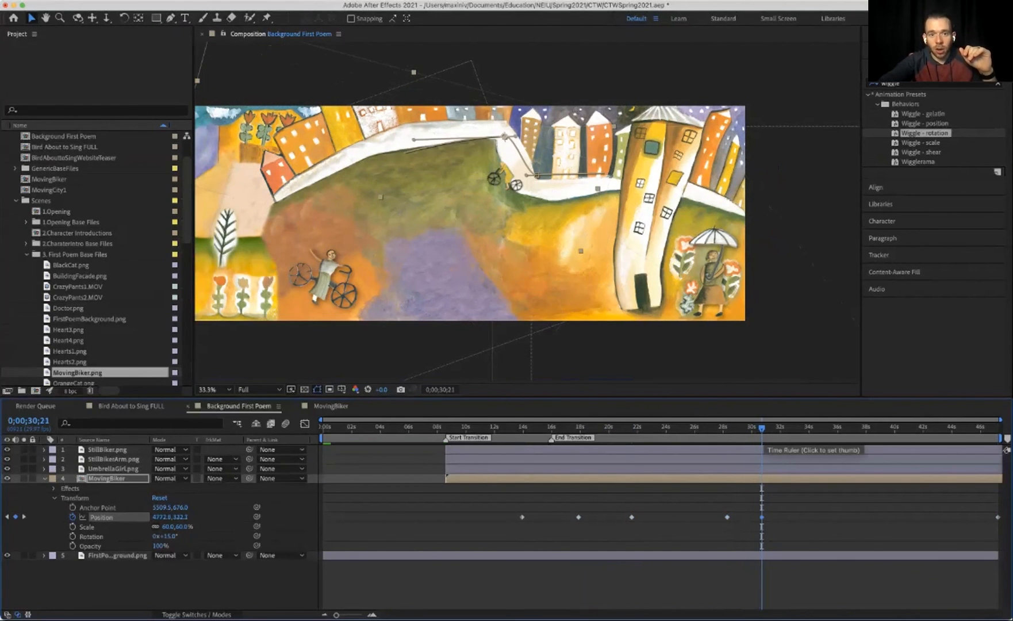
key("shift+Left")
key("shift+Left")
key("shift+Left")
key("shift+Left")
key("shift+Left")
key("shift+Left")
key("shift+Up")
key("shift+Up")
key("shift+Up")
key("shift+Up")
key("shift+Up")
key("shift+Up")
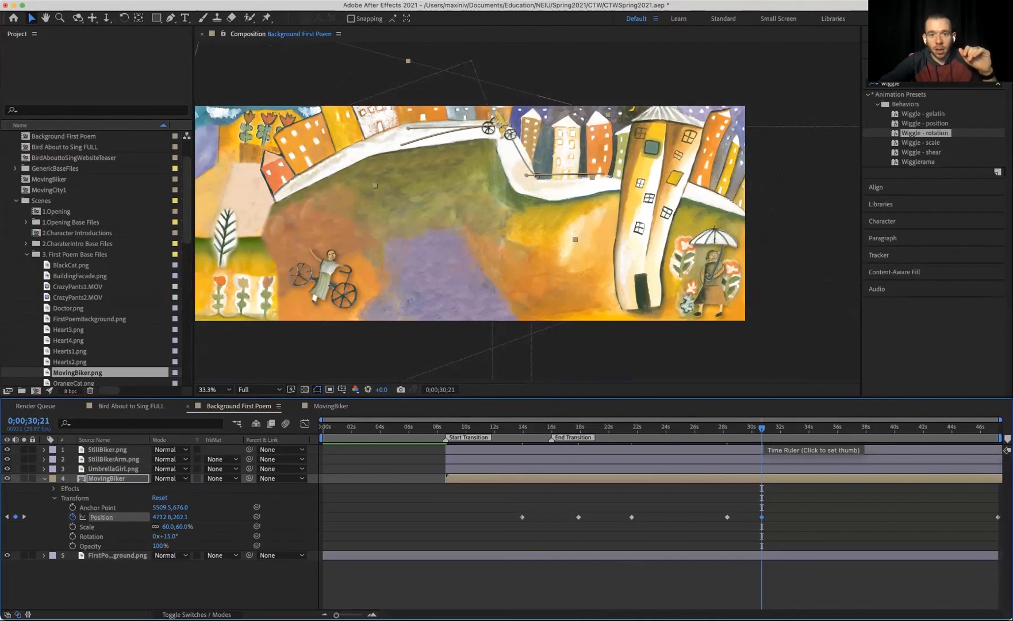
Bend the motion path after the 0;00;30;21 keyframe upward along the hill road with its curve handles, checking it at 0;00;35;19 and 0;00;45;22.
key("shift+Page_Down")
key("space")
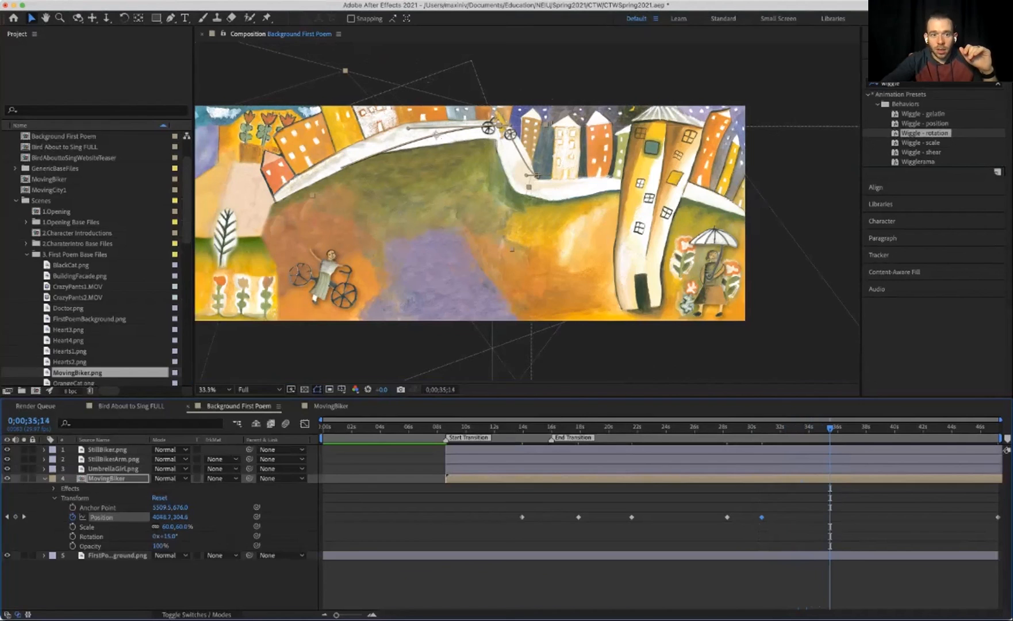
left_click_drag(408, 128, 335, 116)
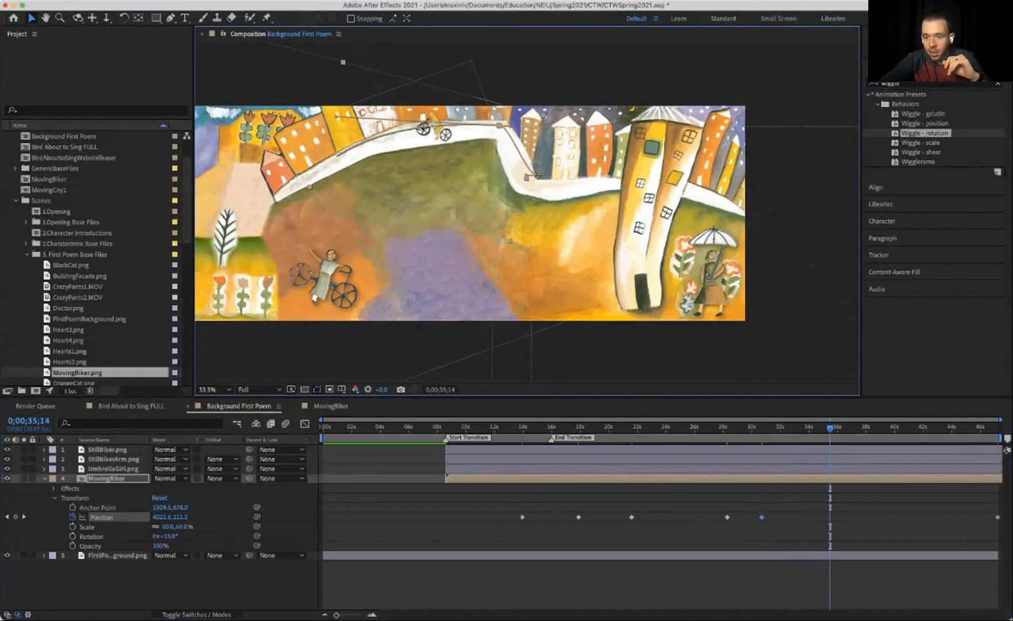
mouse_move(830, 428)
left_mouse_down()
mouse_move(805, 428)
mouse_move(832, 429)
left_mouse_up()
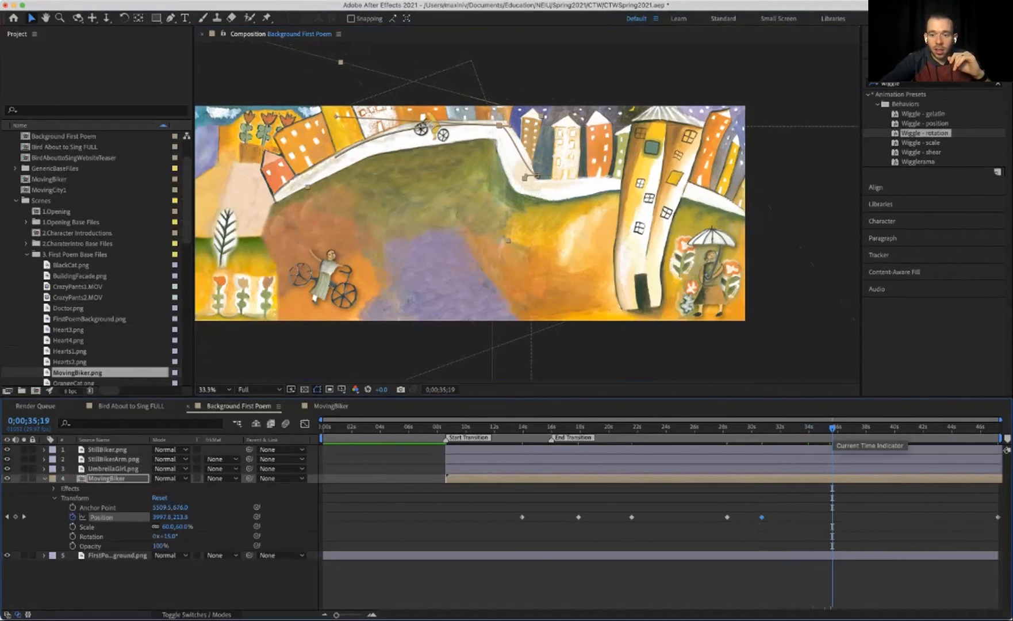
key("space")
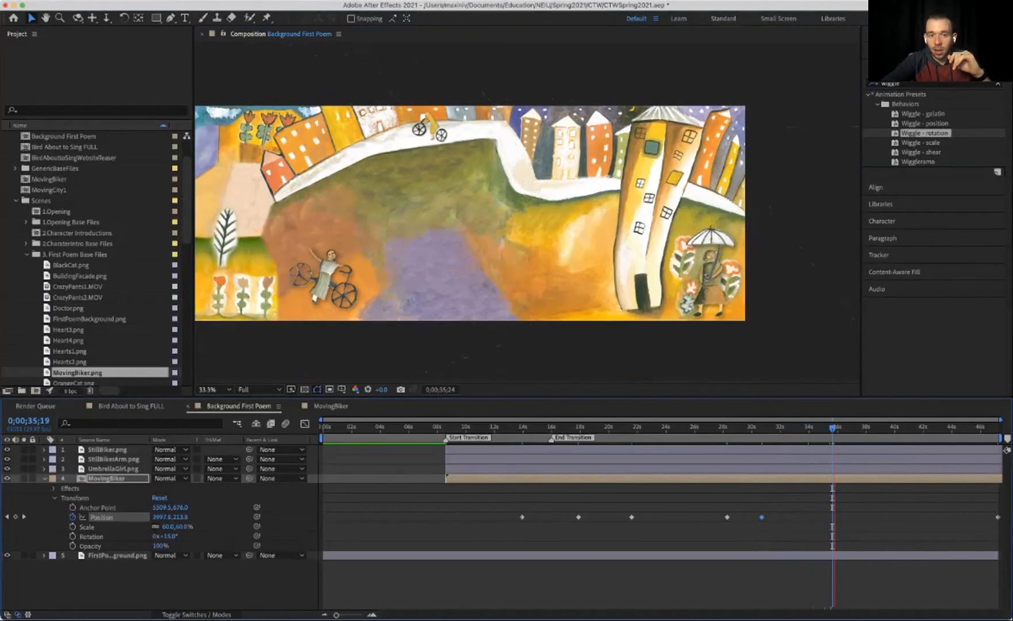
key("space")
left_click_drag(903, 428, 976, 428)
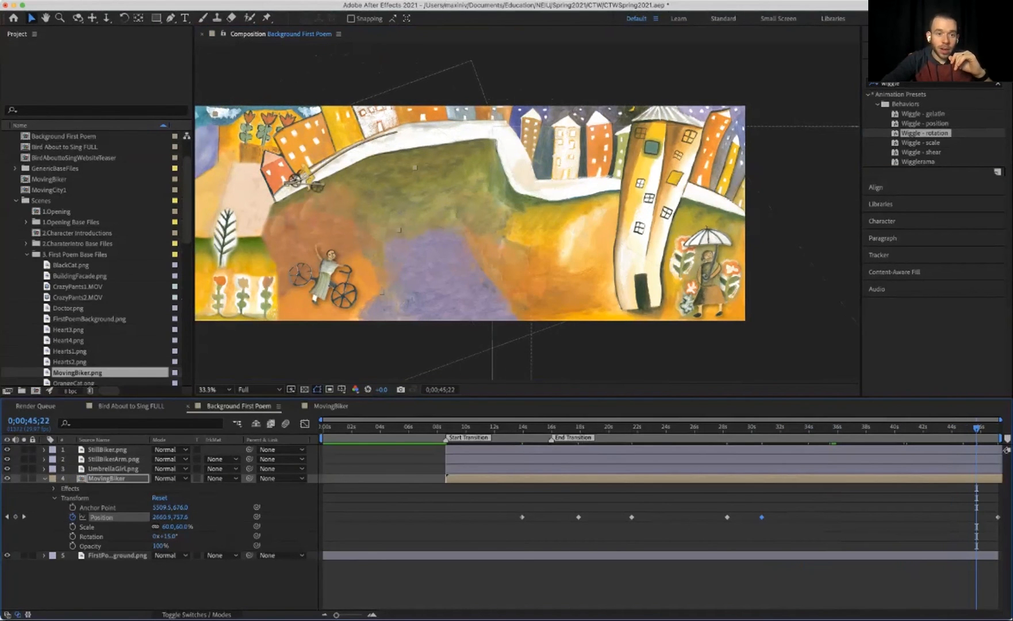
left_click_drag(304, 181, 298, 173)
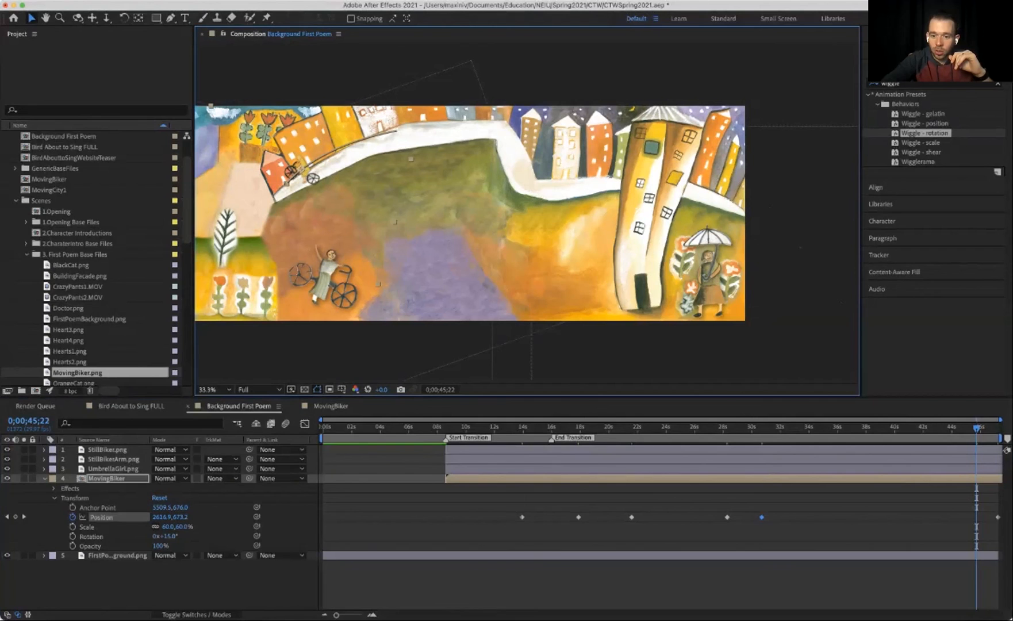
With the view at 50%, reshape the outgoing path curve of the 0;00;30;21 Position keyframe to follow the hilltop road.
left_click(727, 518)
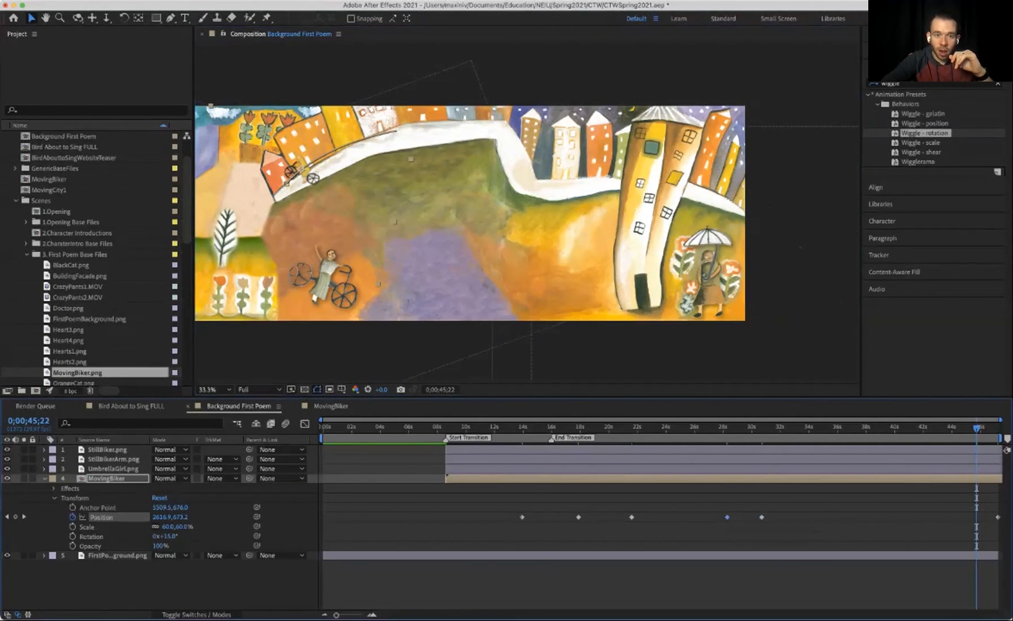
left_click(631, 517)
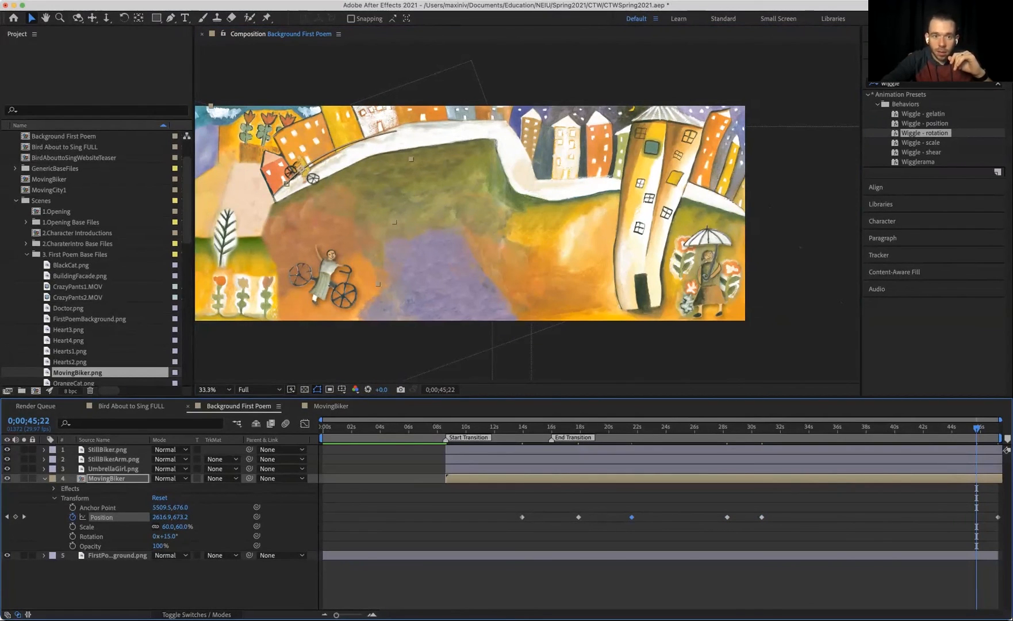
left_click(7, 517)
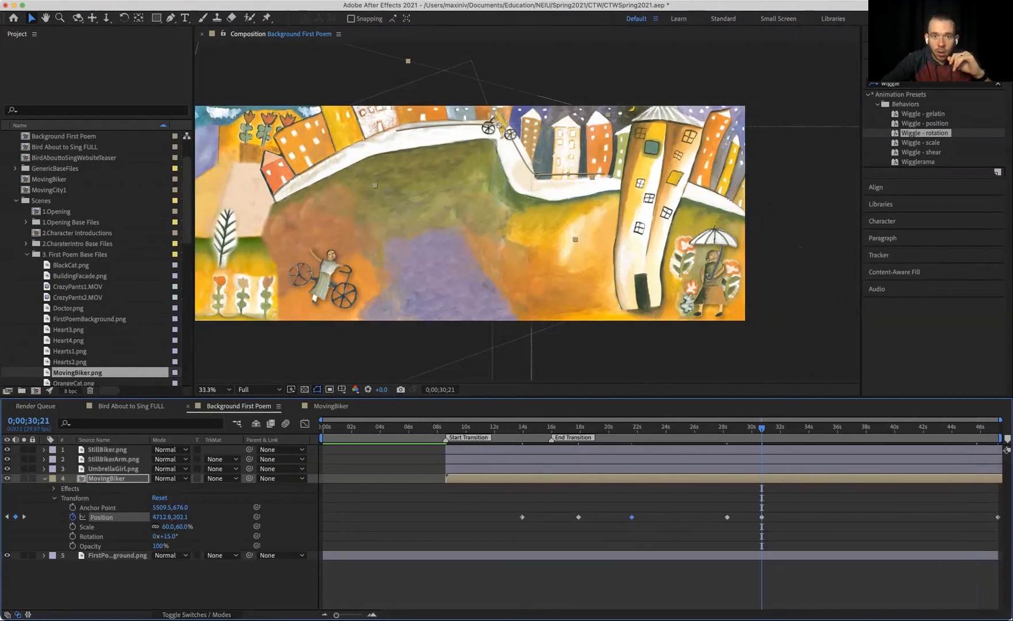
scroll(427, 118, "up", 4)
scroll(427, 118, "down", 3)
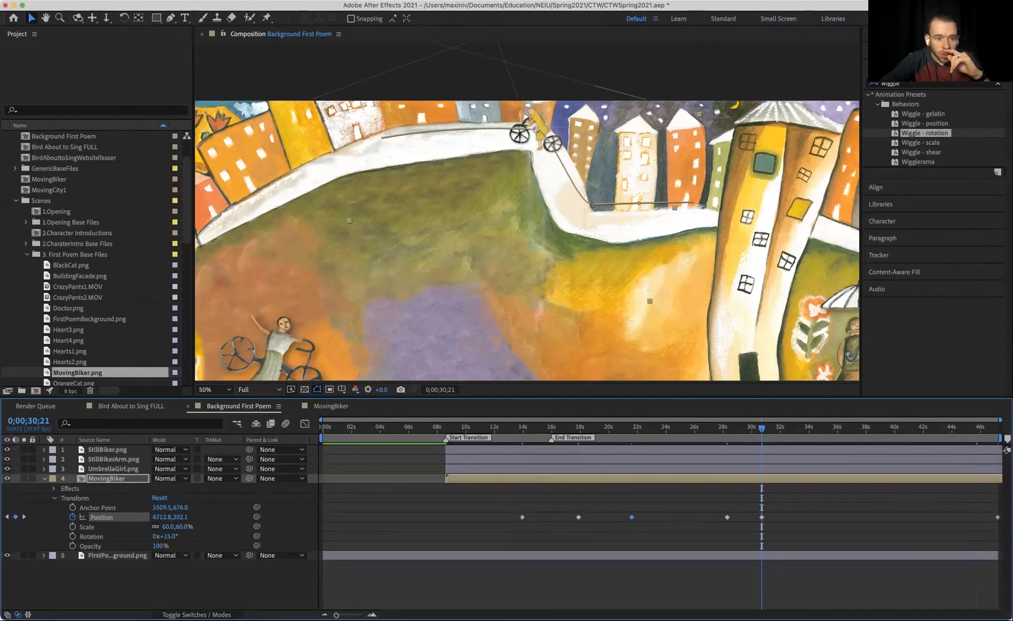
left_click(317, 390)
left_click(317, 390)
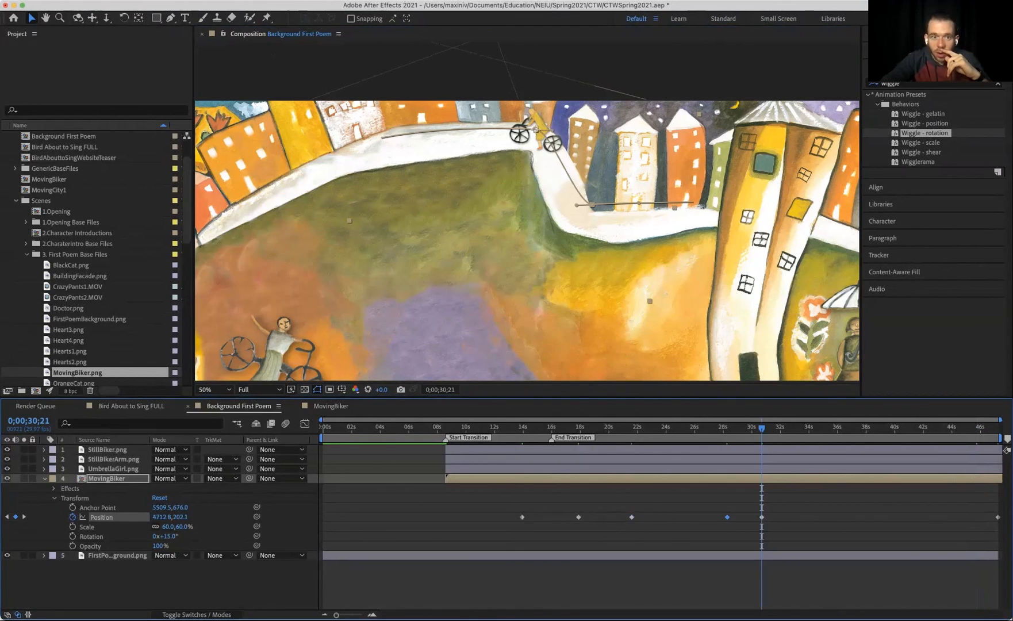
left_click_drag(549, 131, 554, 127)
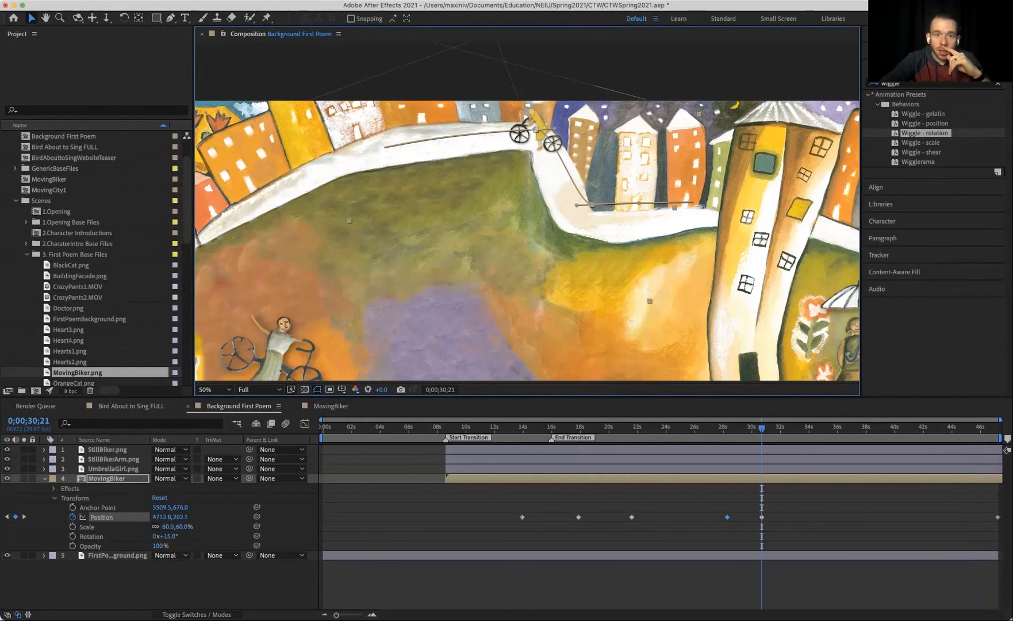
left_click(761, 517)
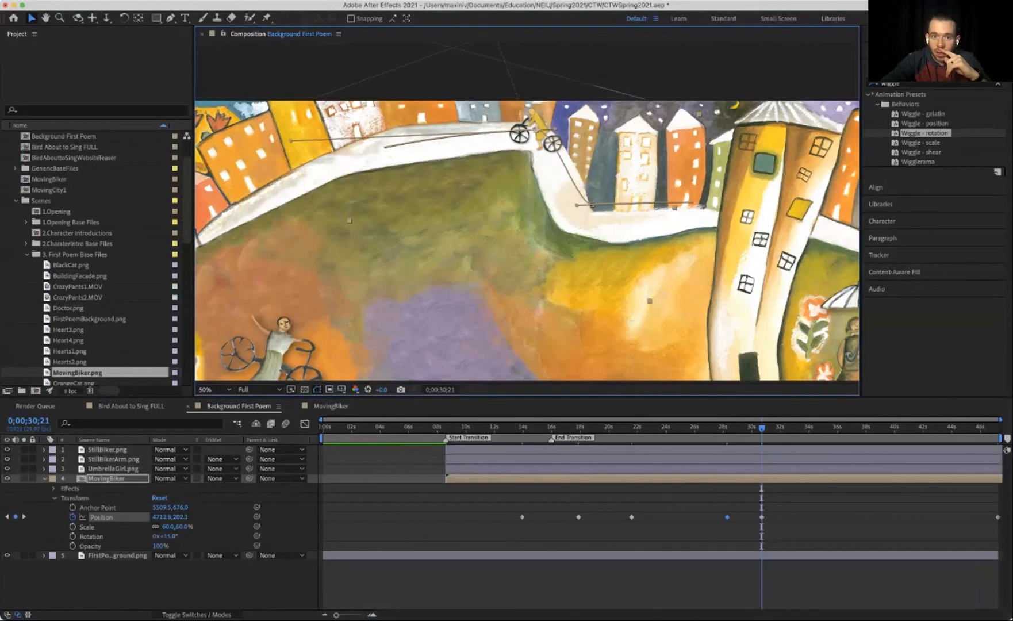
left_click_drag(290, 139, 235, 156)
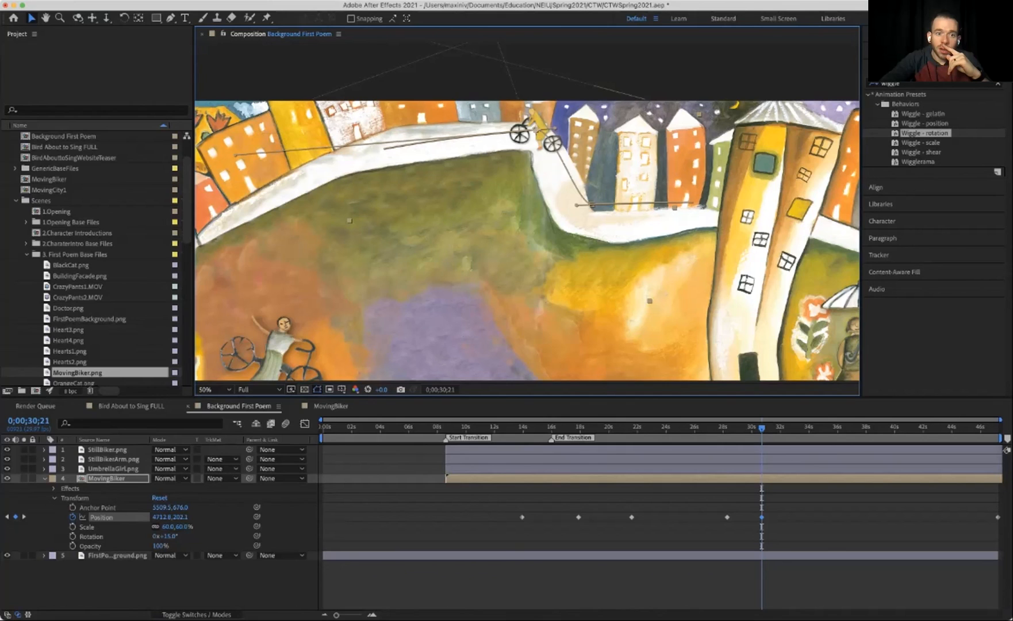
At 0;00;46;26, lower the biker to 2486.5, 793.6 in a new Position keyframe and extend its curve handle along the road.
left_click(993, 429)
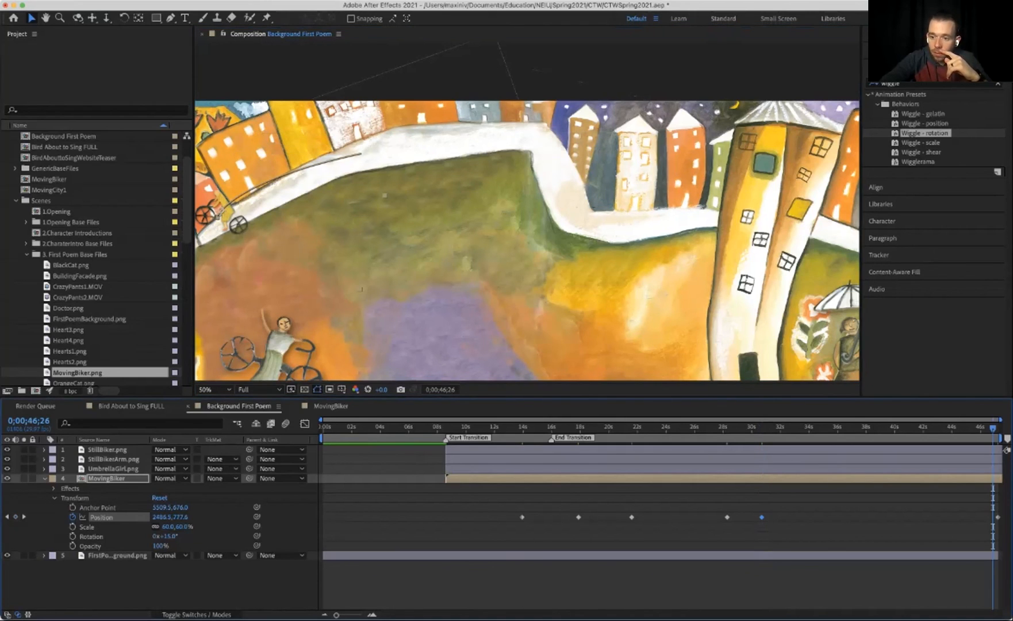
left_click(998, 518)
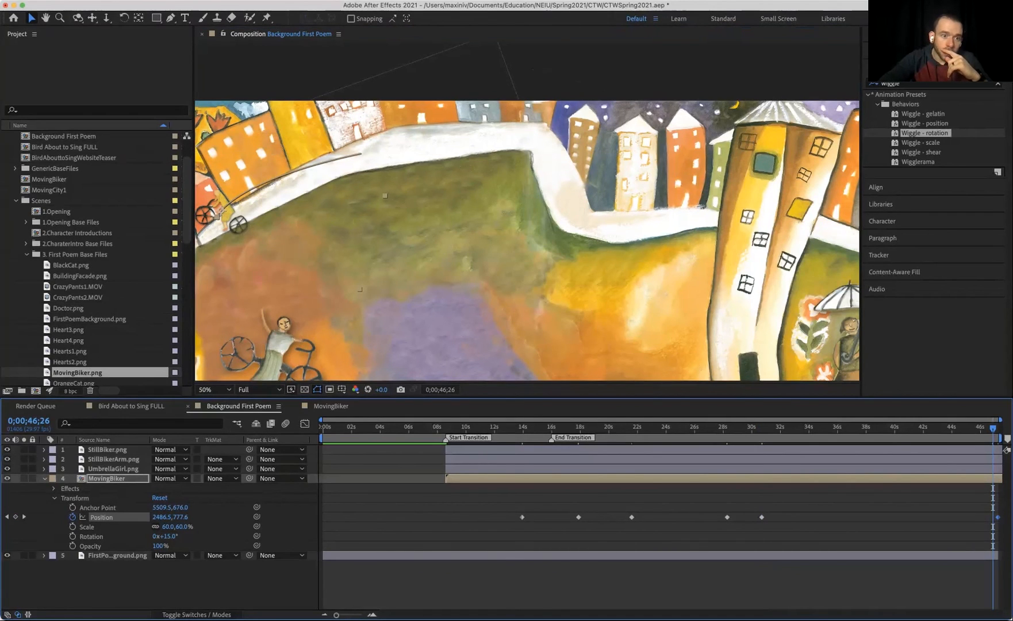
key("Down")
key("Down")
key("Down")
key("Down")
key("Down")
key("Down")
key("Down")
key("Down")
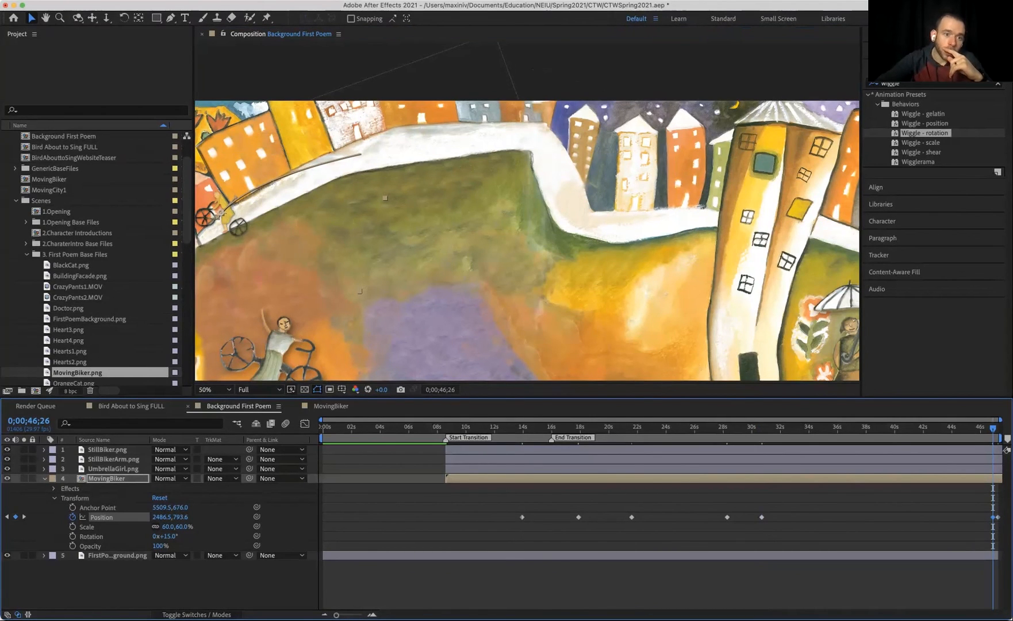
left_click_drag(234, 199, 289, 192)
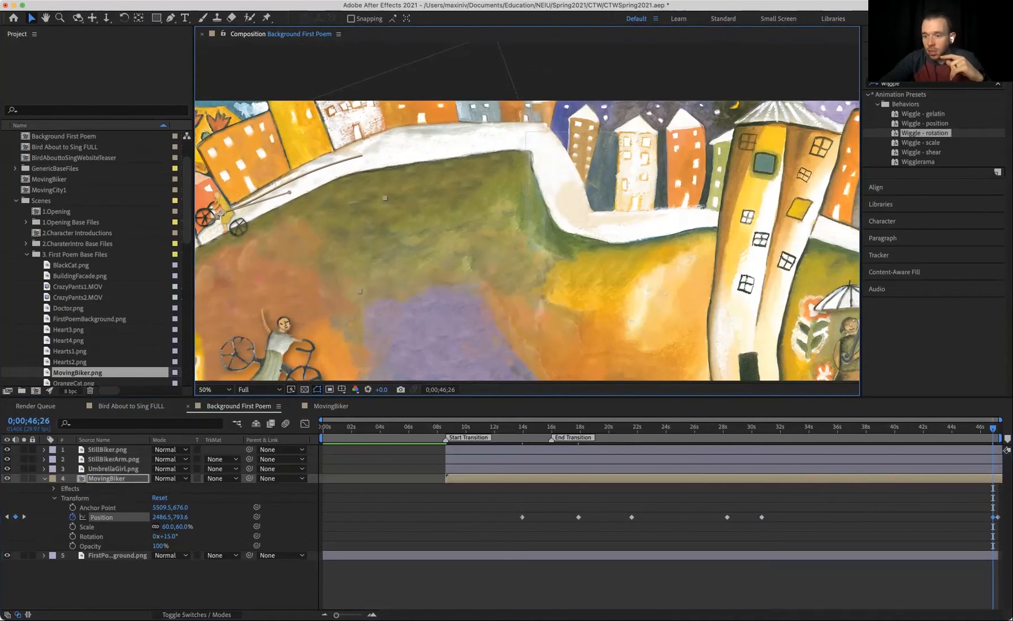
Delete the old final Position keyframe at 0;00;47;07 and shift the 0;00;46;26 keyframe into its place.
left_click(998, 517)
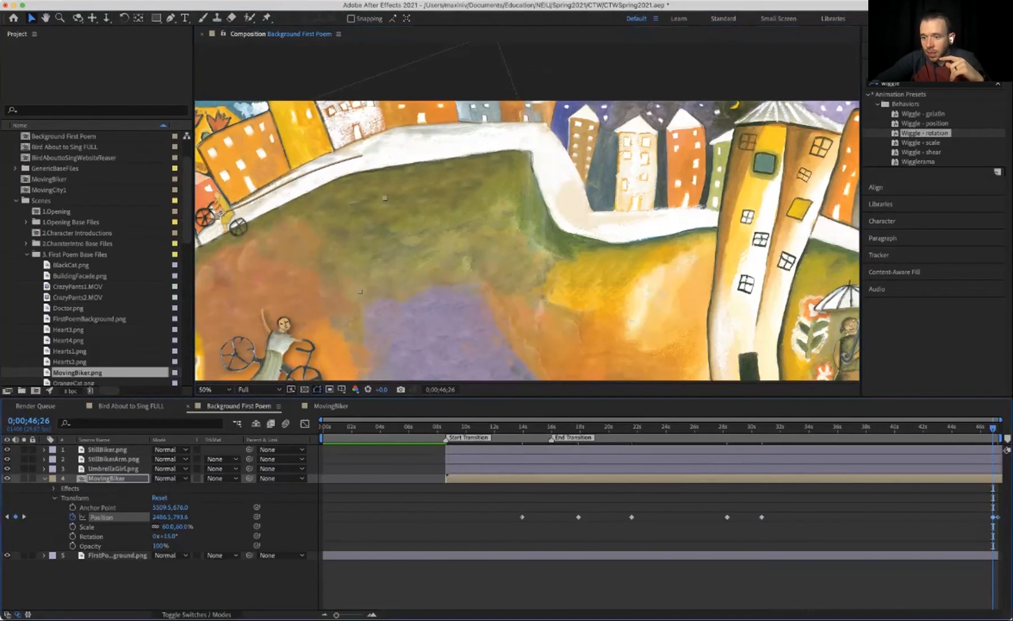
key("Delete")
key("super+z")
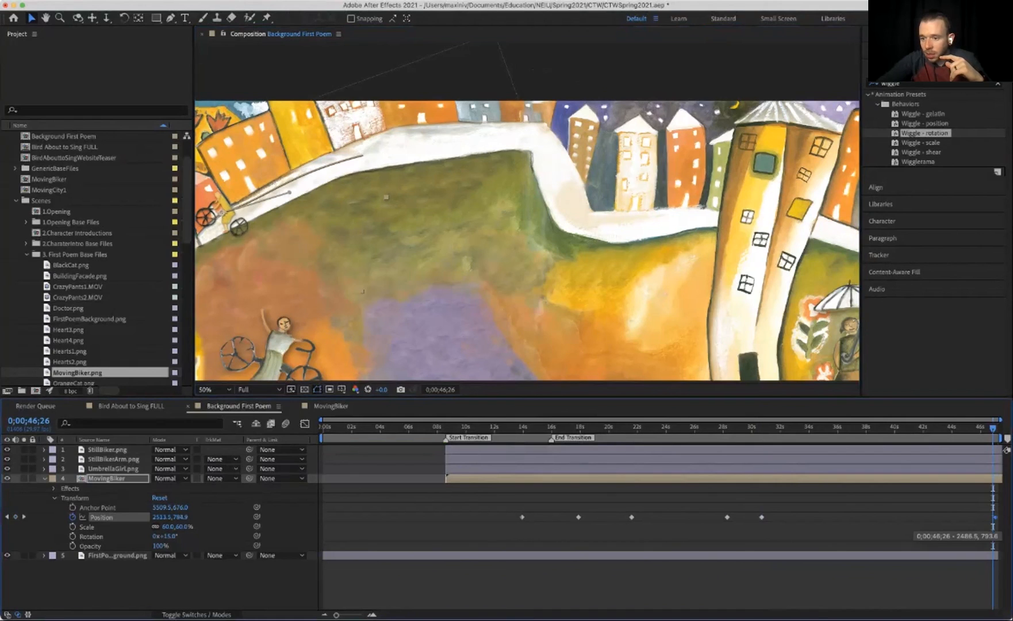
left_click_drag(999, 517, 998, 518)
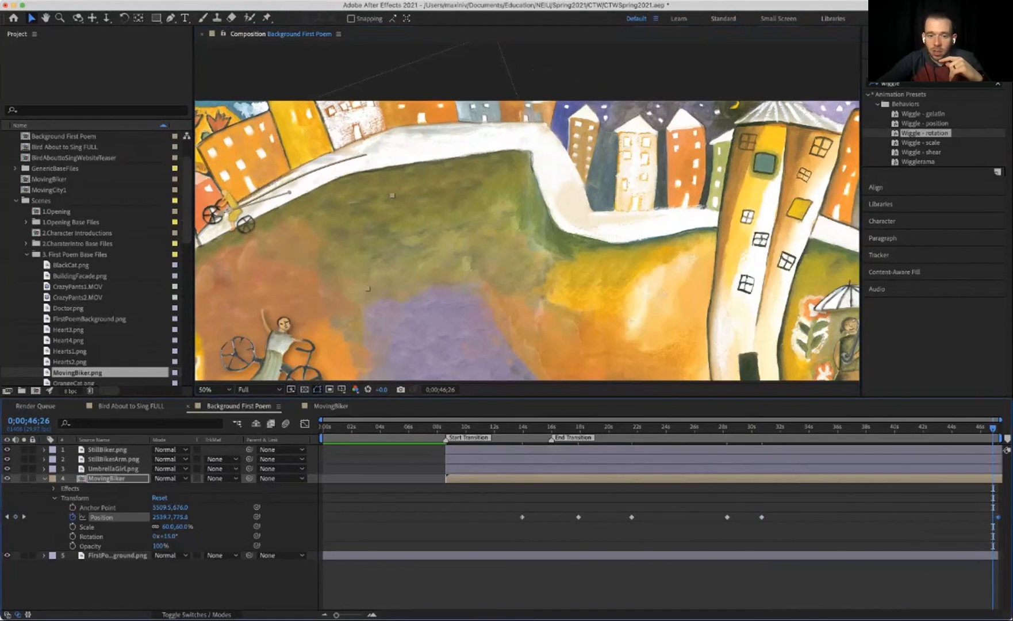
Delay the Position keyframes at 0;00;30;21, 0;00;28;08 and 0;00;21;18 to about 36.5, 30.5 and 24 seconds.
left_click_drag(761, 516, 846, 516)
left_click_drag(727, 516, 759, 516)
left_click_drag(631, 517, 666, 517)
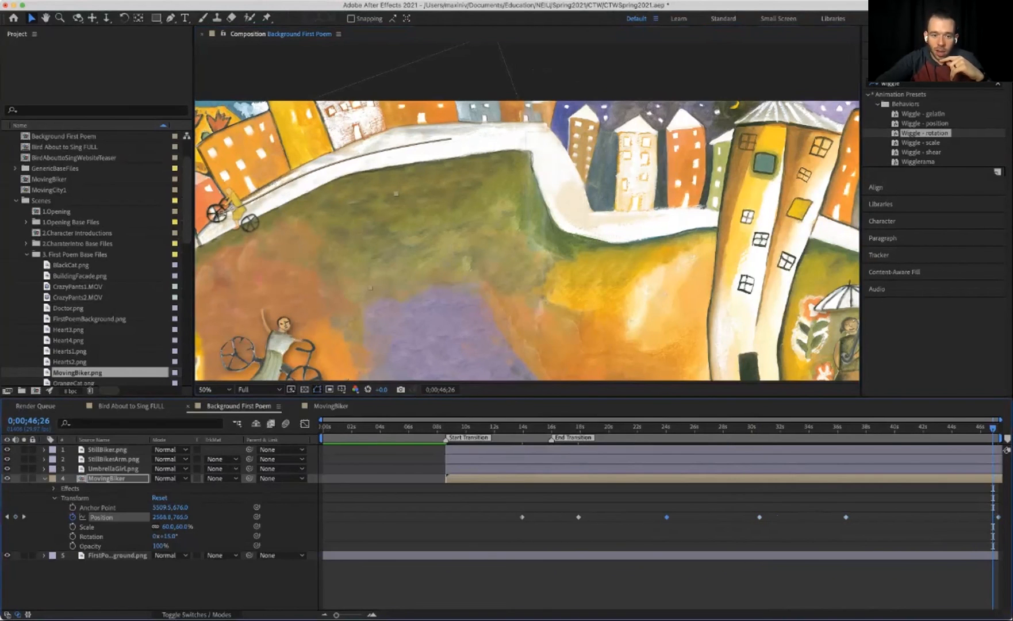
Solo the MovingBiker layer and preview its ride from 0;00;13;24 with the view at 33.3%.
left_click_drag(448, 428, 506, 428)
left_click(212, 389)
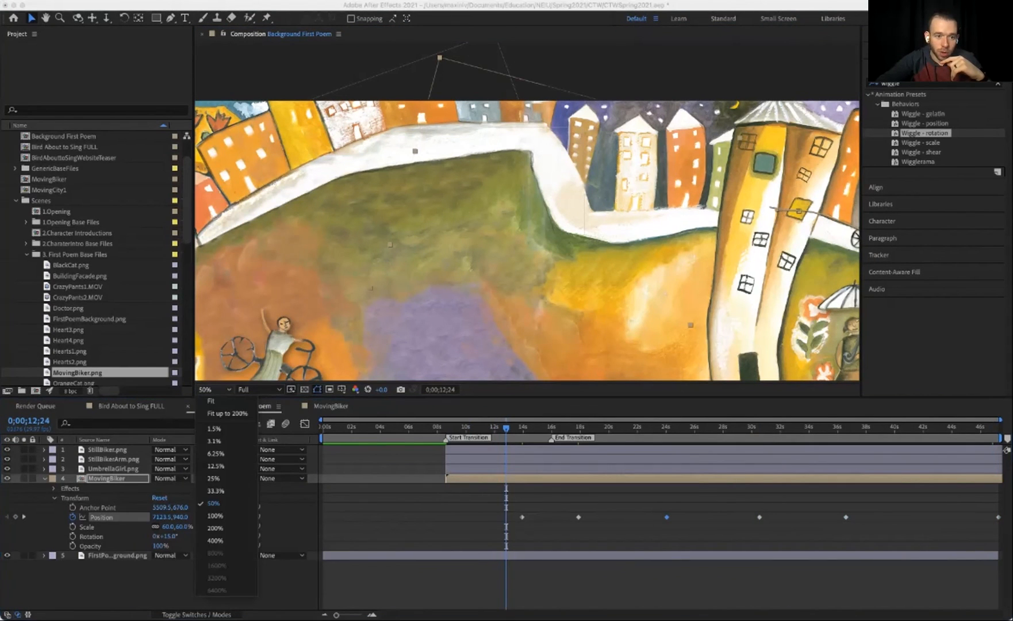
left_click(215, 491)
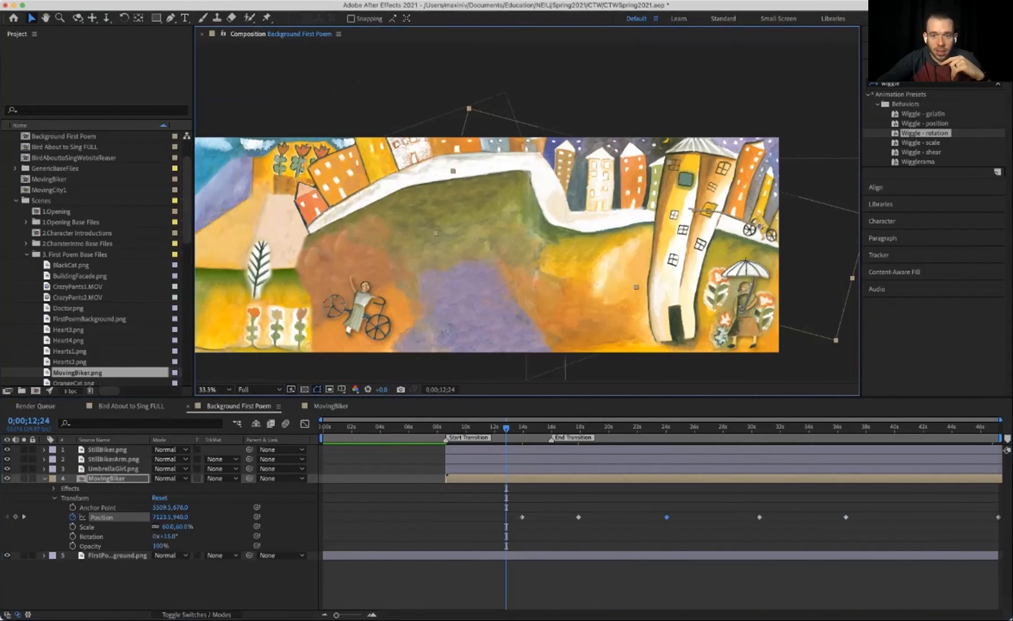
left_click_drag(453, 427, 448, 428)
left_click(24, 478)
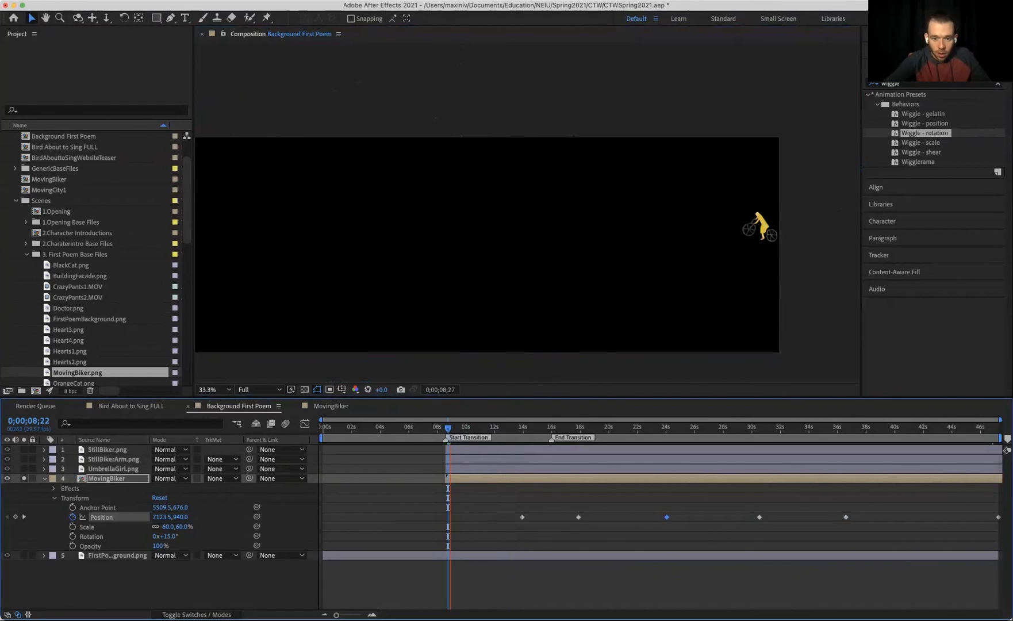
left_click(520, 427)
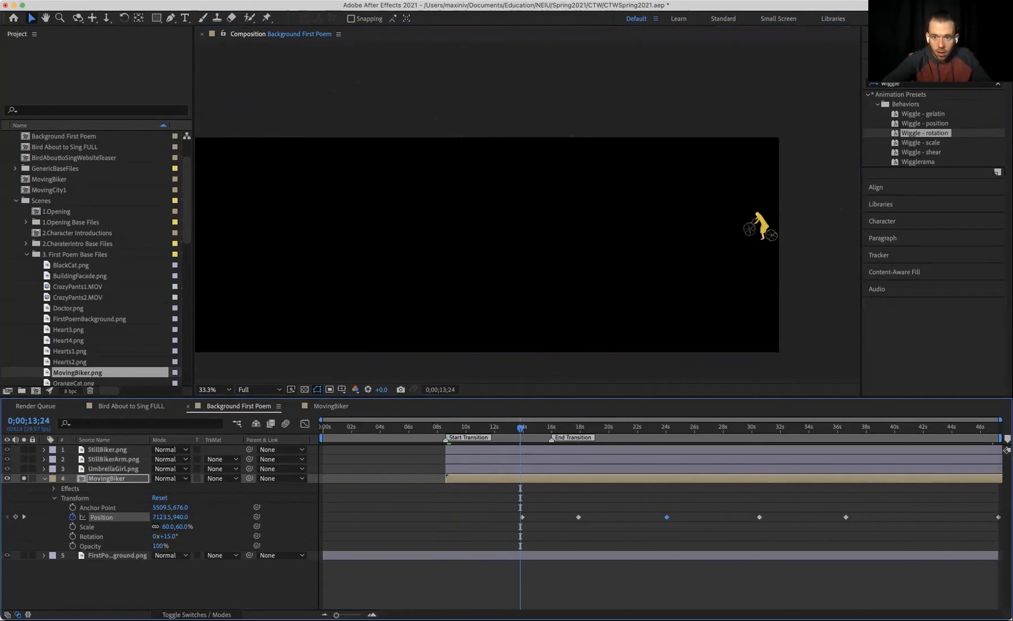
key("space")
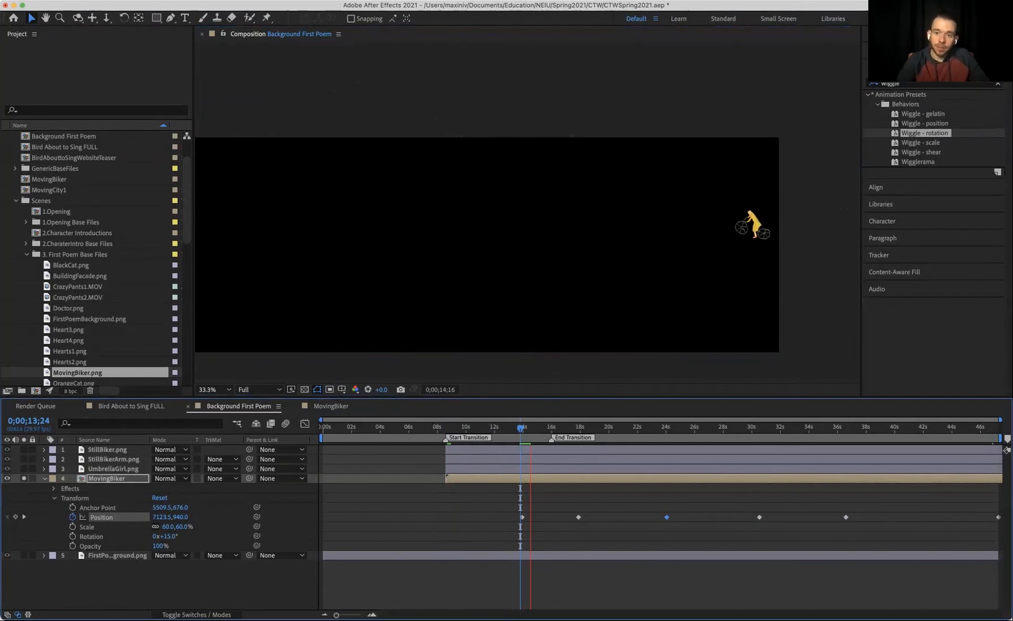
Stop the preview and purge all memory and disk cache, clearing the disk cache for all versions.
key("space")
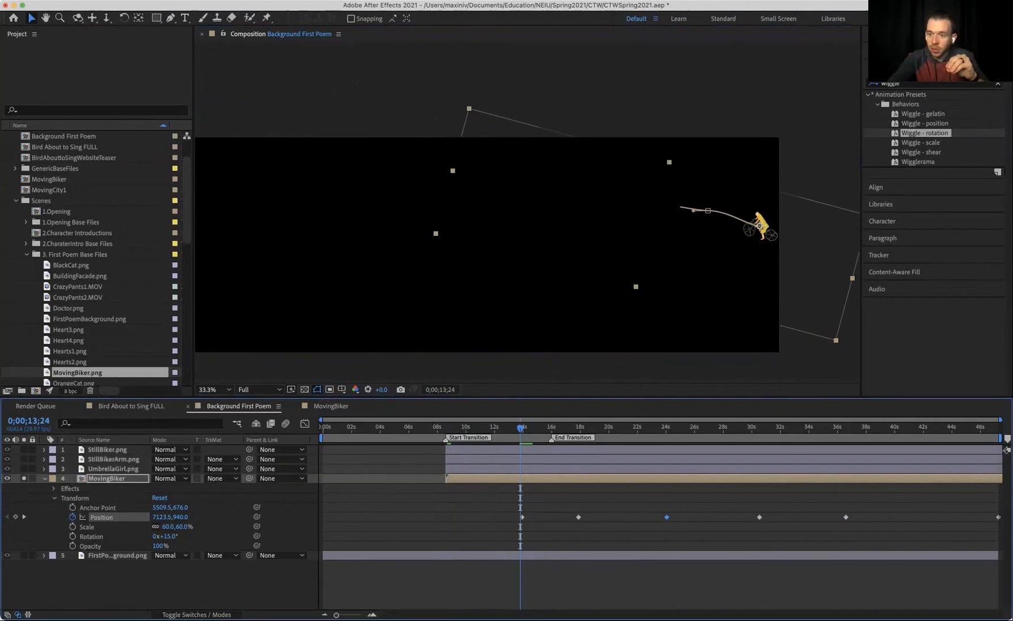
left_click(115, 1)
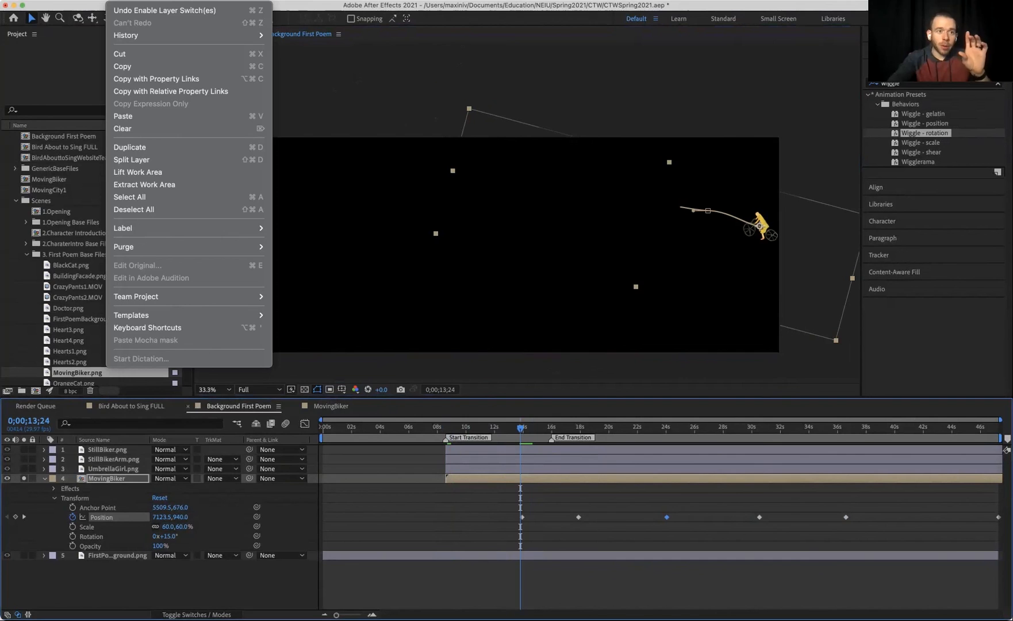
mouse_move(150, 246)
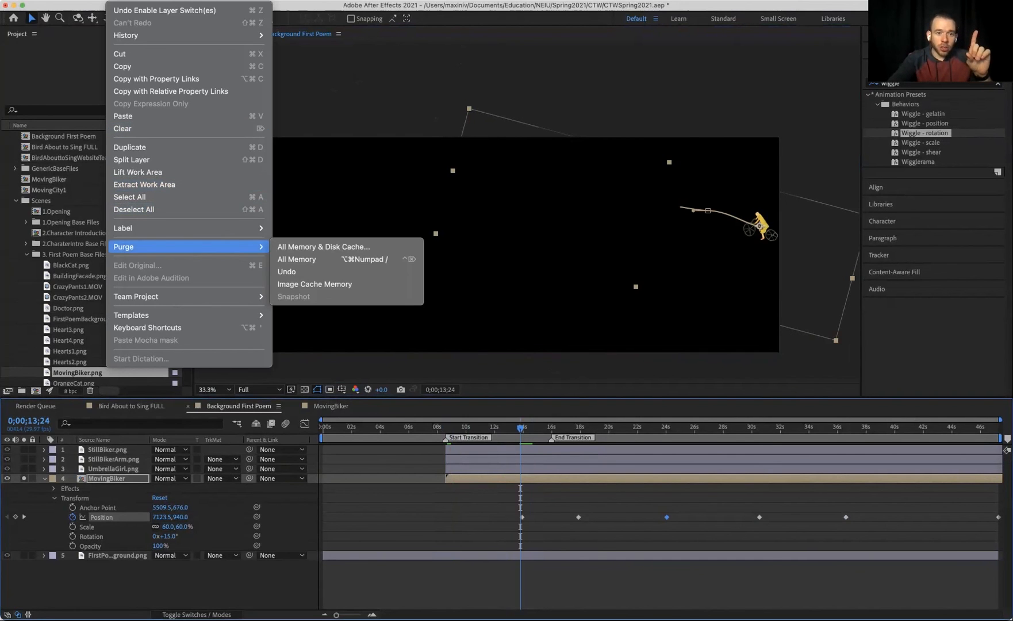
left_click(323, 247)
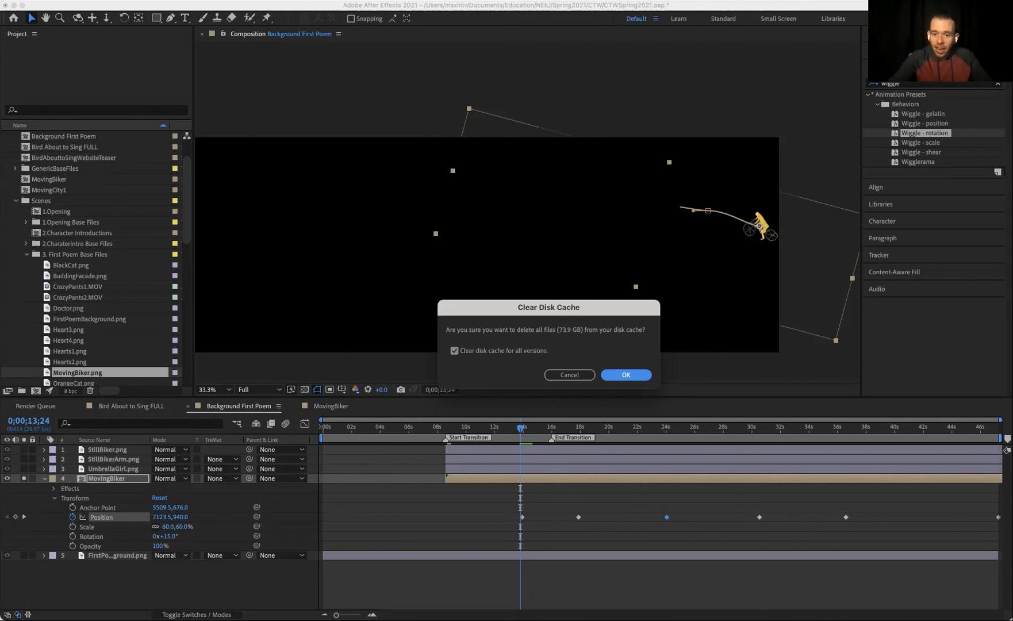
key("Return")
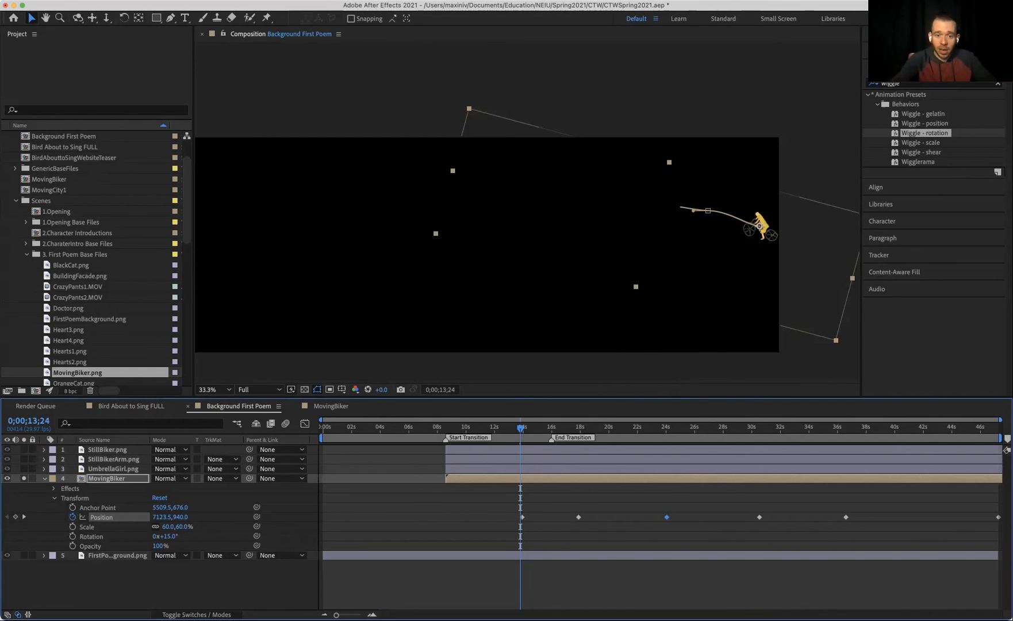
Preview the biker's ride from 0;00;13;24, and pull the second MovingBiker Position keyframe earlier to about 0;00;16;07.
key("space")
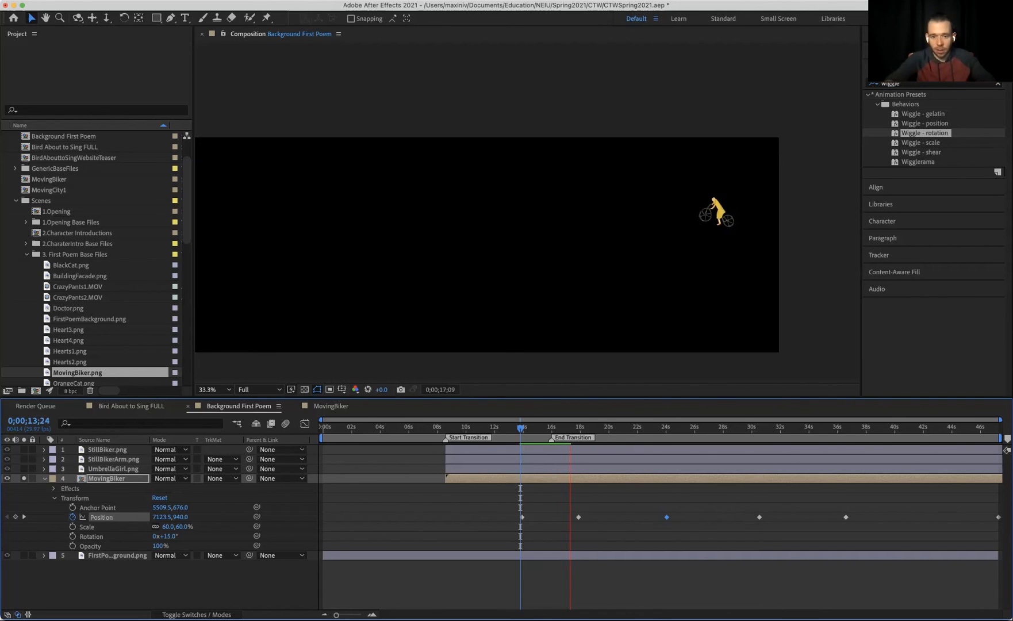
key("space")
key("space")
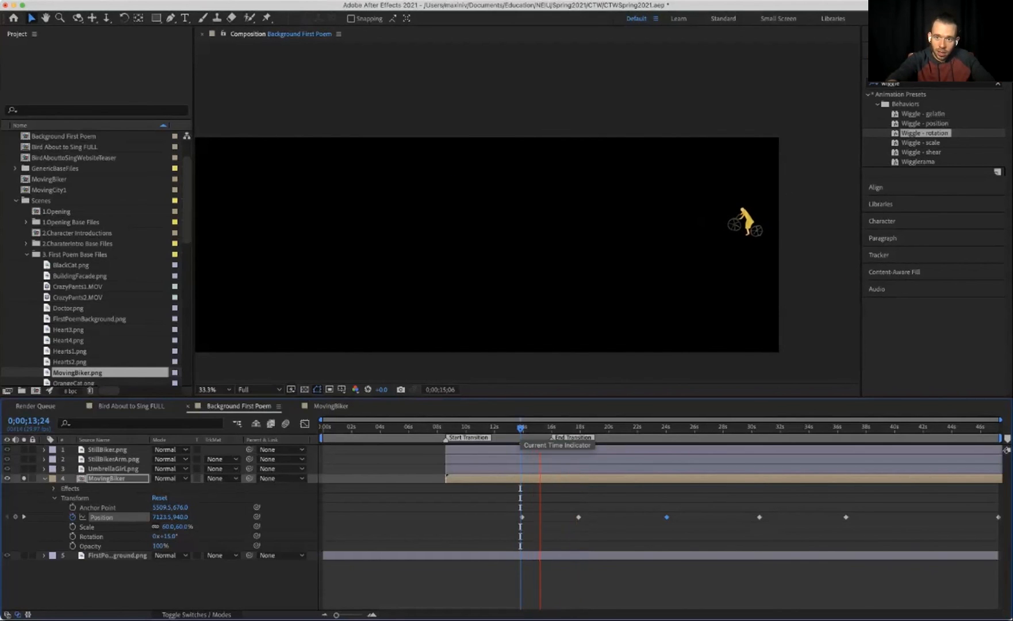
left_click_drag(520, 428, 554, 427)
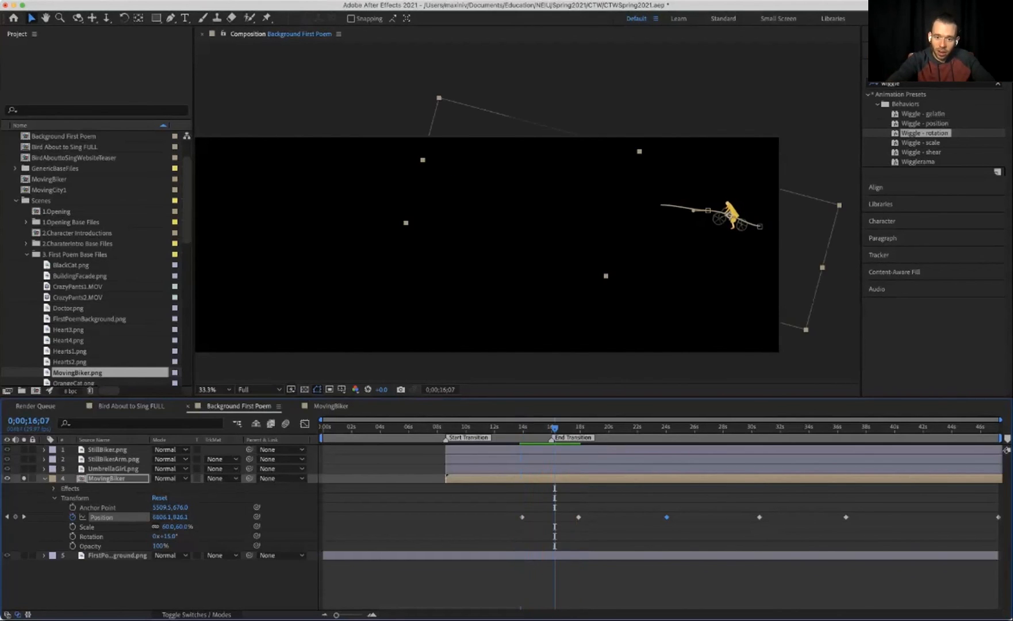
left_click_drag(578, 517, 553, 517)
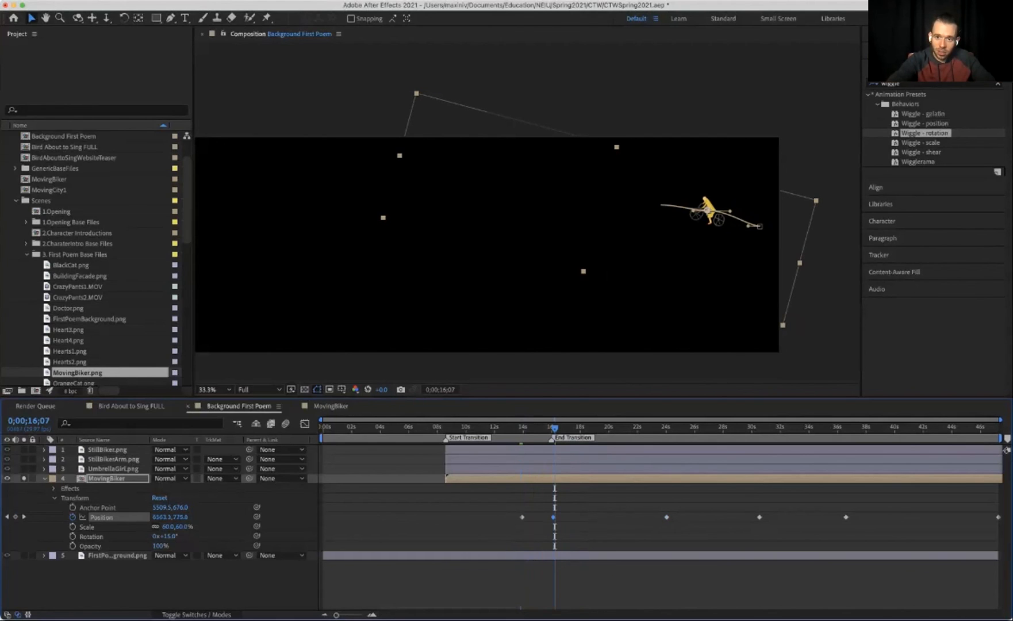
Preview the retimed ride from 0;00;13;28 and save the project.
left_click(522, 428)
key("space")
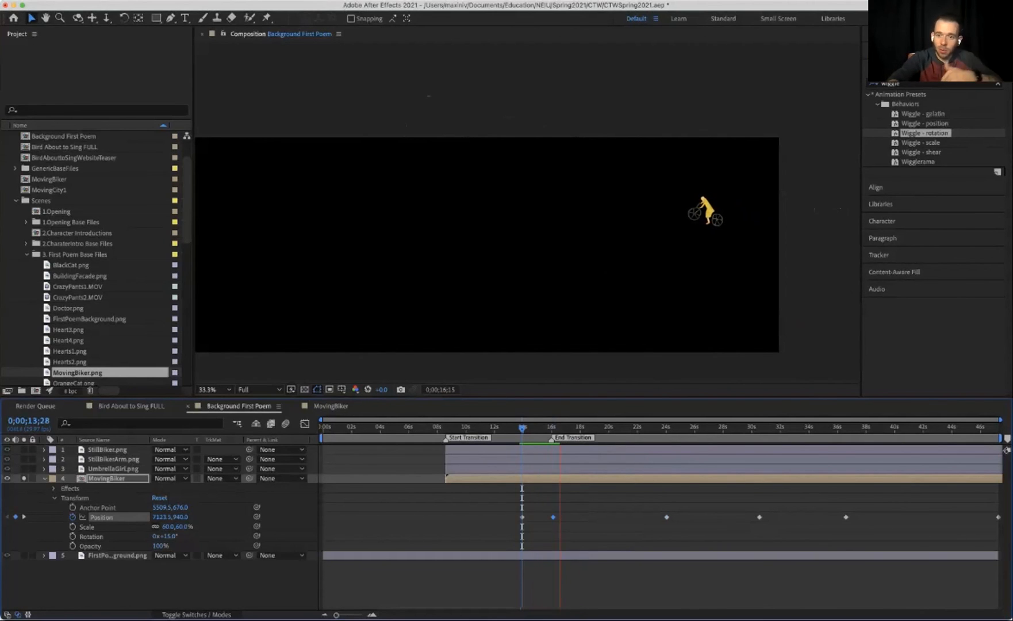
key("space")
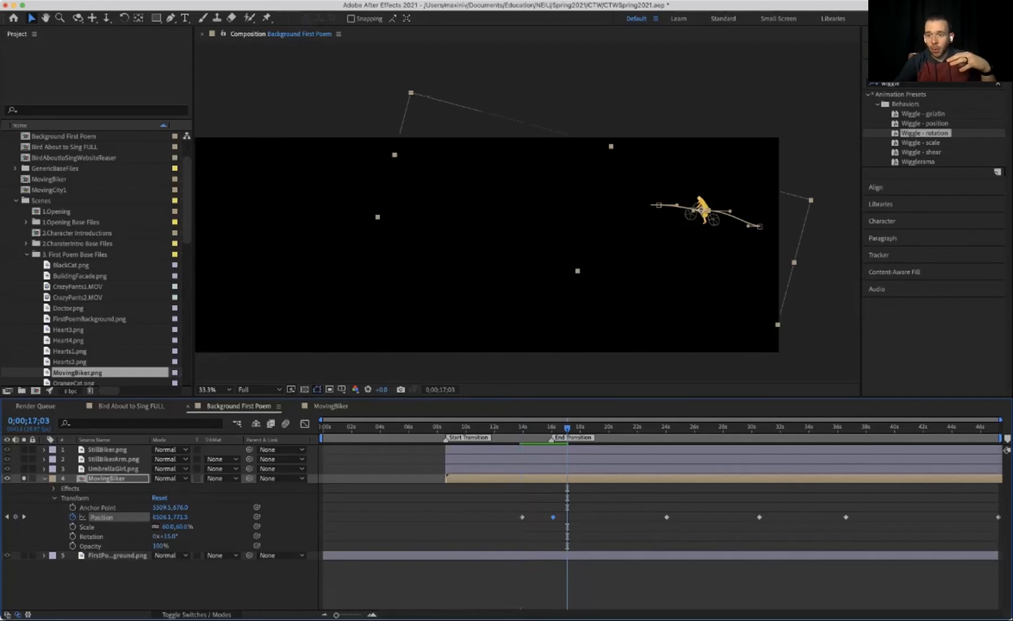
key("super+s")
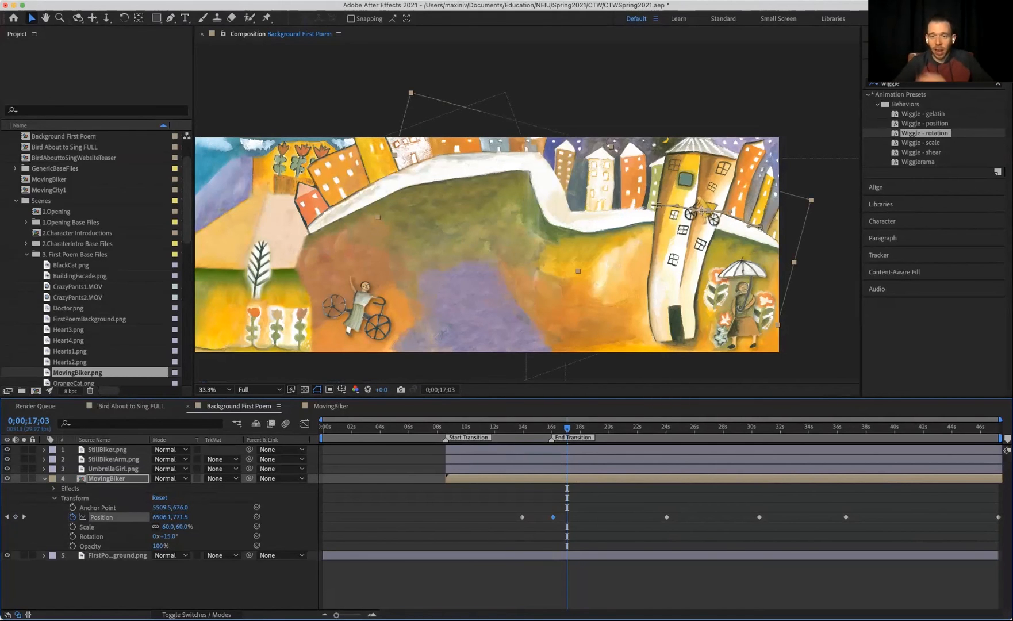
Add BuildingFacade.png as a layer directly above MovingBiker, starting at about 0;00;08;22 near the Start Transition marker.
left_click(71, 266)
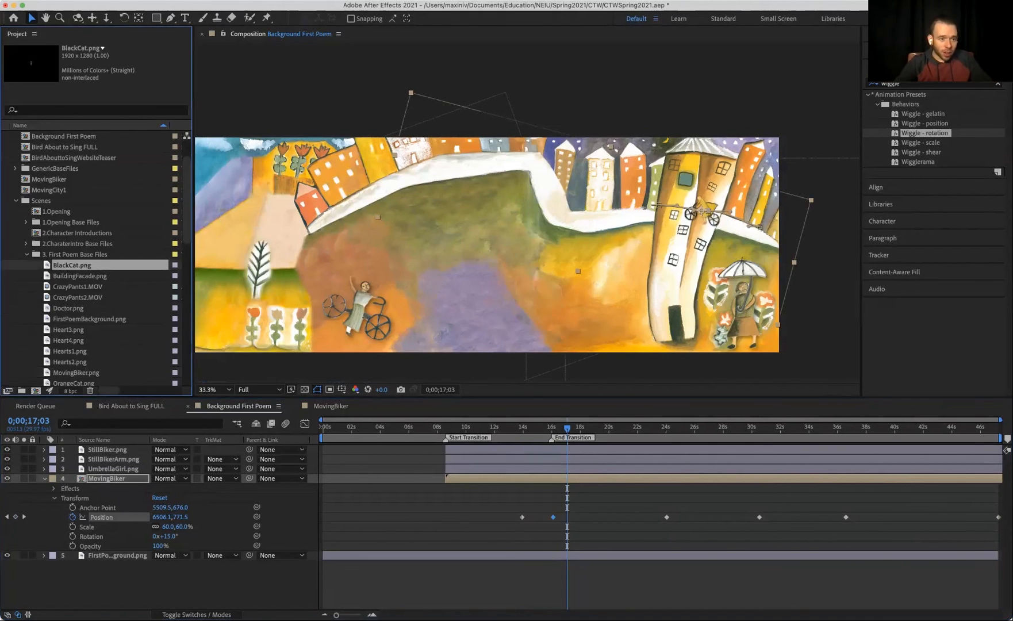
left_click(80, 276)
left_click(461, 427)
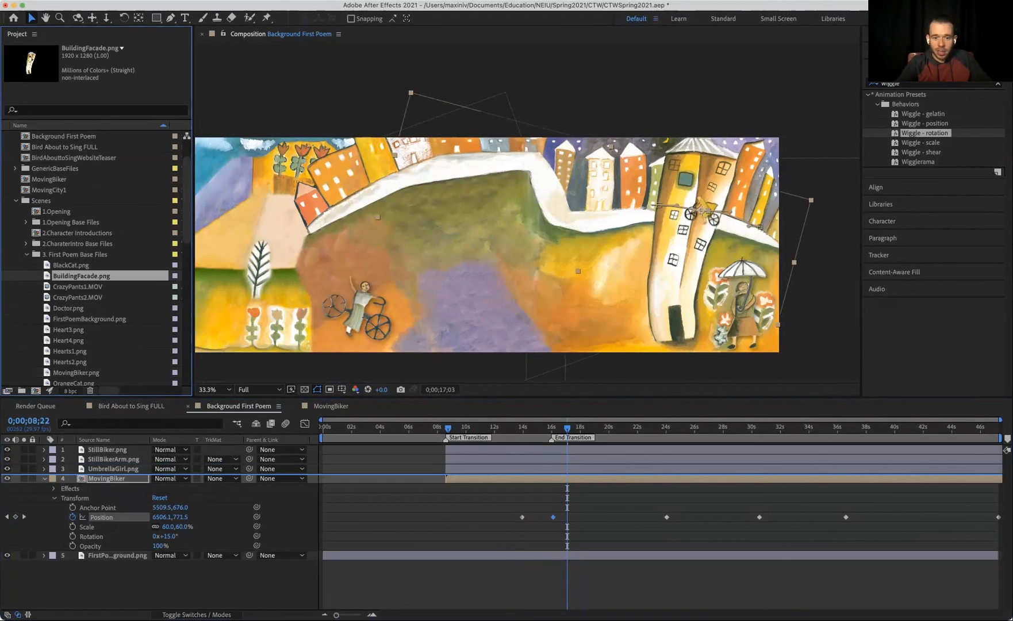
left_click_drag(448, 475, 447, 476)
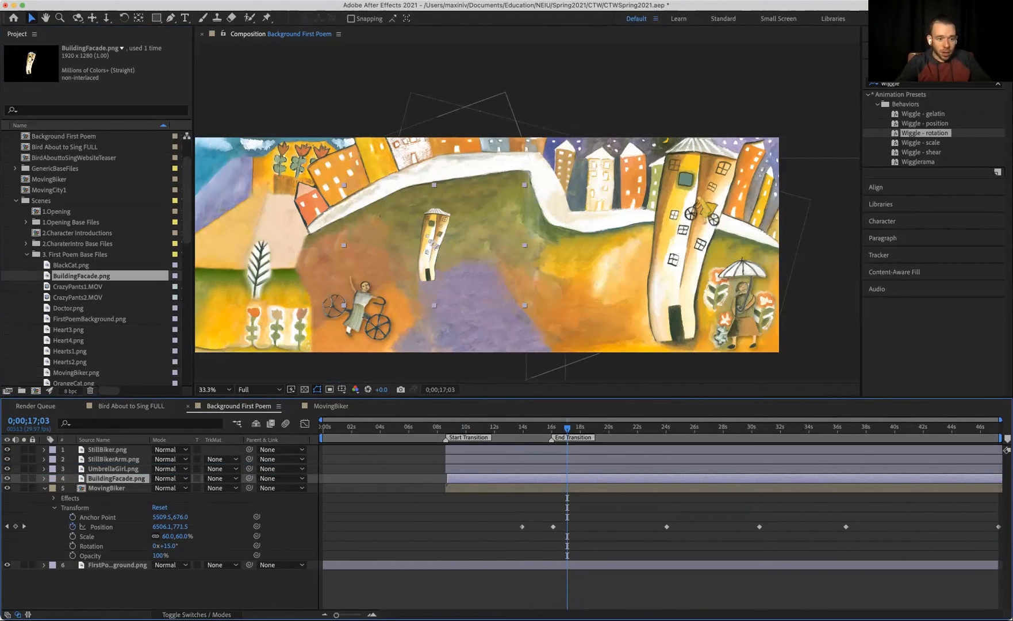
Reveal the BuildingFacade.png layer's transform properties and set its Scale to 220%.
left_click(44, 478)
left_click(54, 489)
left_click(171, 517)
key("shift+Up")
key("shift+Up")
key("shift+Up")
key("shift+Up")
key("shift+Up")
key("shift+Up")
key("shift+Up")
key("shift+Up")
key("shift+Up")
key("shift+Up")
key("shift+Up")
key("shift+Up")
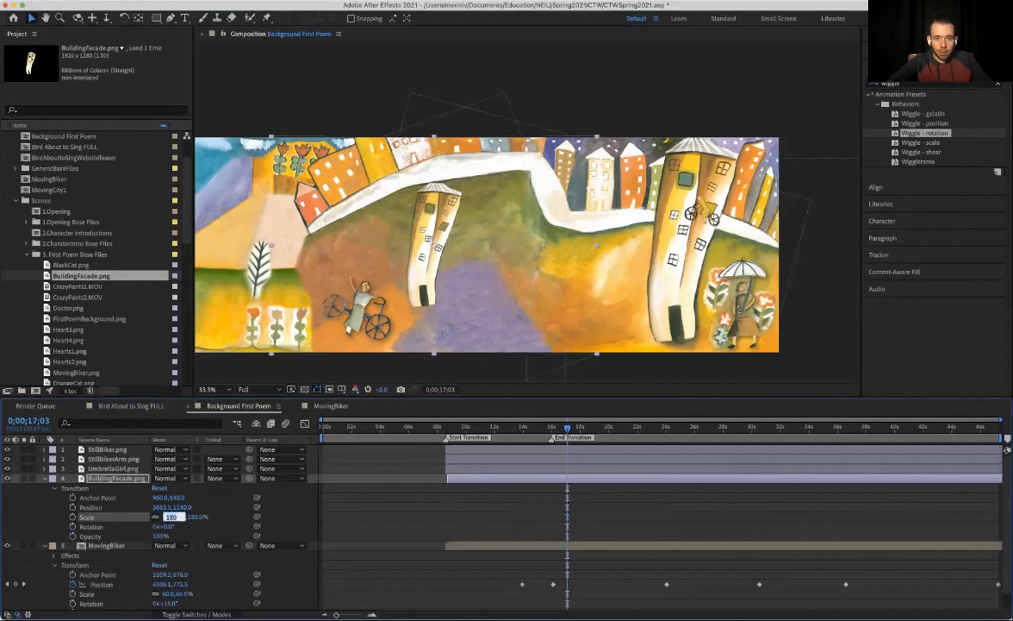
key("Return")
Move the BuildingFacade.png layer across the painting onto the matching painted tower, at position 6303.5, 1114.
key("shift+Right")
key("shift+Right")
key("shift+Right")
key("shift+Right")
key("shift+Right")
key("shift+Right")
key("shift+Right")
key("shift+Right")
key("shift+Right")
key("shift+Right")
key("shift+Right")
key("shift+Right")
key("shift+Right")
key("shift+Right")
key("shift+Right")
key("shift+Right")
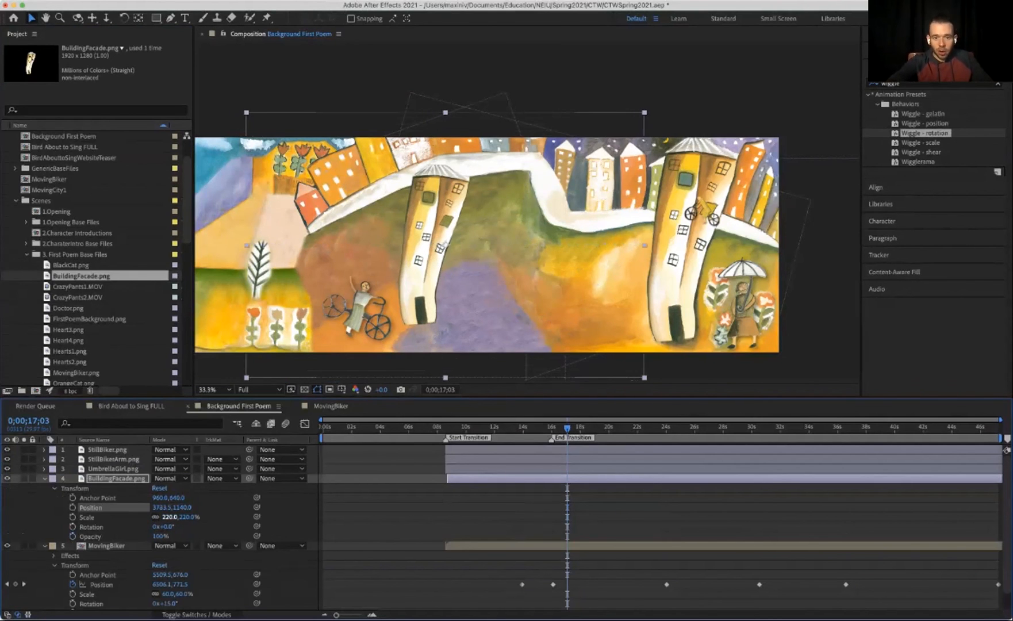
key("shift+Right")
key("shift+Right")
key("shift+Right")
key("shift+Right")
key("shift+Right")
key("shift+Right")
key("shift+Right")
key("shift+Right")
key("shift+Right")
key("shift+Right")
key("shift+Right")
key("shift+Right")
key("shift+Right")
key("shift+Right")
key("shift+Right")
key("shift+Right")
key("shift+Right")
key("shift+Right")
key("shift+Right")
key("shift+Right")
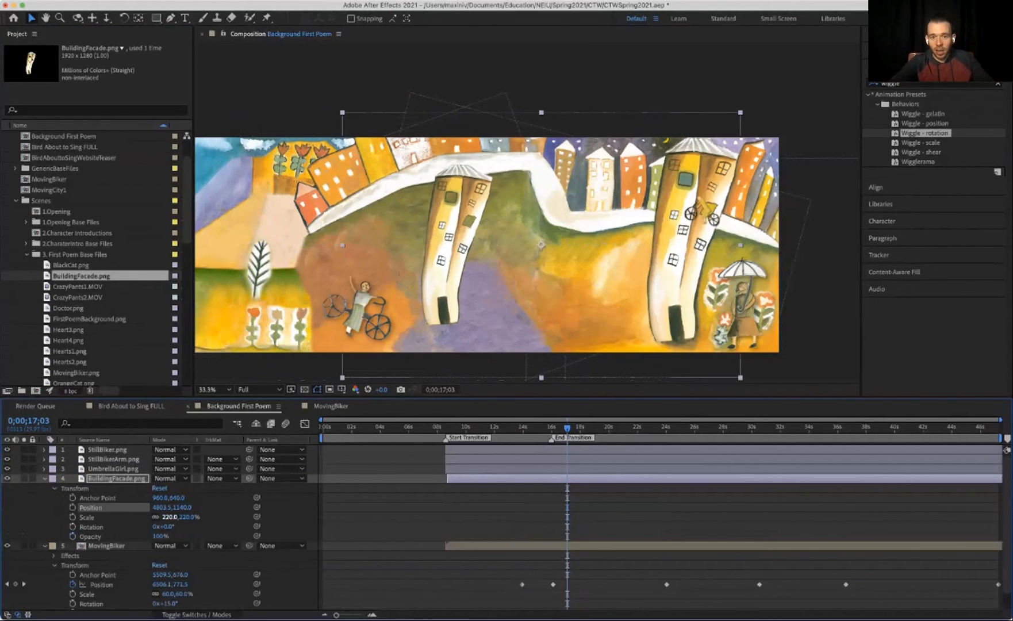
key("shift+Right")
key("shift+Right")
key("shift+Right")
key("shift+Right")
key("shift+Right")
key("shift+Right")
key("shift+Right")
key("shift+Right")
key("shift+Right")
key("shift+Right")
key("shift+Right")
key("shift+Right")
key("shift+Right")
key("shift+Right")
key("shift+Right")
key("shift+Right")
key("shift+Right")
key("shift+Right")
key("shift+Right")
key("shift+Right")
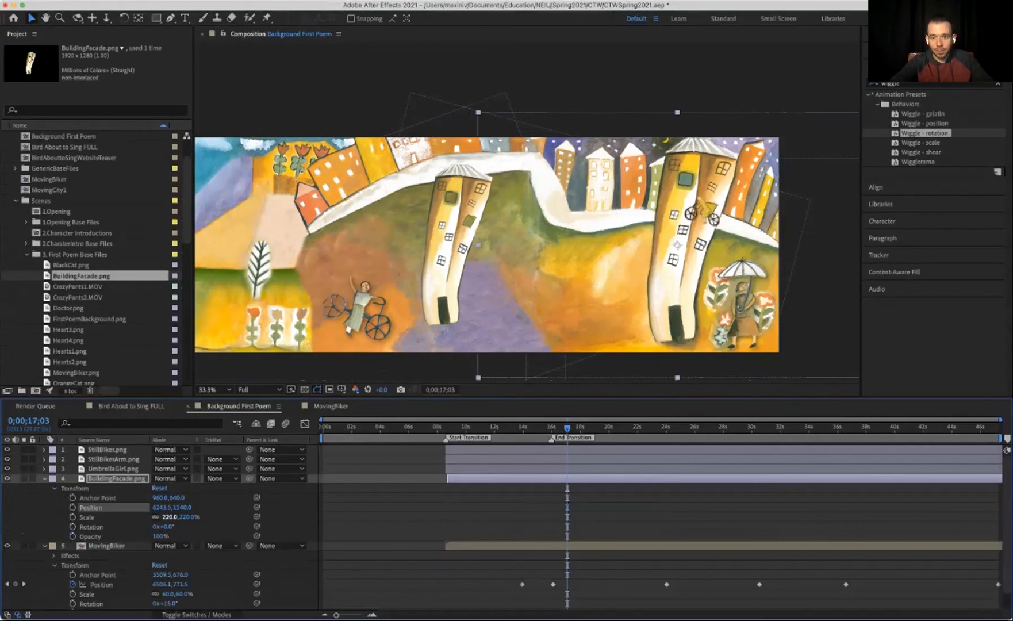
key("shift+Down")
key("shift+Down")
key("shift+Down")
key("shift+Down")
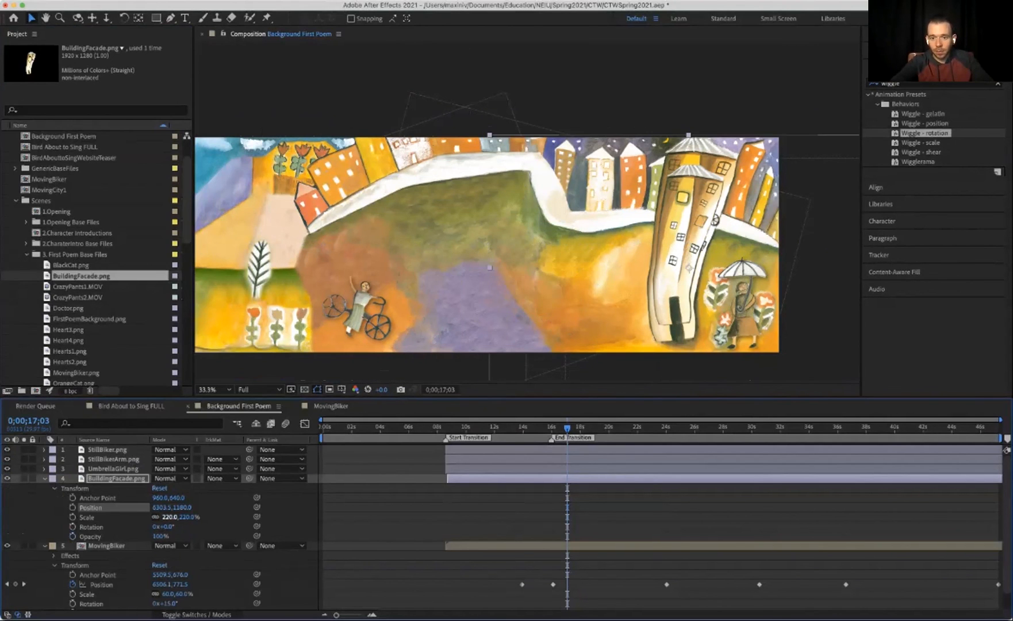
key("shift+Up")
key("shift+Up")
key("shift+Up")
key("shift+Up")
key("shift+Up")
key("shift+Up")
key("Up")
key("Up")
key("Up")
key("Up")
key("Up")
key("Up")
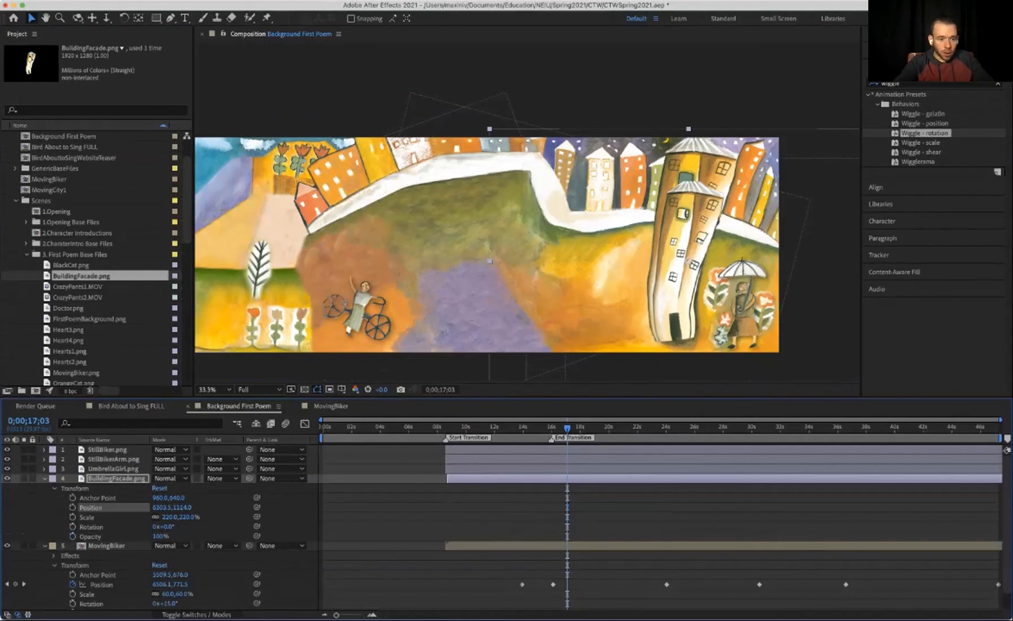
Enlarge the BuildingFacade.png layer to 270% Scale to match the painted tower.
left_click(170, 517)
key("shift+Up")
key("shift+Up")
key("shift+Up")
key("shift+Up")
key("shift+Up")
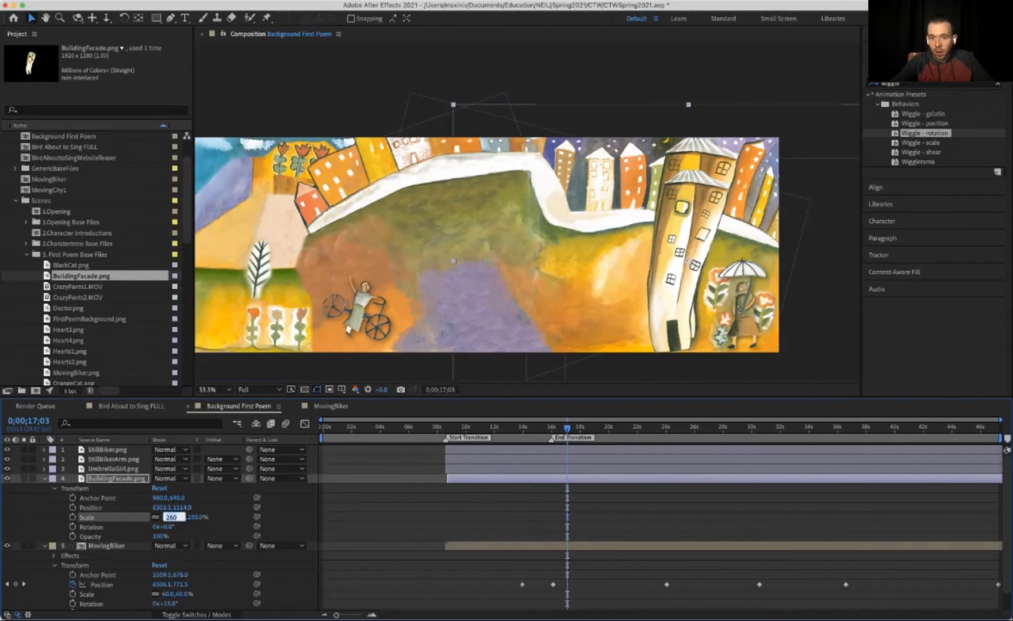
key("Return")
Nudge the BuildingFacade.png layer over the painted tower to position 6413.5, 1056.
key("shift+Up")
key("shift+Up")
key("shift+Up")
key("shift+Up")
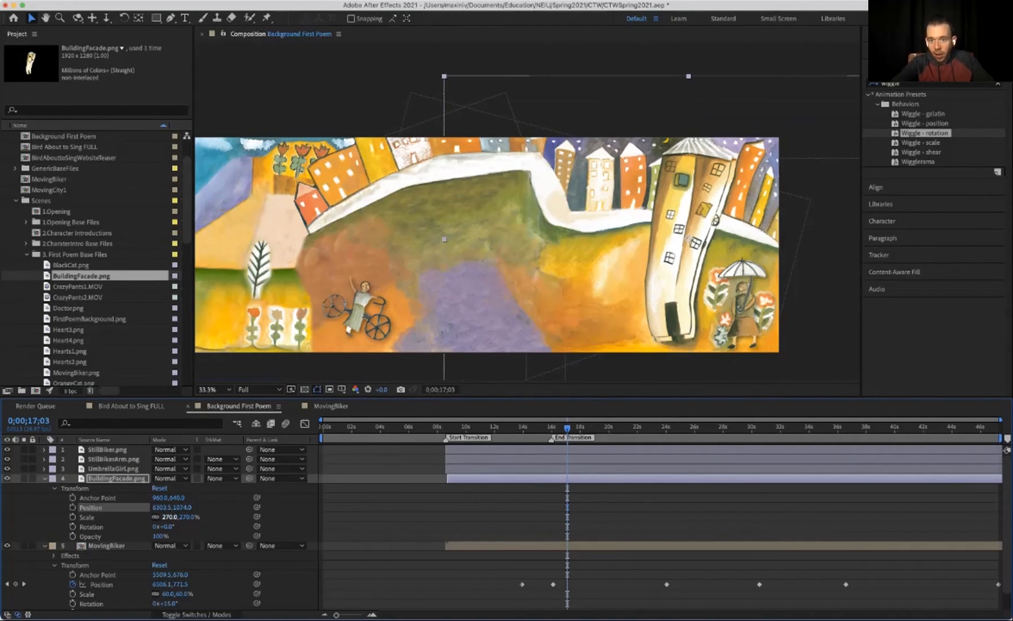
key("shift+Right")
key("shift+Right")
key("shift+Right")
key("shift+Right")
key("shift+Right")
key("shift+Right")
key("shift+Right")
key("shift+Right")
key("shift+Right")
key("shift+Right")
key("shift+Right")
key("shift+Right")
key("shift+Right")
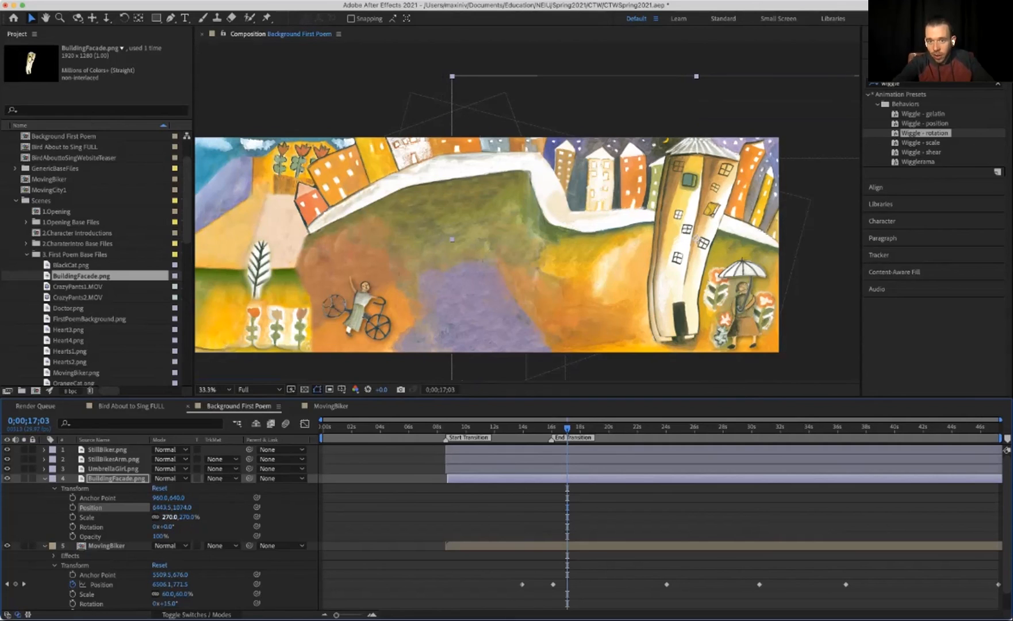
key("shift+Left")
key("shift+Up")
key("shift+Up")
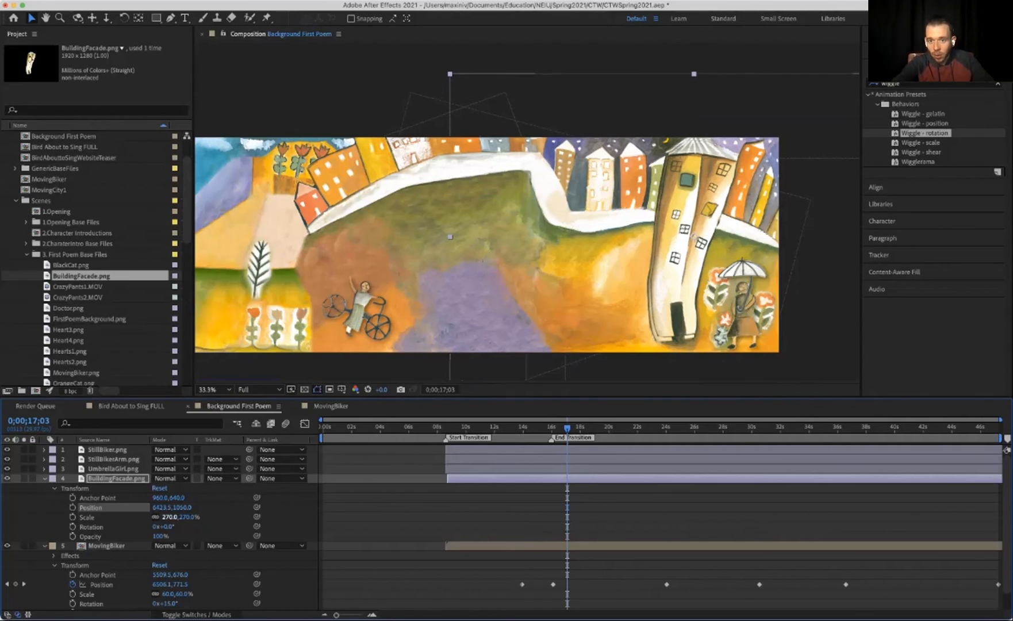
key("Down")
key("Down")
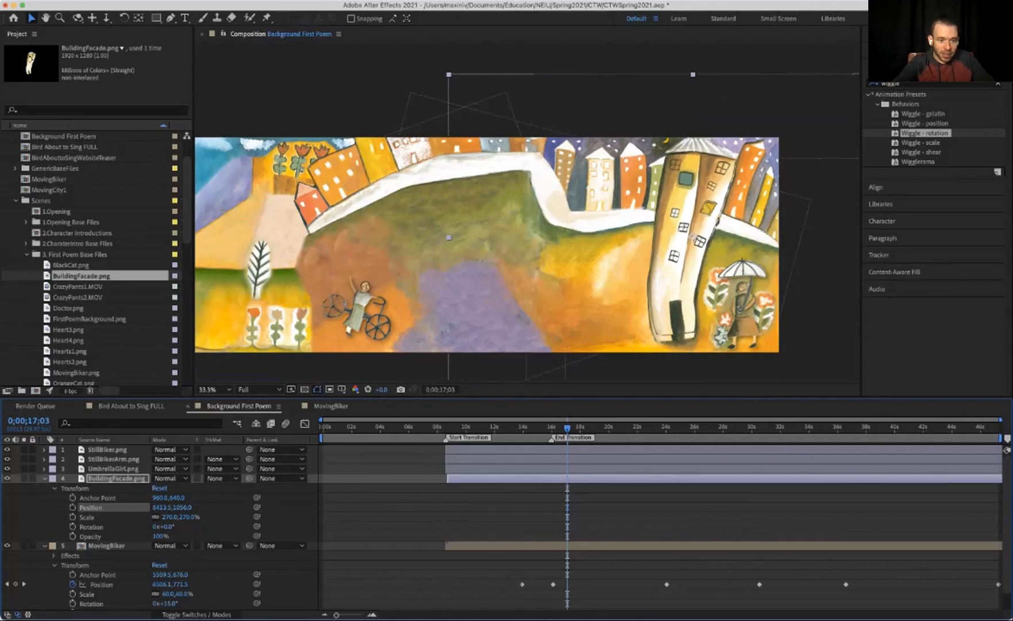
Set the Scale of the BuildingFacade.png layer to 280%.
left_click(219, 522)
left_click(170, 516)
key("shift+Up")
key("Return")
Fine-tune the BuildingFacade.png layer's position to 6399.5, 1092 so it covers the painted tower exactly.
key("shift+Down")
key("shift+Down")
key("Down")
key("Down")
key("Down")
key("Down")
key("shift+Up")
key("shift+Up")
key("shift+Up")
key("Left")
key("Left")
key("Left")
key("Up")
key("Up")
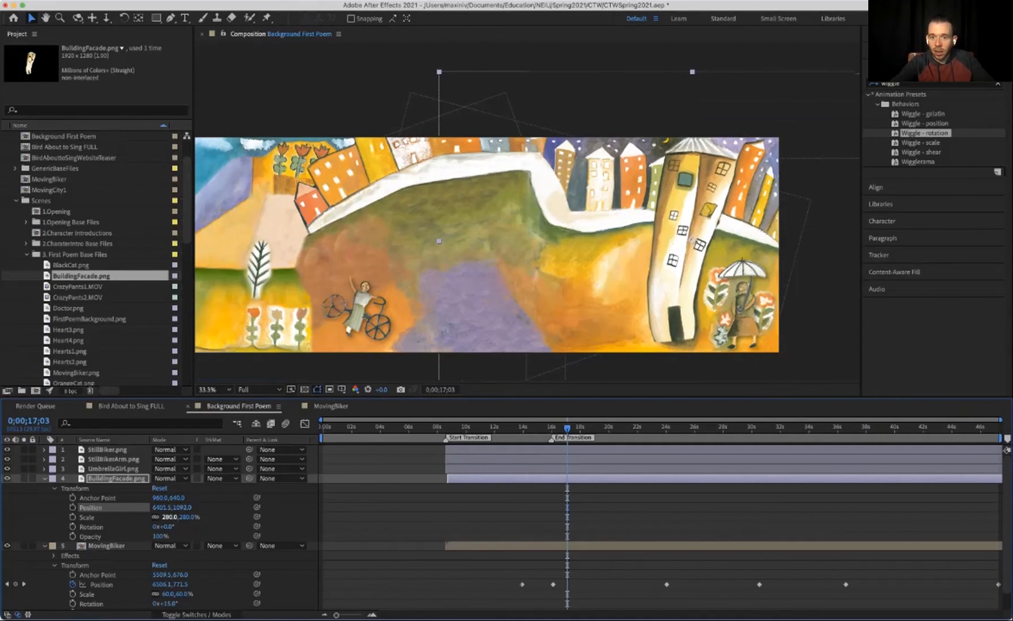
key("Left")
key("Left")
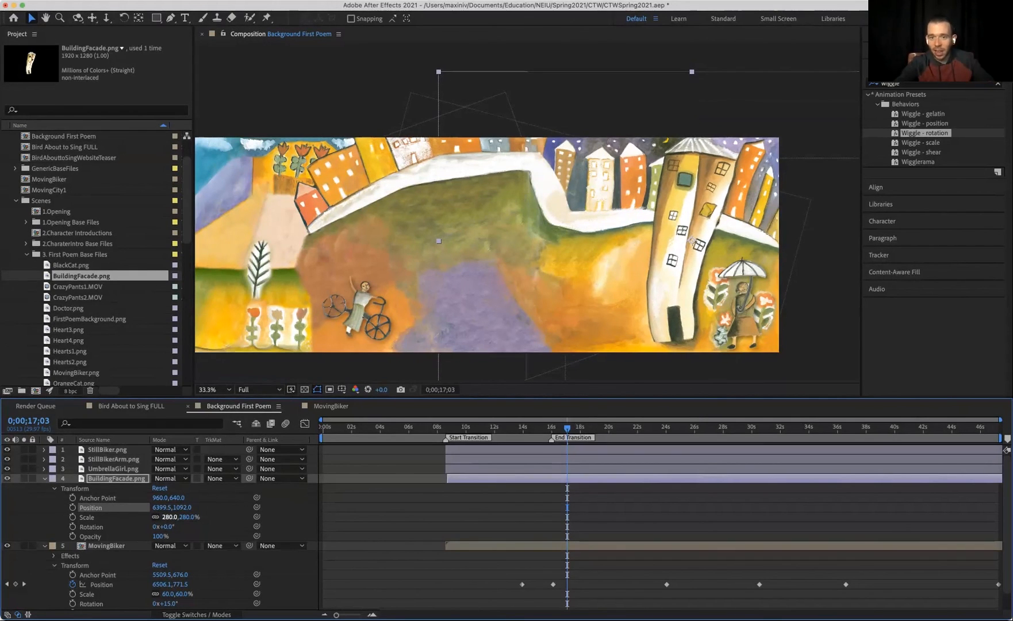
Play and scrub between about 15 and 28 seconds to check the biker passing behind the building facade.
key("space")
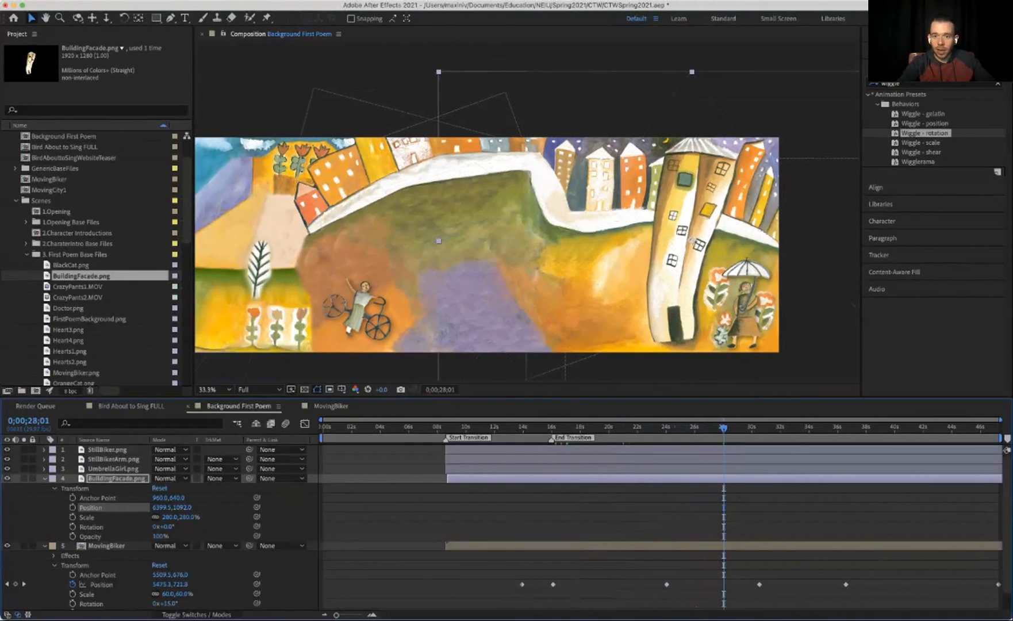
left_click(696, 428)
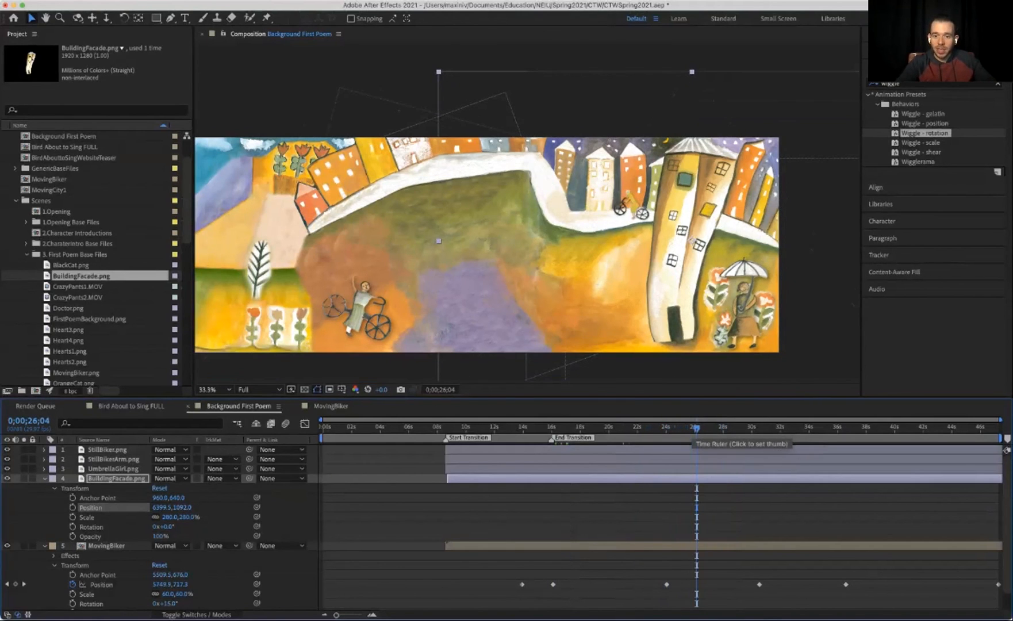
left_click_drag(696, 427, 669, 427)
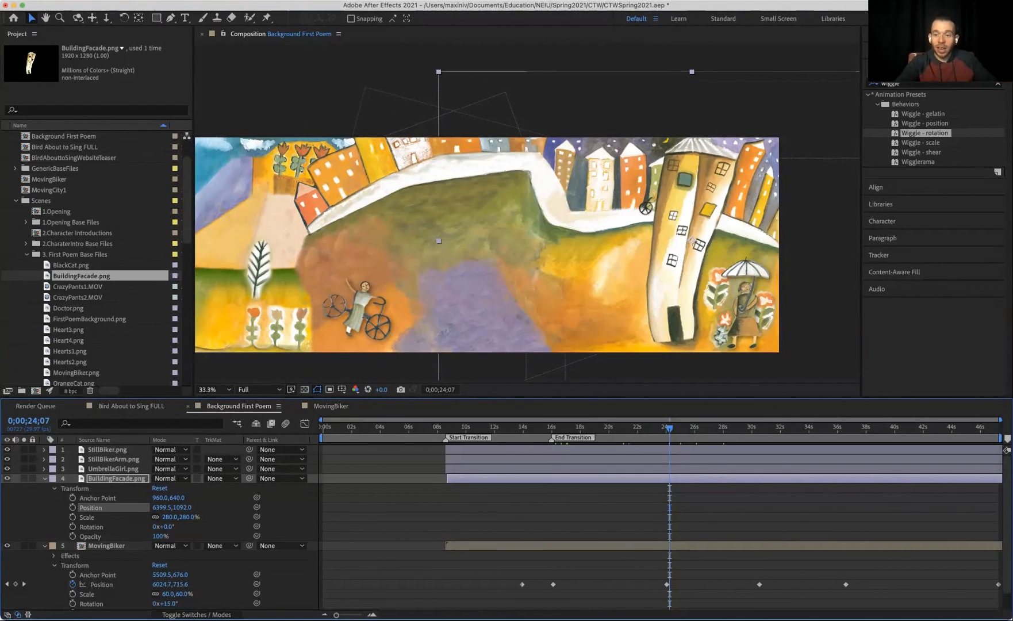
left_click(562, 436)
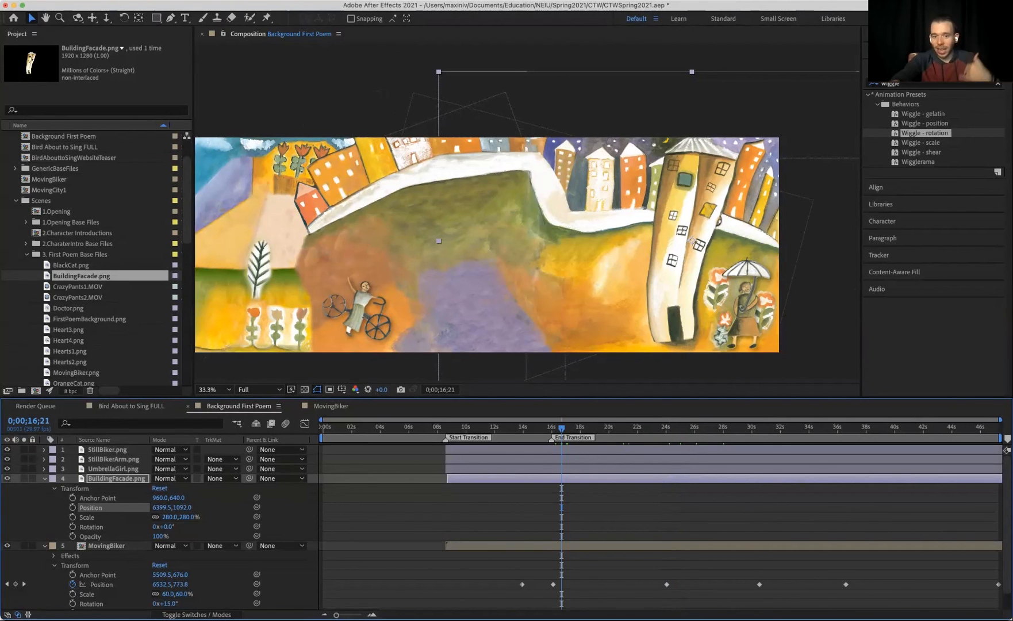
left_click_drag(562, 428, 541, 428)
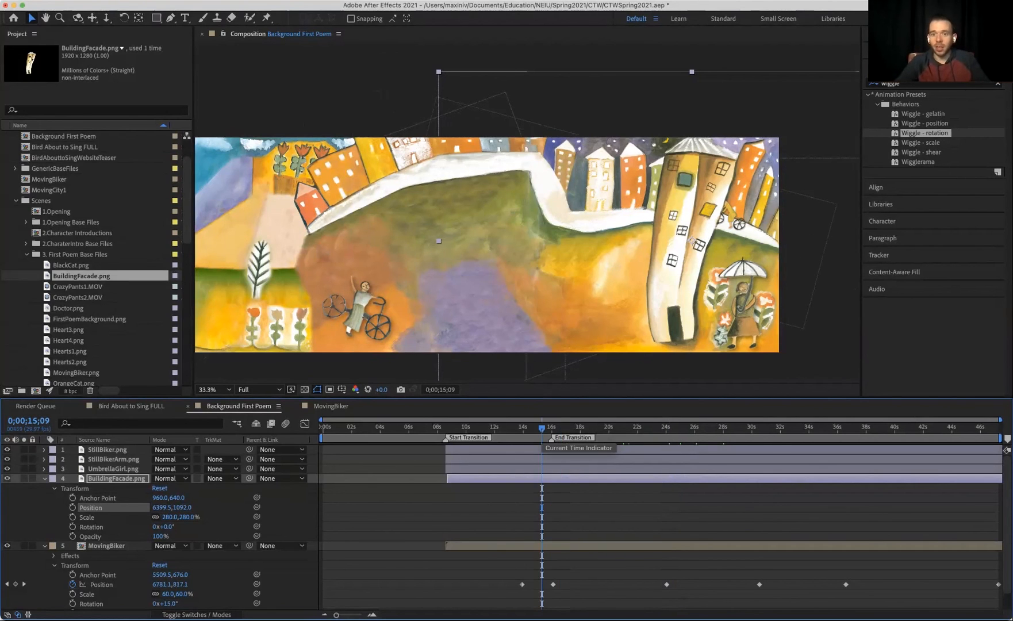